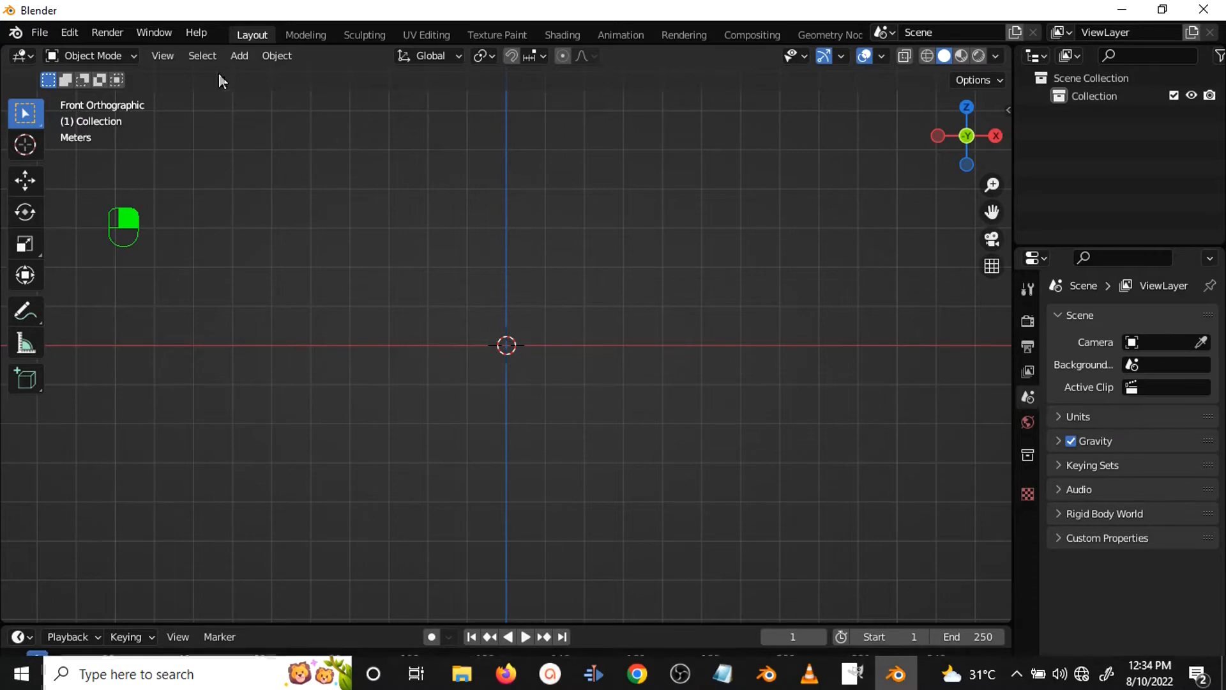
Step: Add a text object at the origin and rotate it 90° about the X axis
click(212, 59)
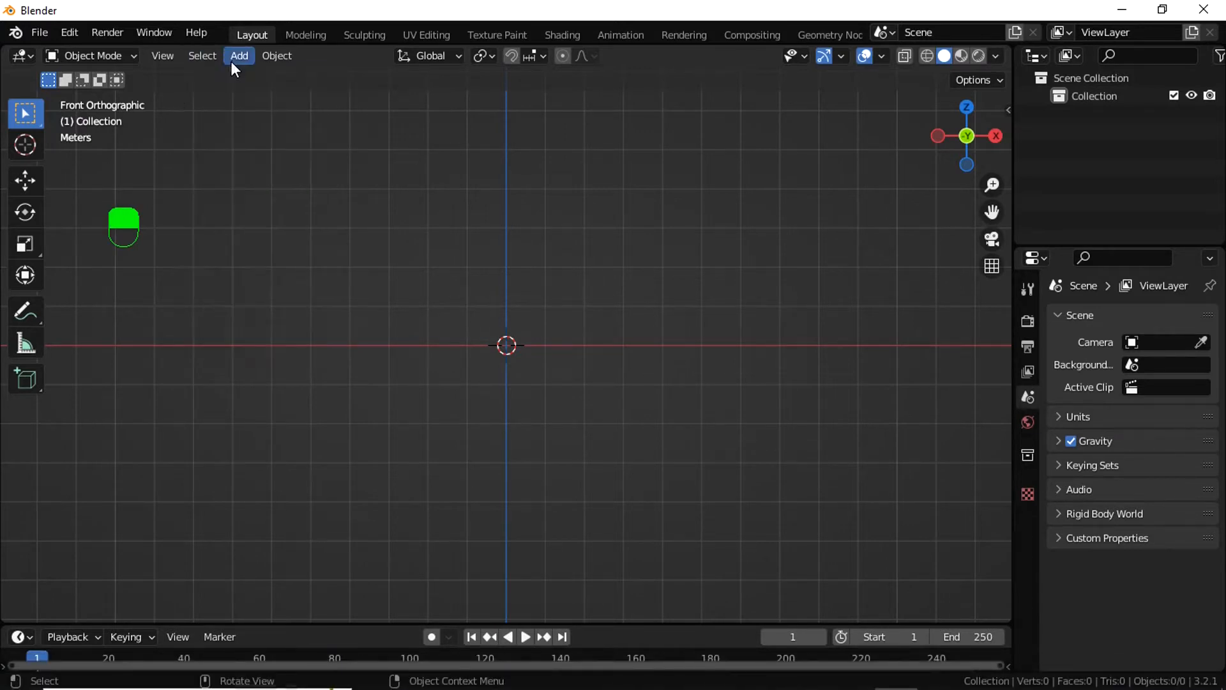
click(231, 60)
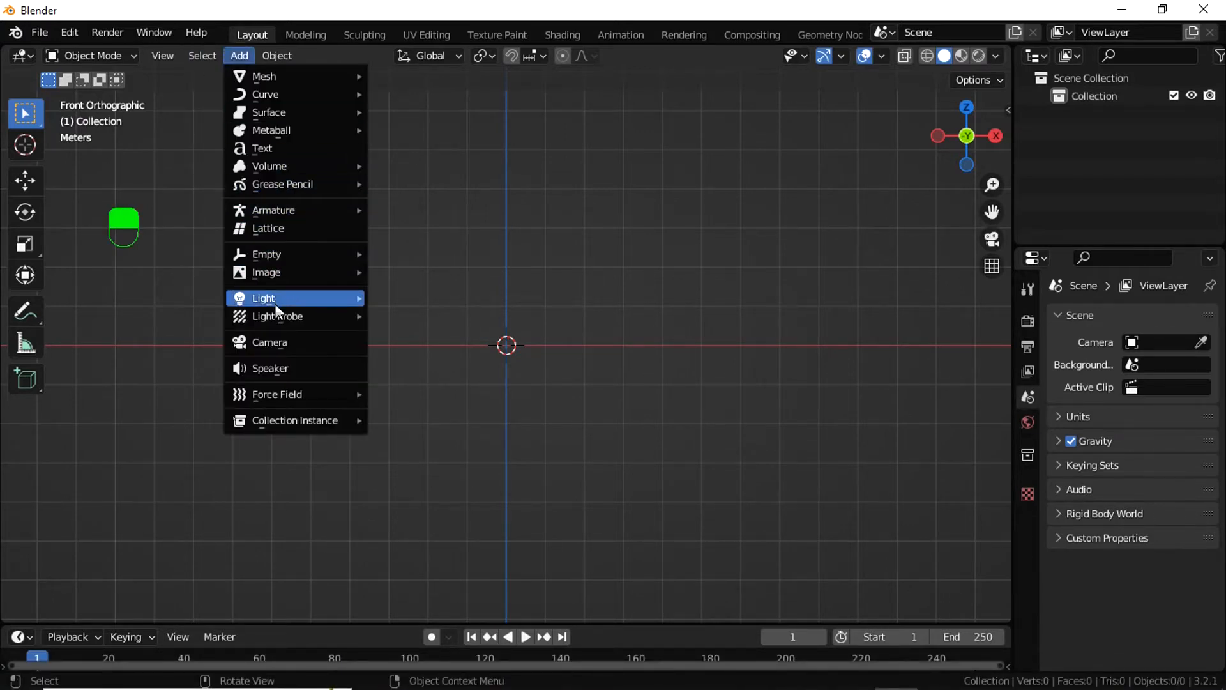
click(264, 149)
scroll(508, 320, up, 3)
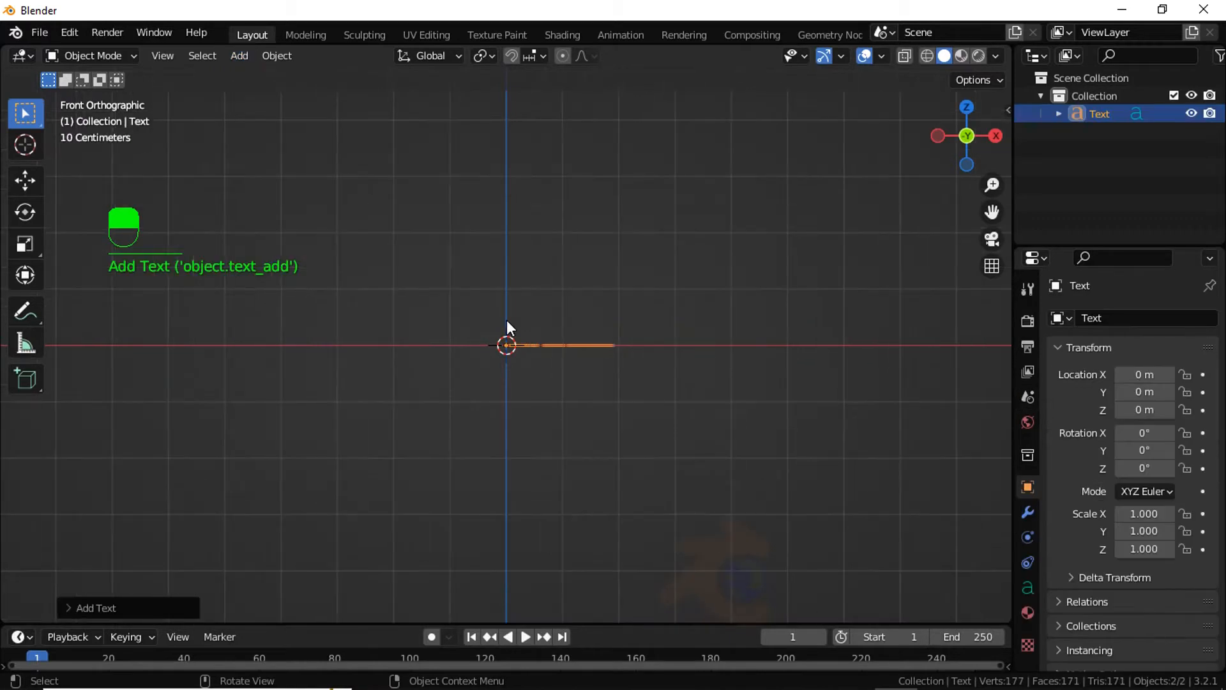
text(rx)
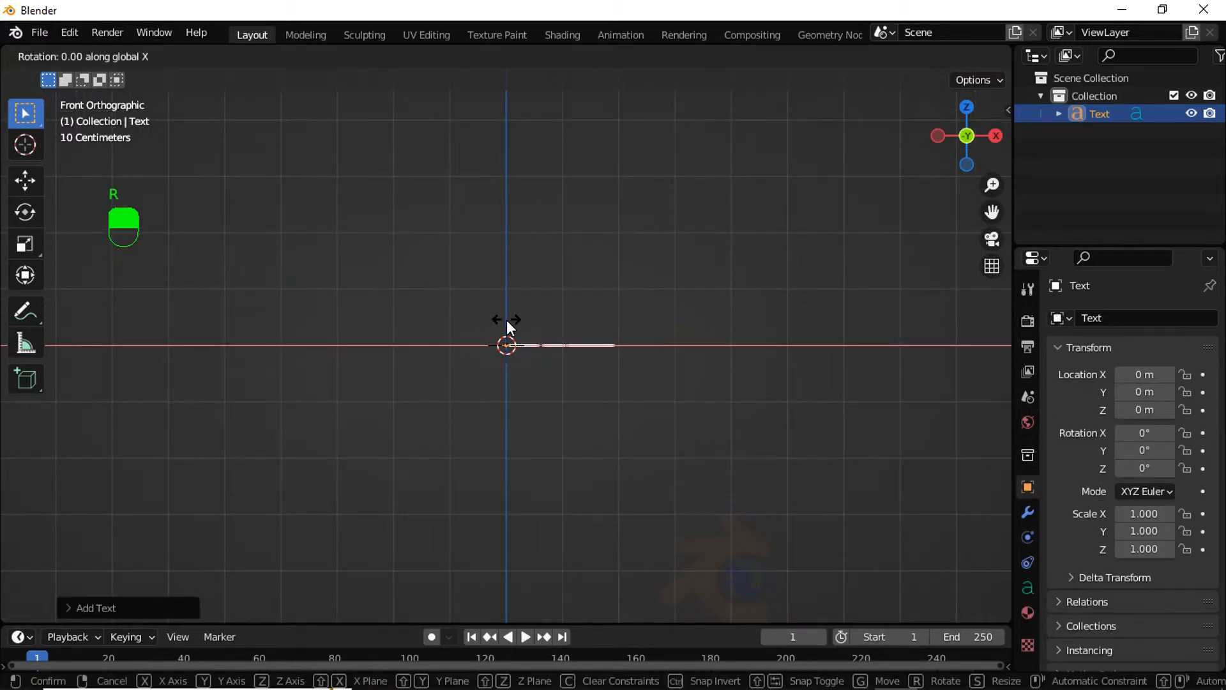
text(90)
key(Return)
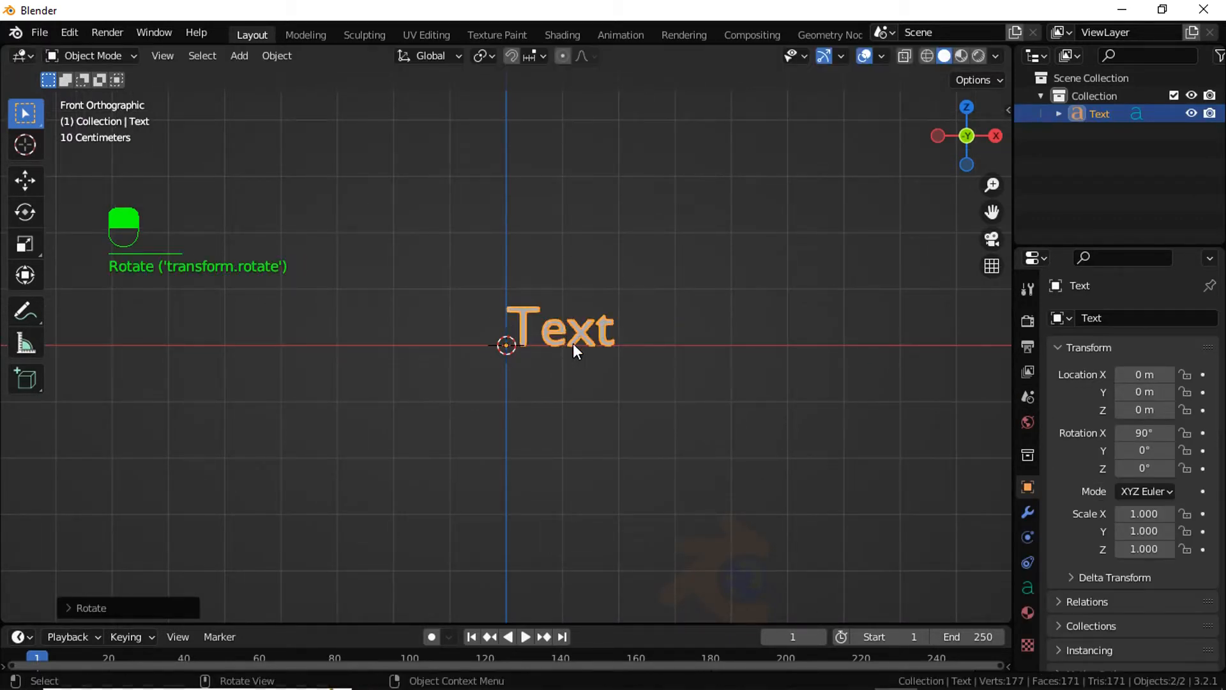
Step: Set the text's horizontal paragraph alignment to Center
scroll(664, 362, up, 2)
click(1028, 588)
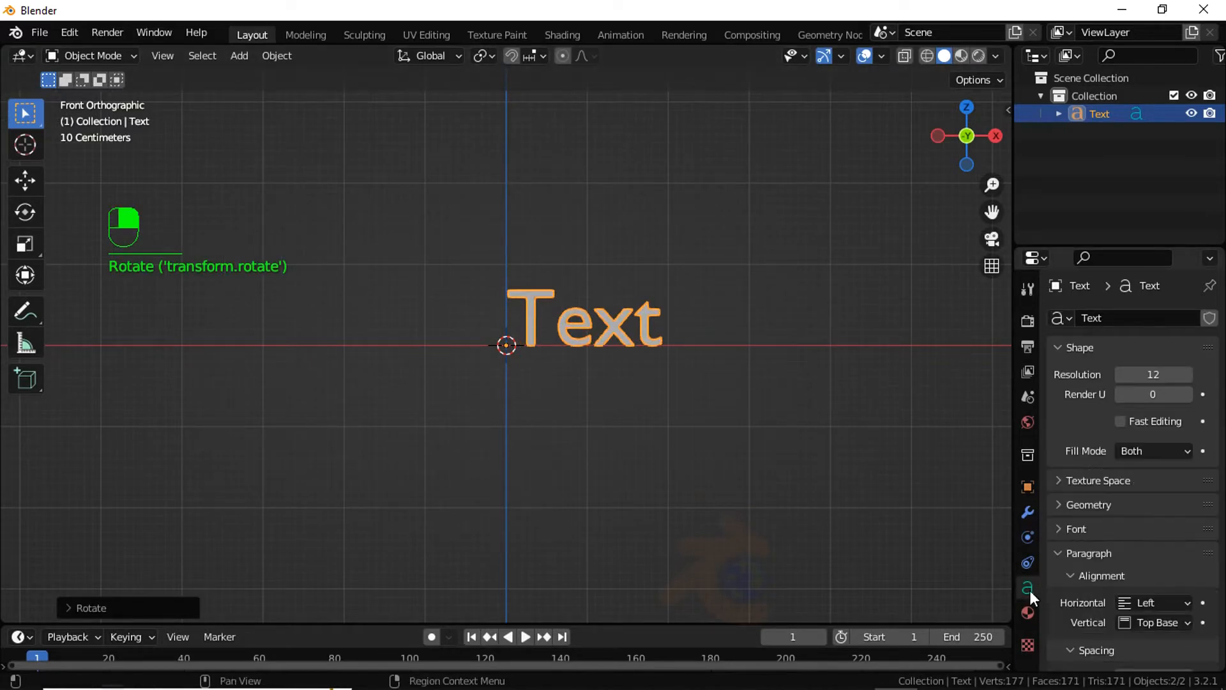
click(1153, 602)
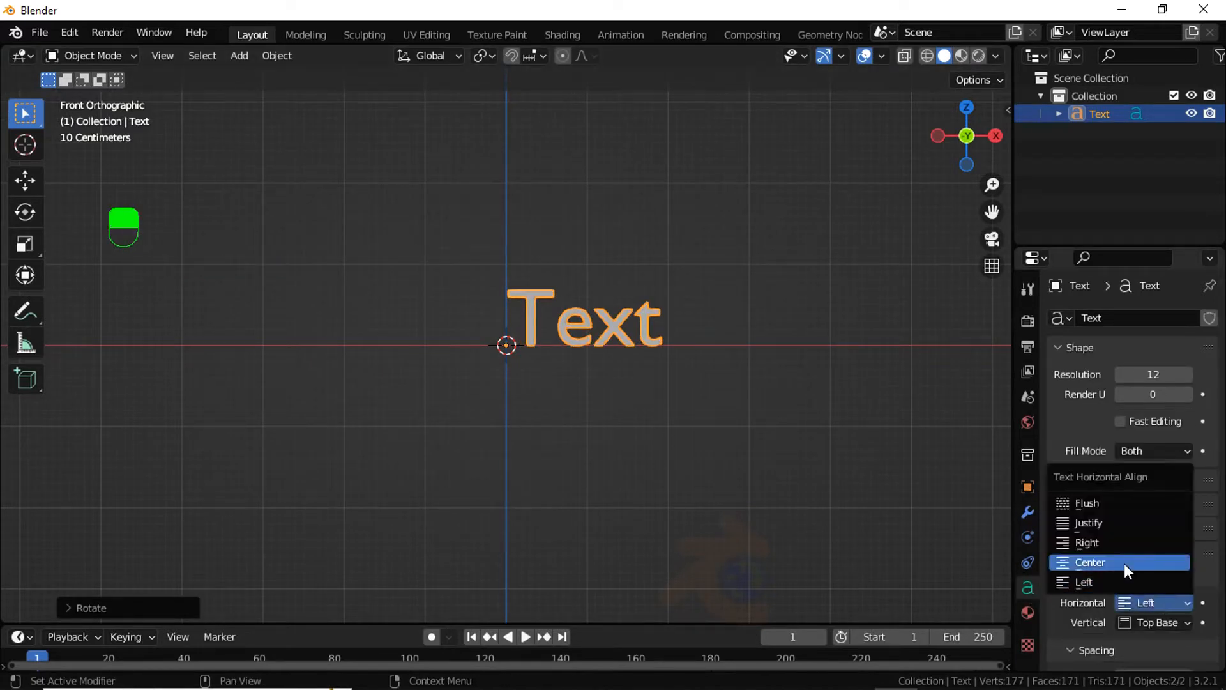
click(1125, 563)
scroll(569, 369, up, 4)
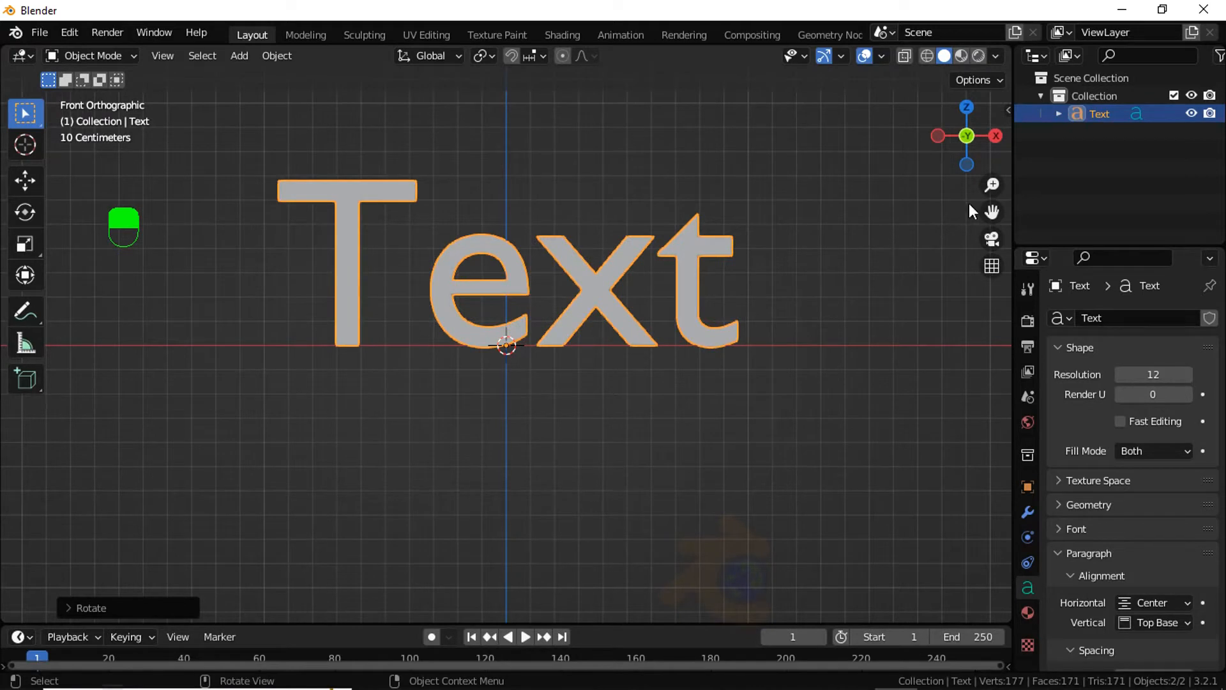
Step: Give the text depth by setting its geometry Extrude value to 0.1 m
drag(992, 212, 997, 297)
middle_drag(756, 323, 636, 356)
scroll(1207, 563, down, 1)
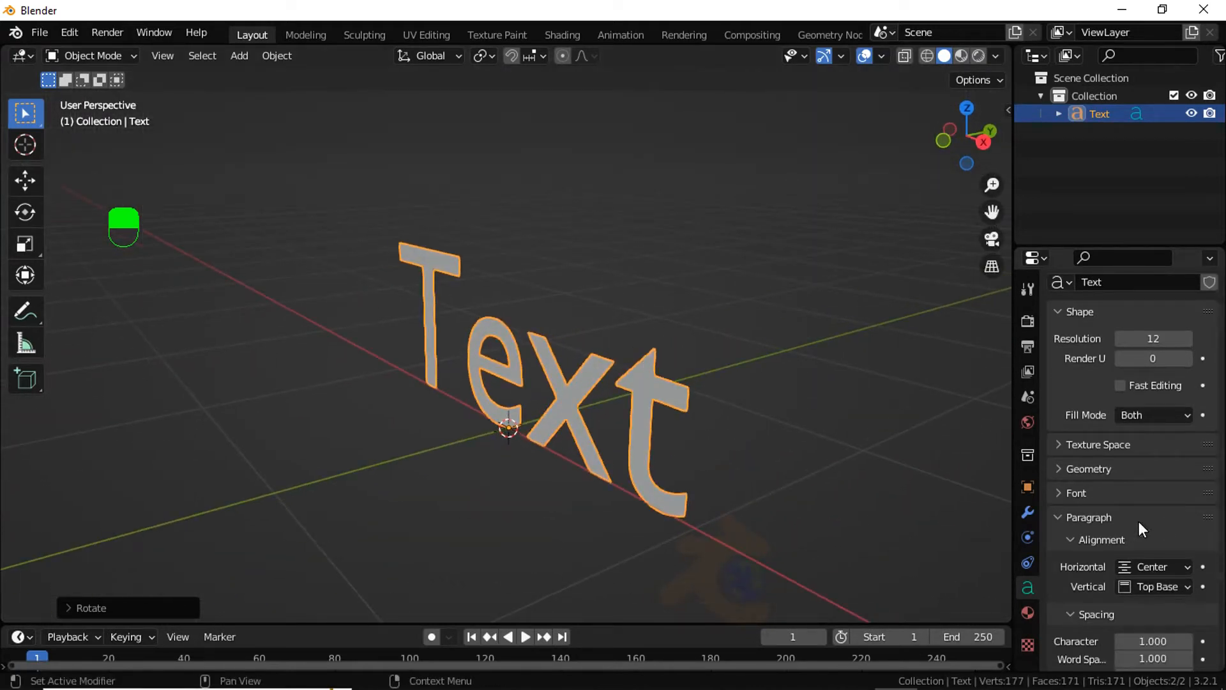
click(1090, 468)
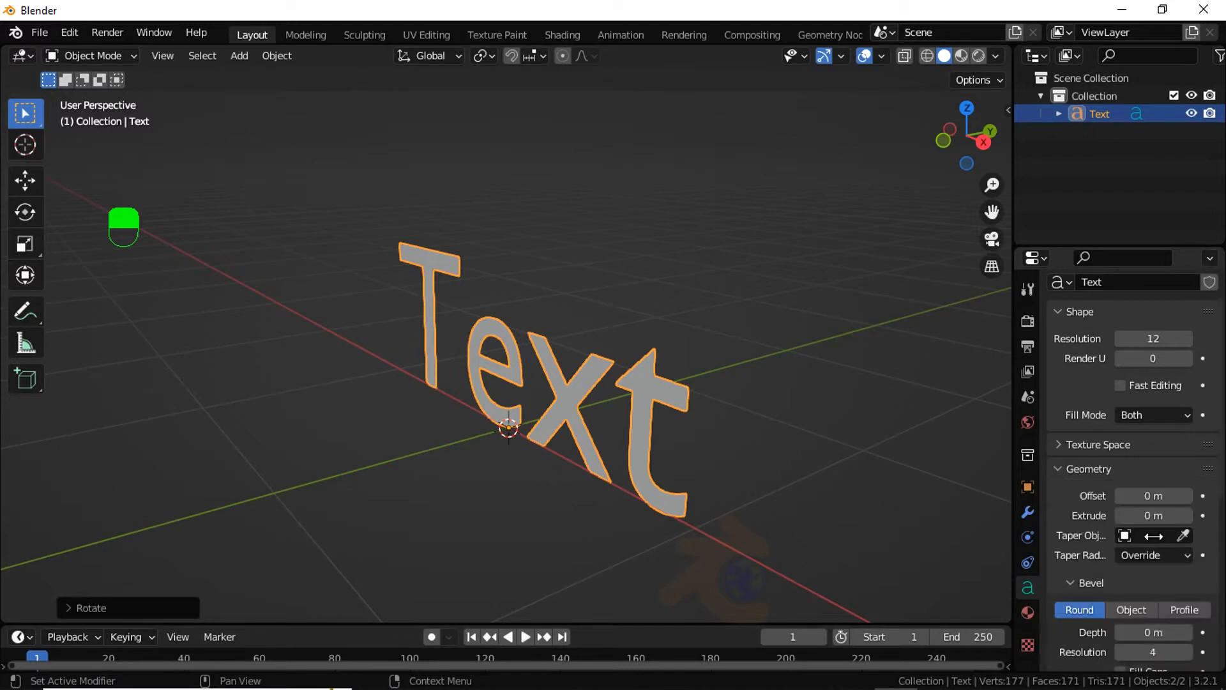
click(1164, 517)
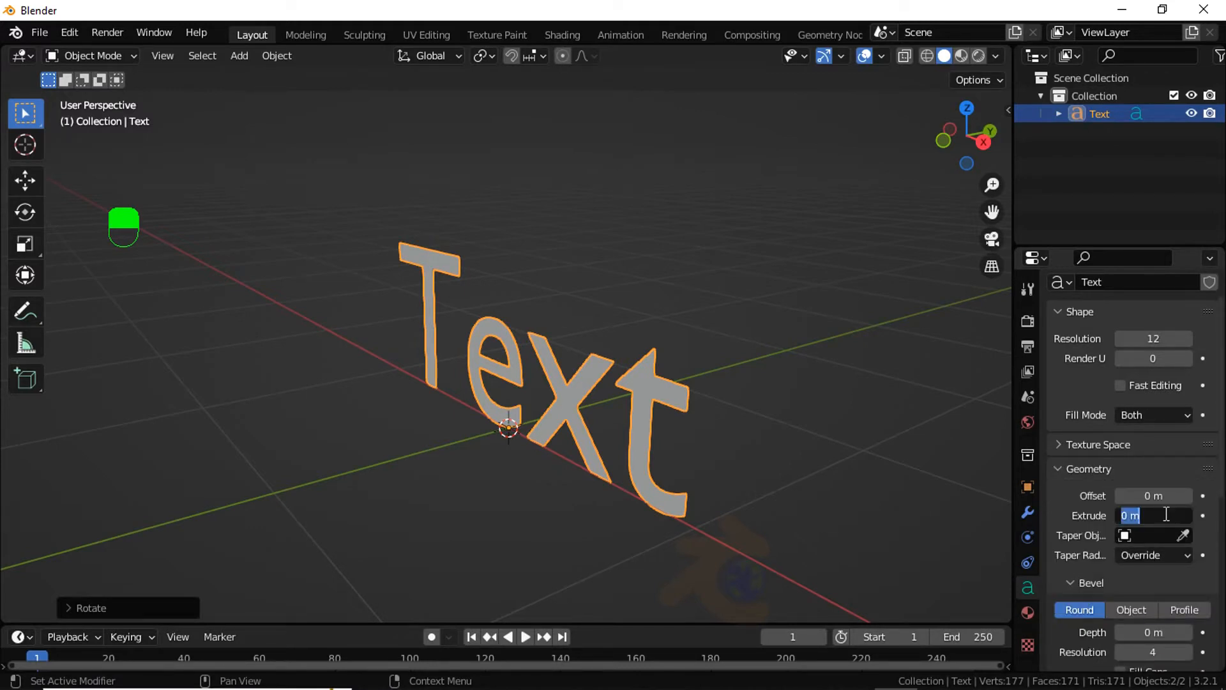
text(0.1)
key(Return)
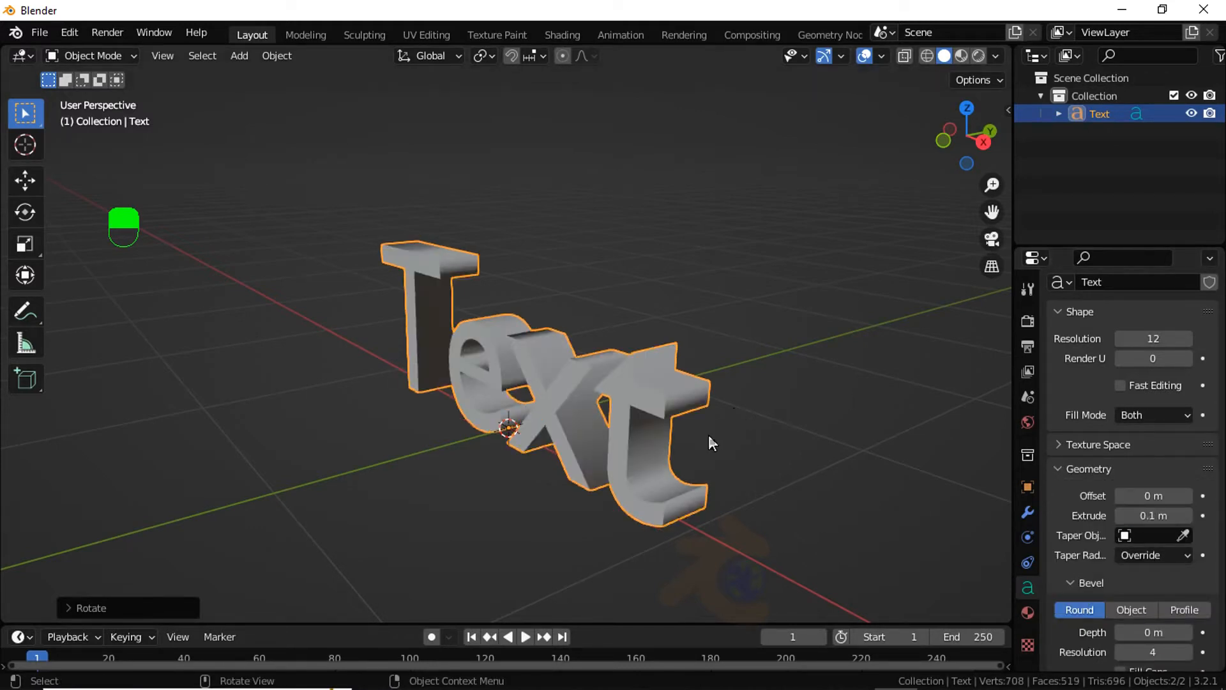
scroll(709, 437, down, 2)
middle_drag(755, 415, 818, 419)
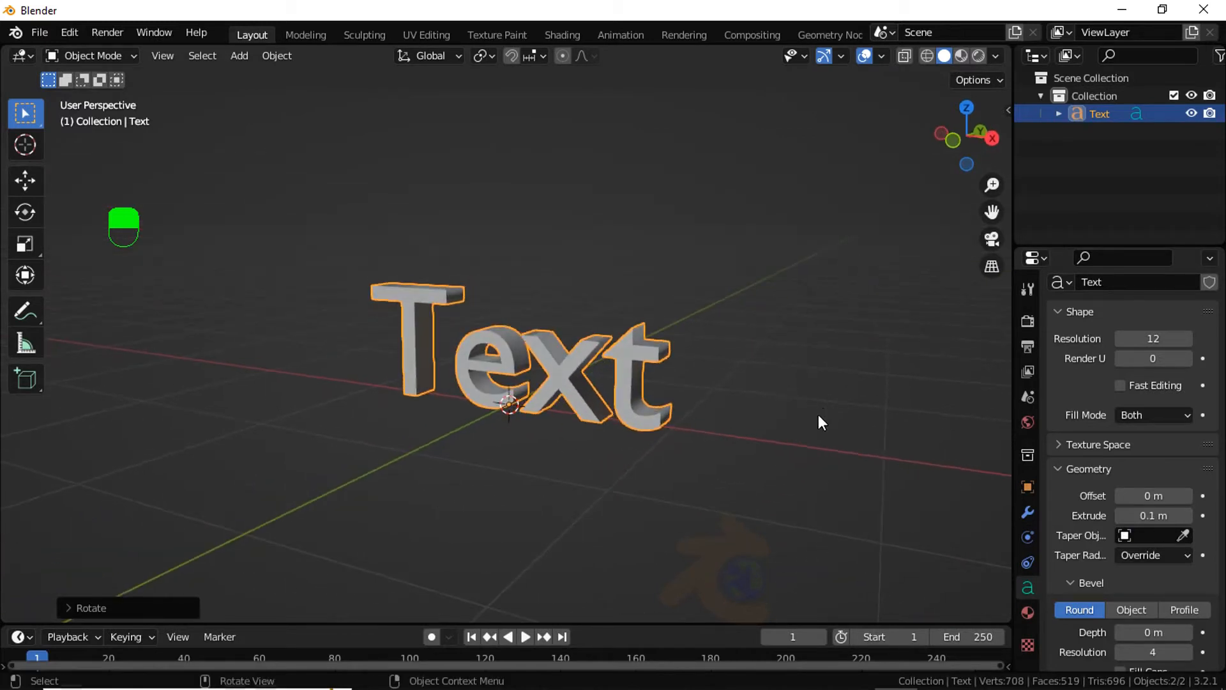
Step: Convert the extruded text object to a mesh
click(1028, 512)
right_click(653, 319)
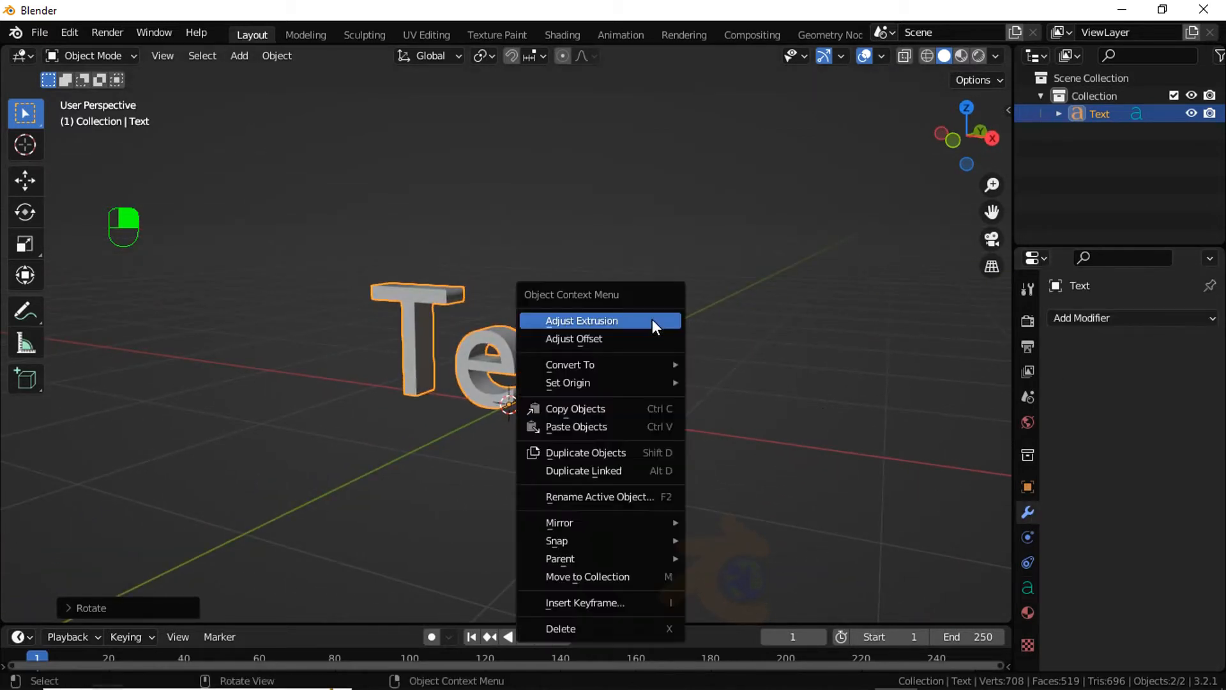
mouse_move(580, 364)
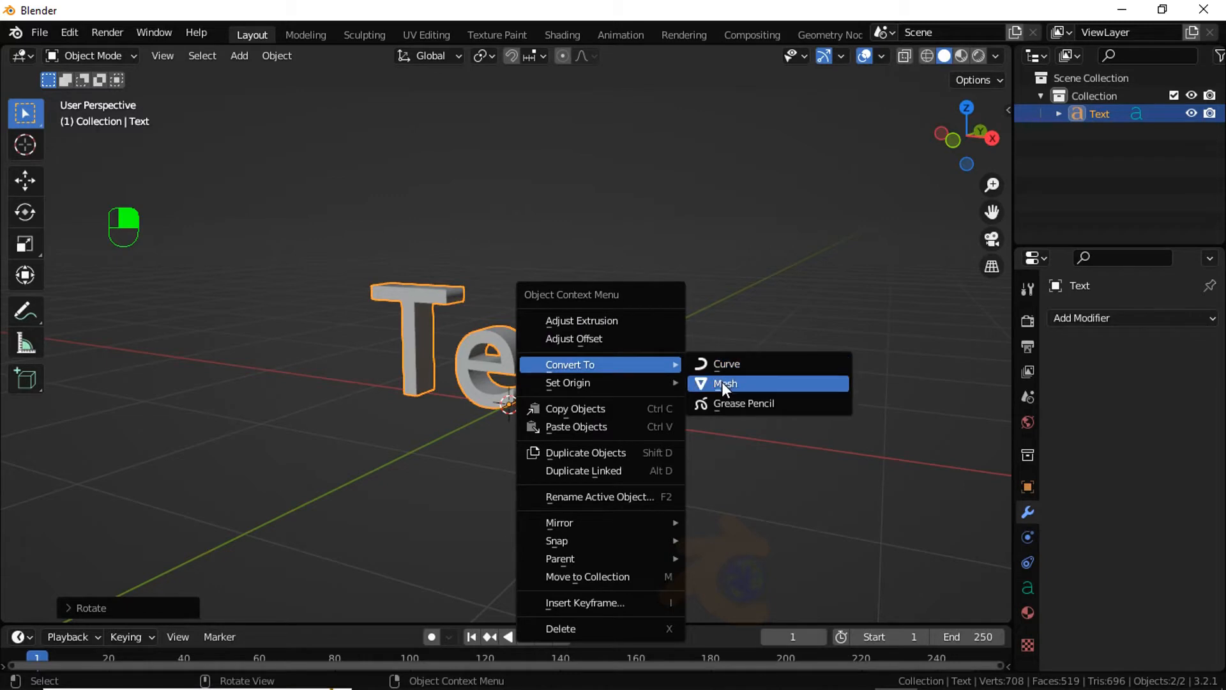
click(721, 384)
Step: Examine the converted text's mesh topology in Edit Mode and return to Object Mode
scroll(692, 352, up, 2)
click(115, 62)
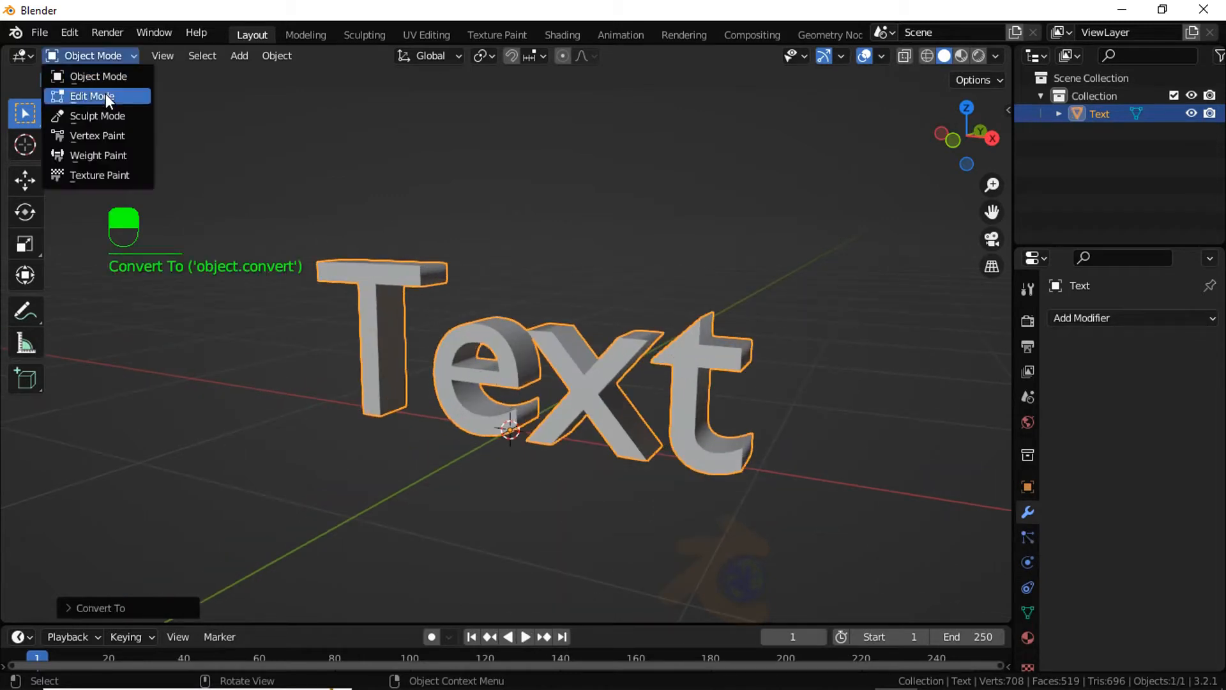
click(96, 93)
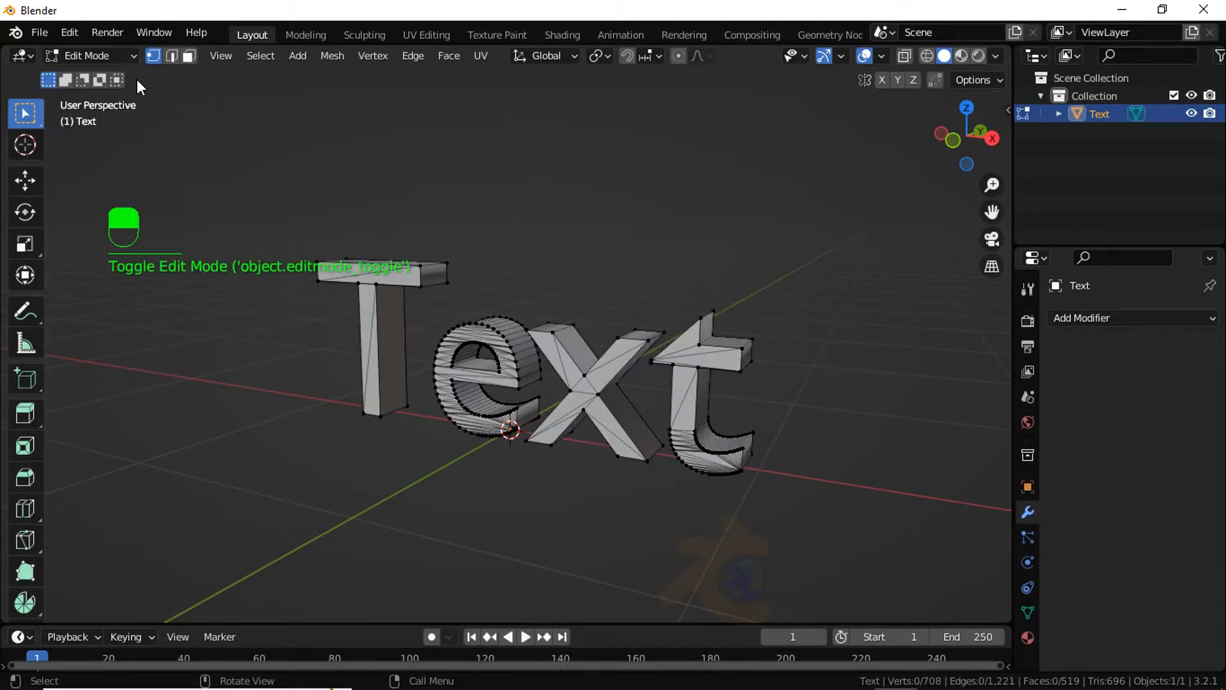
click(96, 56)
click(97, 75)
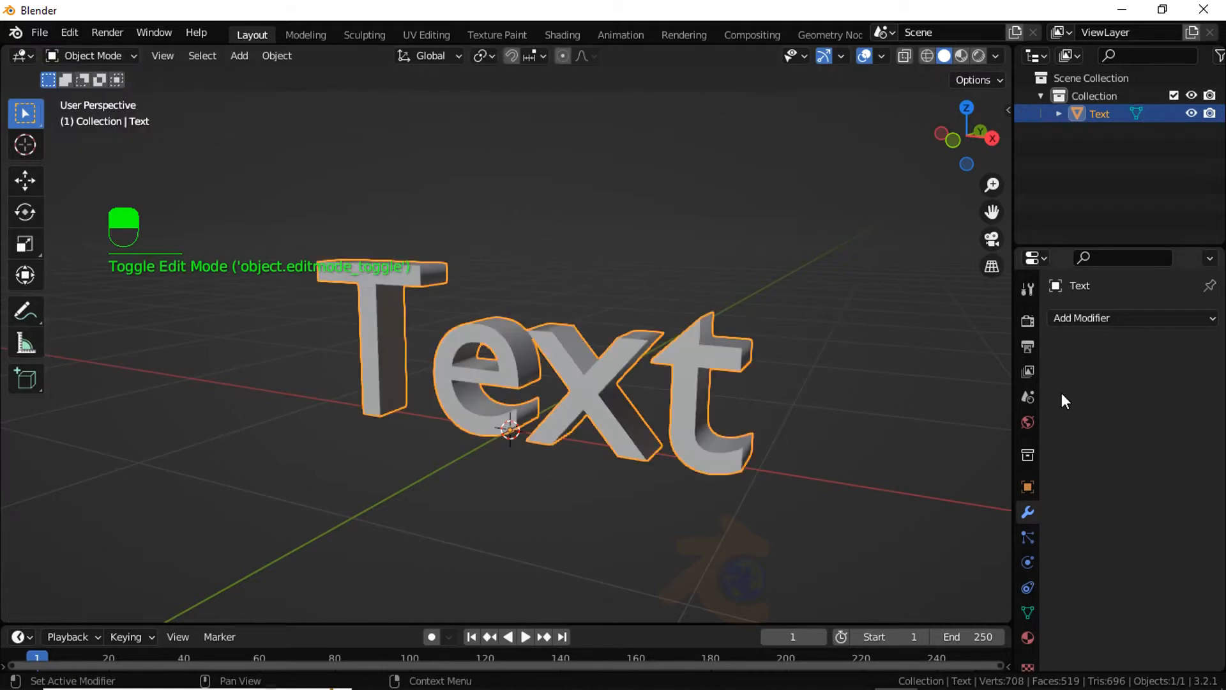
Step: Add a Remesh modifier to the text in Sharp mode, with Remove Disconnected off and an Octree Depth of 7
click(1105, 318)
click(878, 567)
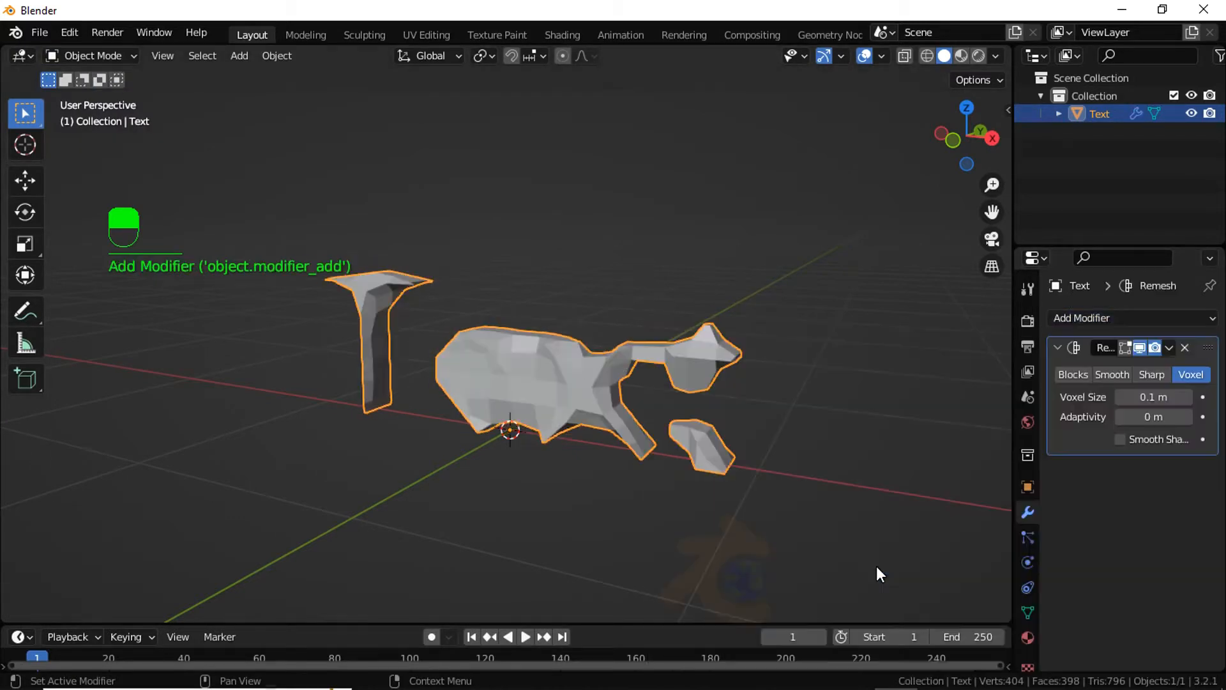
click(1153, 375)
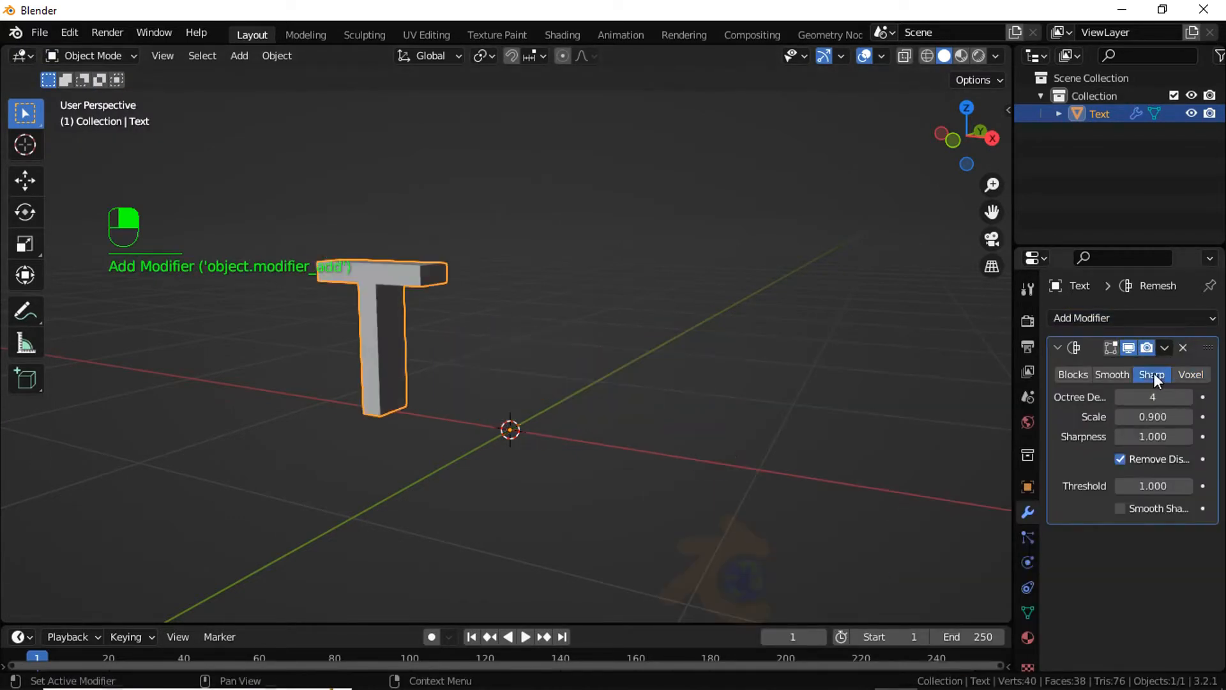
click(1124, 459)
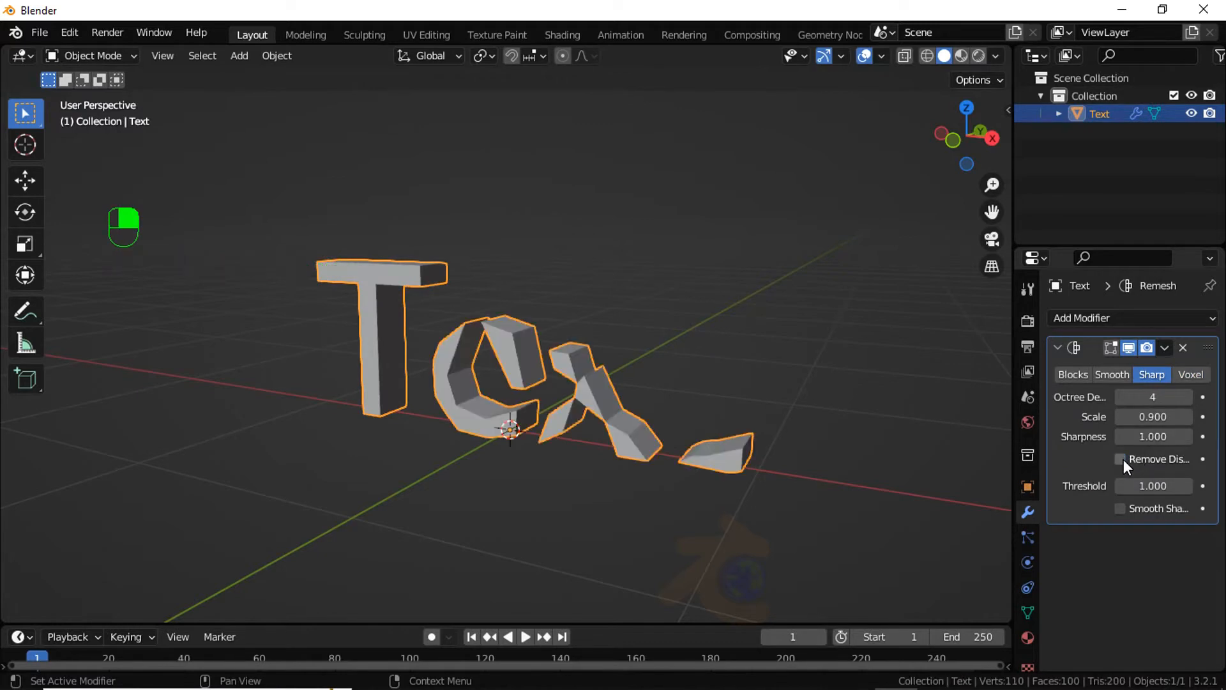
click(1189, 397)
click(1190, 397)
click(1189, 396)
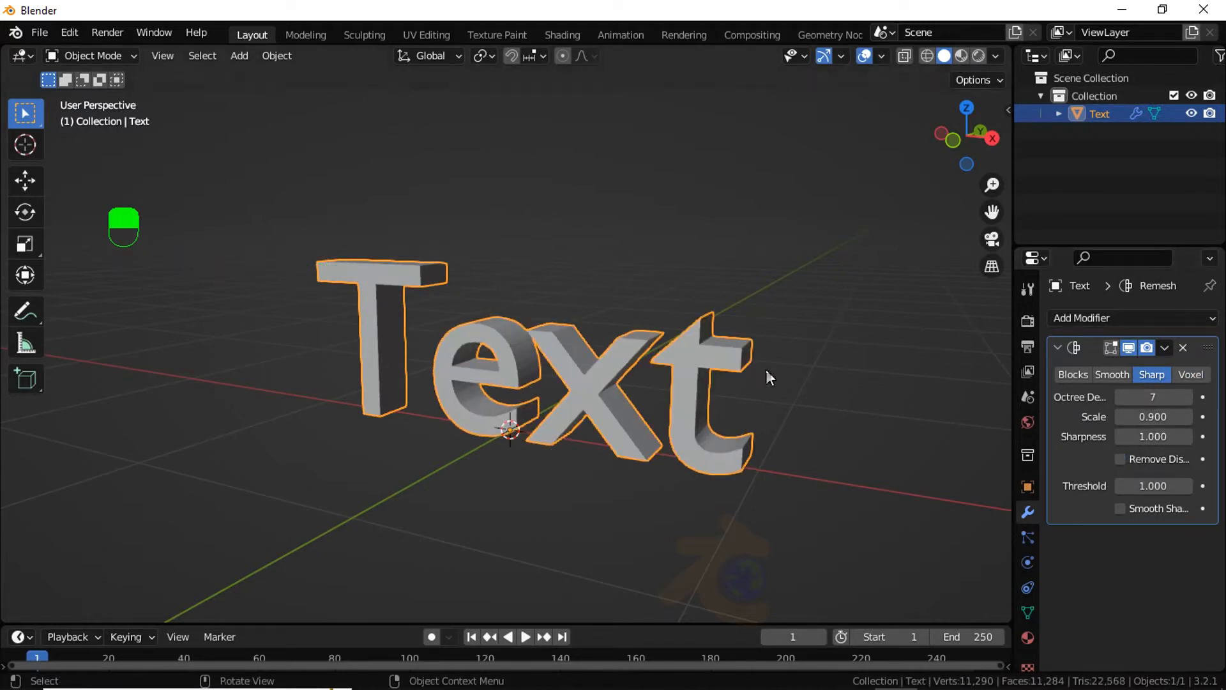
Step: Apply the Remesh modifier to the text mesh
scroll(696, 373, up, 3)
scroll(697, 378, down, 2)
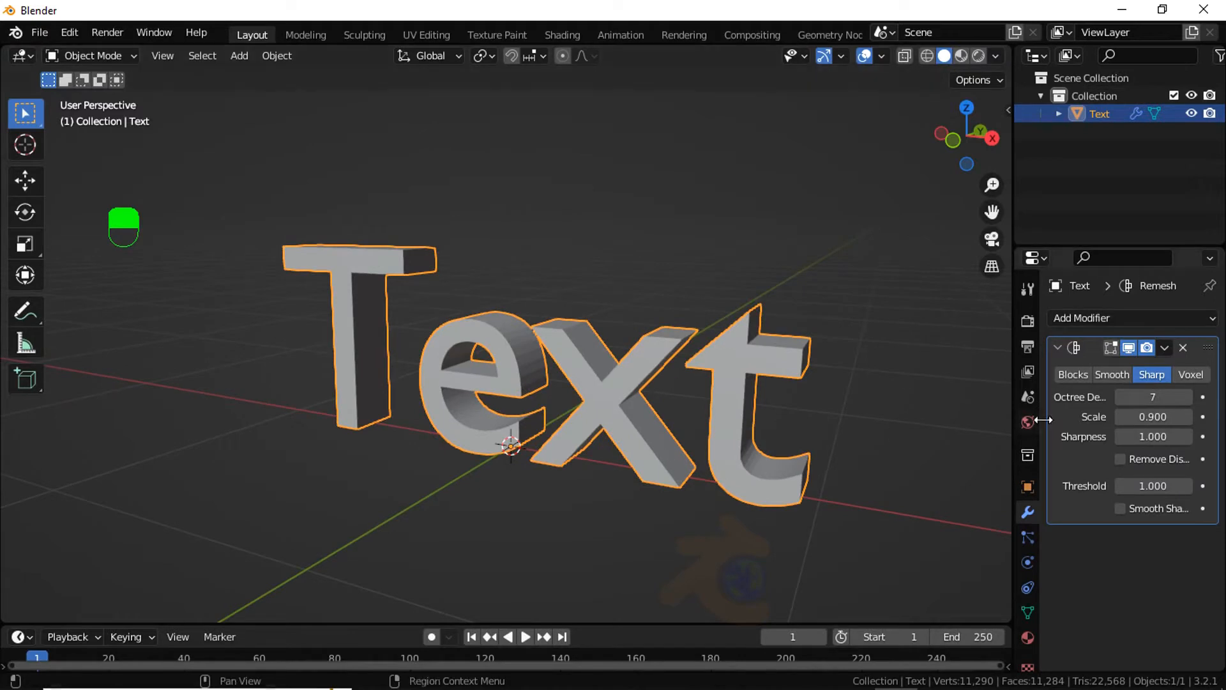
click(1165, 348)
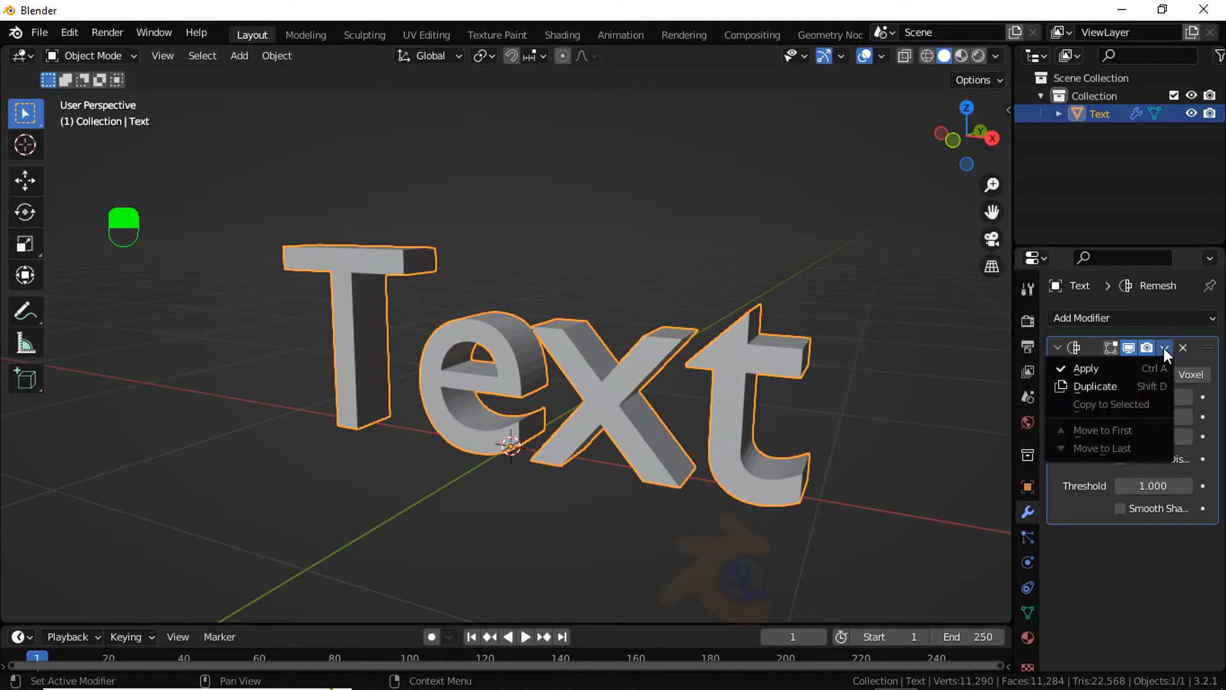
click(1138, 368)
Step: Shade the text mesh smooth, enable Auto Smooth at 30° in its normals settings, and deselect it
right_click(699, 358)
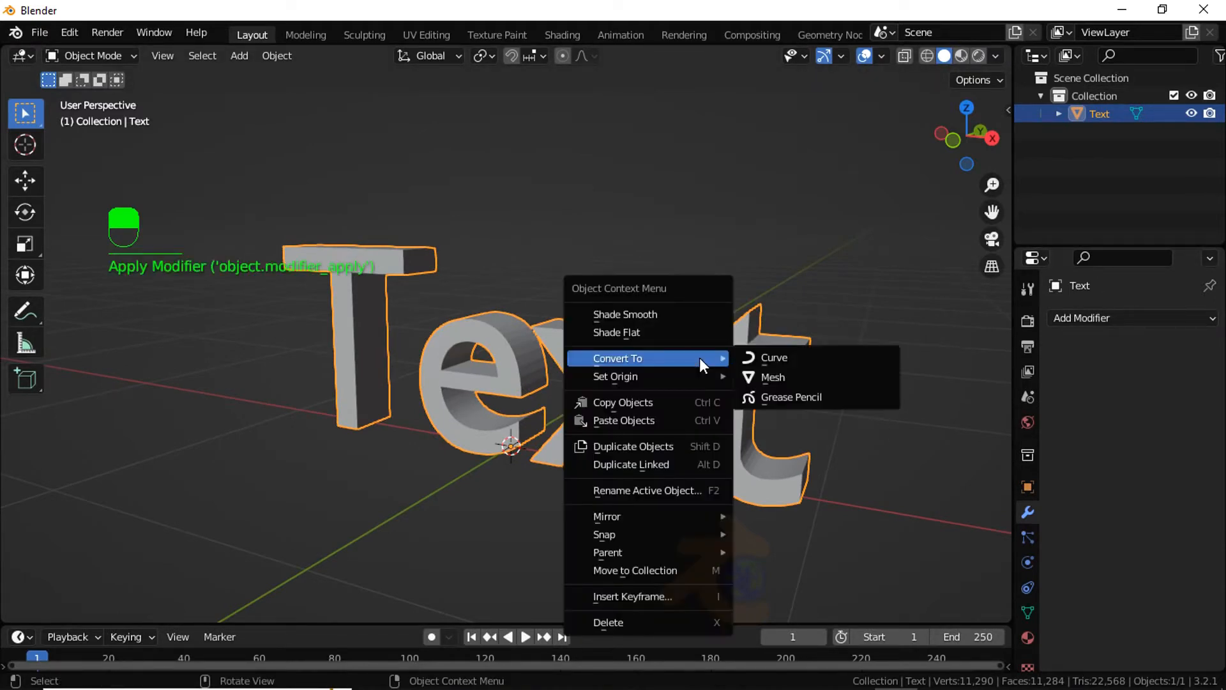
click(671, 304)
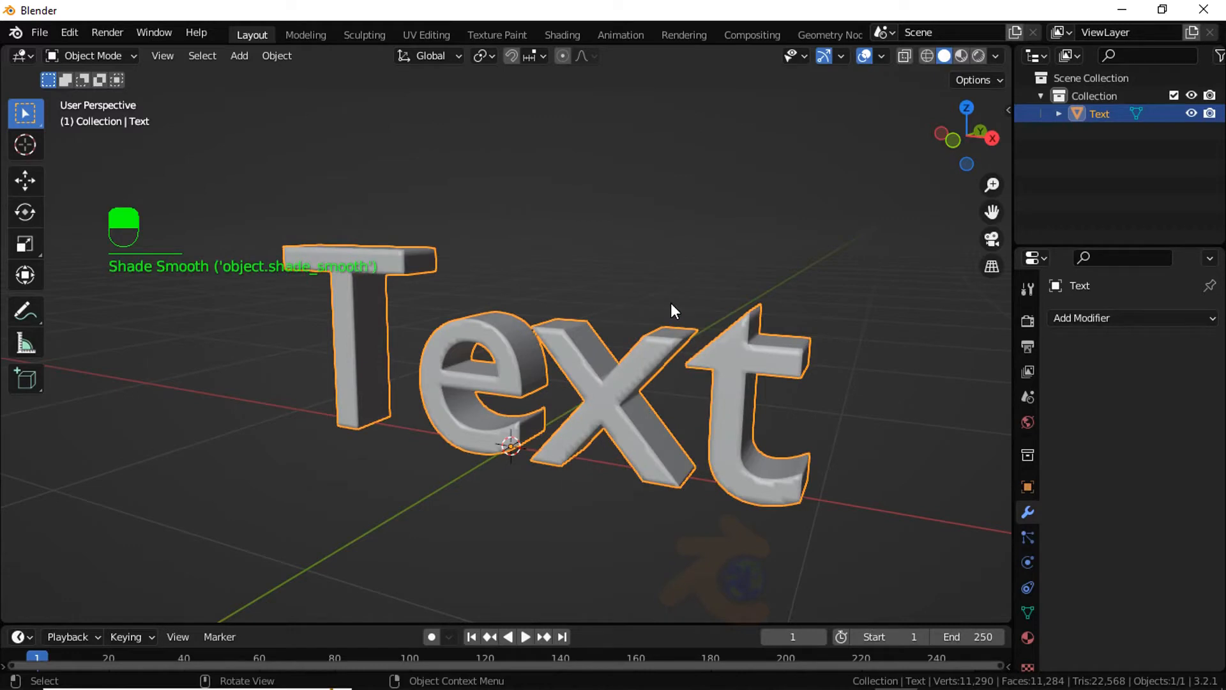
click(1035, 610)
scroll(1078, 605, down, 4)
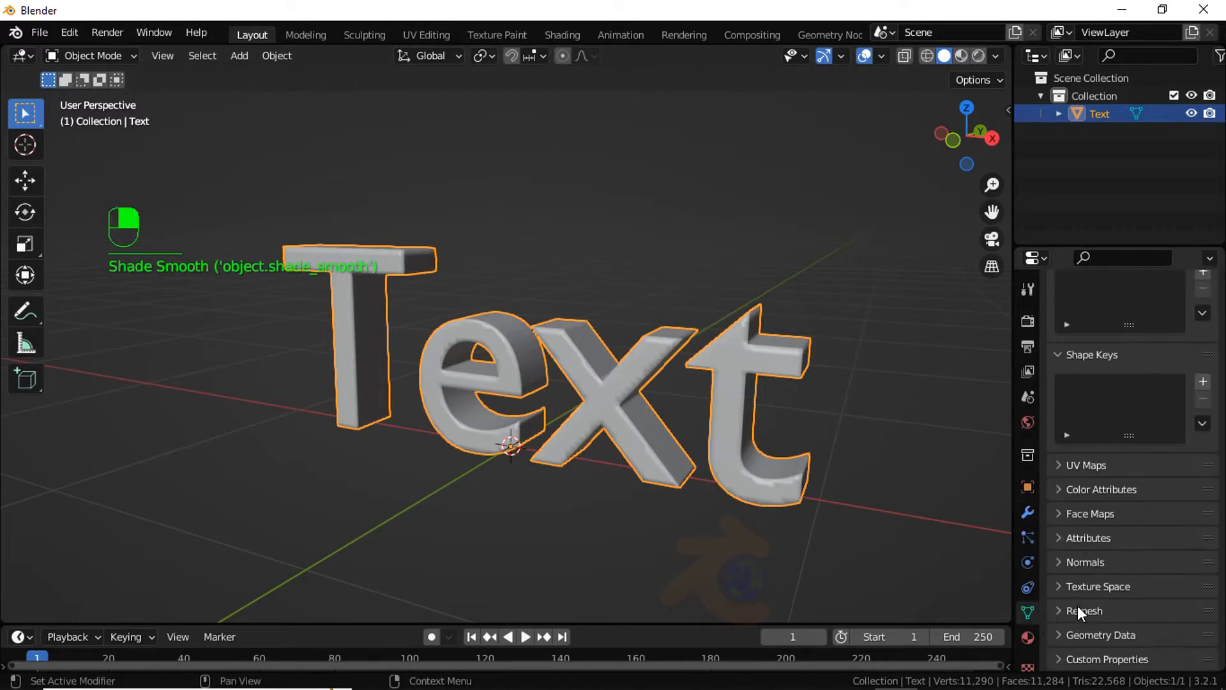
click(1086, 562)
click(1121, 589)
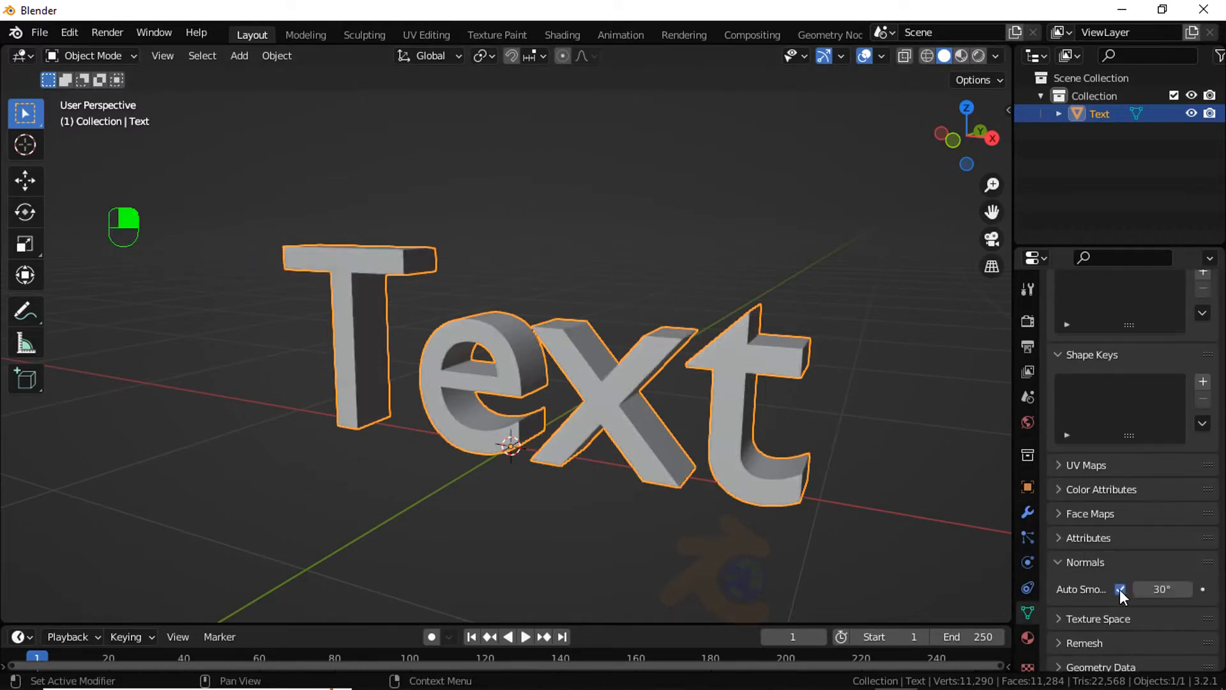
click(836, 534)
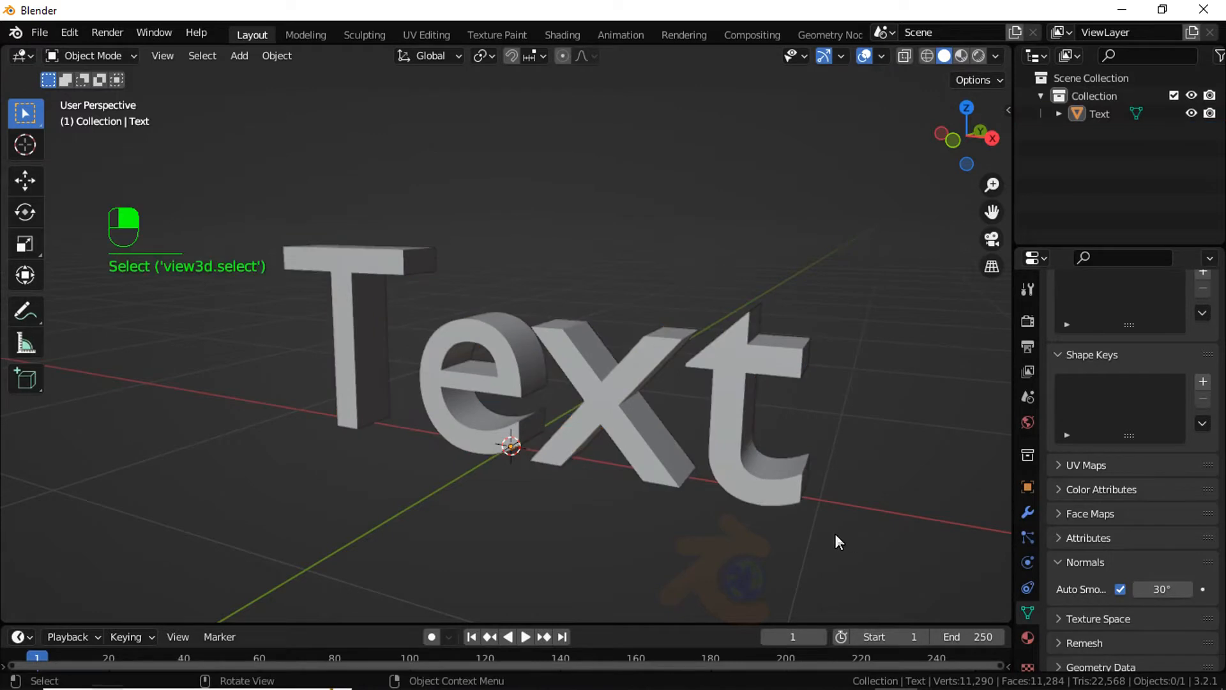
Step: Add a Plain Axes empty at the origin
click(240, 55)
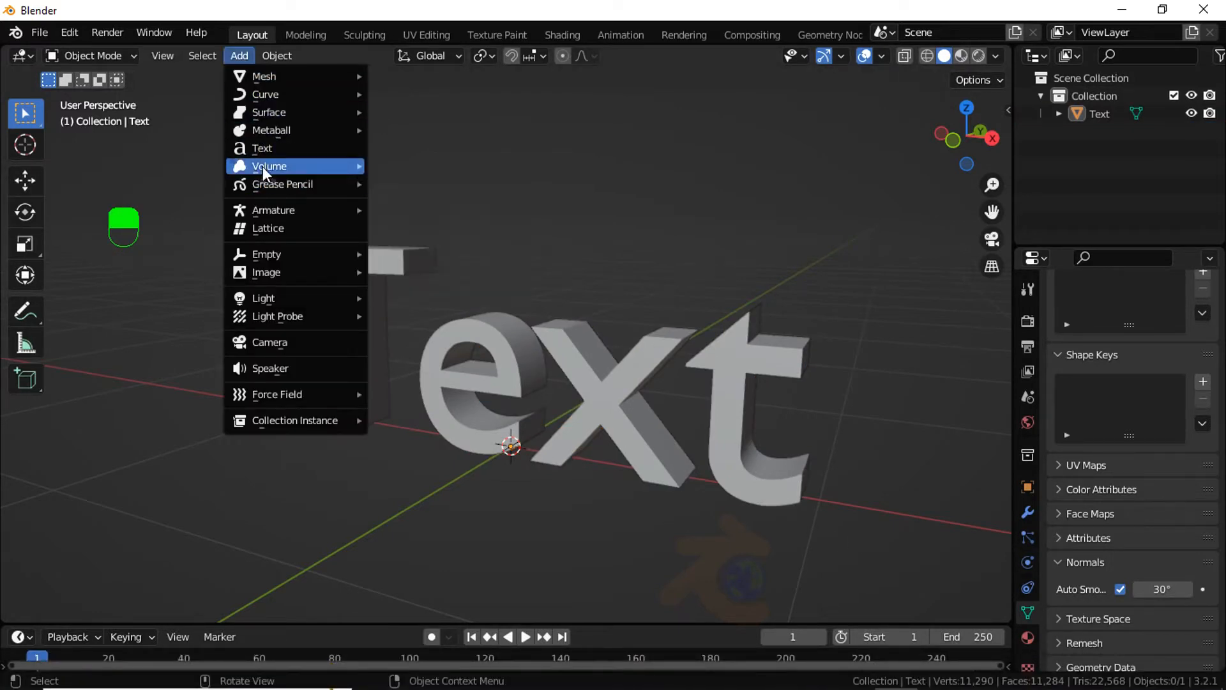
mouse_move(272, 249)
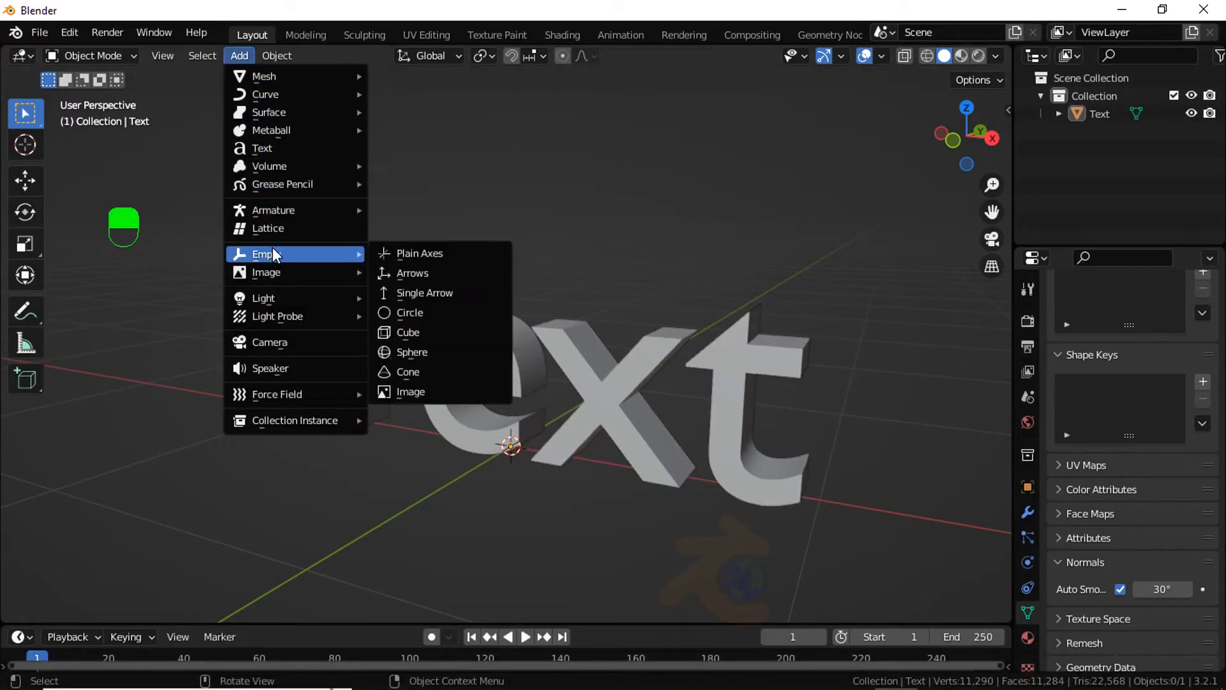
click(401, 254)
Step: Switch to the front view and add a Displace modifier to the text mesh
key(KP_1)
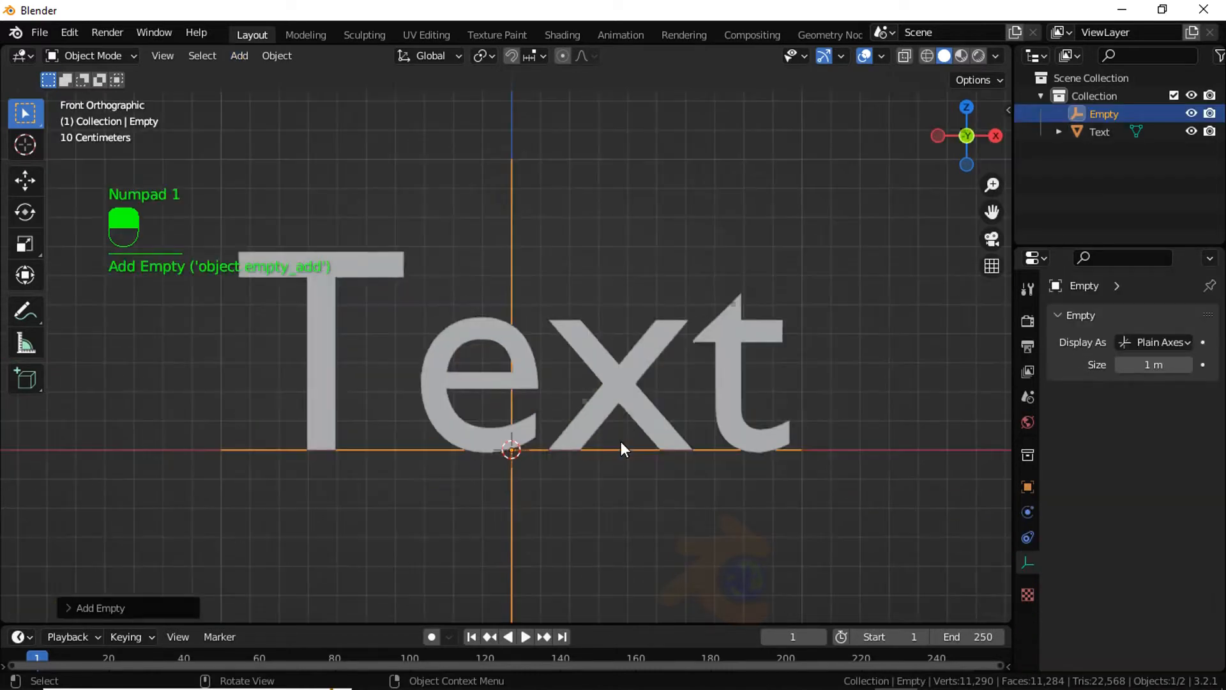
click(626, 395)
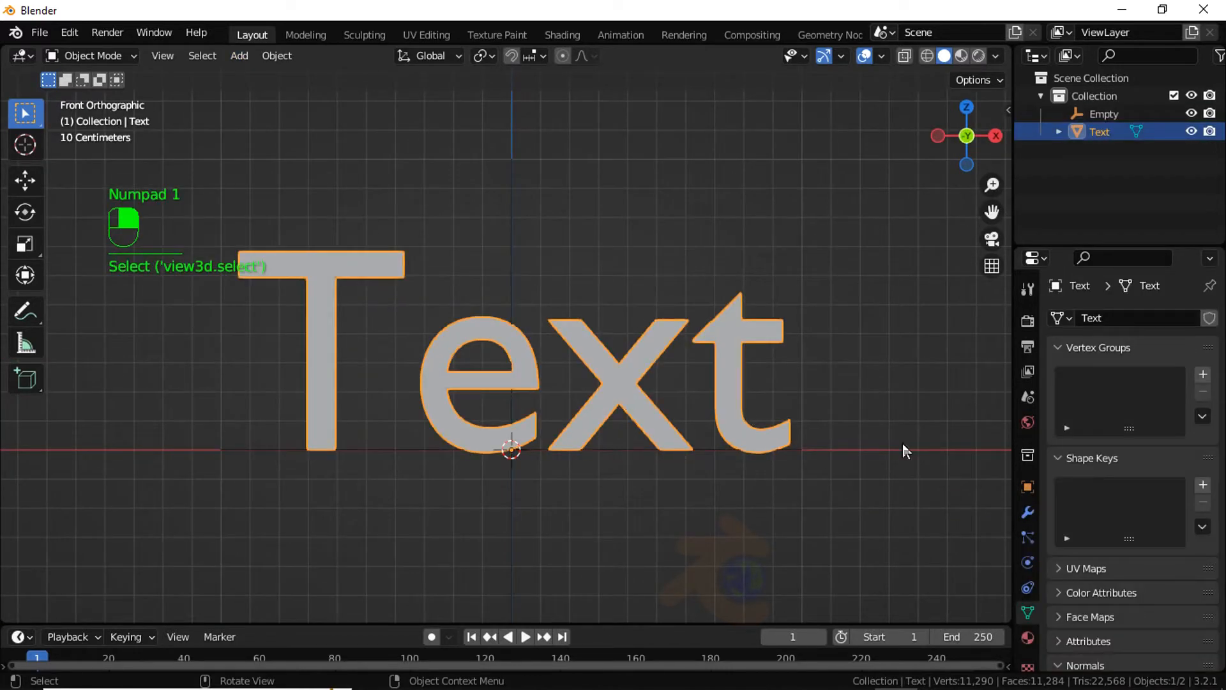
click(1028, 512)
click(1122, 322)
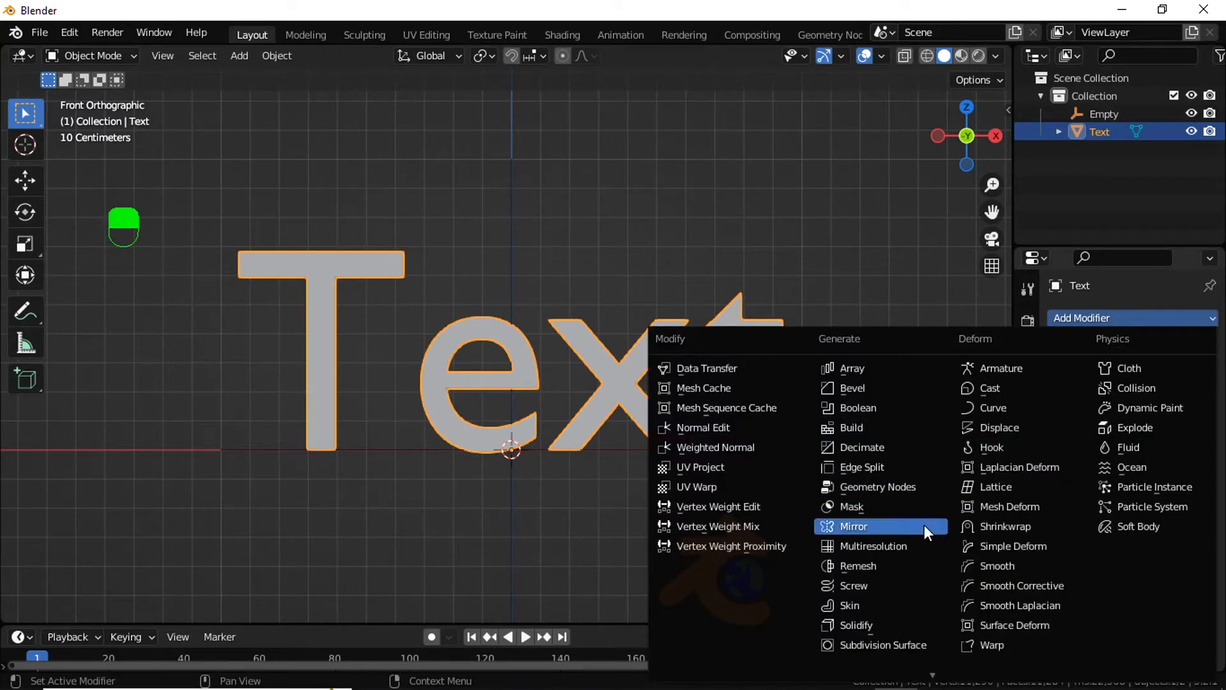
click(983, 424)
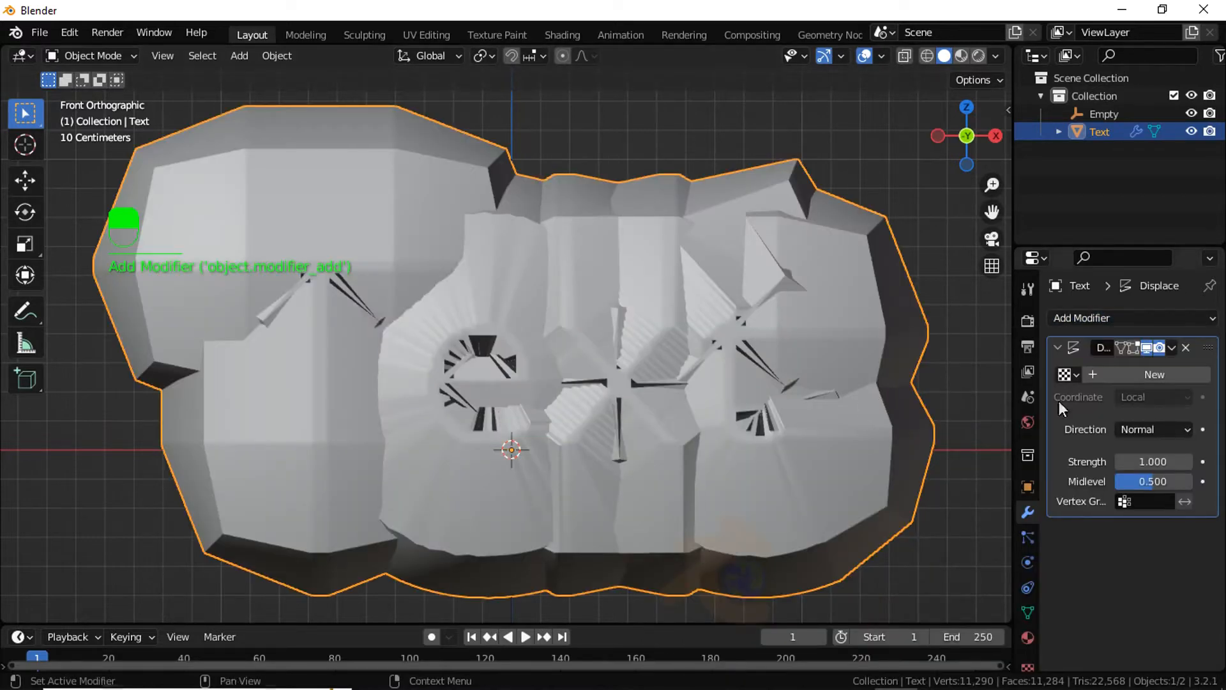
Step: Create a new texture for the text's Displace modifier, set its type to Magic and its depth to 4
click(1161, 374)
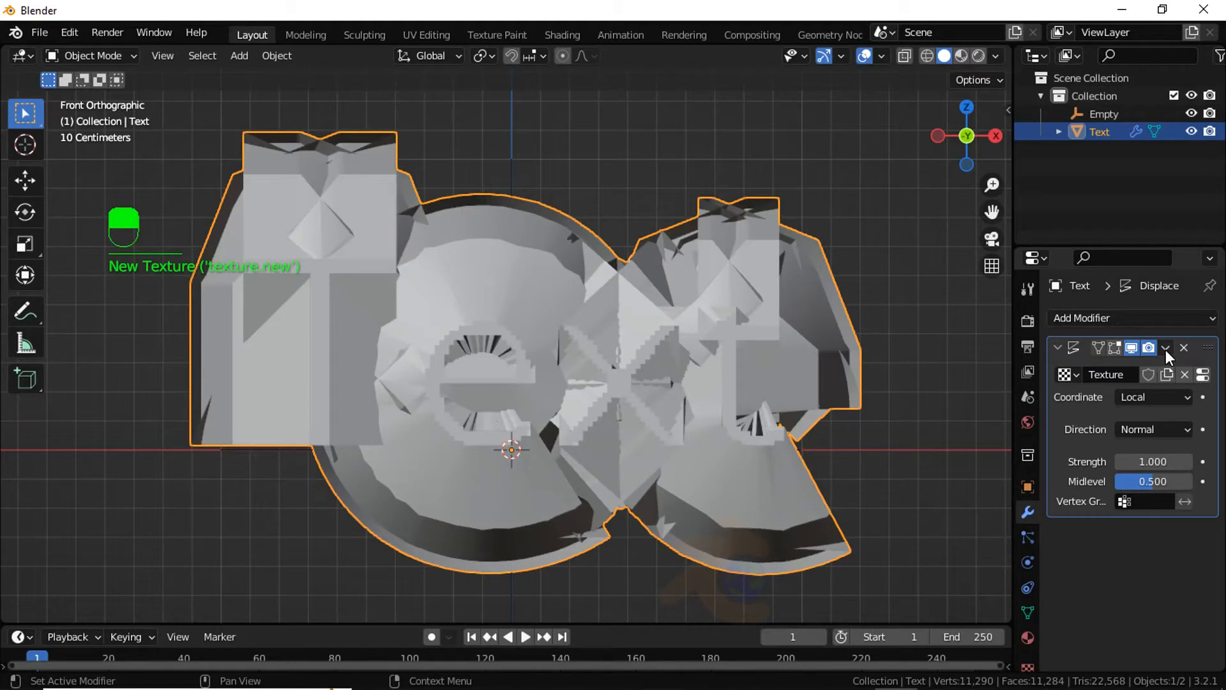
click(1204, 374)
click(1160, 371)
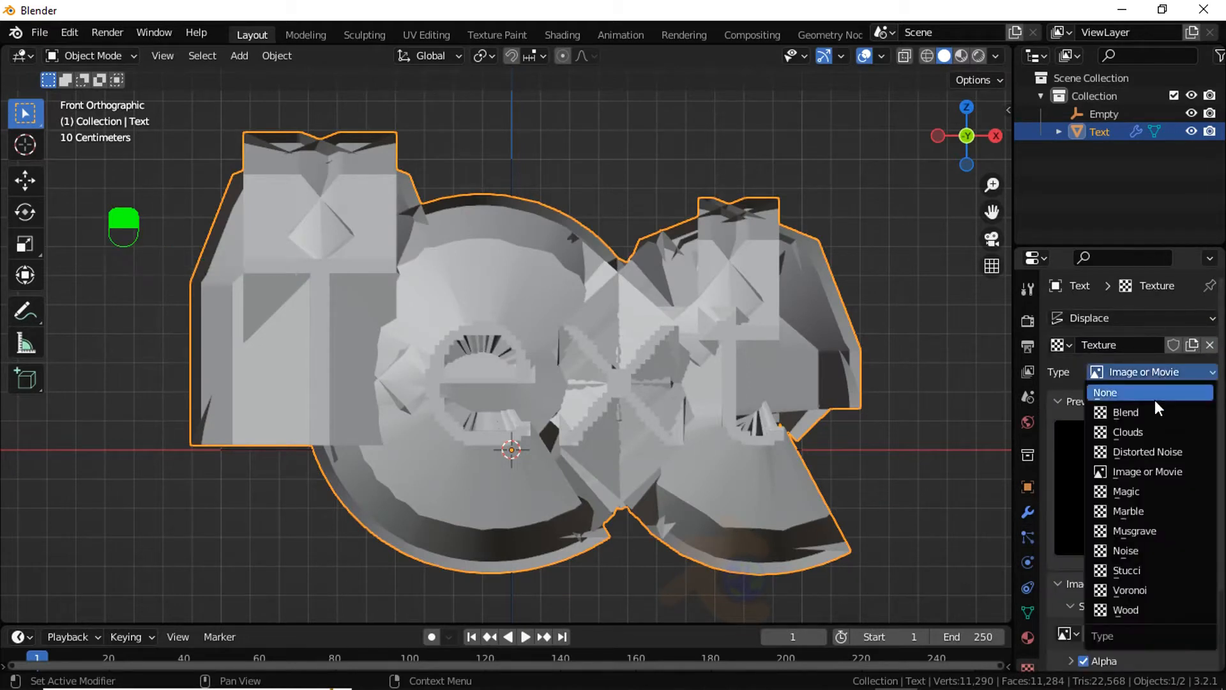
click(1133, 492)
click(1188, 611)
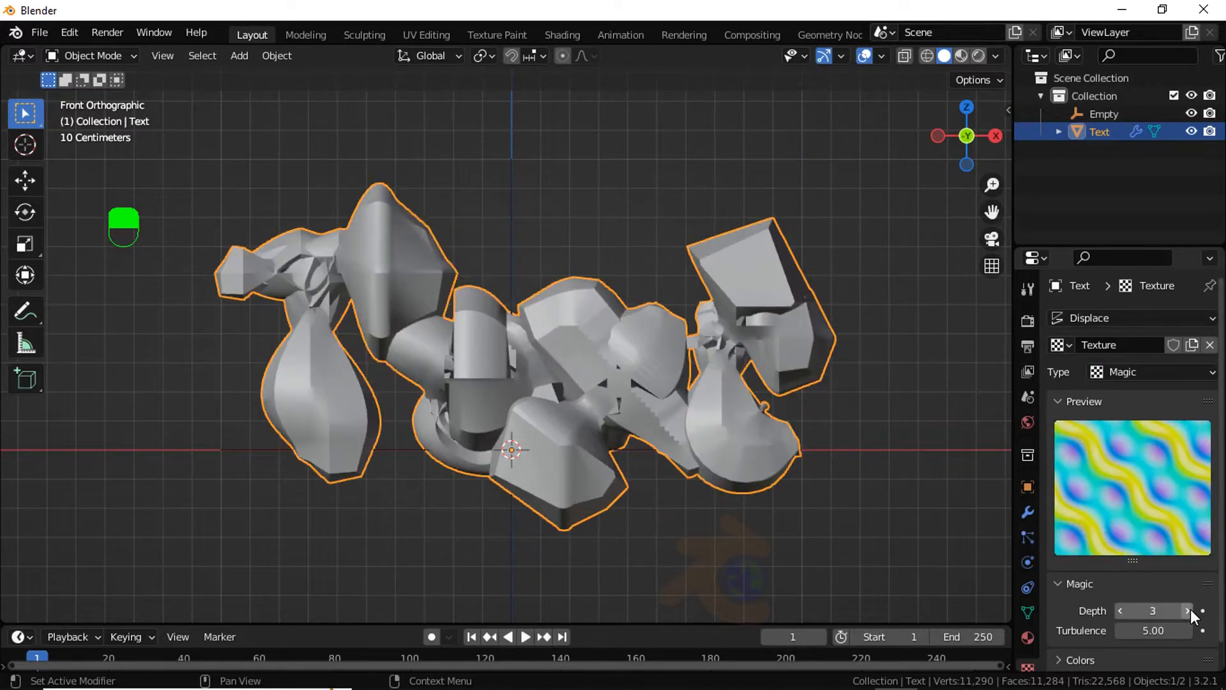
click(1188, 611)
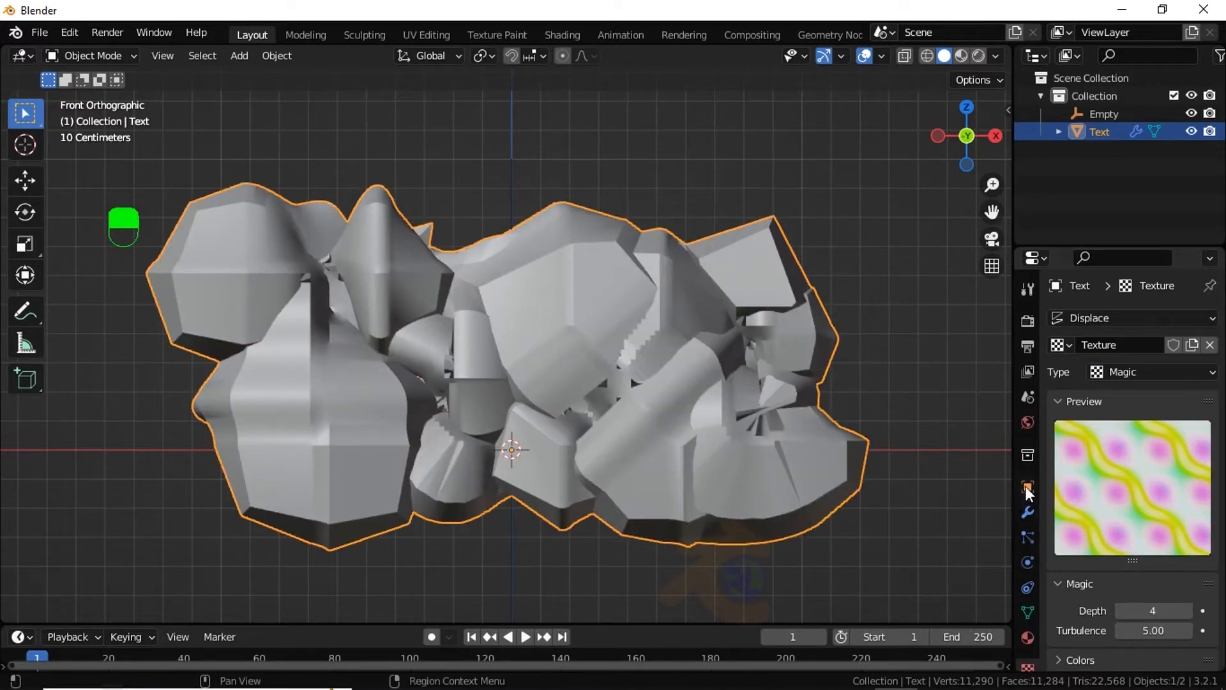
Step: Set the Displace modifier's strength to 0.05 and deselect the text
click(1027, 513)
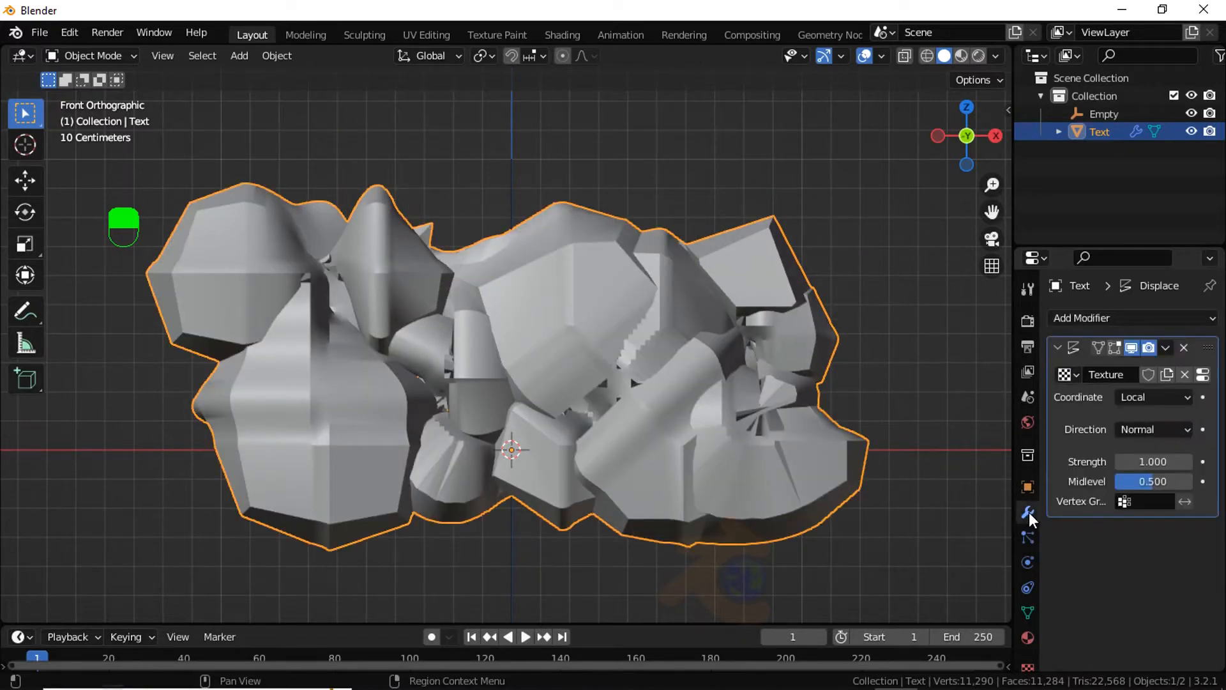
double_click(1144, 461)
text(.0)
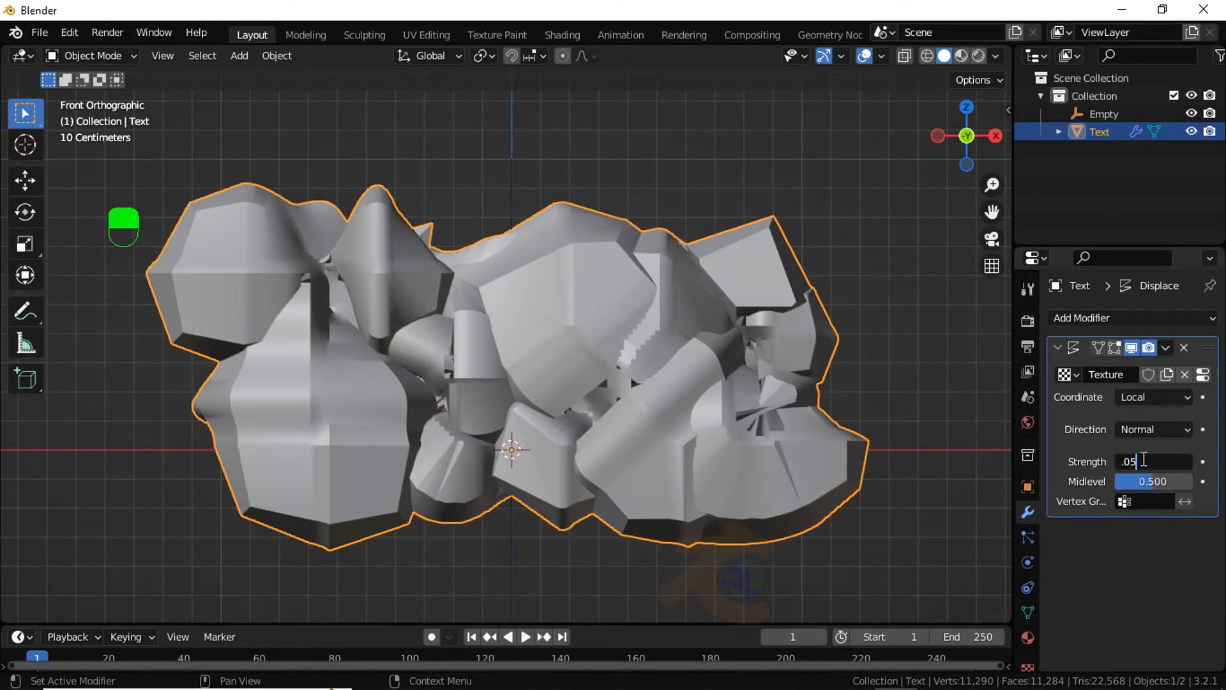
text(5)
key(Return)
click(770, 473)
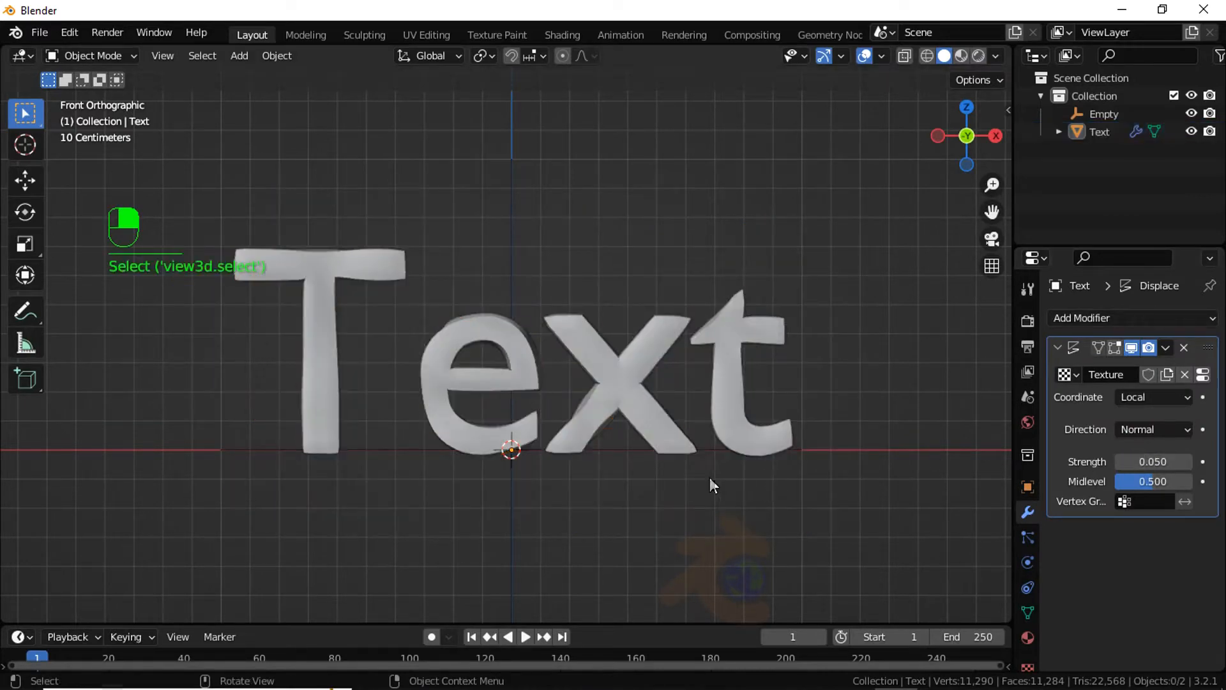
scroll(706, 480, up, 3)
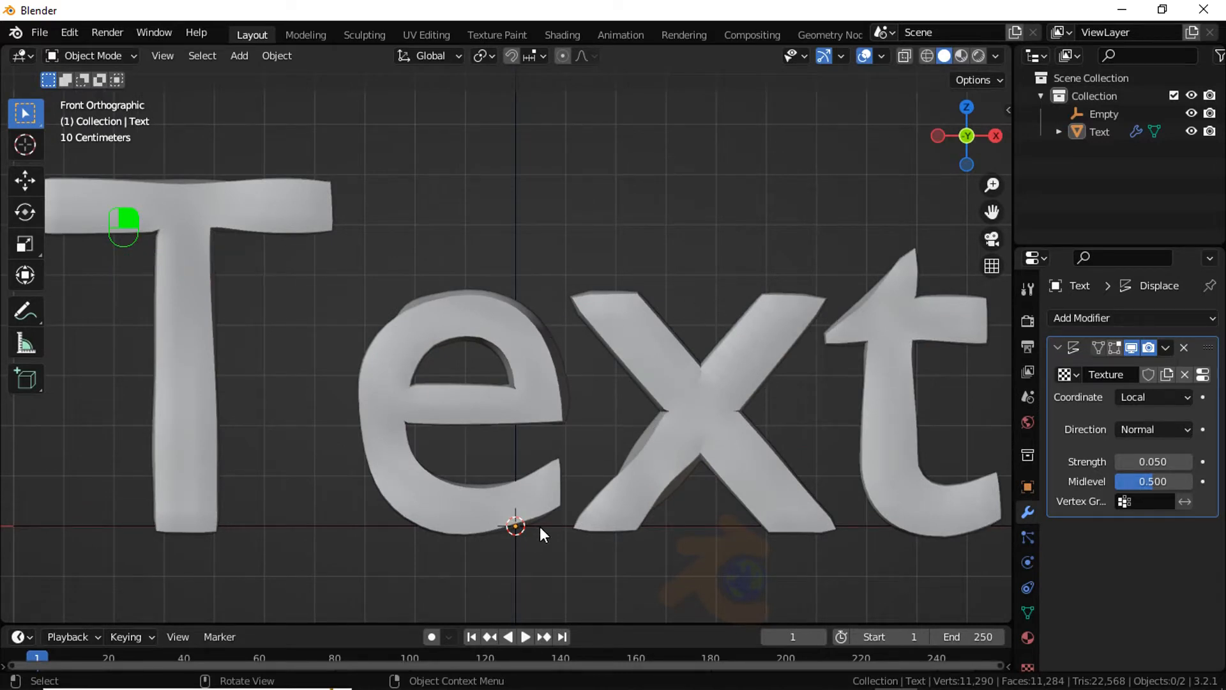
Step: Switch the Displace modifier's texture coordinates to Object and pick the empty as the reference object
click(1144, 396)
click(1080, 457)
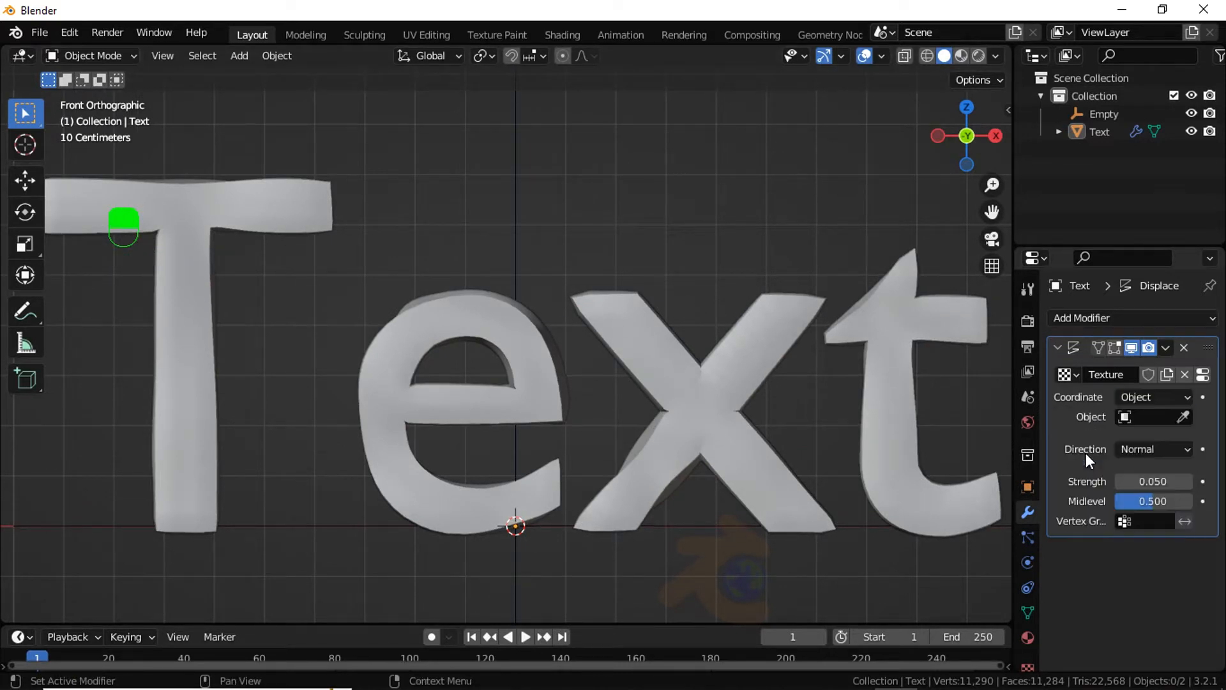
scroll(889, 470, down, 3)
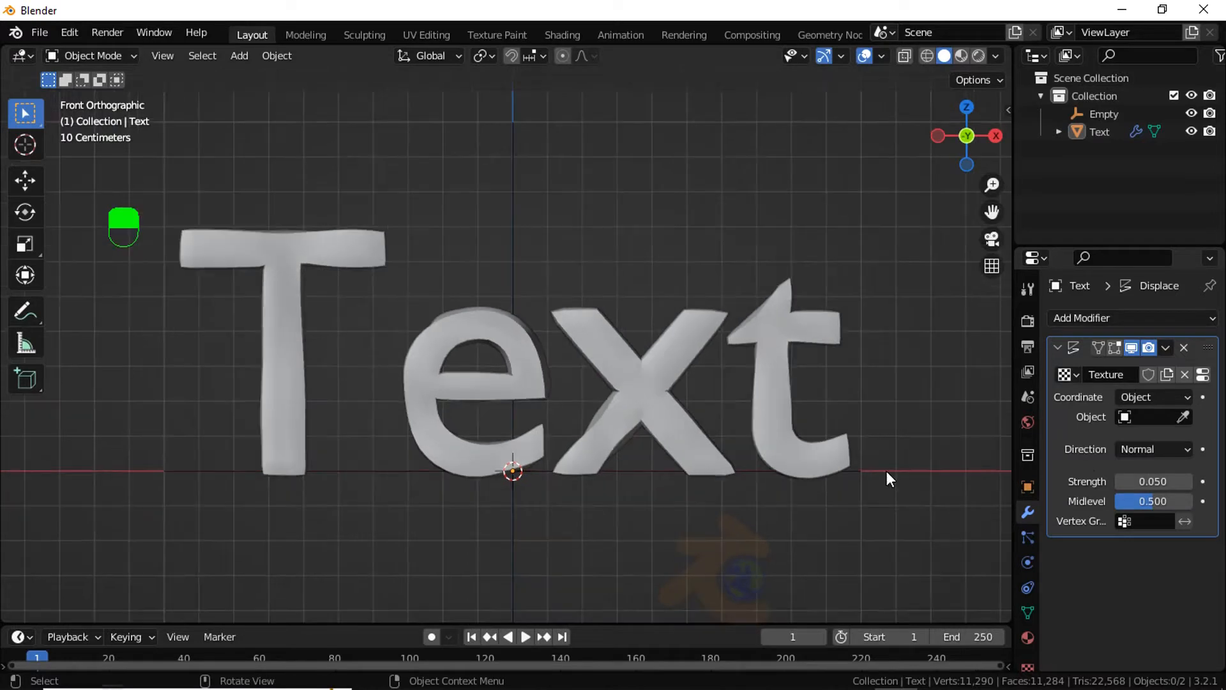
click(1183, 416)
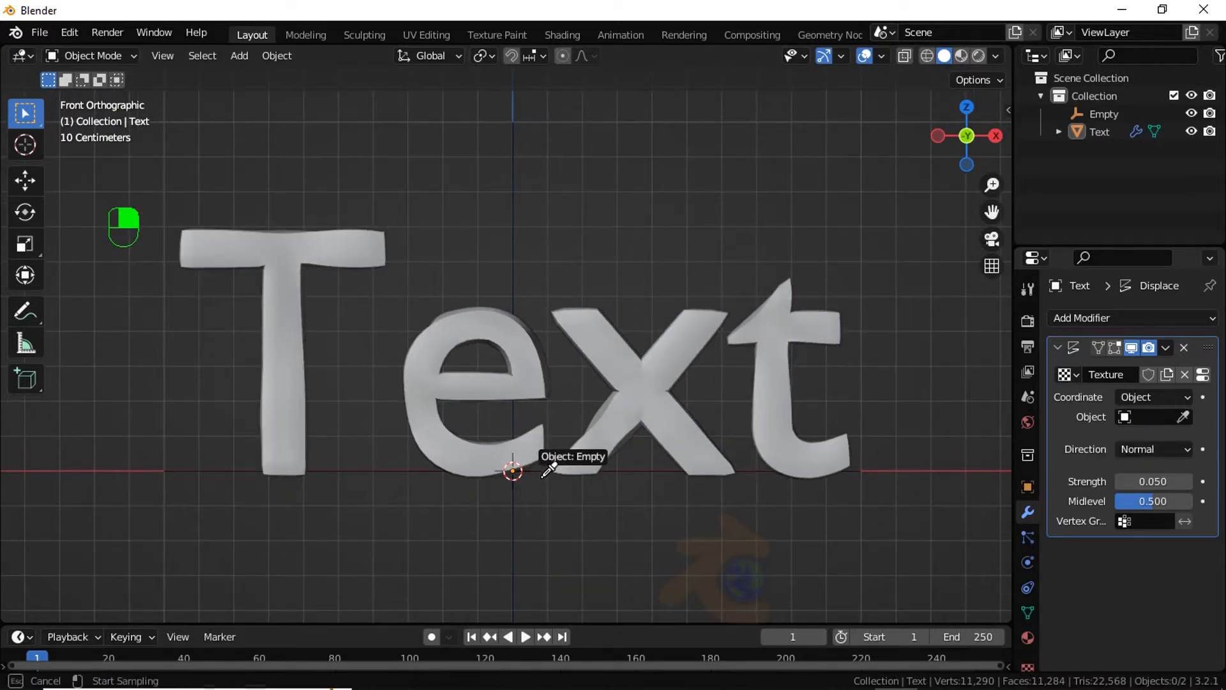
click(543, 476)
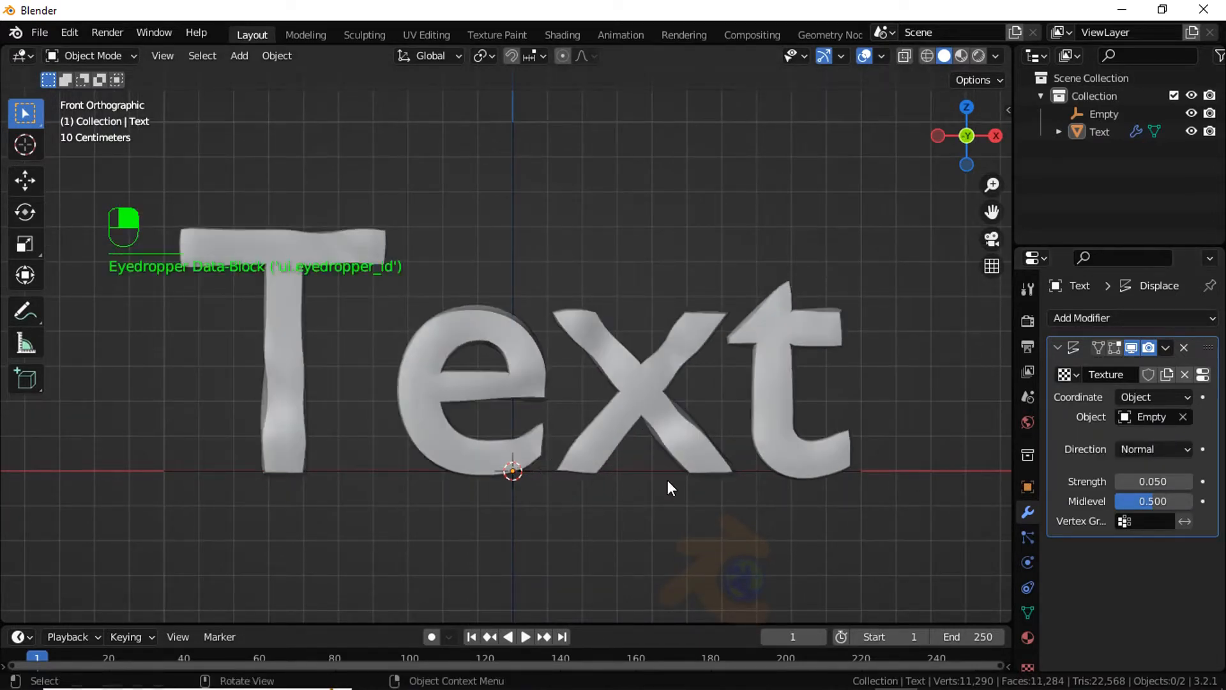
Step: Select the empty and keyframe its X location at 0 m on frame 1
click(1102, 114)
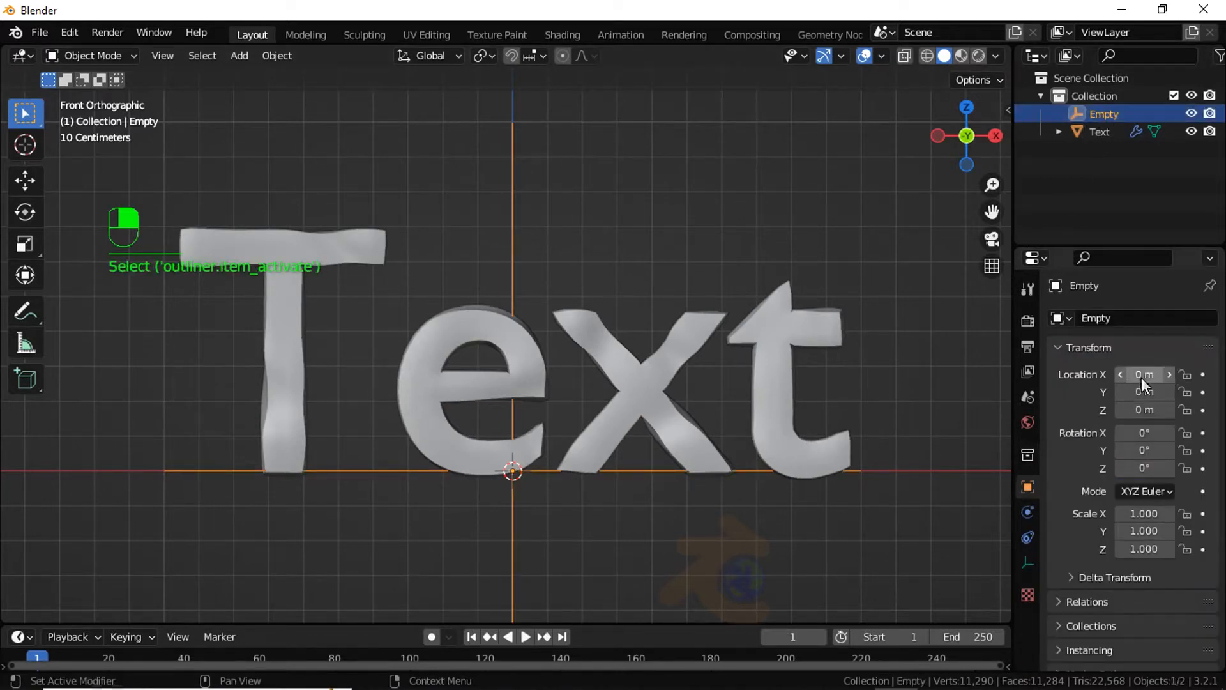
mouse_move(1144, 374)
mouse_down()
mouse_move(1195, 374)
mouse_move(1062, 375)
mouse_move(1140, 374)
mouse_up()
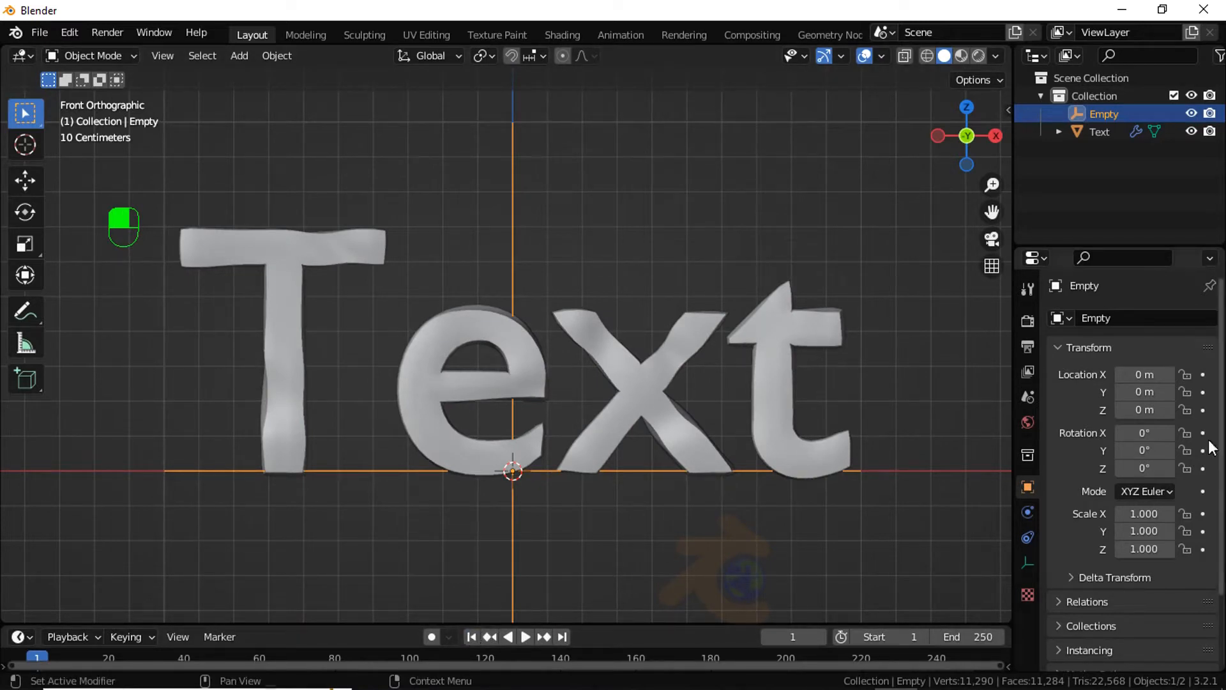
click(1204, 375)
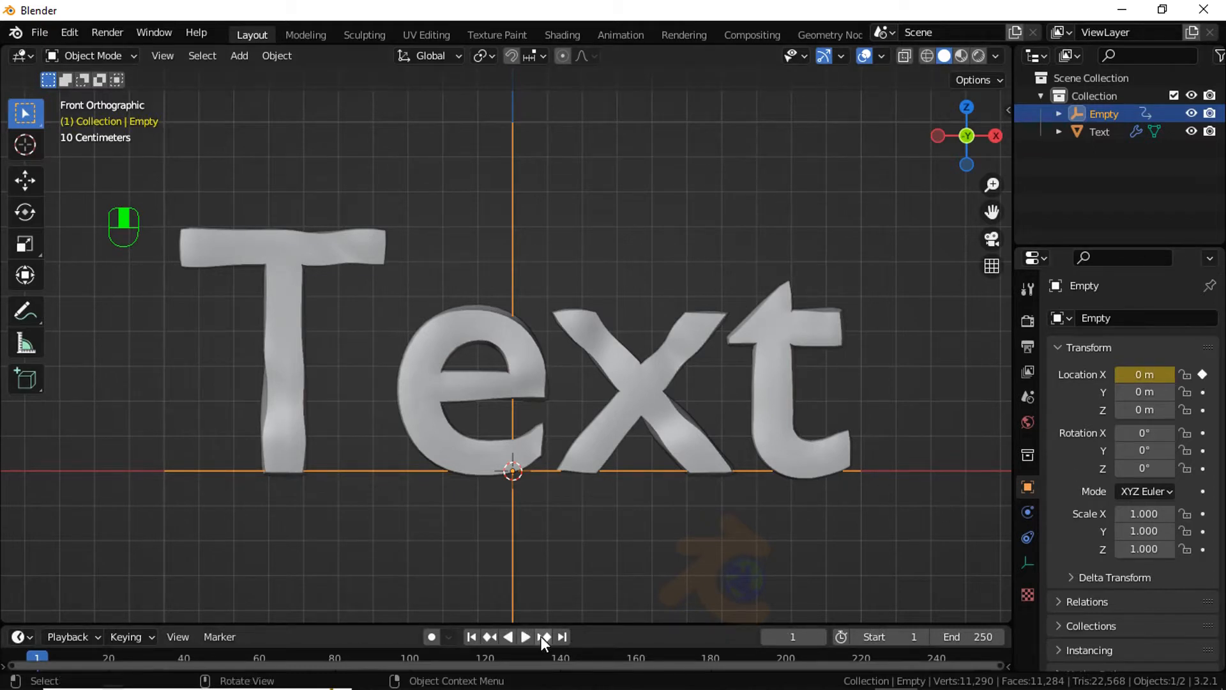
Step: At frame 240, set the empty's X location to 1.33 m and keyframe it
click(808, 642)
key(Return)
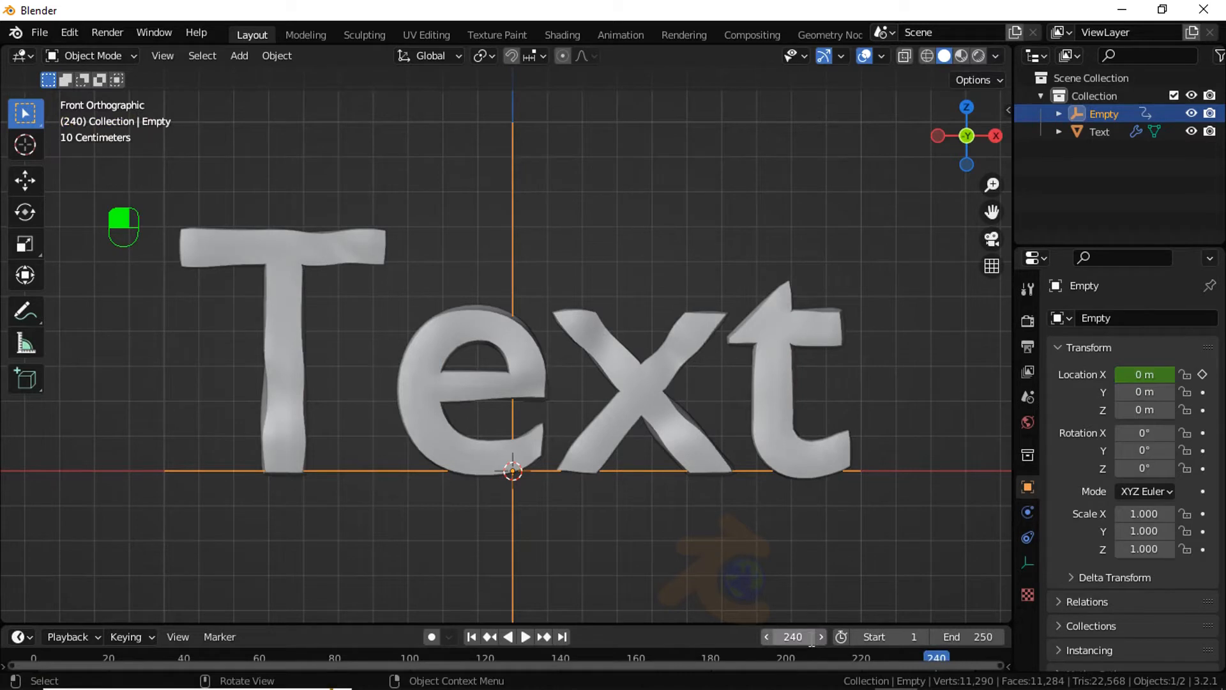
drag(1144, 375, 47, 410)
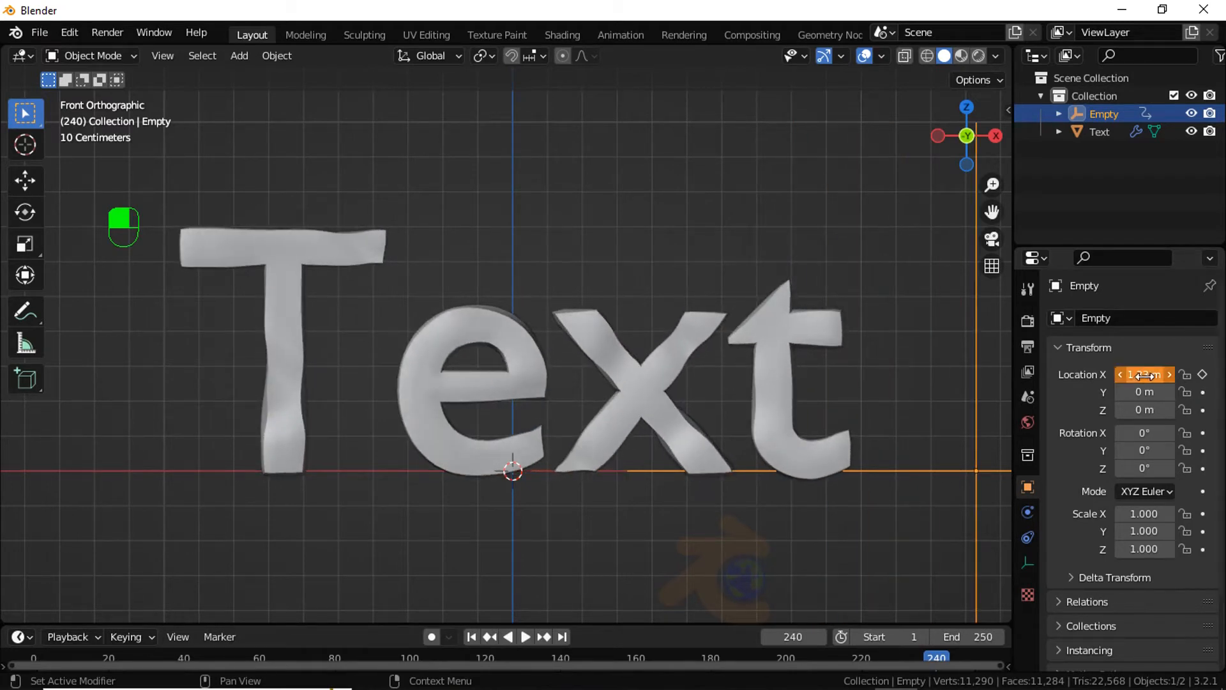
click(1202, 375)
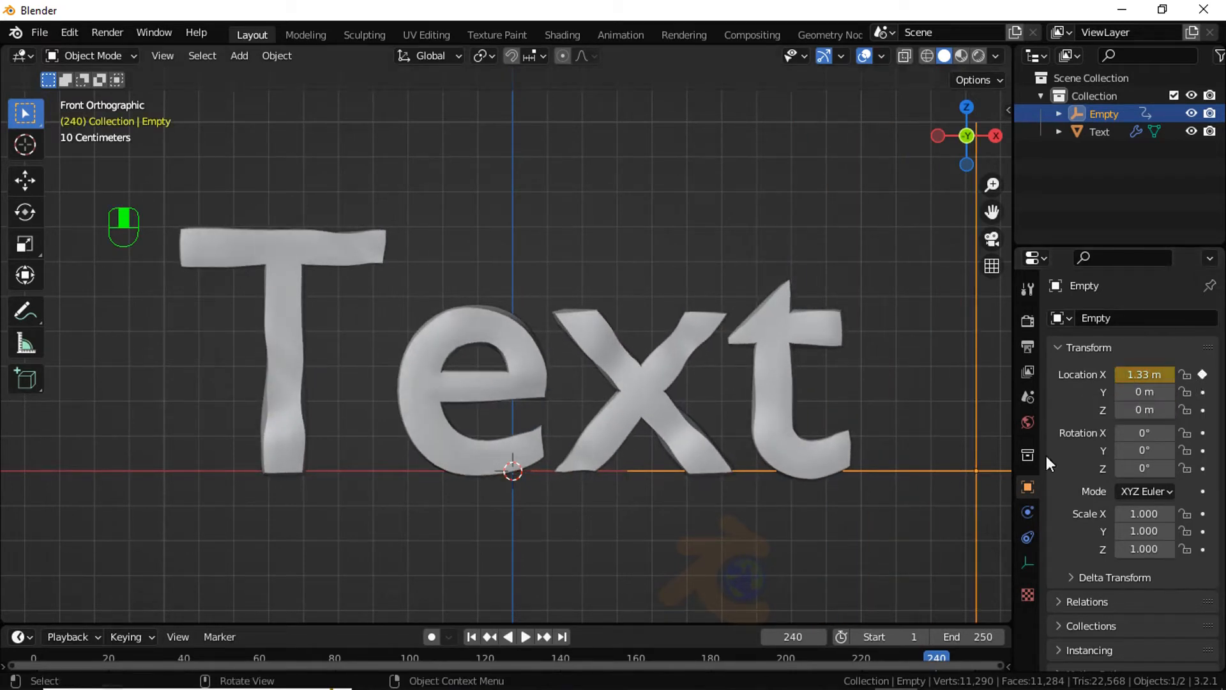
Step: Enlarge the timeline slightly and change the interpolation type of the empty's location keyframes
drag(746, 623, 746, 606)
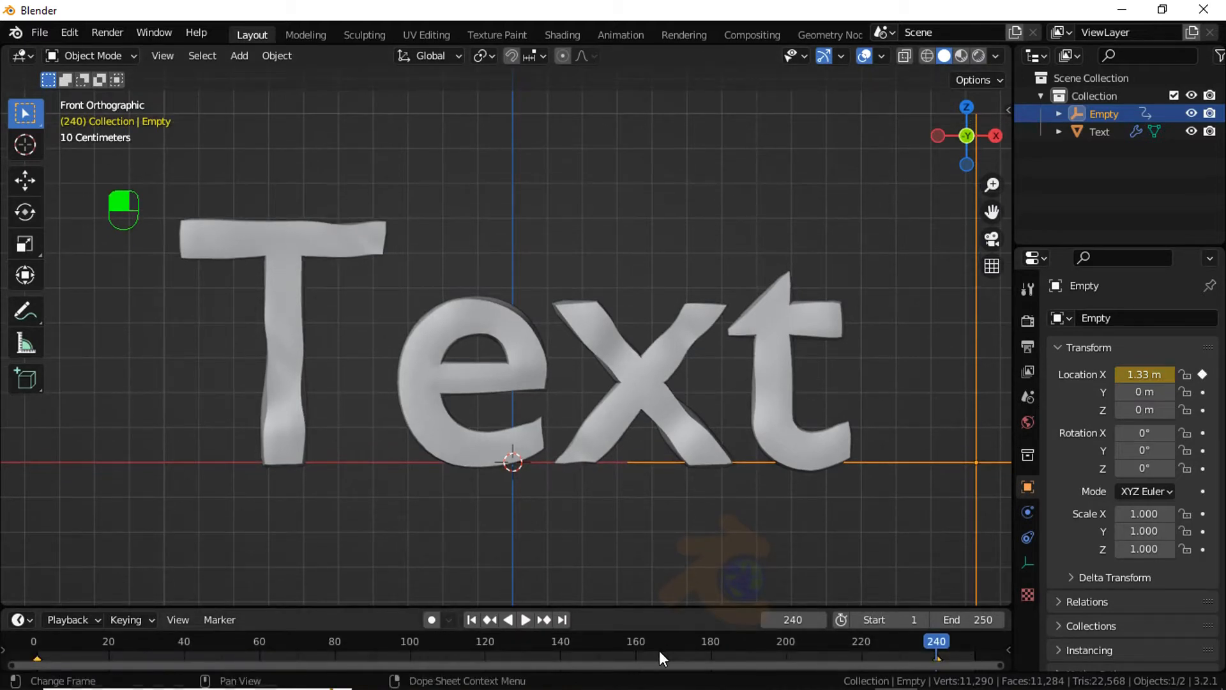
key(t)
click(397, 569)
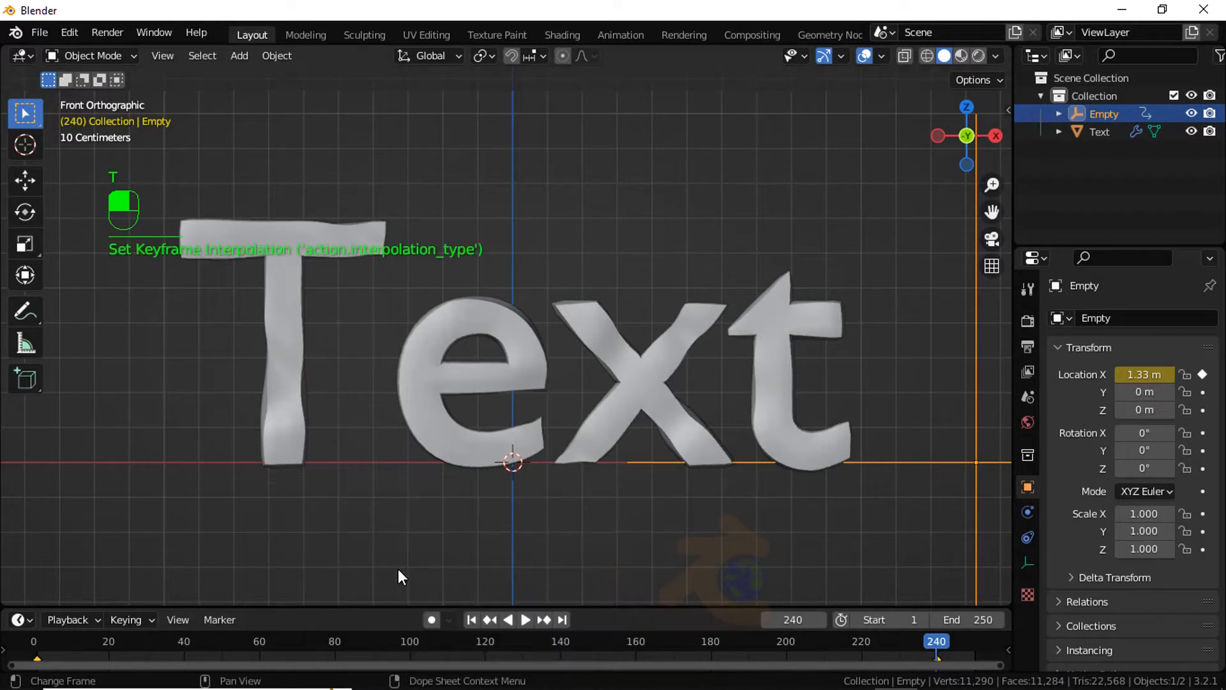
Step: Play the displacement animation from the first frame, stop it and return to frame 1
click(470, 621)
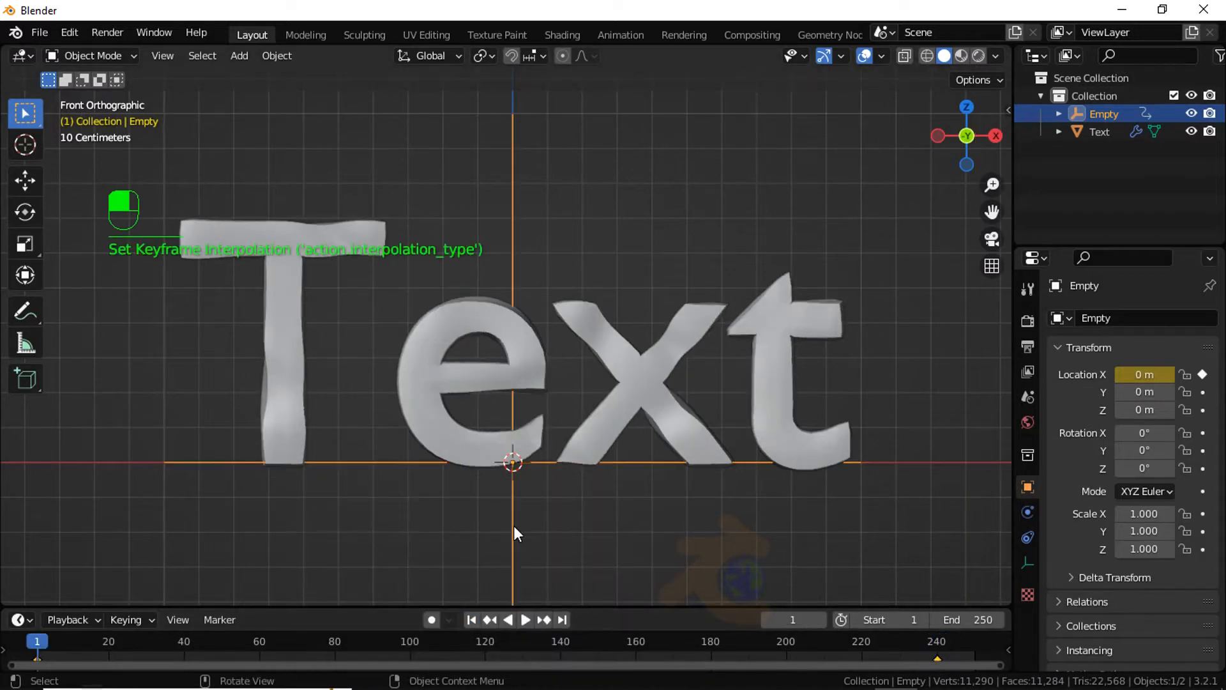
key(space)
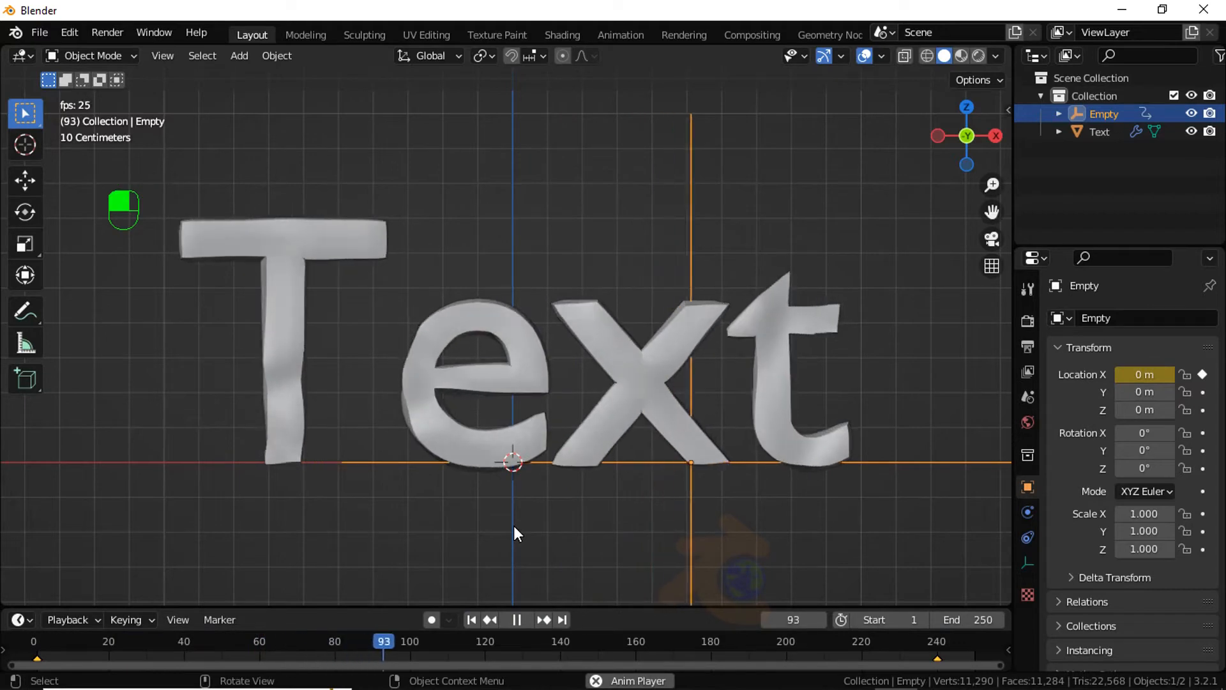
key(space)
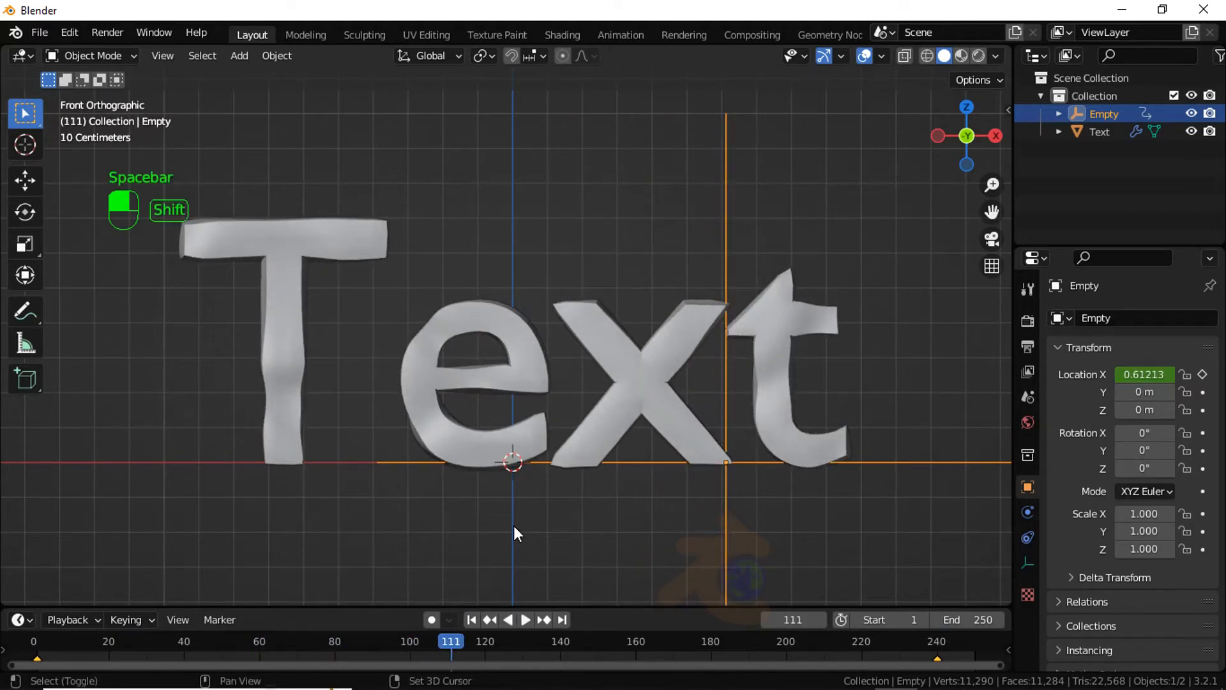
key(shift+Left)
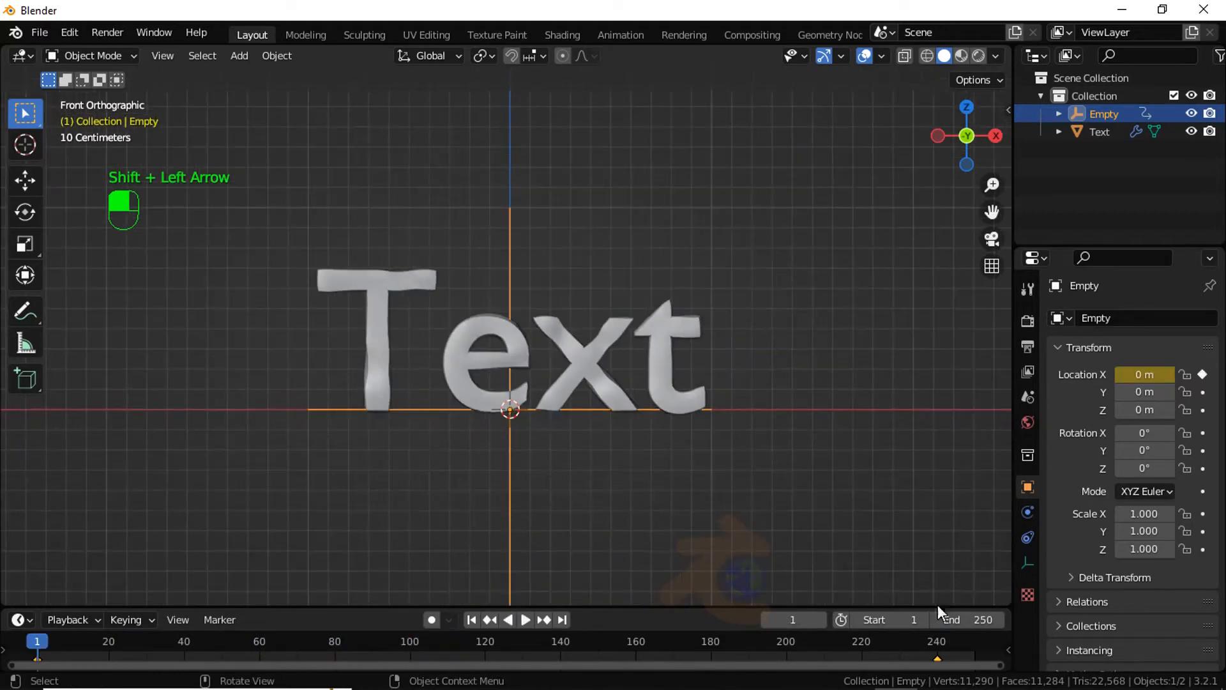
Step: Add a cube mesh at the origin and switch the viewport to wireframe display
click(233, 55)
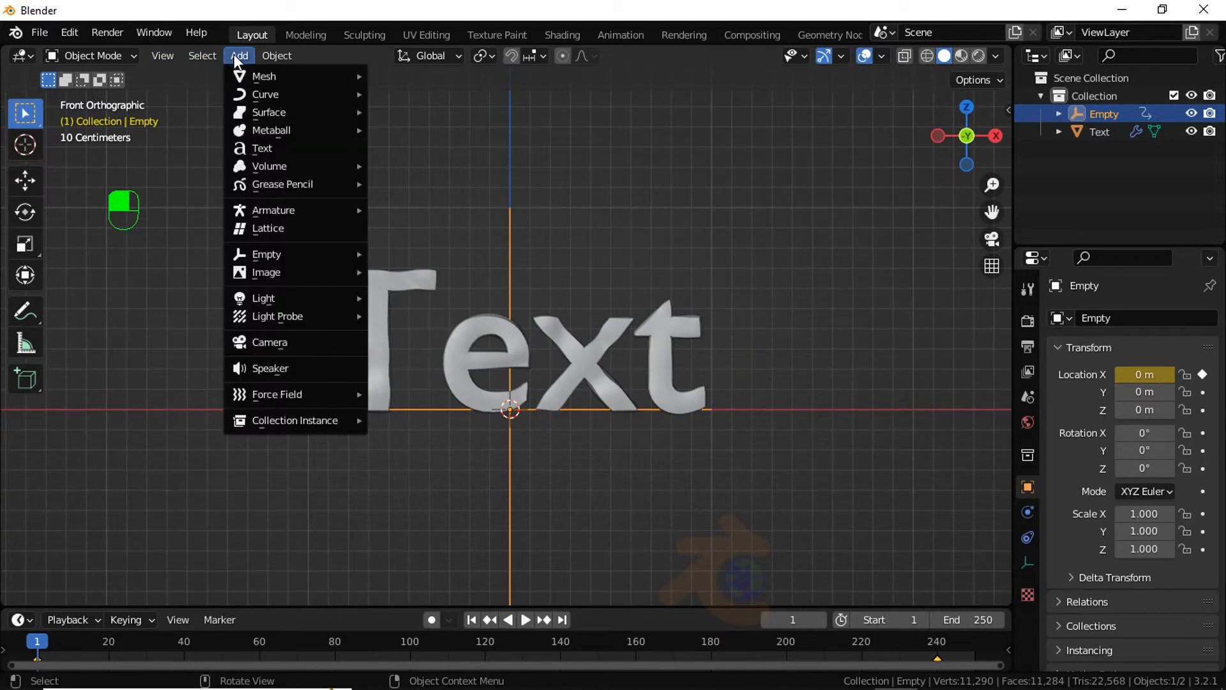
mouse_move(247, 74)
click(397, 93)
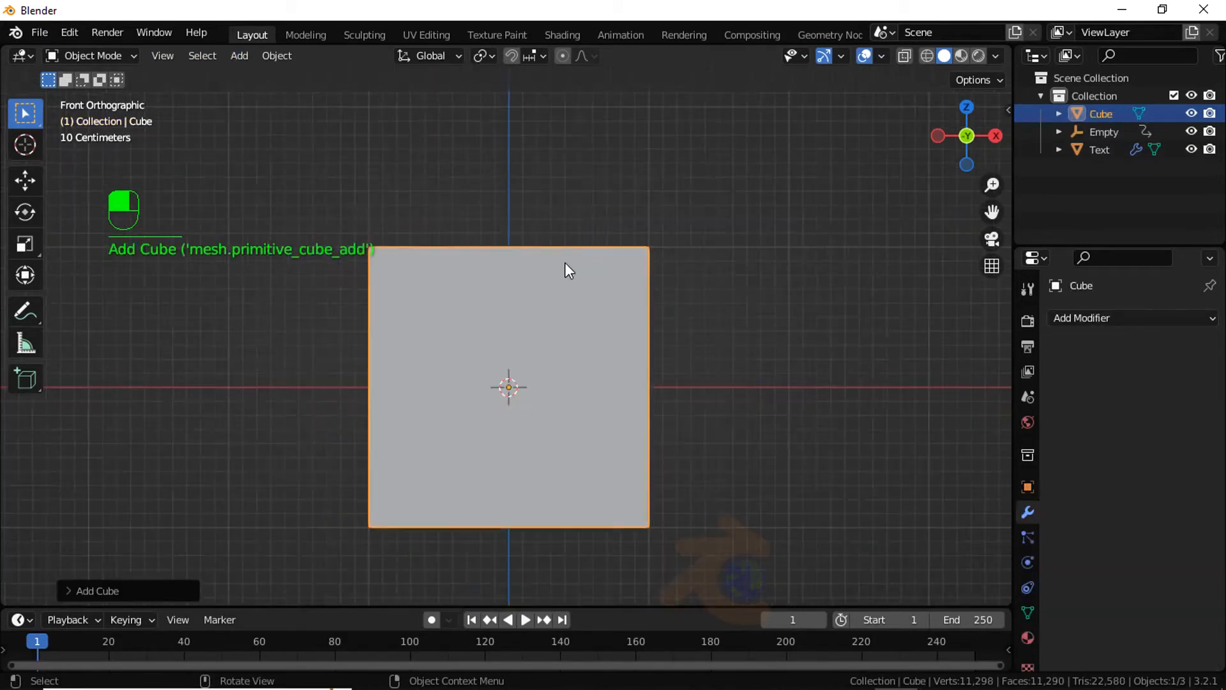
key(shift+z)
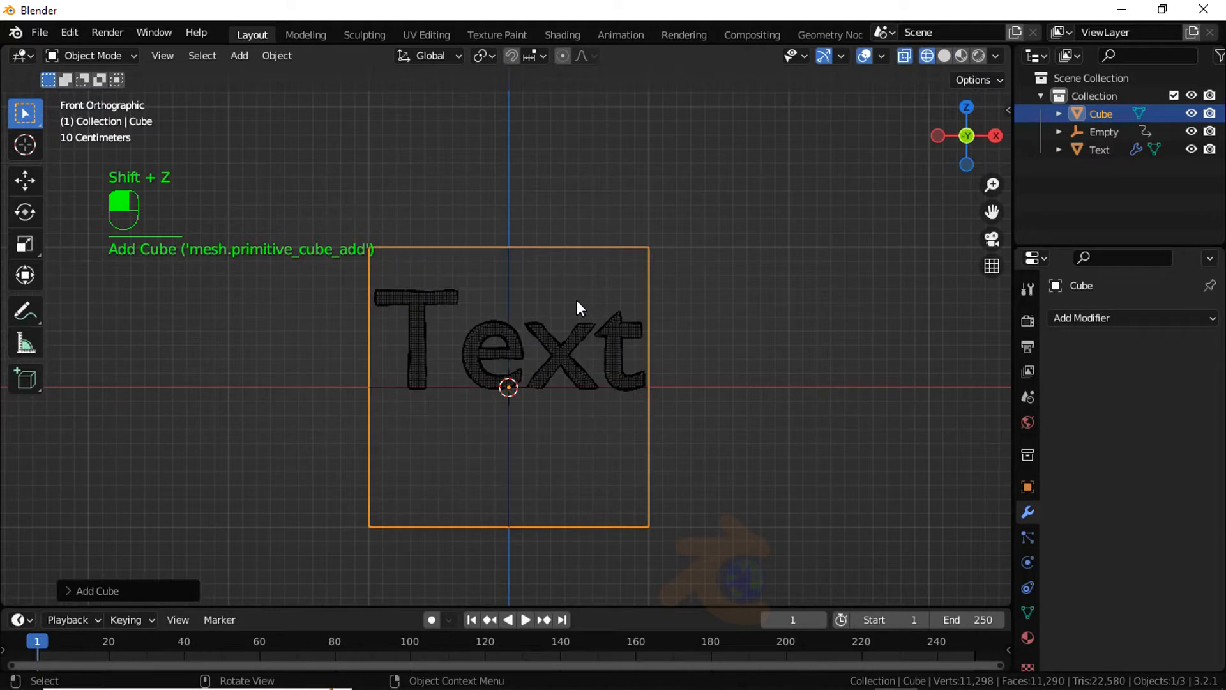
Step: In Edit Mode, scale the cube to about 0.51 along Z and move it up until it encloses the text's height
key(Tab)
key(s)
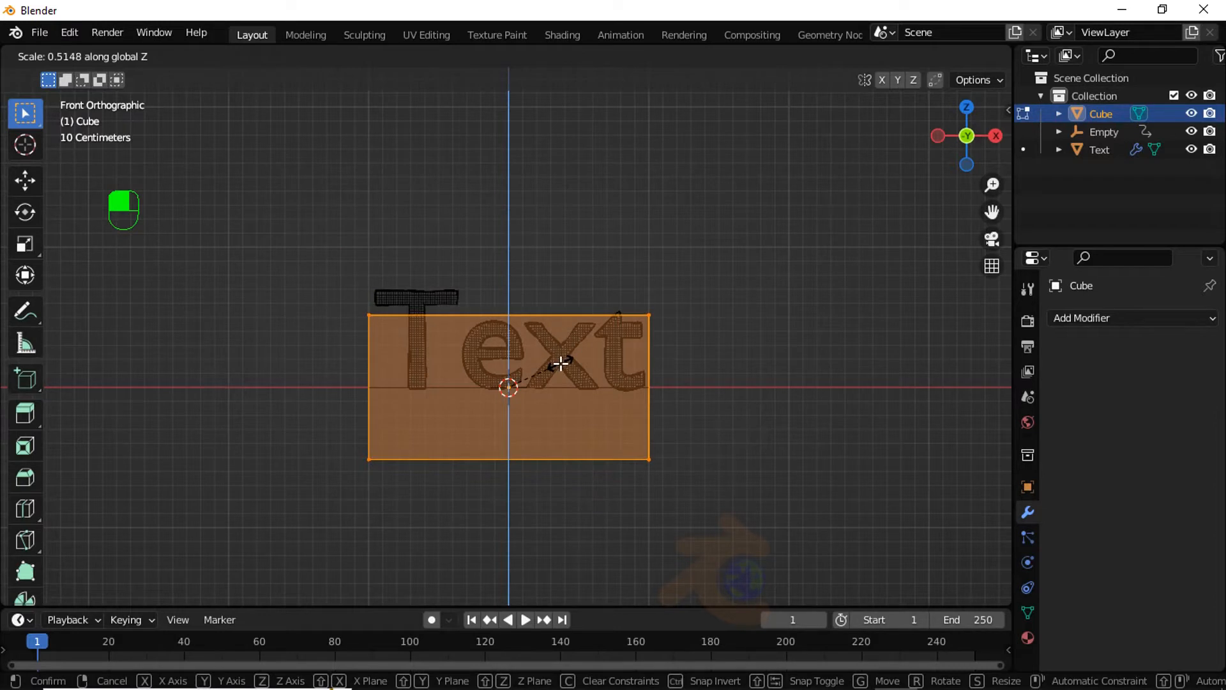
click(561, 364)
key(g)
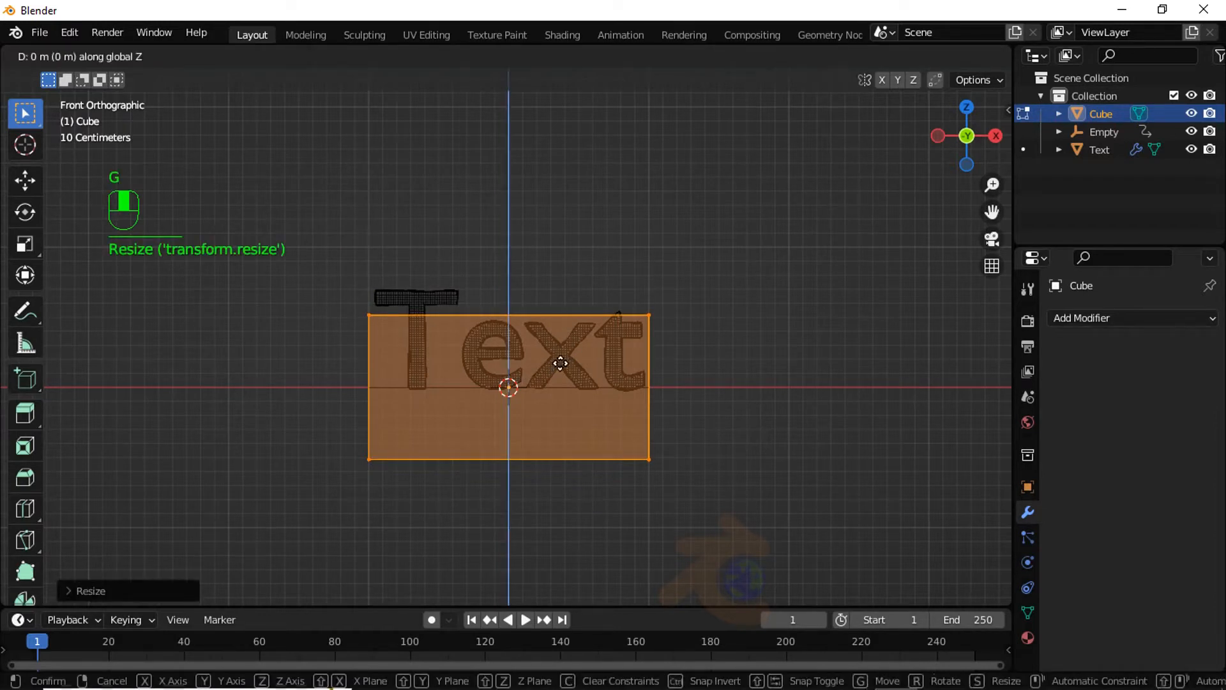
click(560, 323)
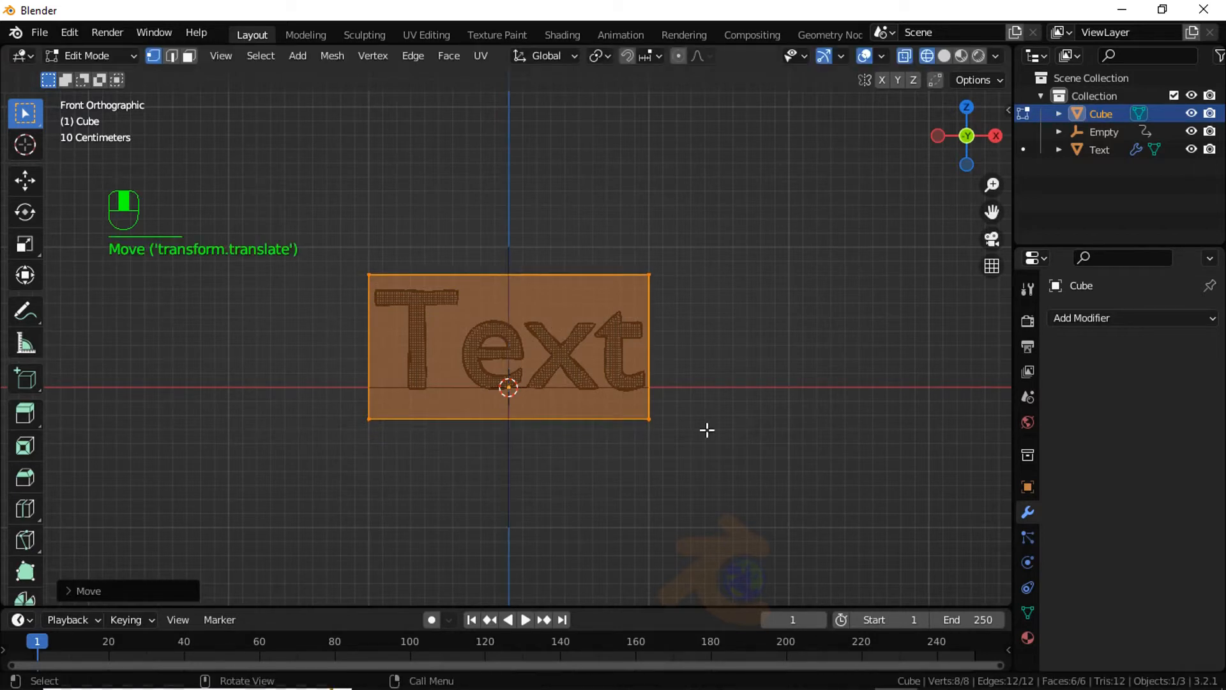
Step: Scale the cube's mesh to about 2 along X, then narrow it along Y around the text in top view
key(s)
key(x)
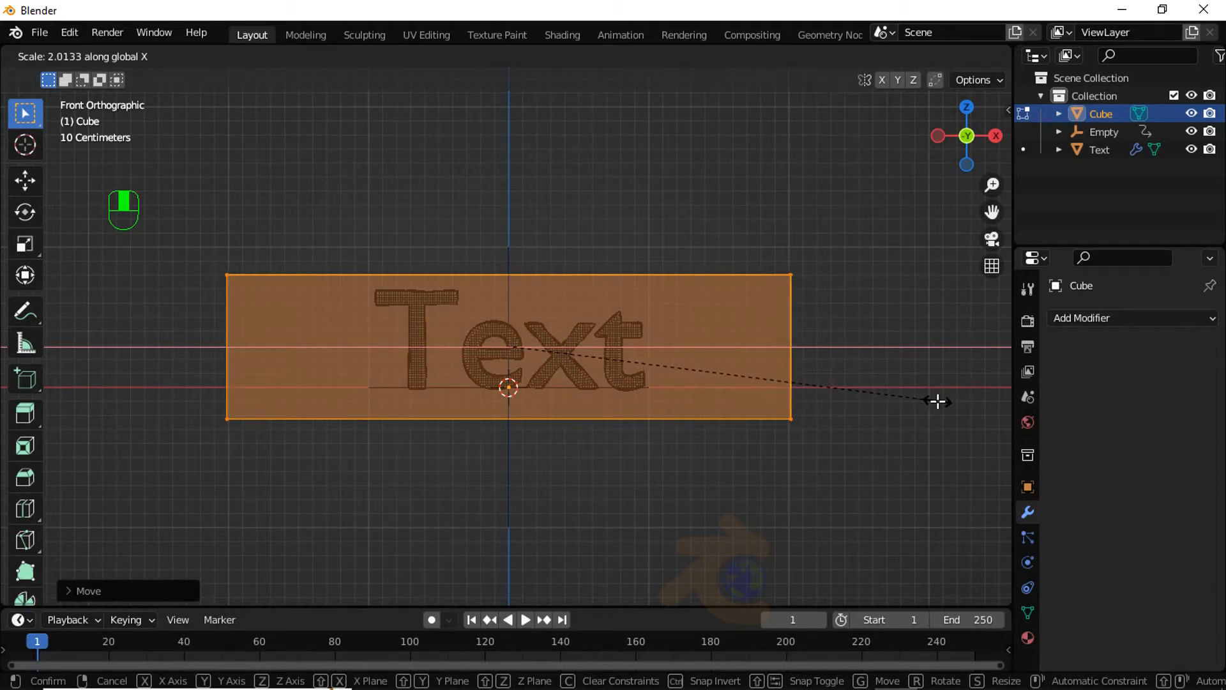
click(934, 402)
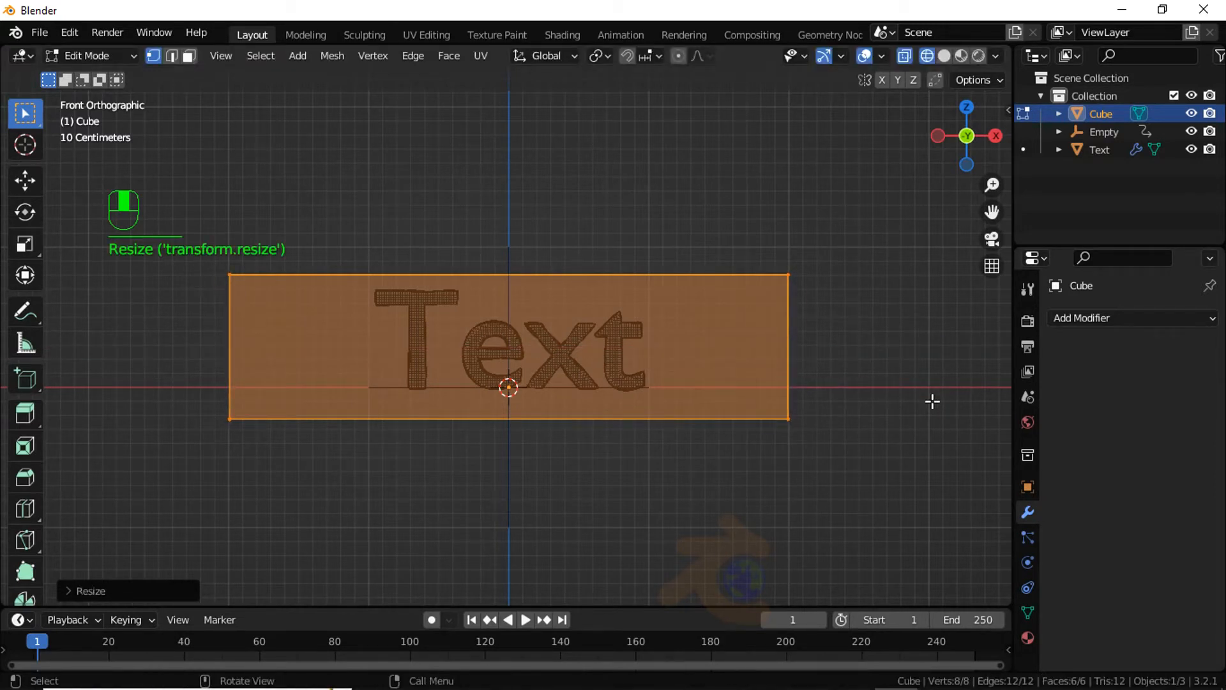
key(KP_7)
key(s)
key(y)
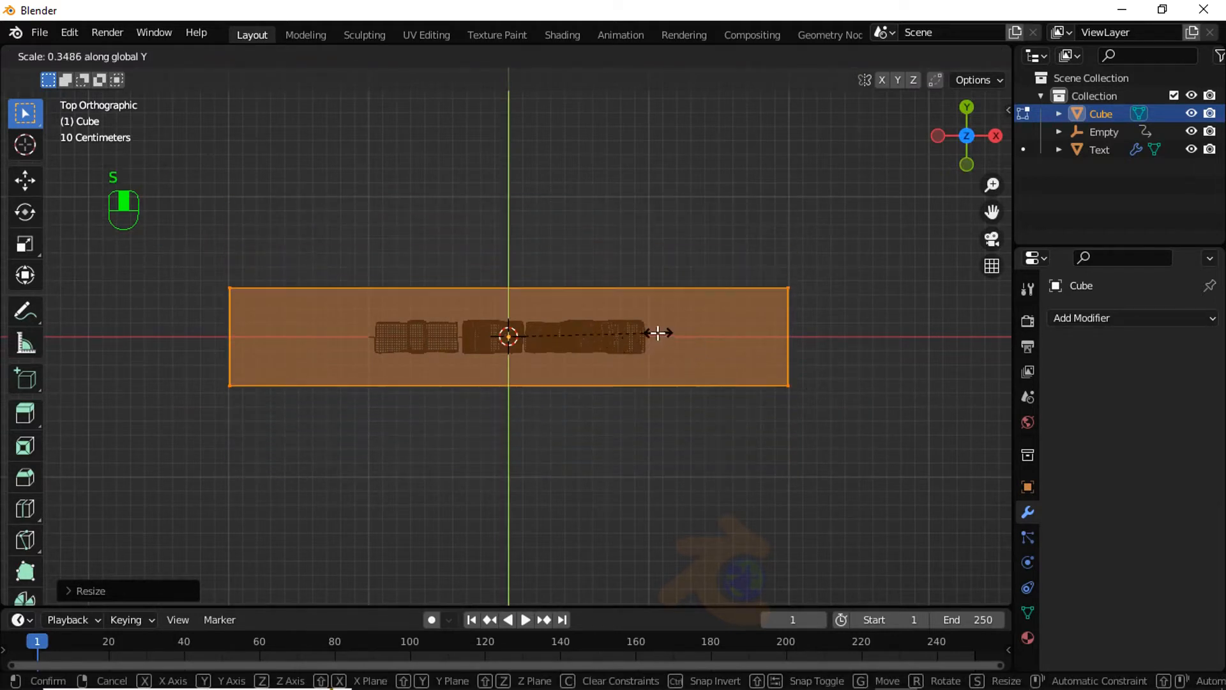
click(588, 343)
Step: Scale the cube's mesh to about 0.70 along X around the text and return to Object Mode in front view
key(s)
key(x)
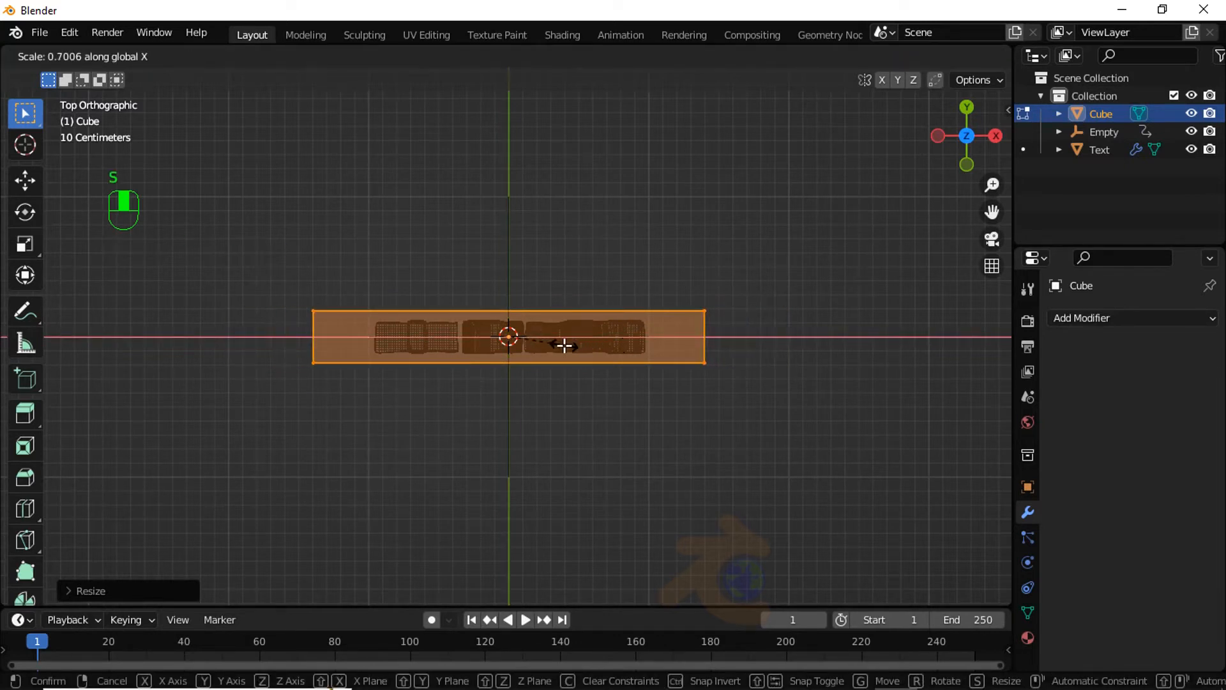
click(564, 346)
click(114, 53)
click(106, 60)
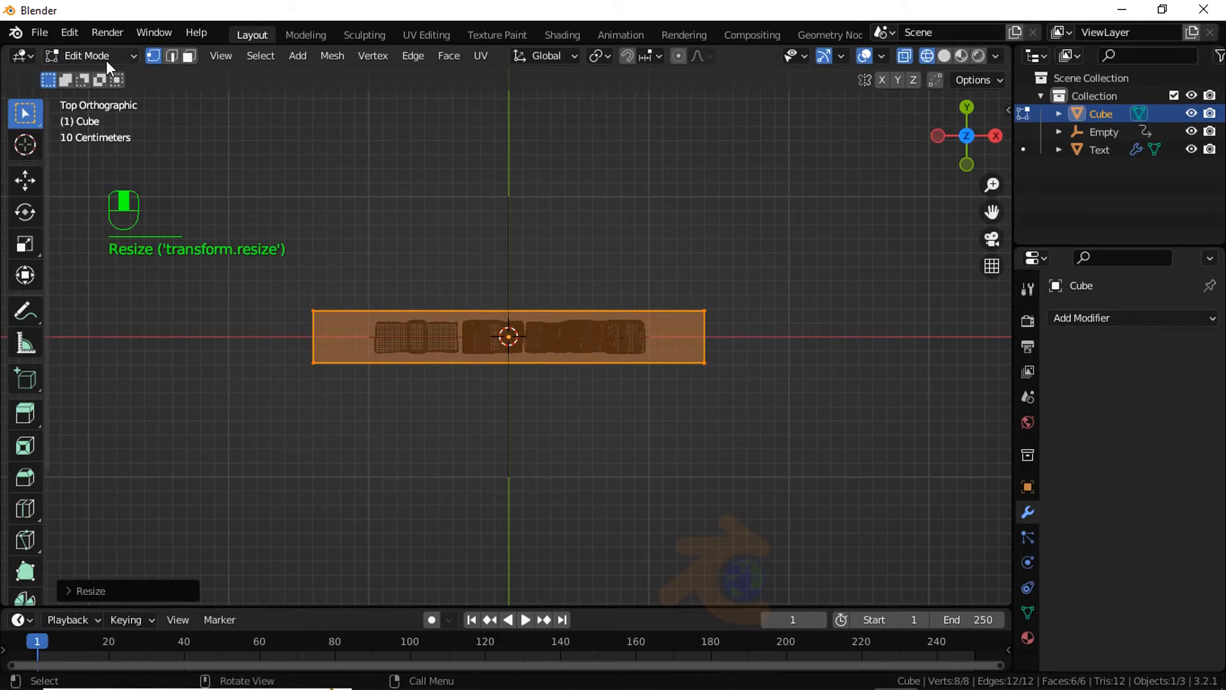
click(106, 56)
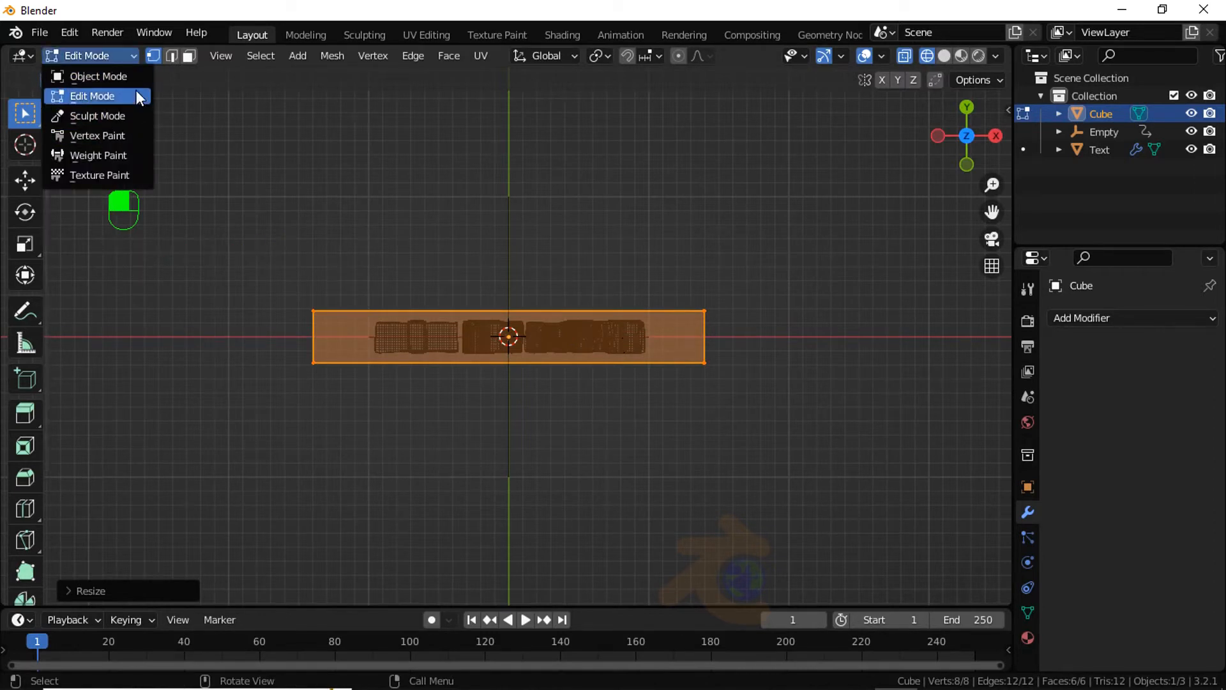
click(128, 75)
key(KP_1)
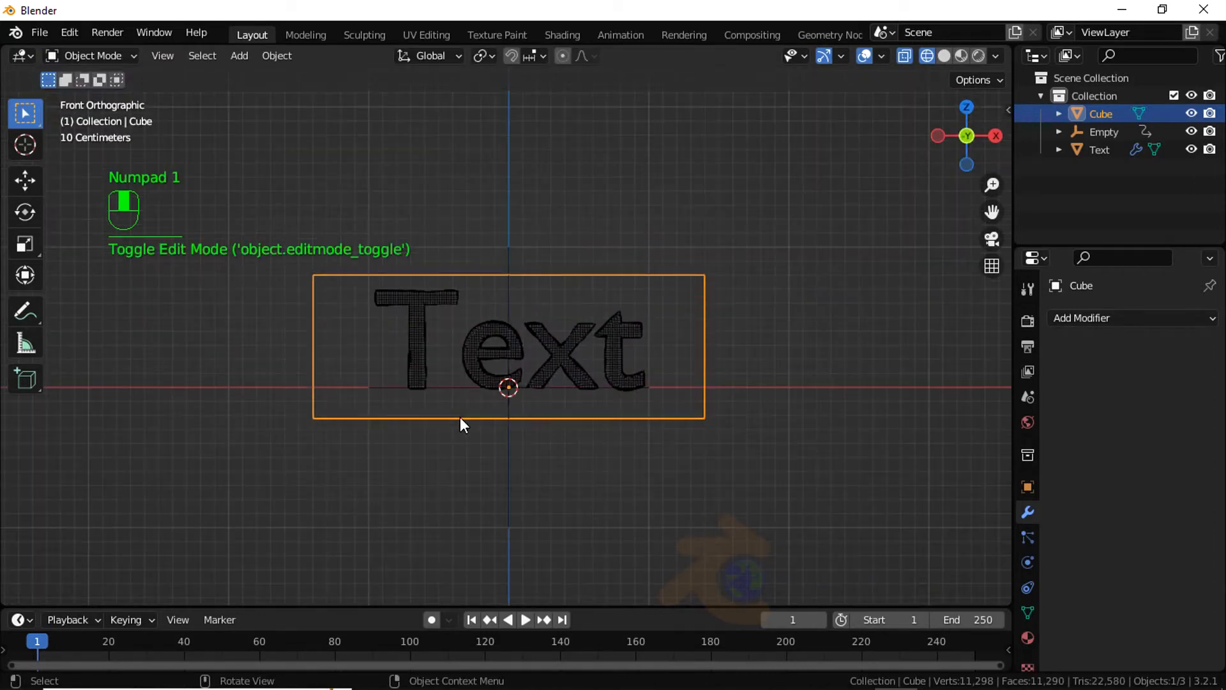
scroll(461, 420, up, 1)
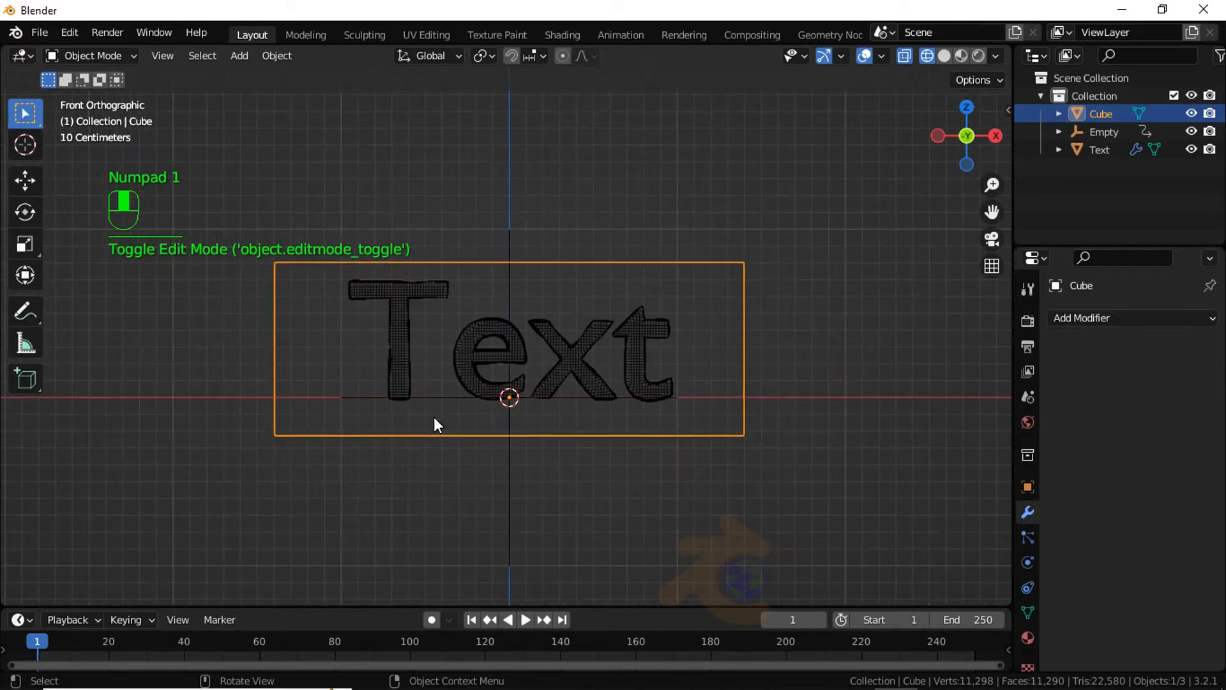
click(726, 480)
click(716, 427)
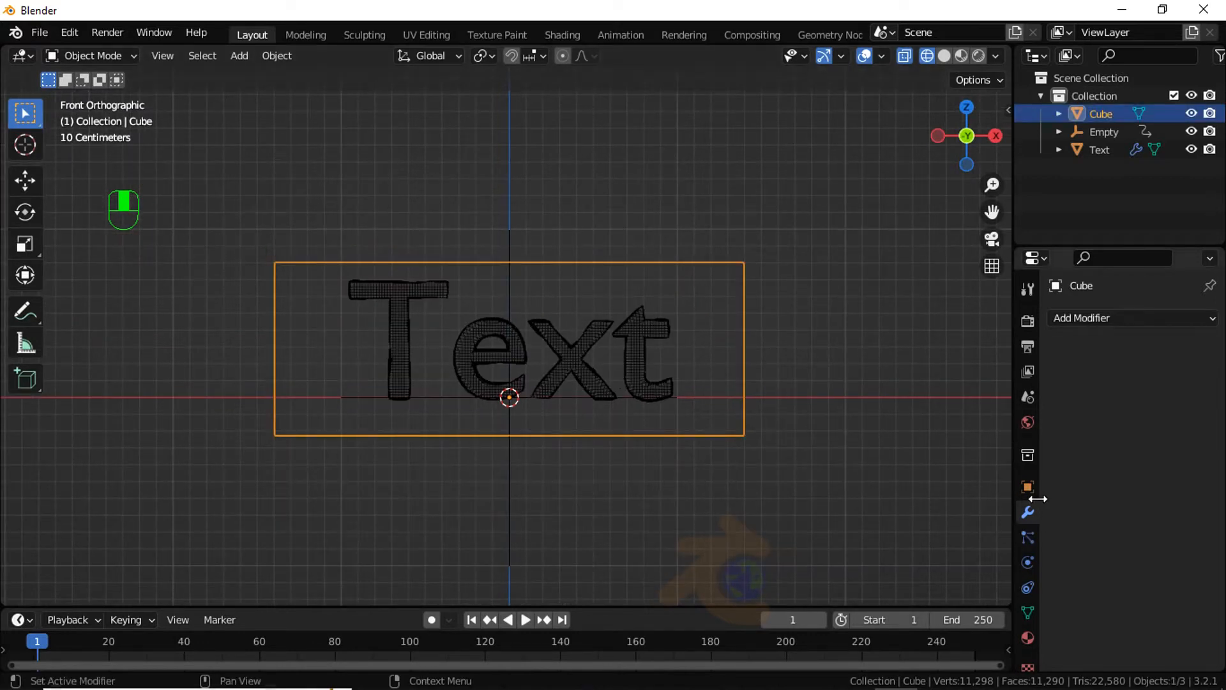
Step: Switch the viewport to solid shading and set the cube's viewport display type to Wire
key(shift+z)
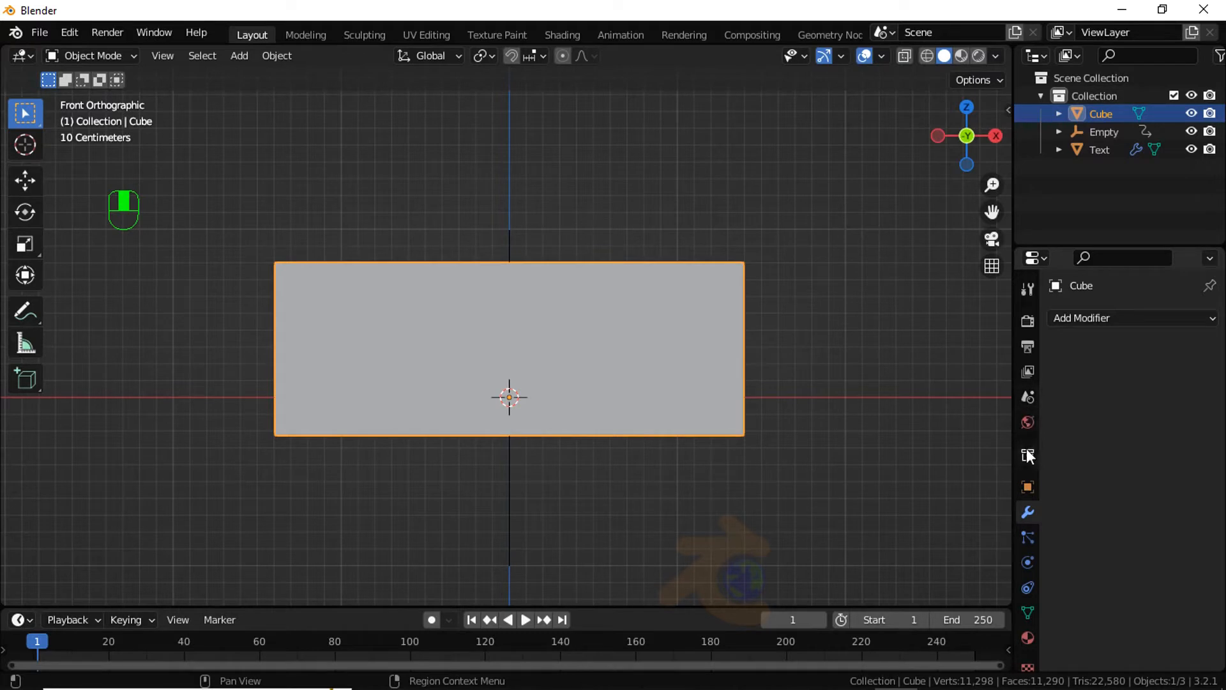
click(1027, 484)
scroll(1117, 497, down, 4)
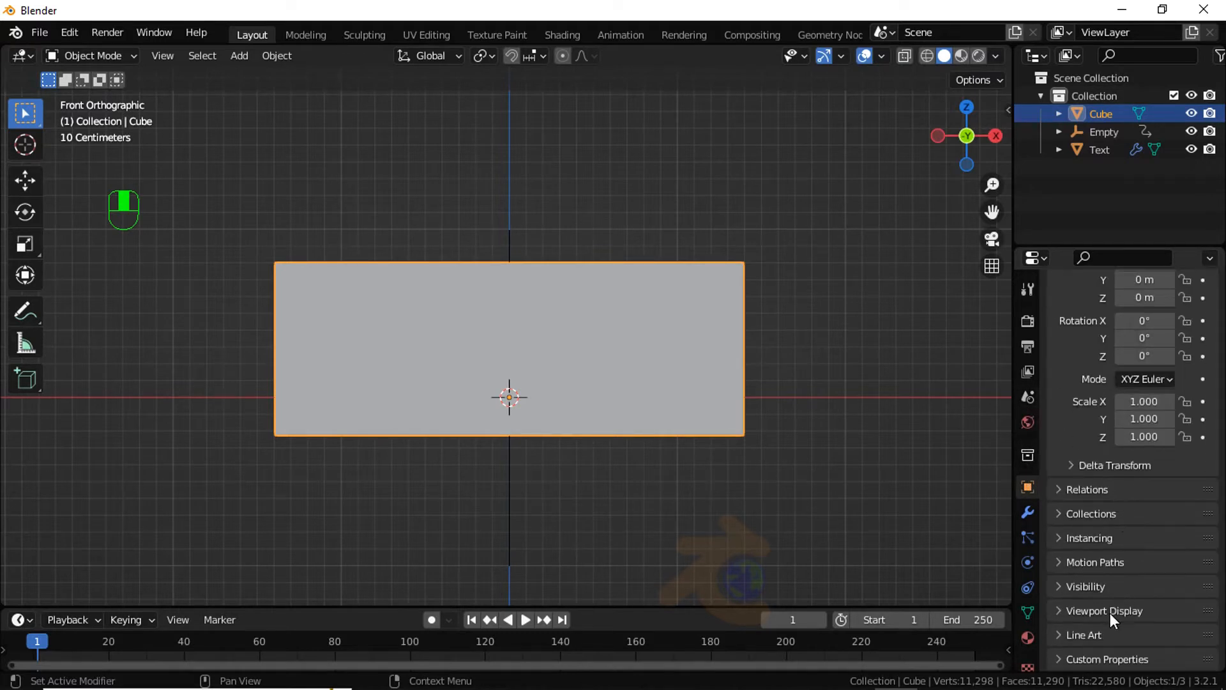
click(1109, 611)
scroll(1110, 605, down, 5)
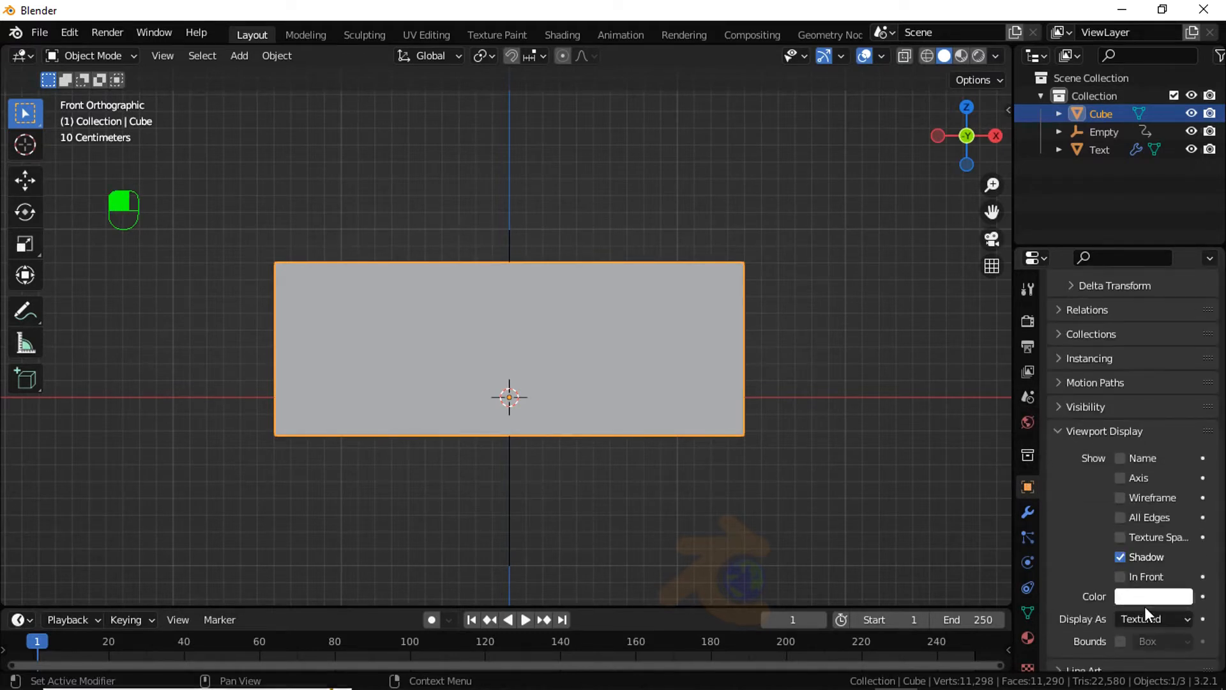
click(1145, 613)
click(1126, 579)
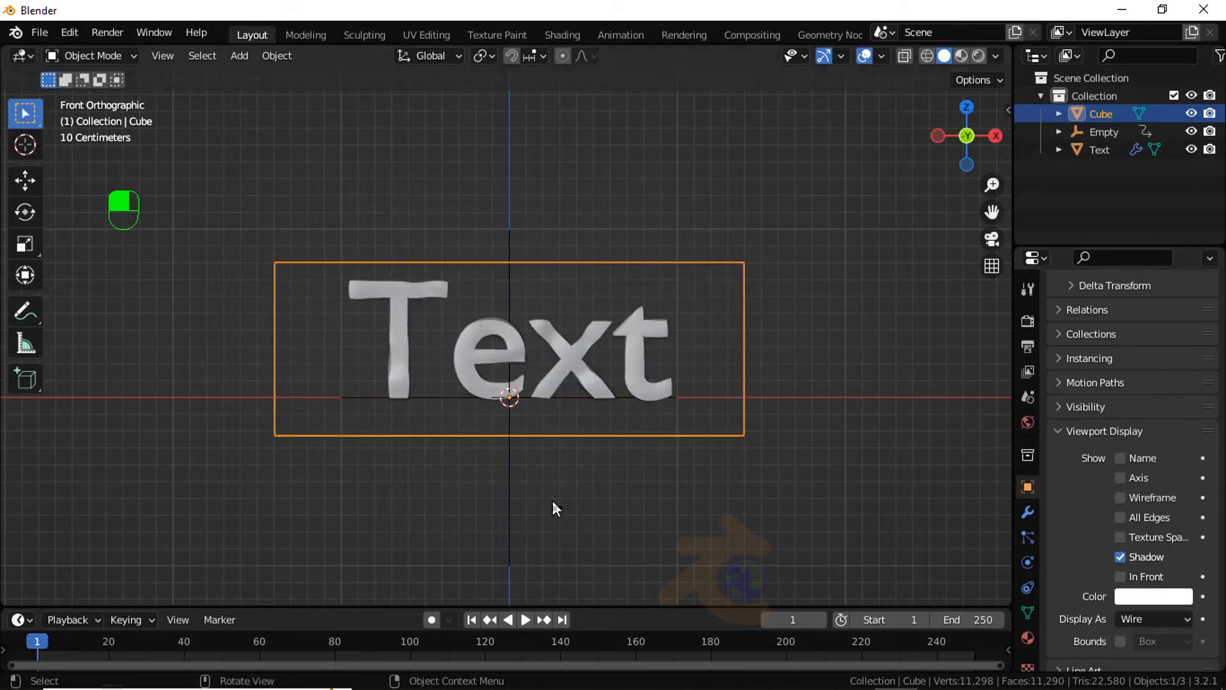
Step: Add a Boolean modifier to the text, set it to Intersect and use Cube as its operand object
click(630, 355)
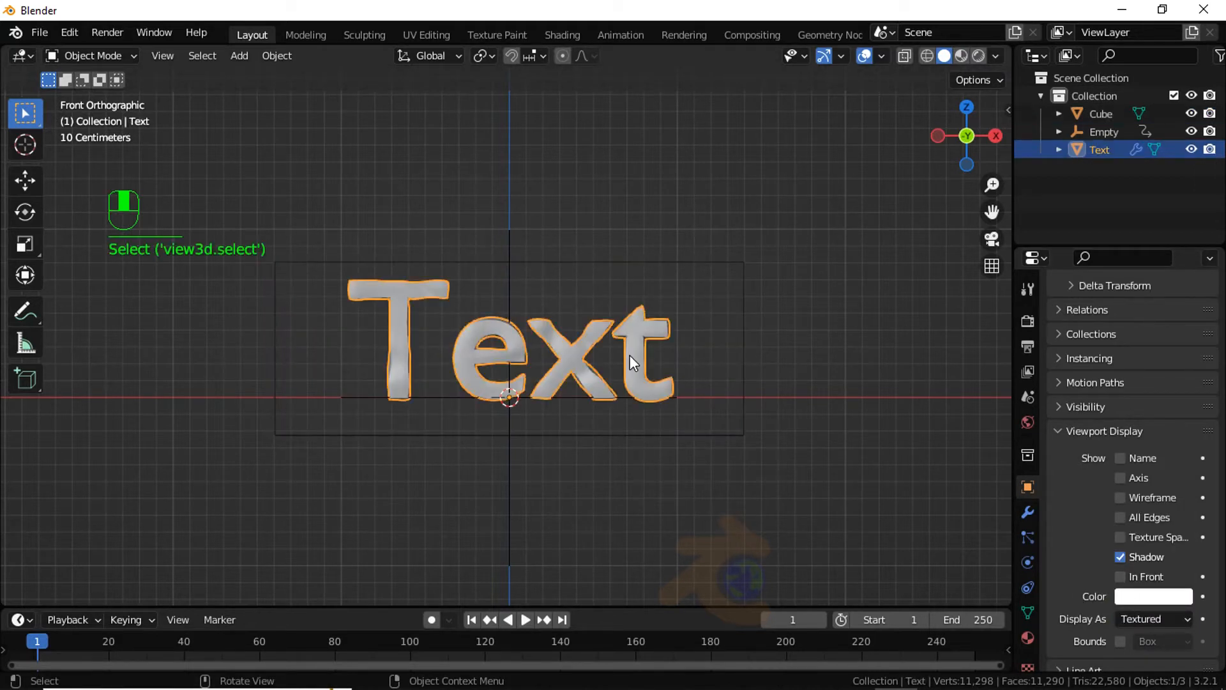
click(1029, 513)
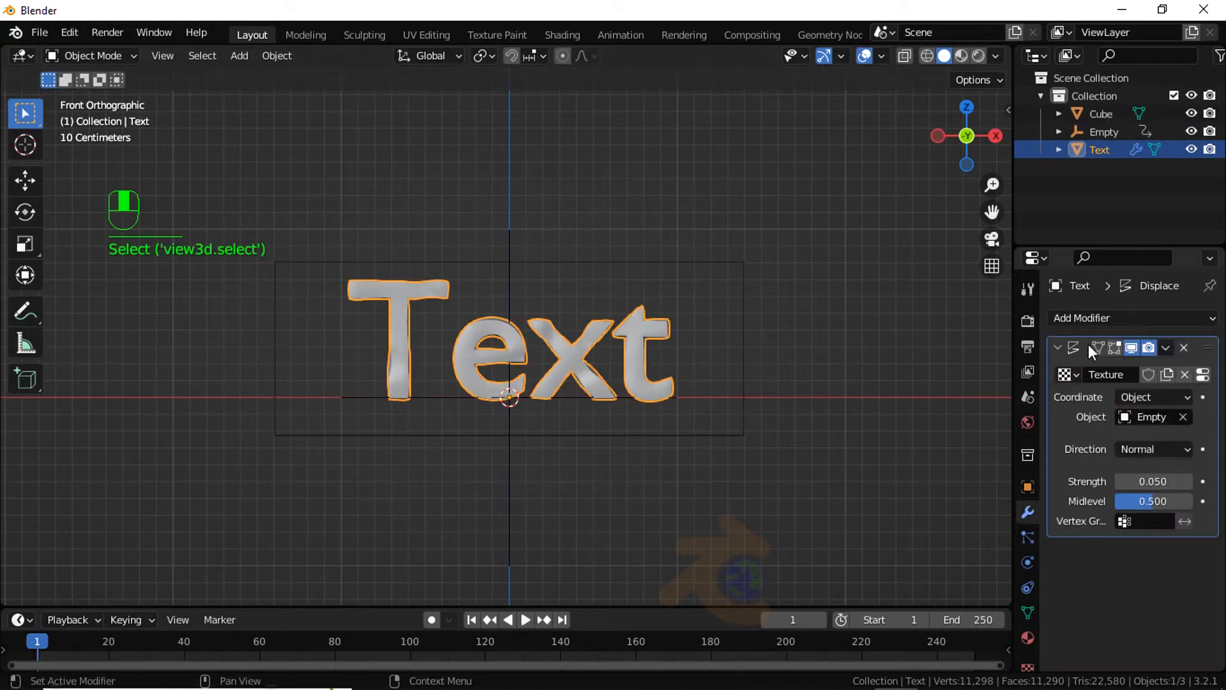
click(1107, 316)
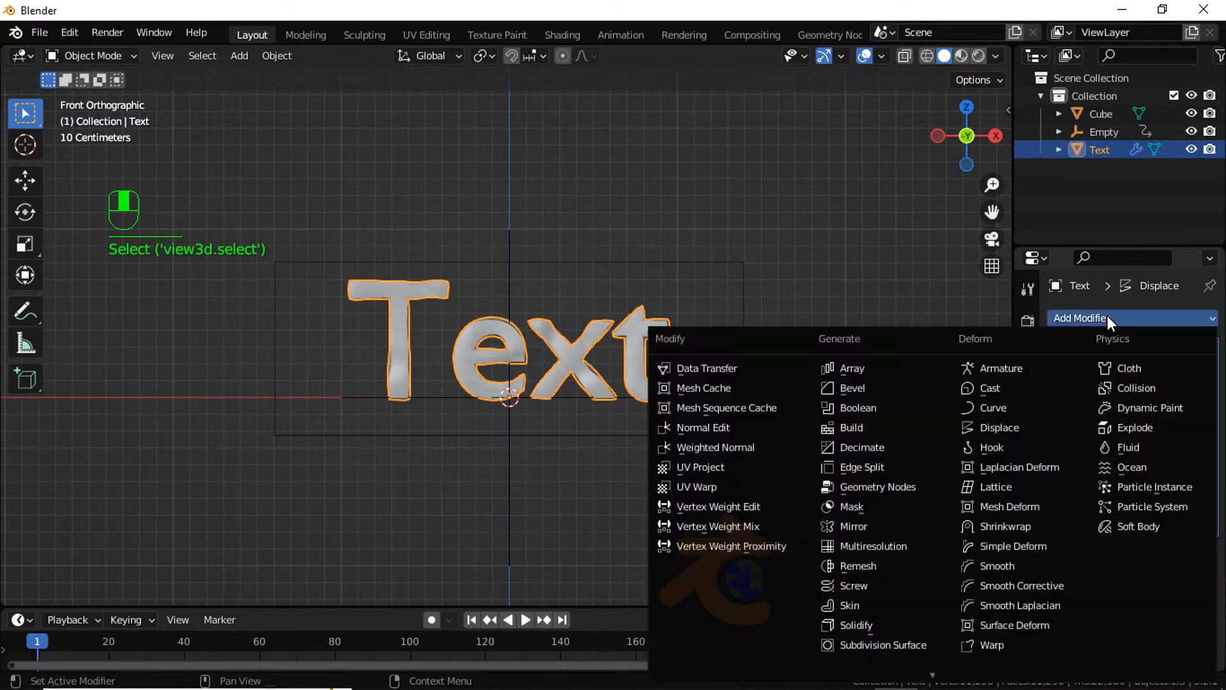
click(890, 404)
scroll(1086, 550, down, 1)
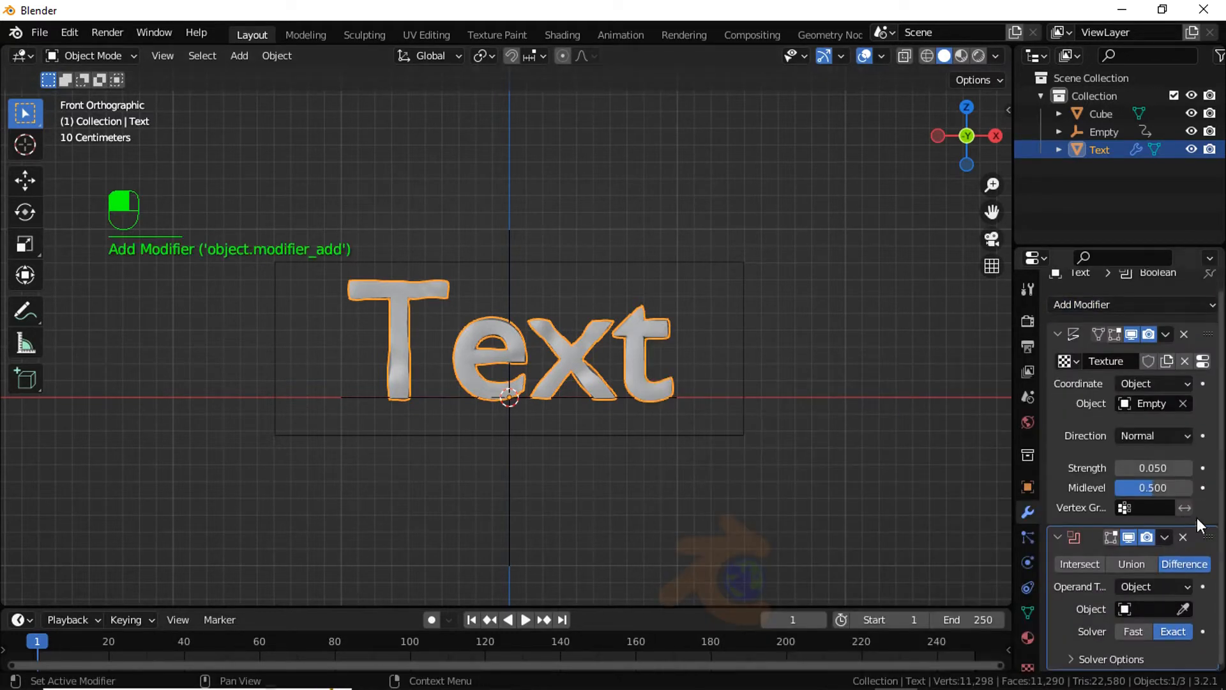
click(1080, 565)
click(1151, 608)
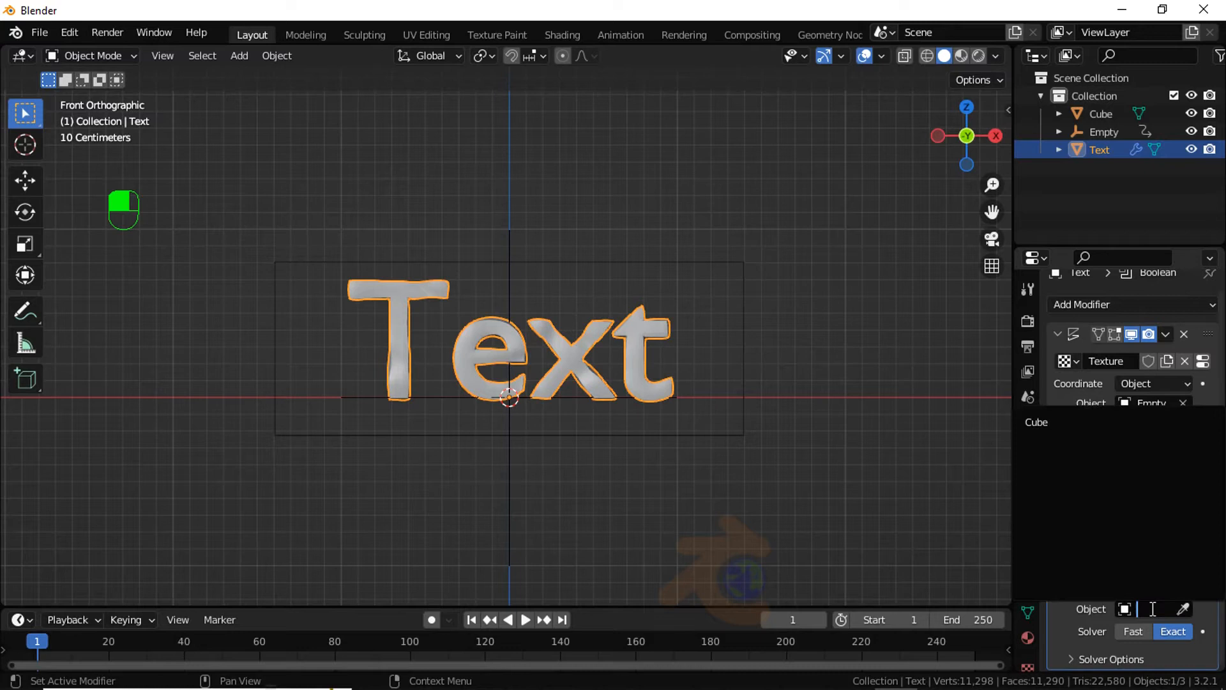
click(1048, 419)
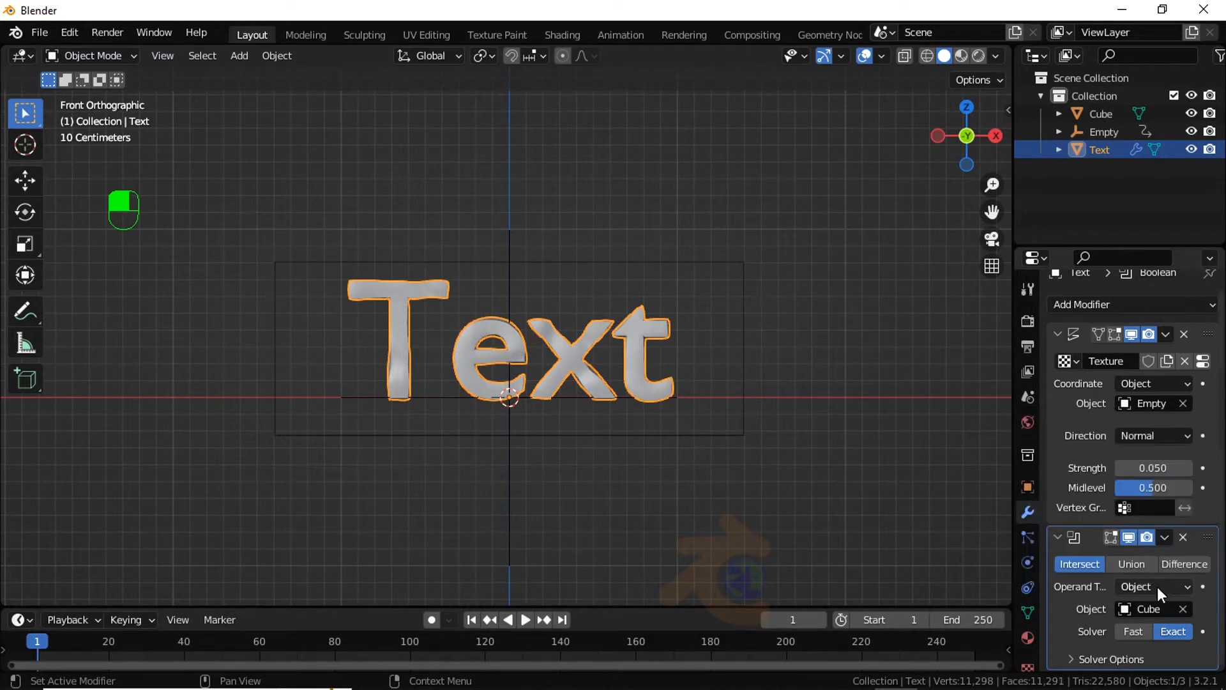
Step: Try moving the cube about -2.53 m along X to test the Boolean on the text, and cancel the move
click(733, 432)
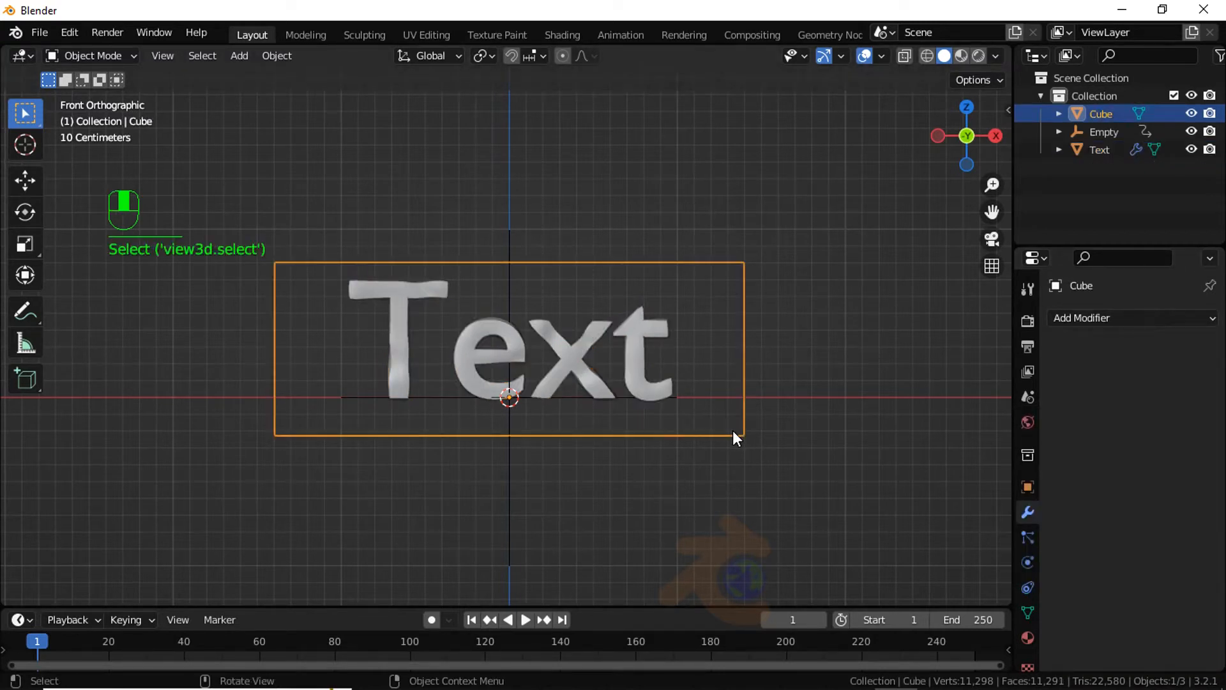
key(g)
key(x)
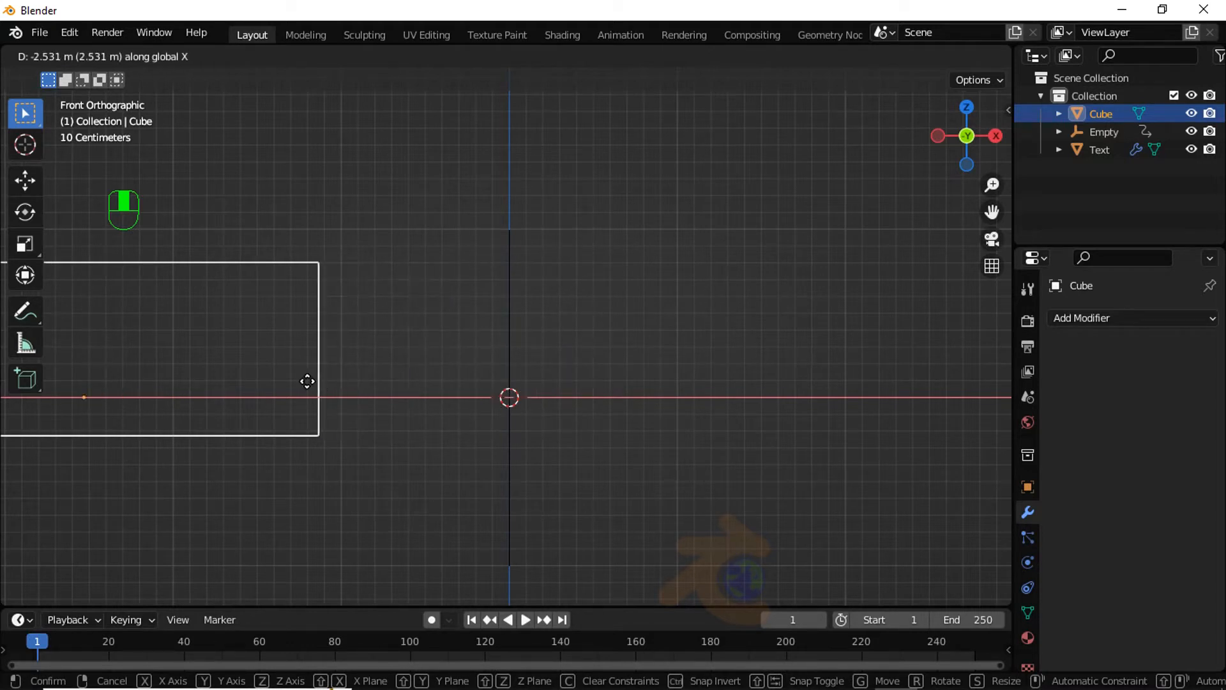
key(Escape)
Step: Set the solver of the text's Boolean modifier to Fast
click(646, 397)
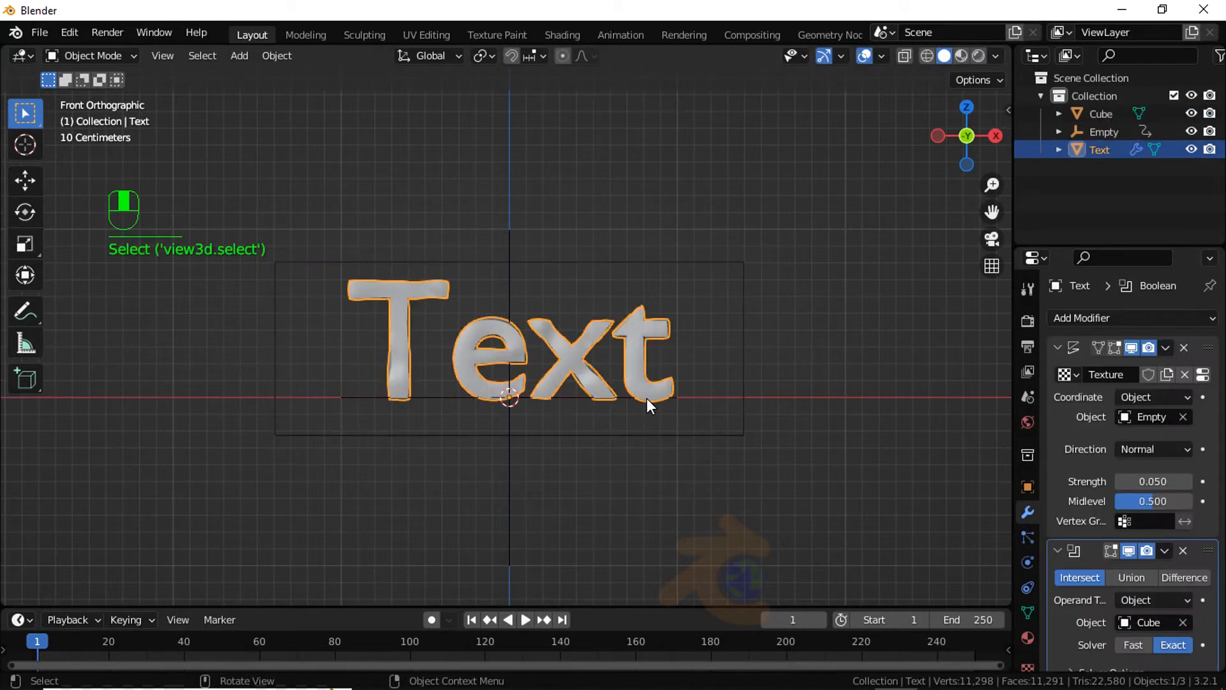
scroll(1137, 575, down, 1)
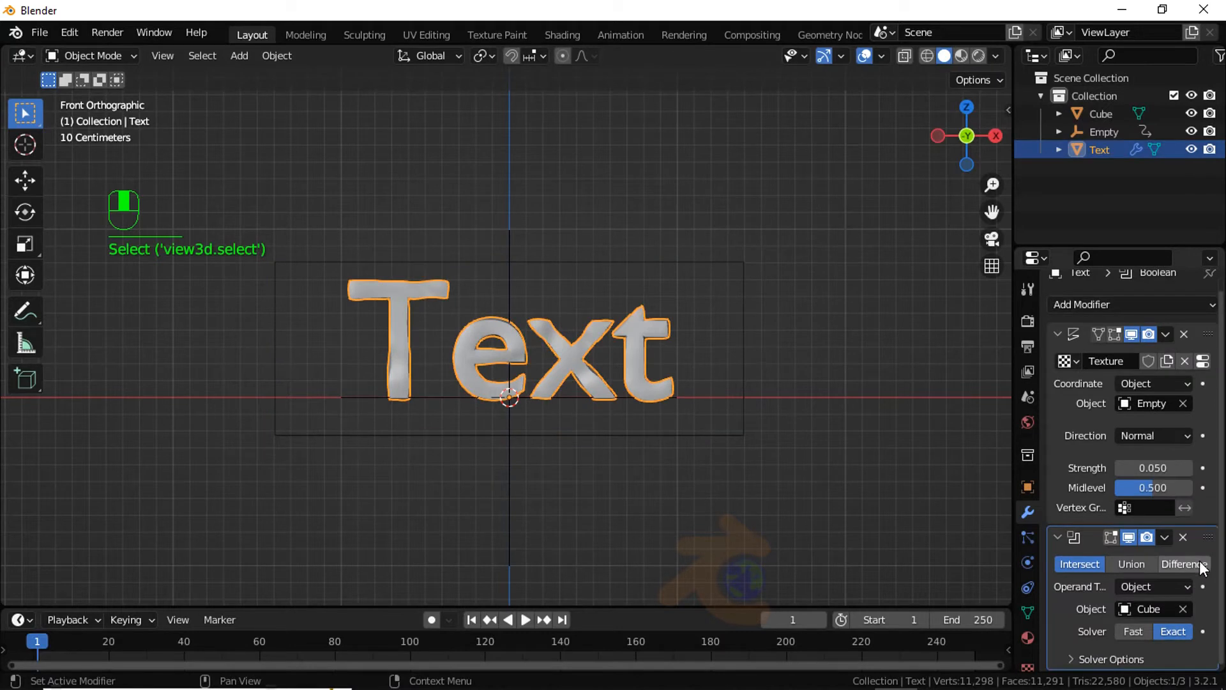
click(1134, 631)
Step: Move the cube about -2.585 m along X, clear of the text, and keyframe its X location at frame 1
click(647, 435)
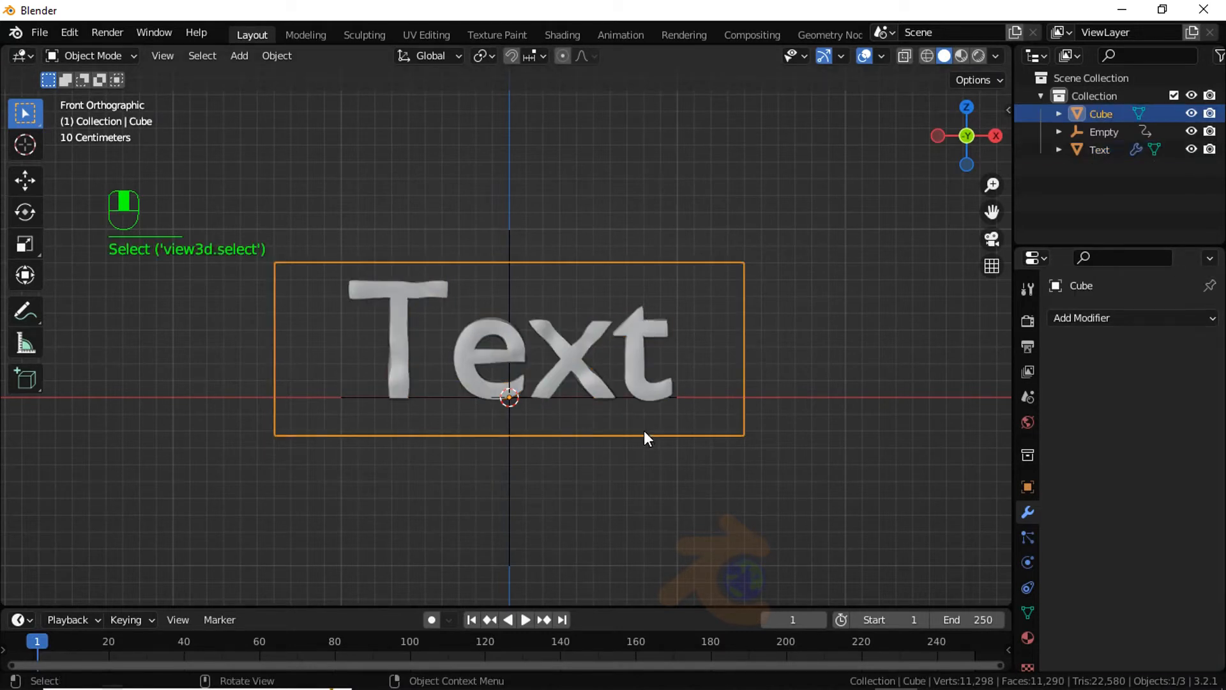
key(g)
key(x)
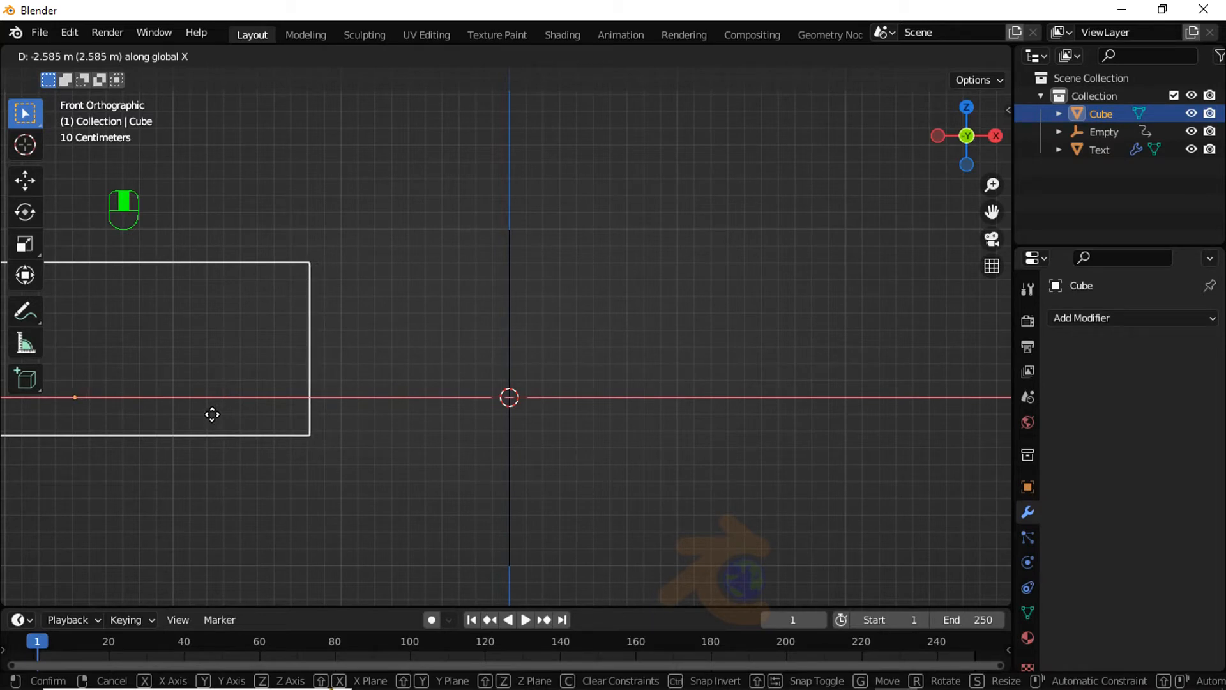
click(213, 414)
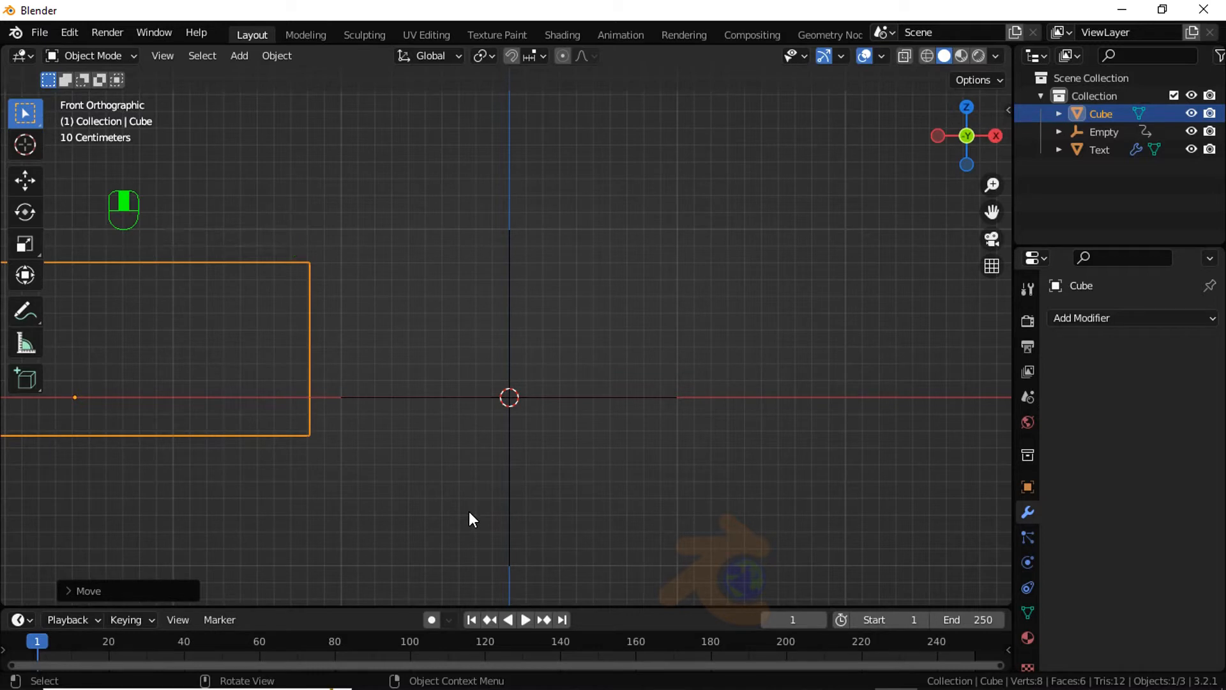
drag(588, 607, 573, 603)
click(1027, 487)
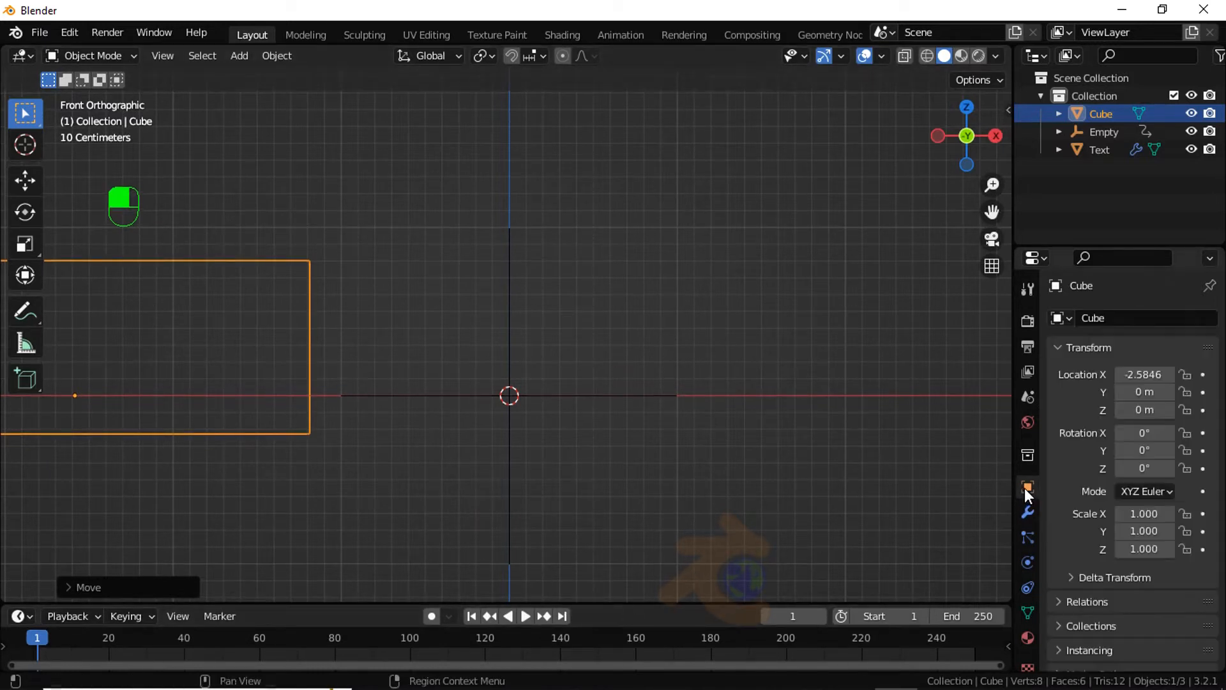
click(1203, 375)
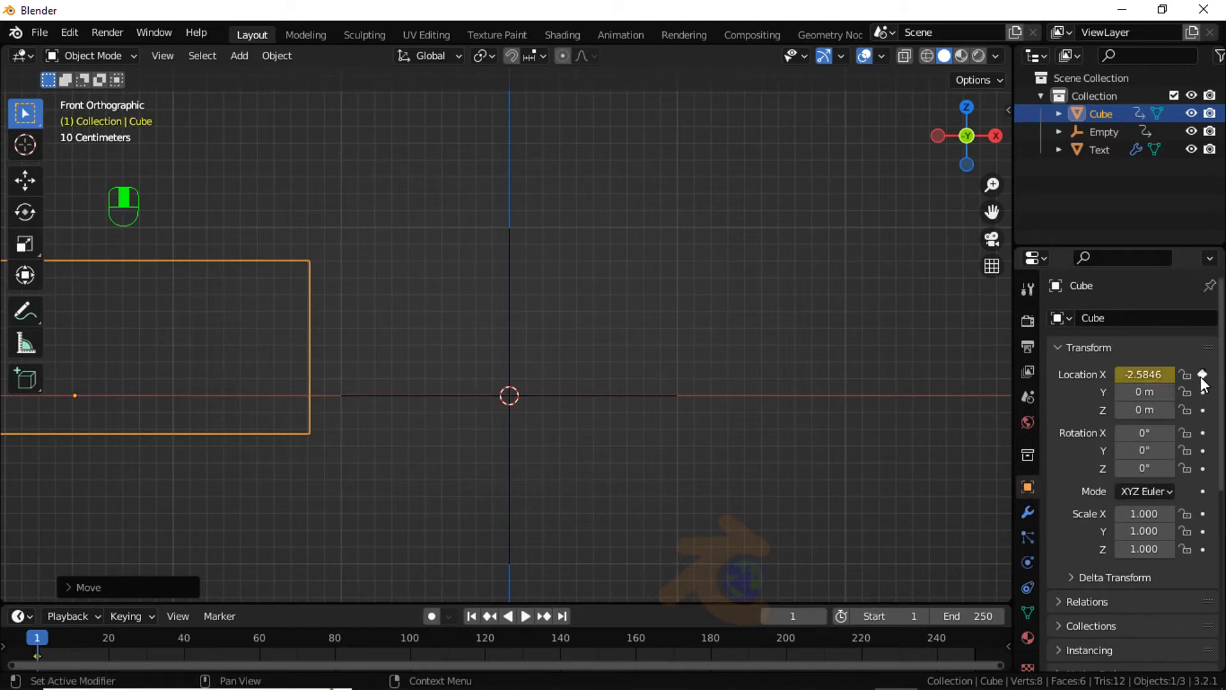
Step: At frame 240, keyframe the cube's X location at about -0.0046 m around the text and set the keyframe interpolation to Linear
click(800, 616)
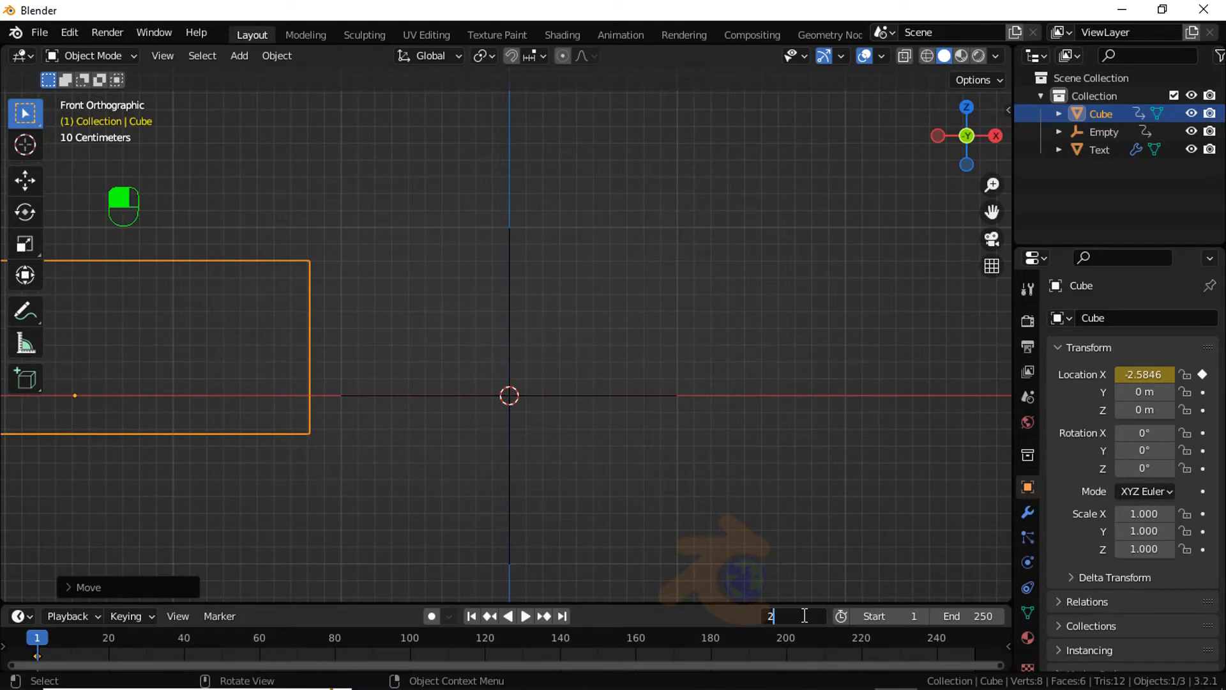
key(Return)
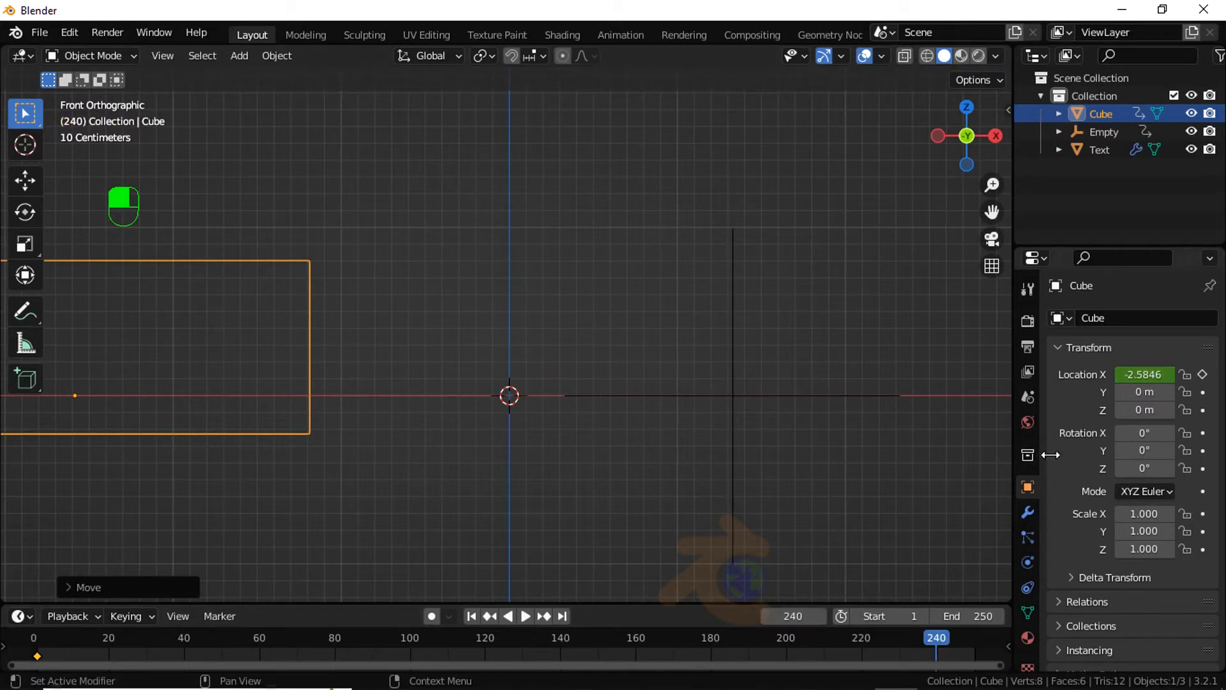
drag(1140, 374, 151, 408)
click(1203, 375)
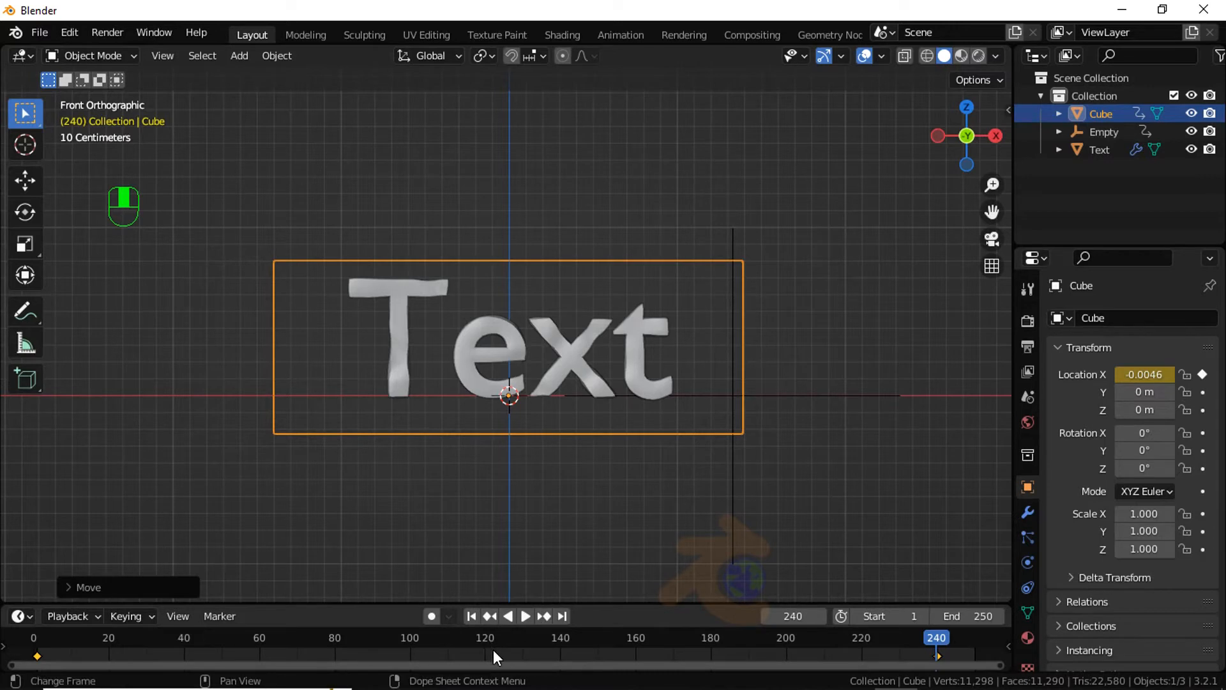
key(t)
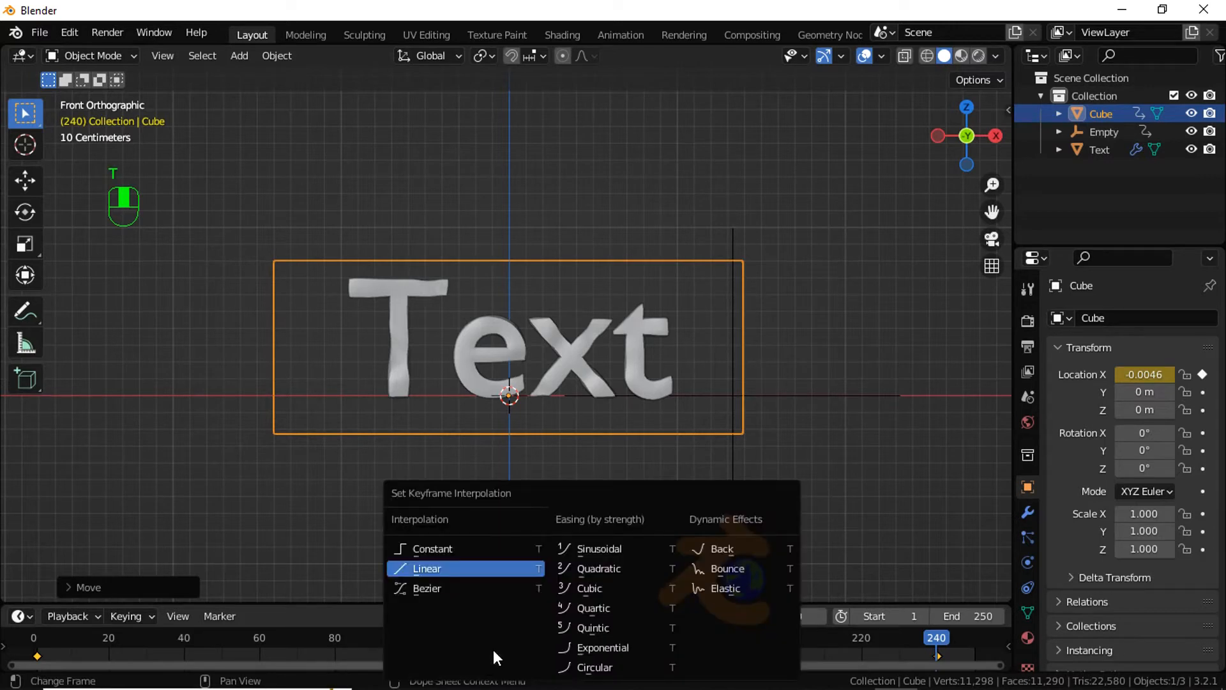
click(456, 571)
Step: Play the text reveal animation from the first frame, stop it, return to frame 1 and deselect the cube
click(471, 616)
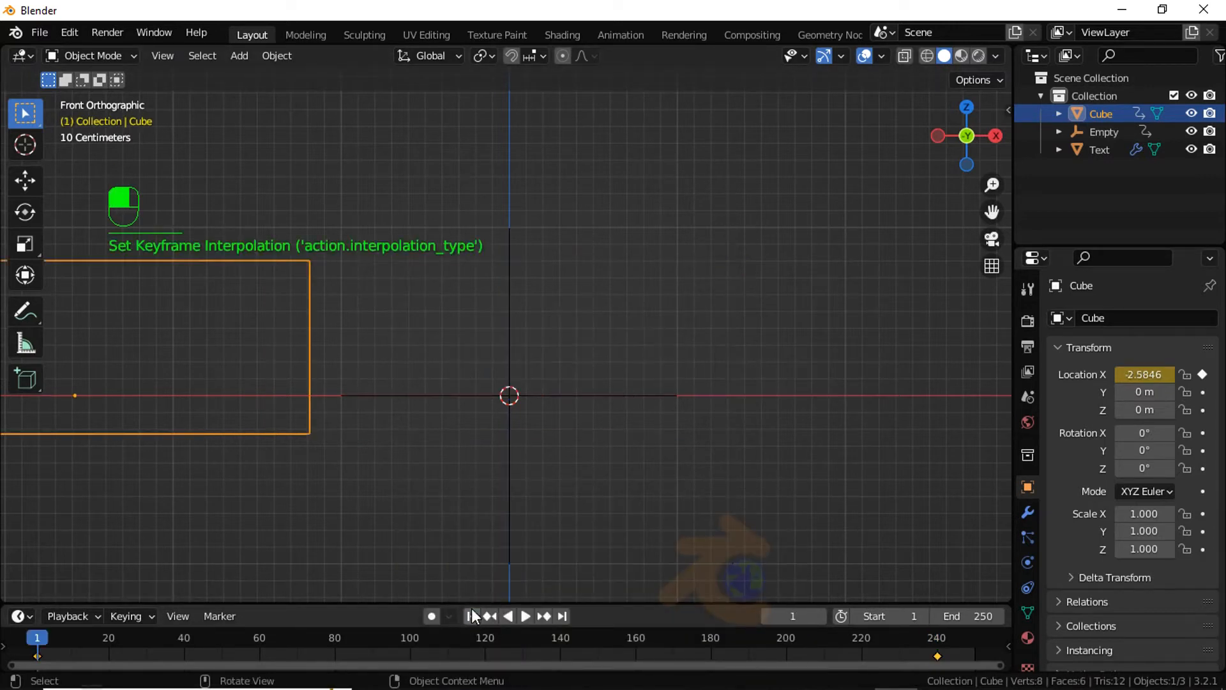
key(space)
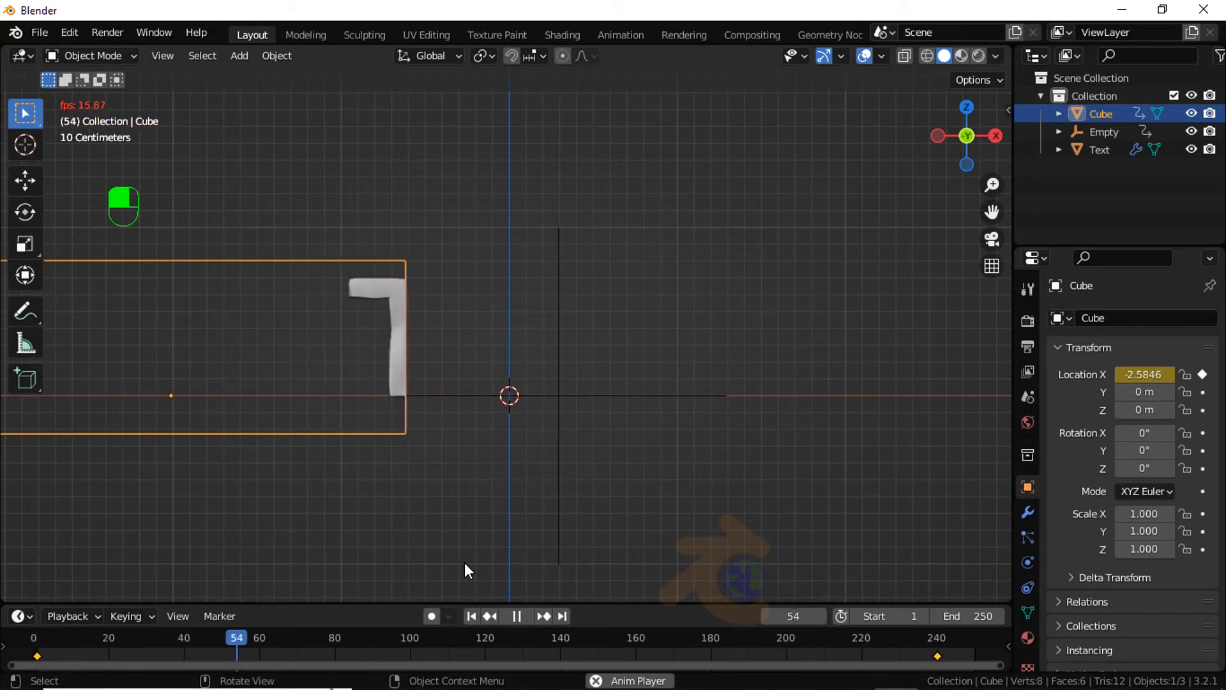
scroll(431, 469, up, 4)
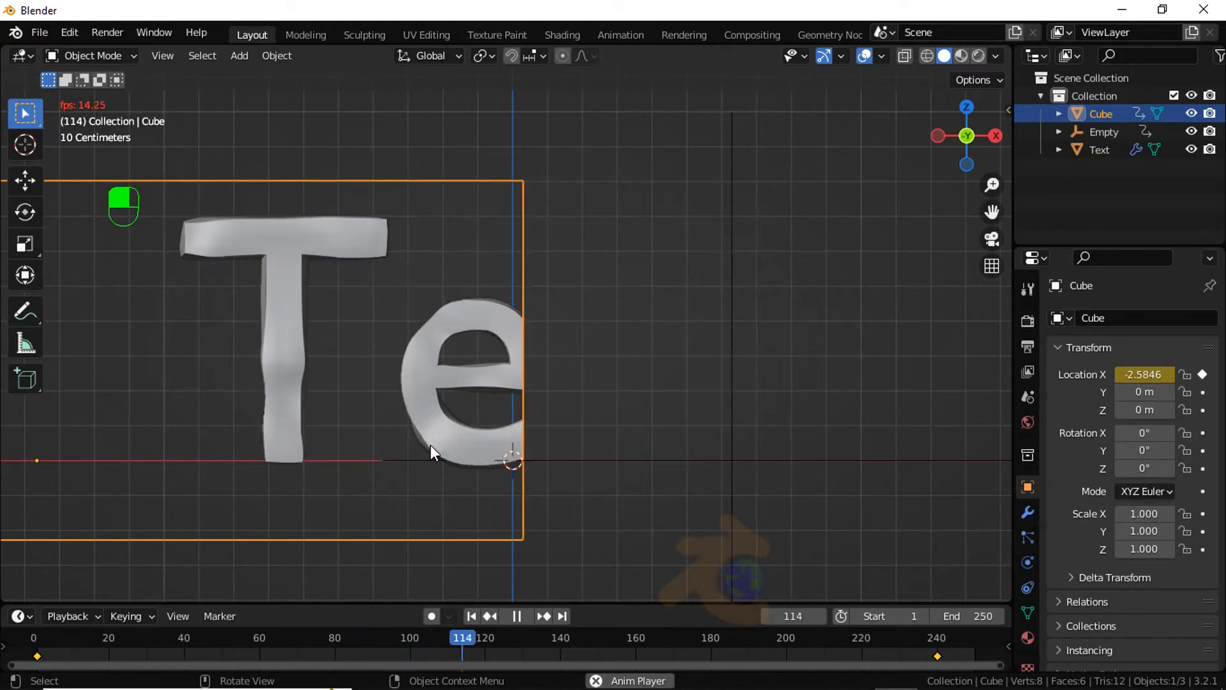
click(519, 616)
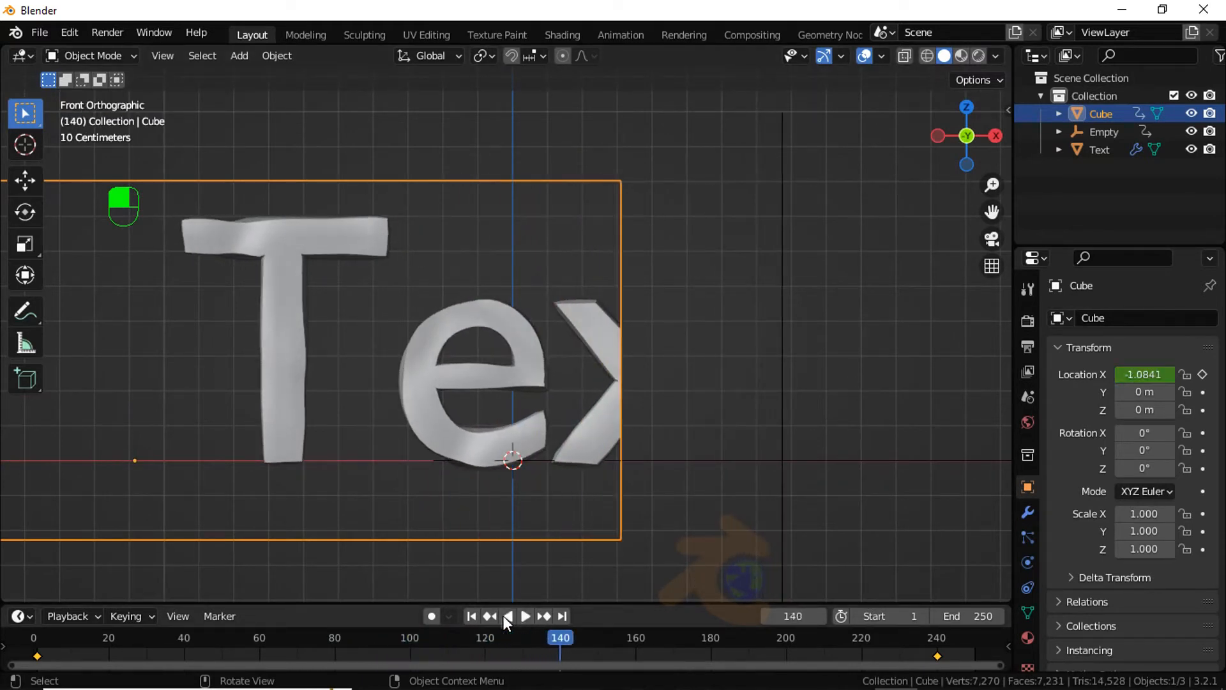
click(471, 616)
scroll(478, 504, down, 6)
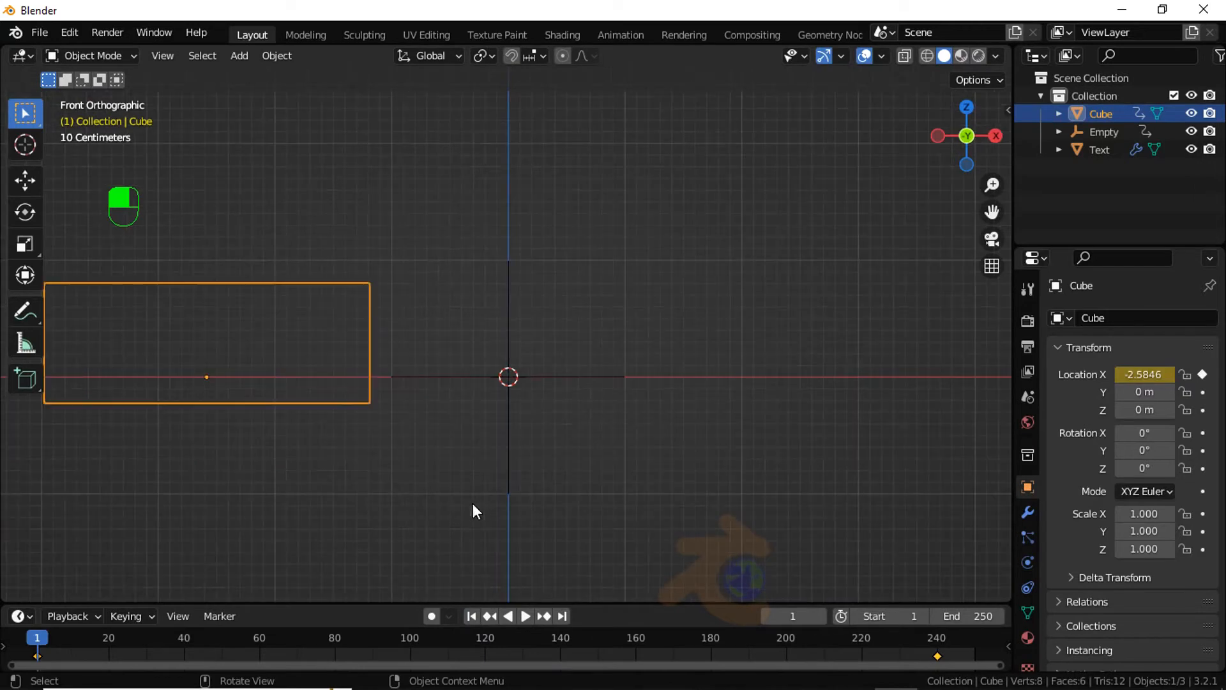
click(349, 415)
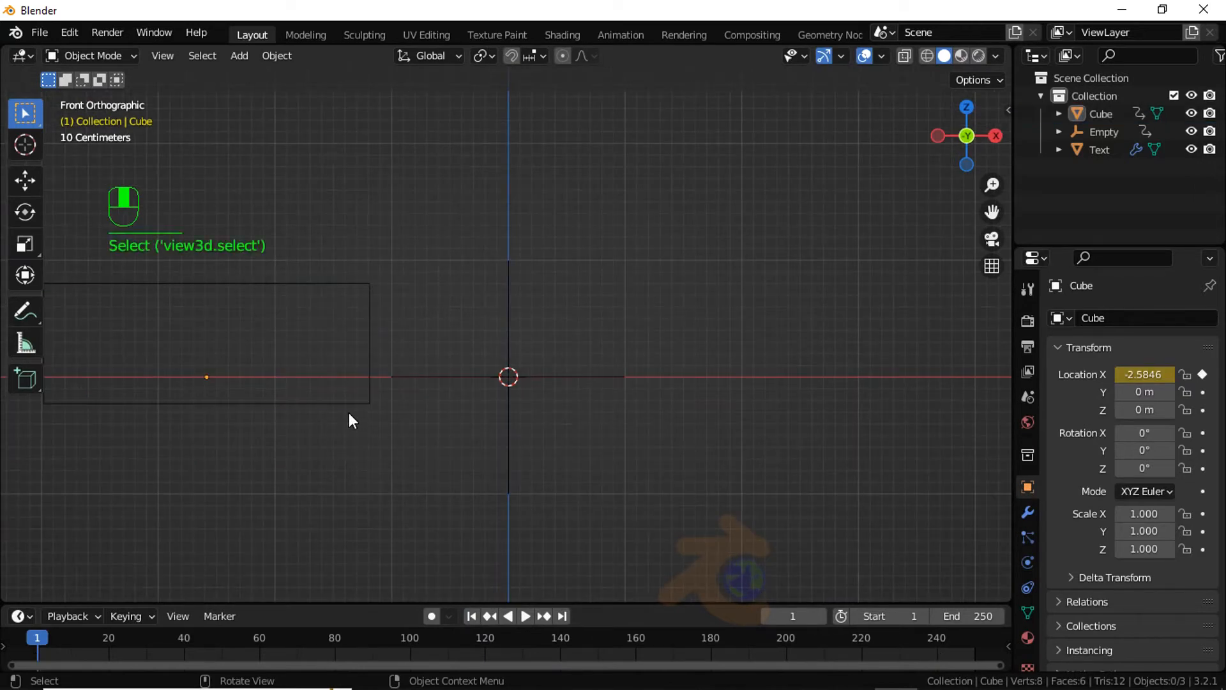
Step: Add a camera at the world origin, look through it and show its transform values
click(347, 411)
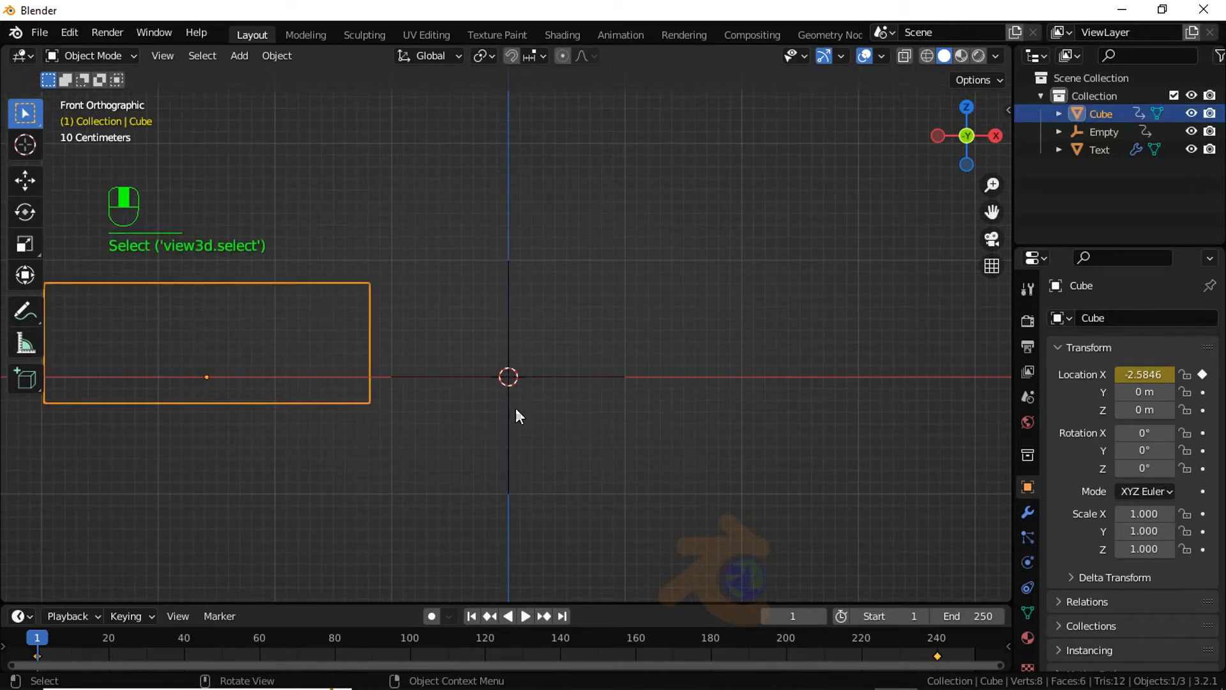
key(shift+s)
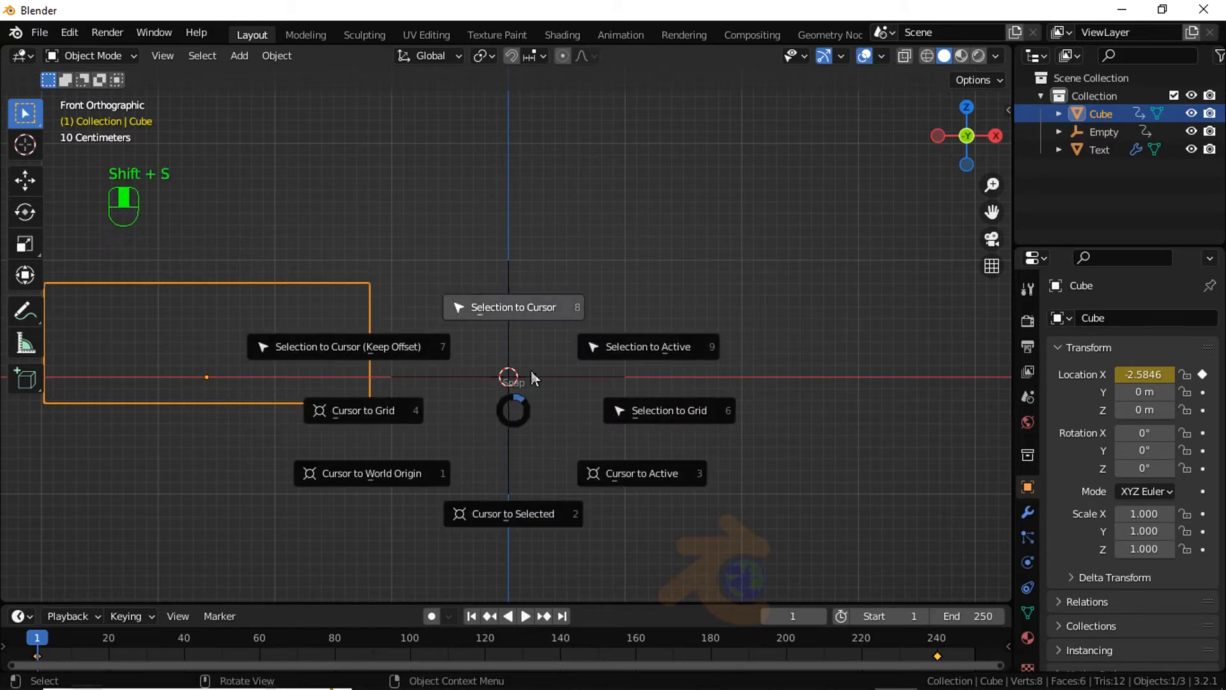
key(shift+a)
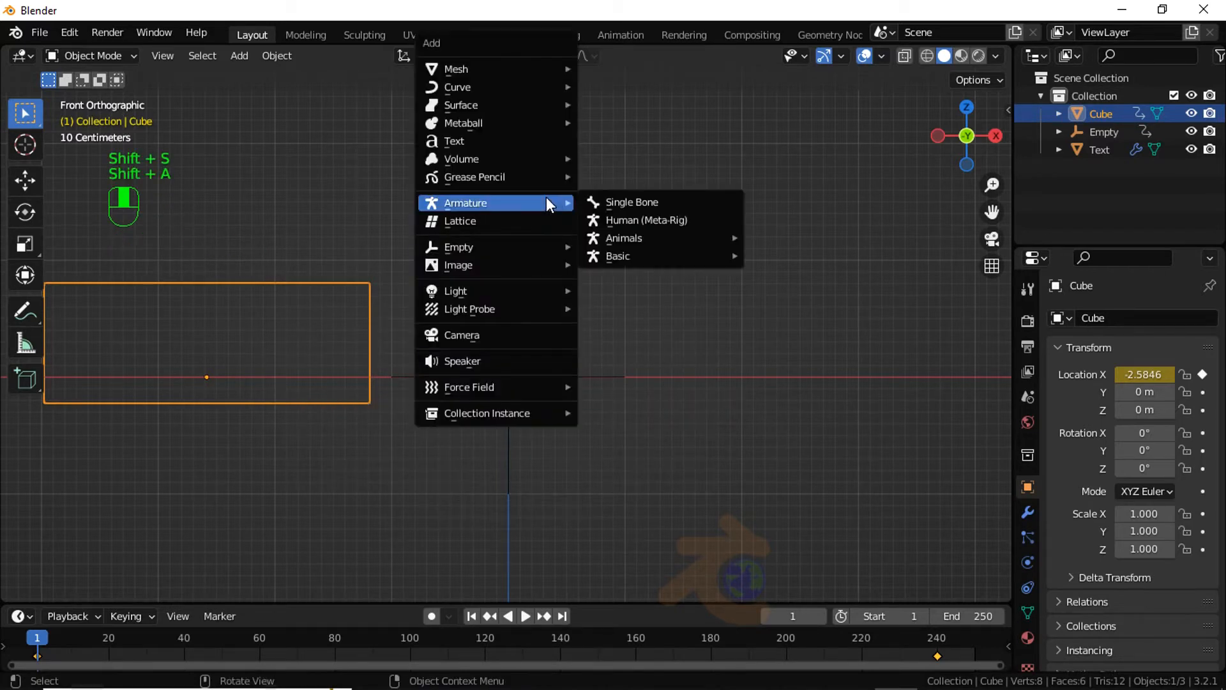
click(497, 335)
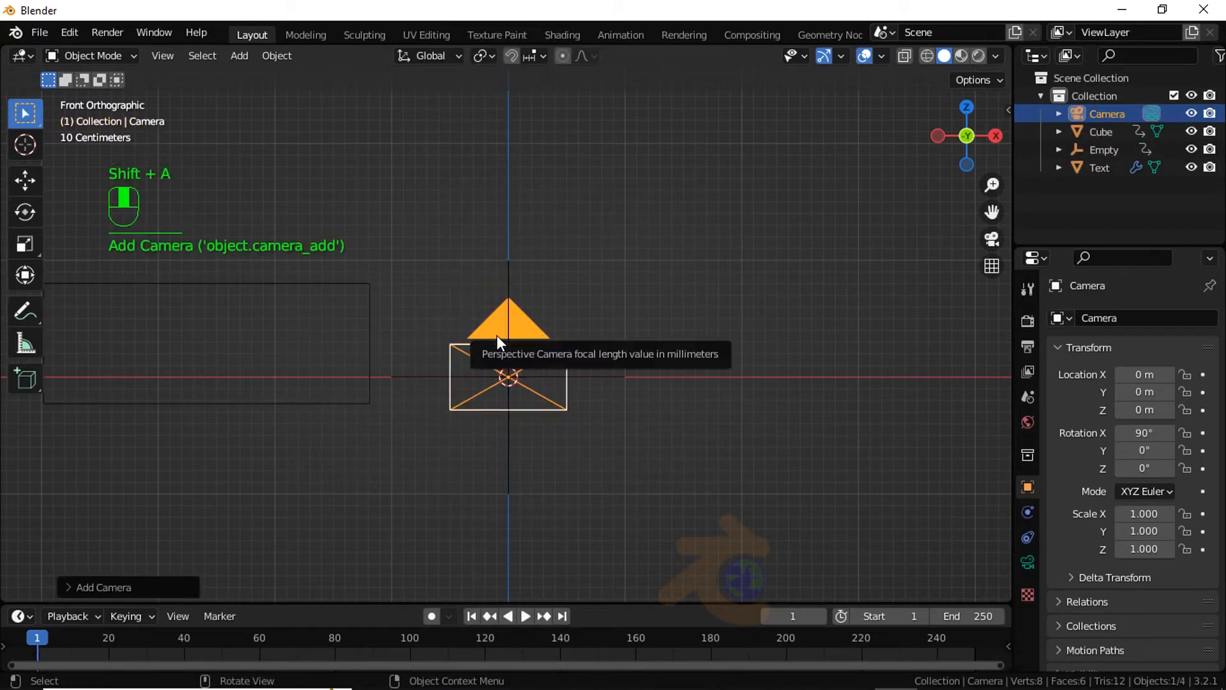
key(KP_0)
key(n)
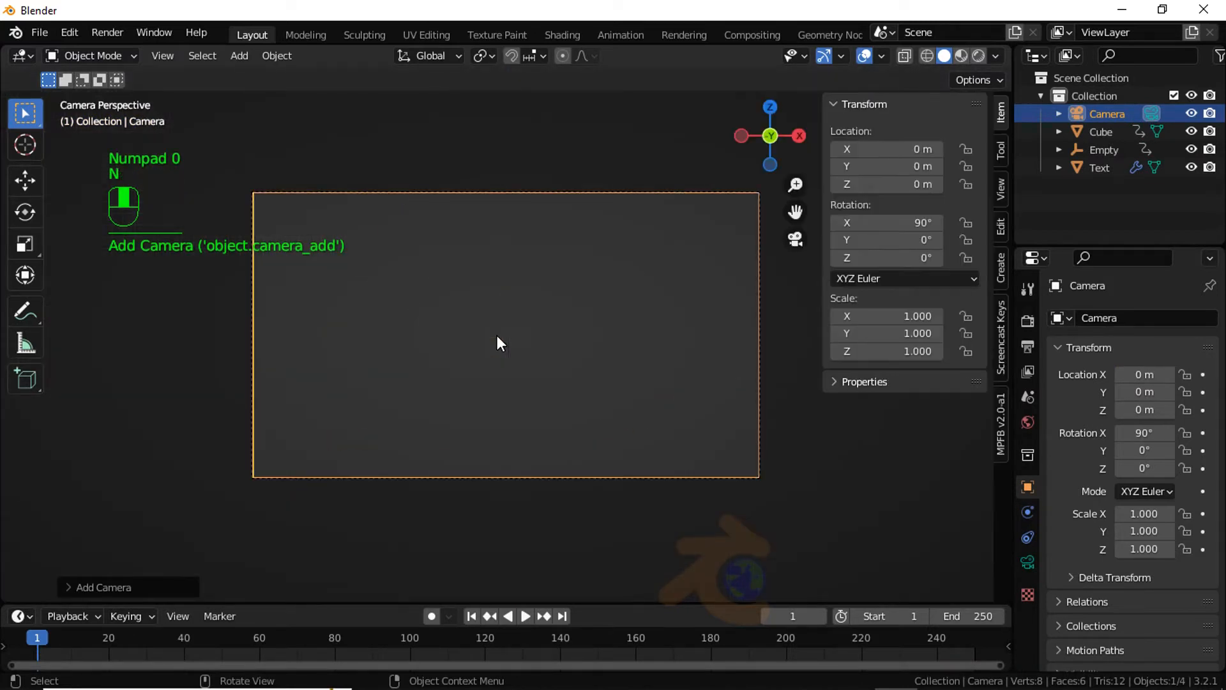
Step: Position the camera at about Y -3.18 m and Z 0.35 m, framing the full text at frame 250
drag(868, 177, 852, 178)
key(space)
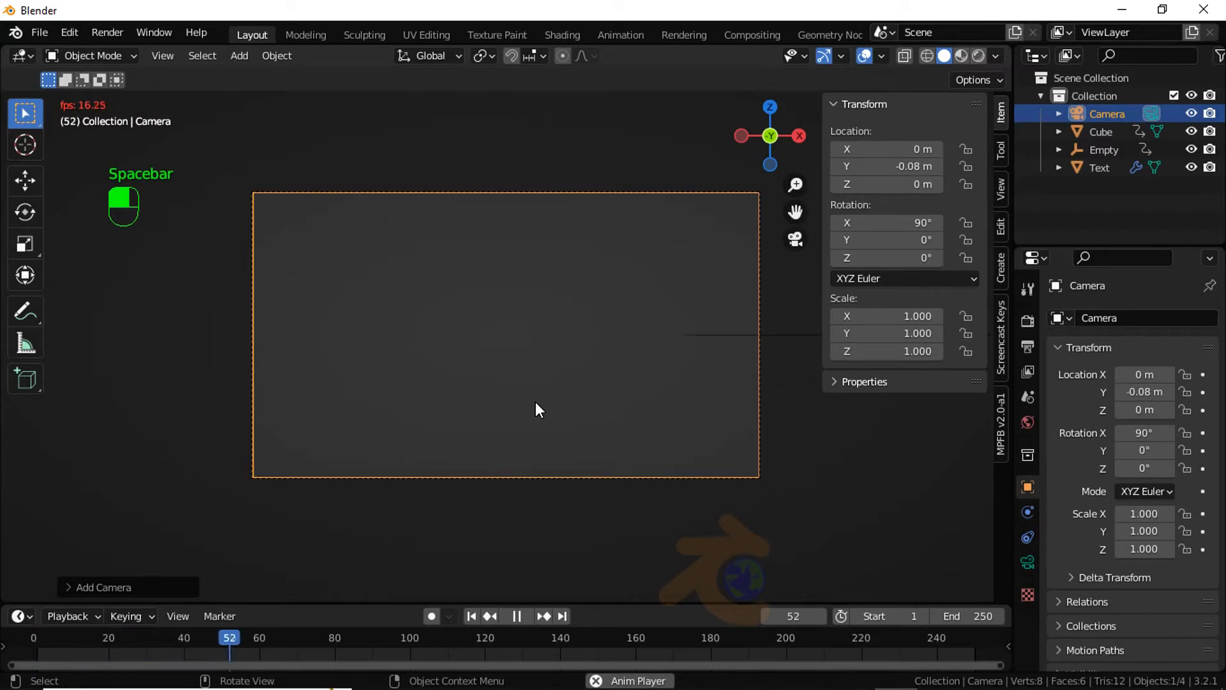
key(space)
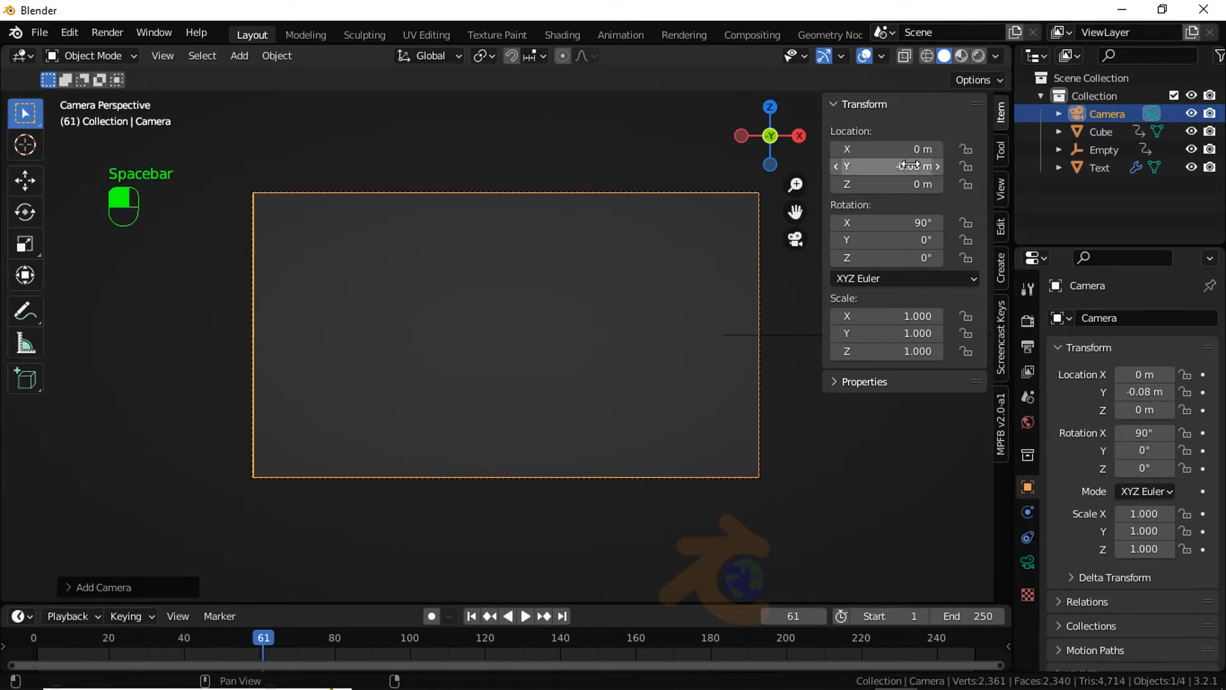
drag(894, 166, 380, 177)
click(561, 617)
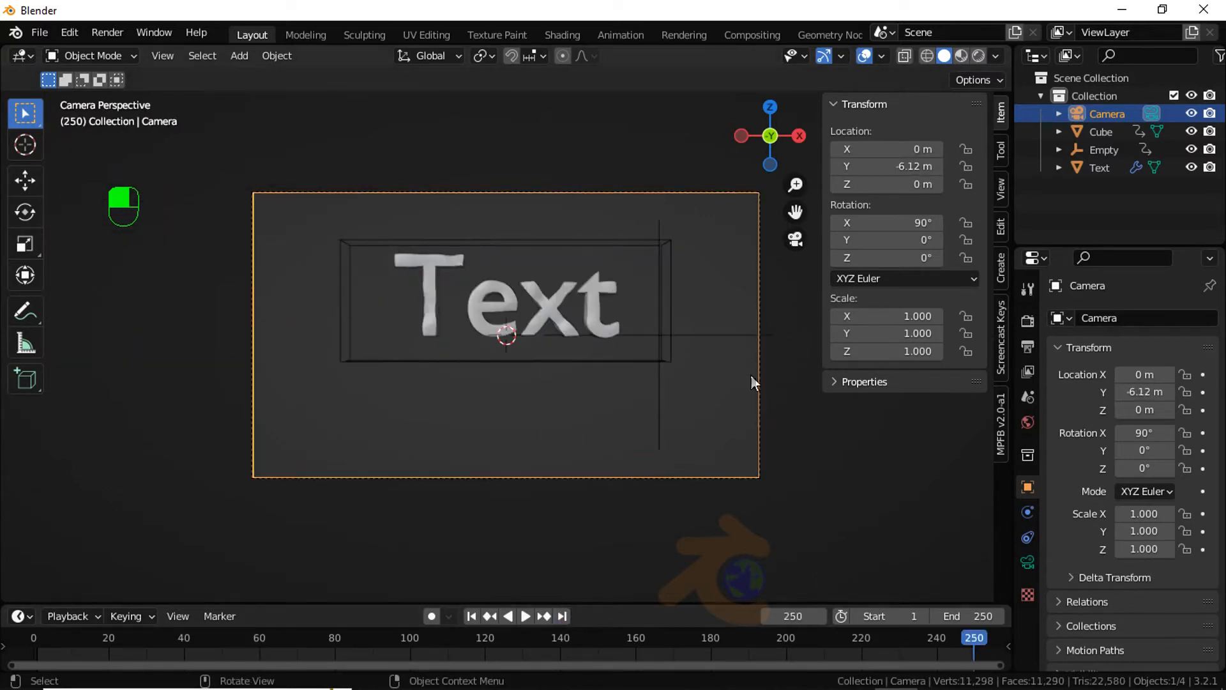
double_click(895, 166)
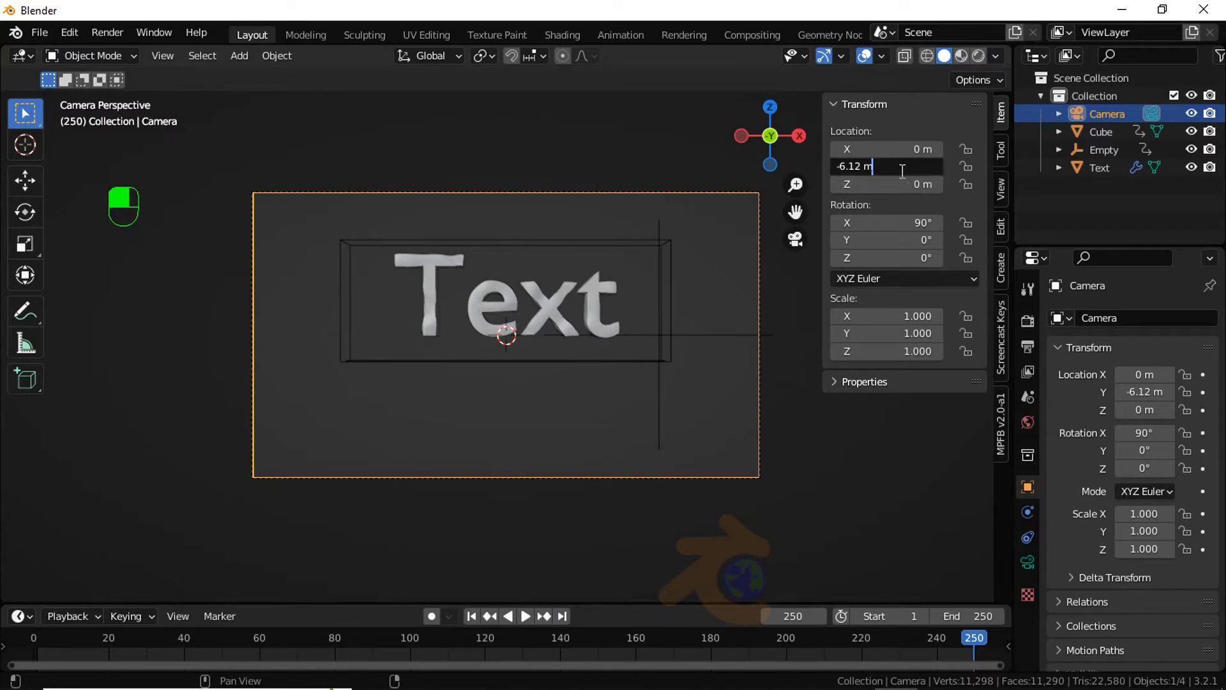
key(Return)
drag(902, 167, 1098, 168)
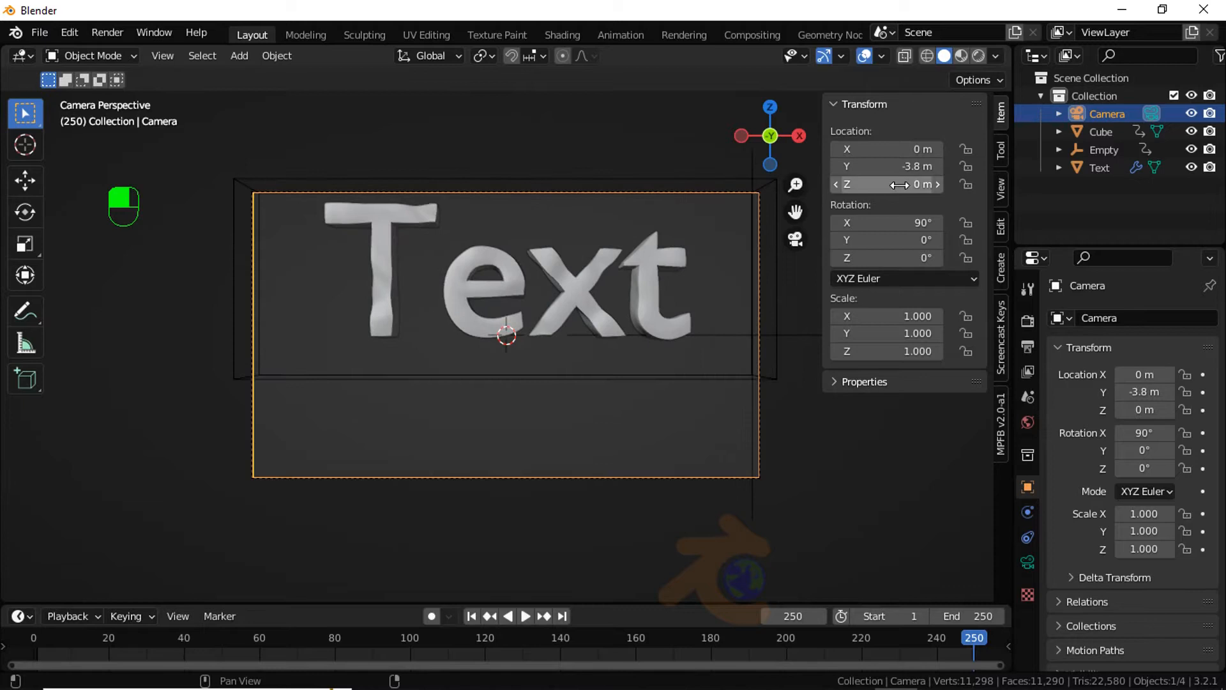
drag(887, 185, 961, 168)
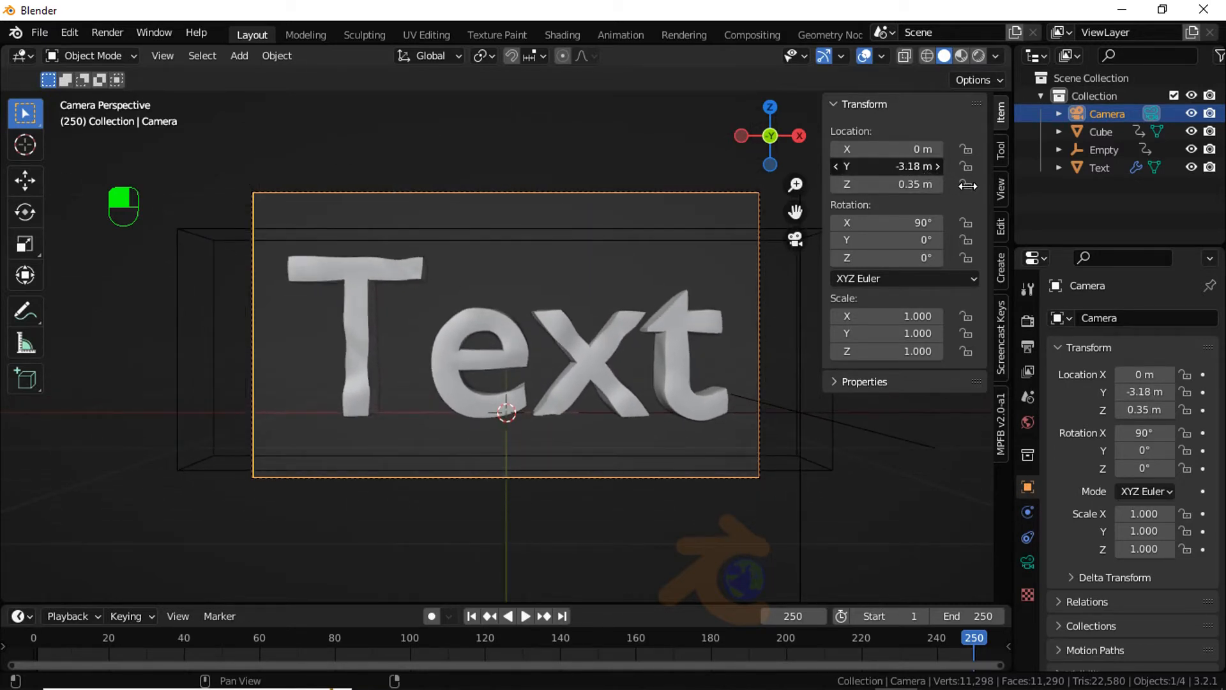
Step: Play the text reveal through the camera from the first frame, stop it, return to frame 1 and leave the camera view
click(472, 616)
key(space)
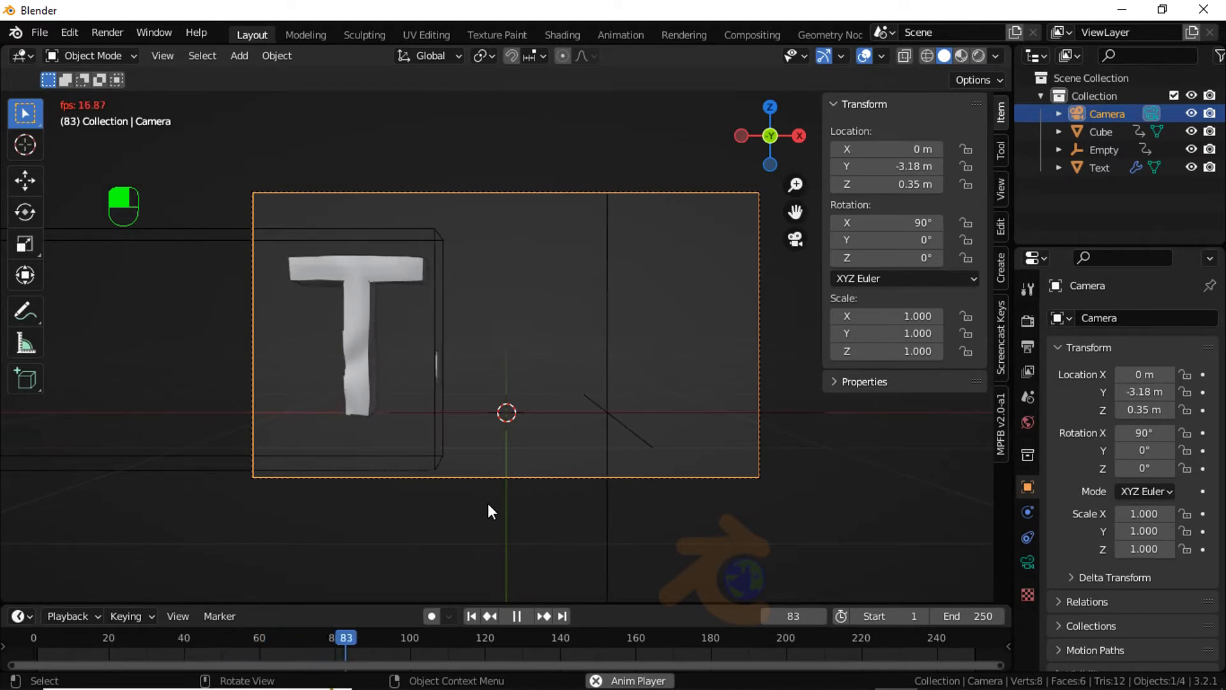
key(space)
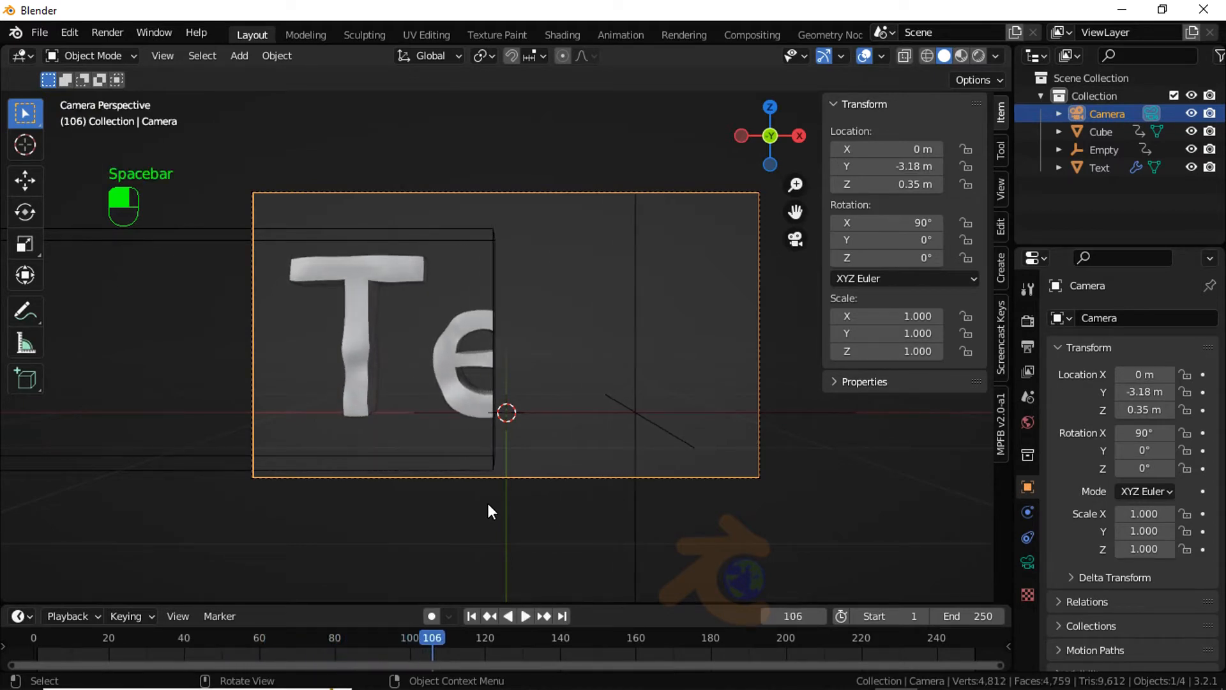
click(472, 617)
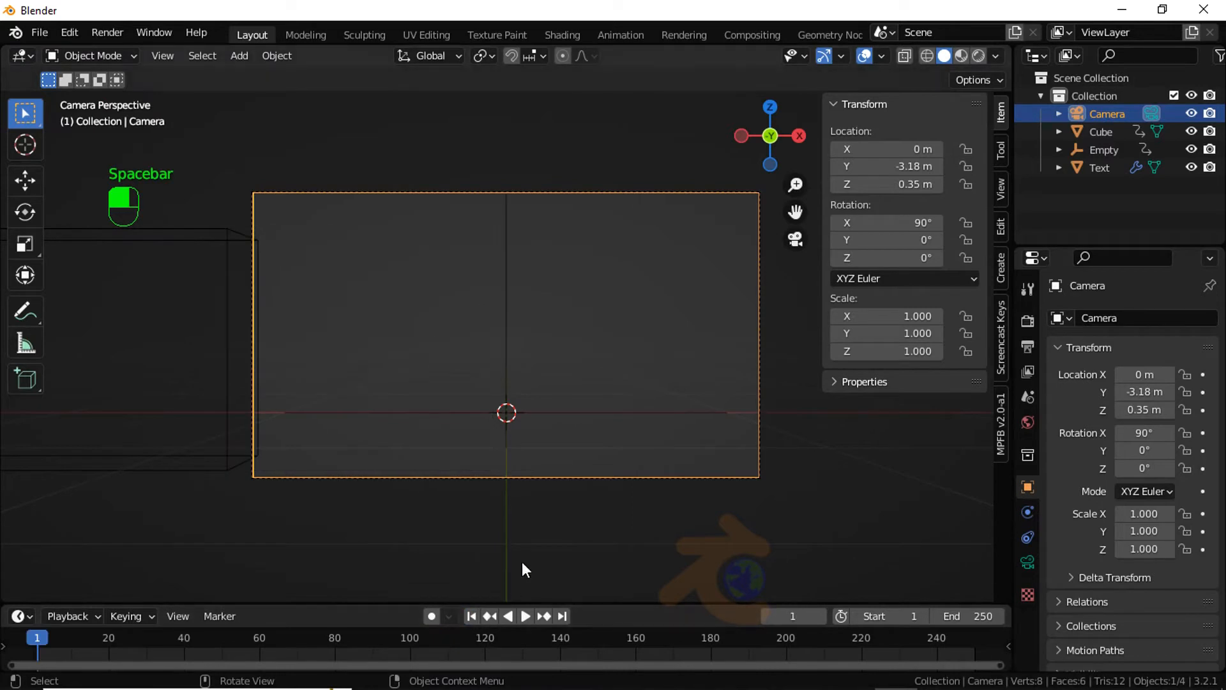
key(KP_0)
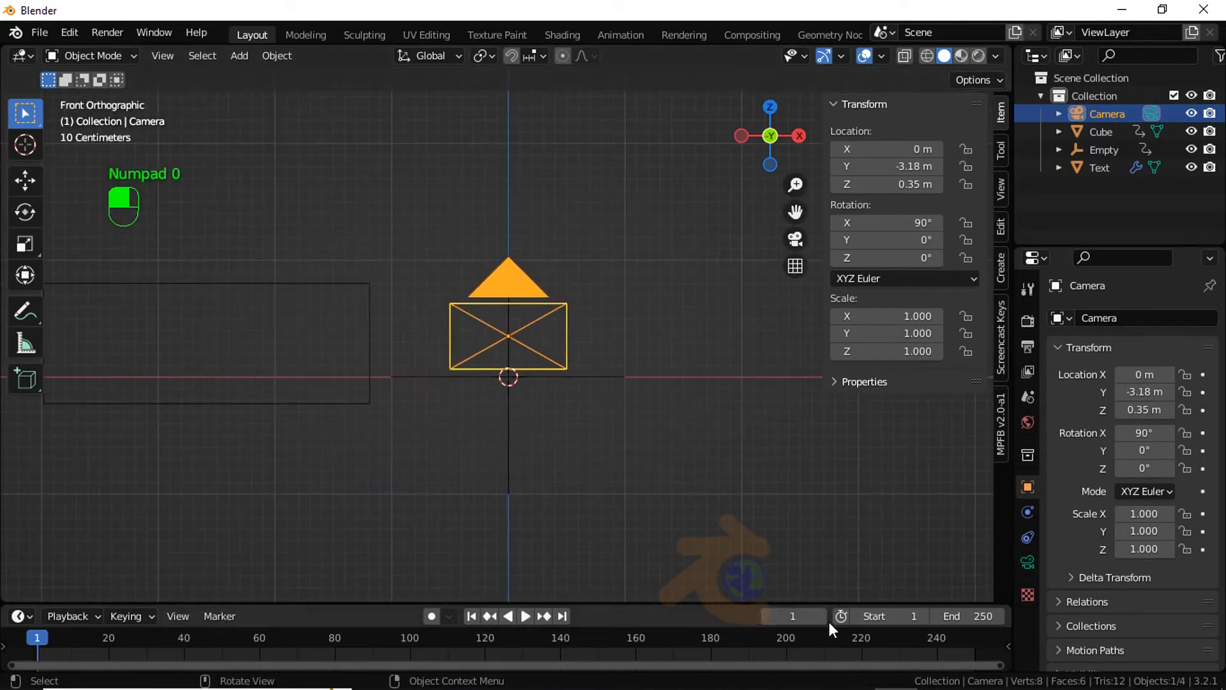
Step: Go to frame 97, add an emitter particle system to the cube and briefly play the particle emission
drag(793, 616, 901, 602)
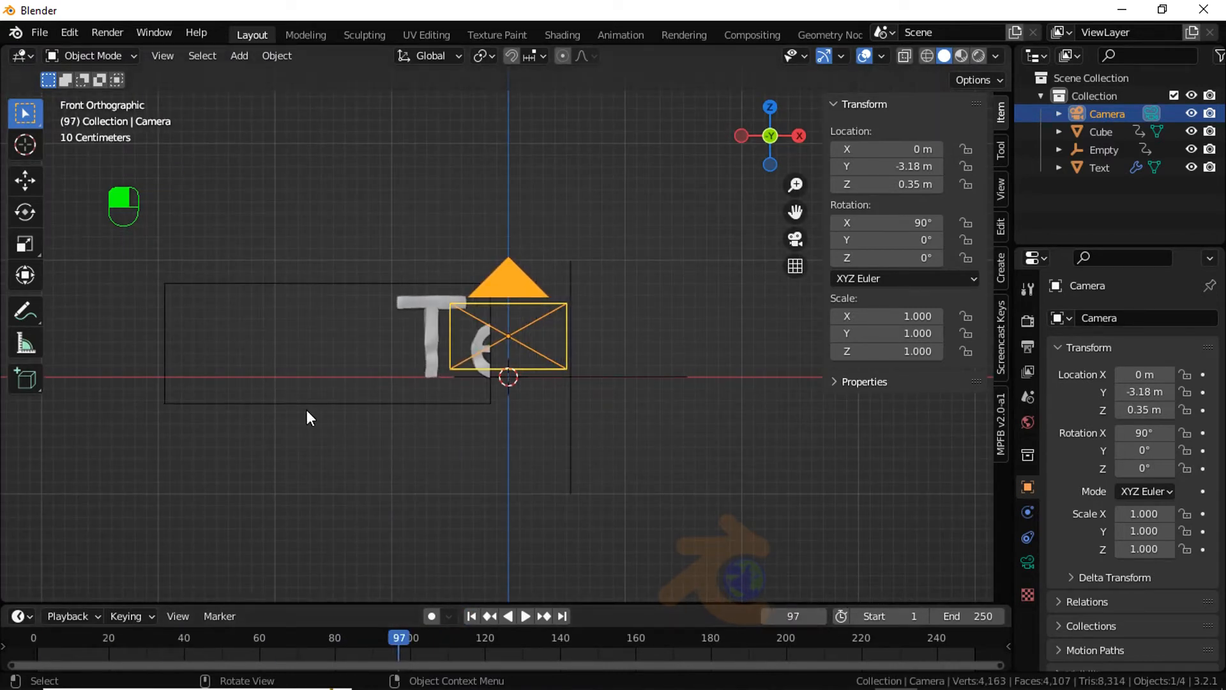
click(324, 400)
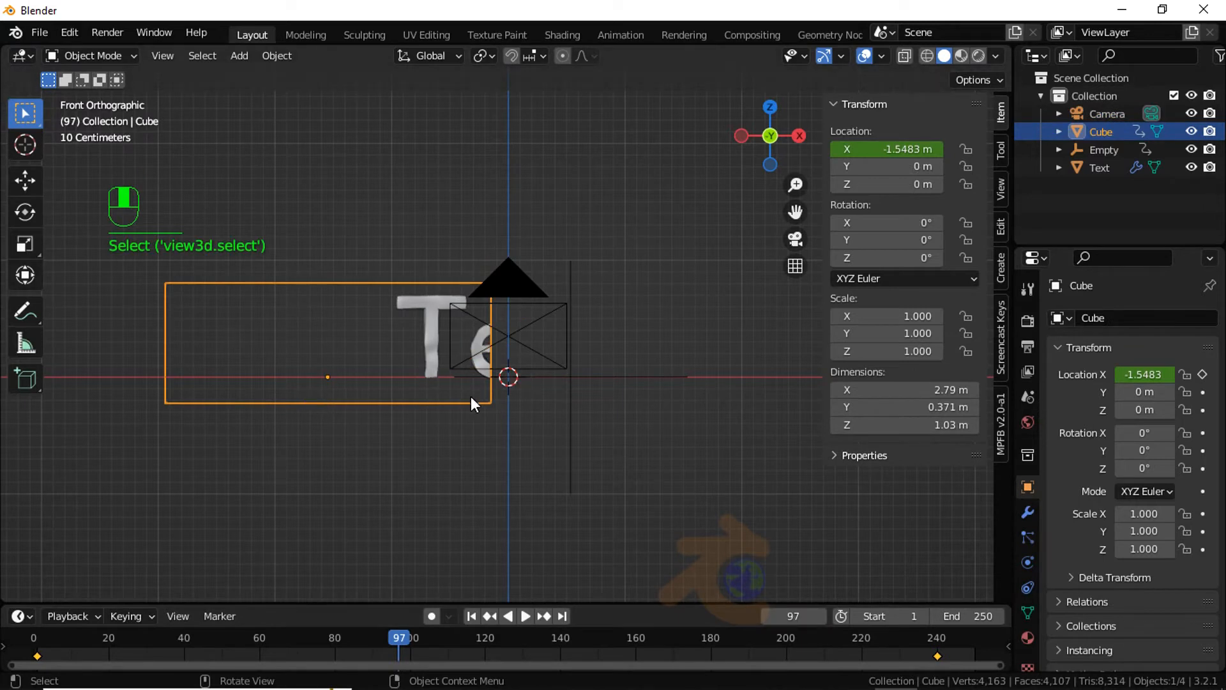
scroll(470, 396, up, 2)
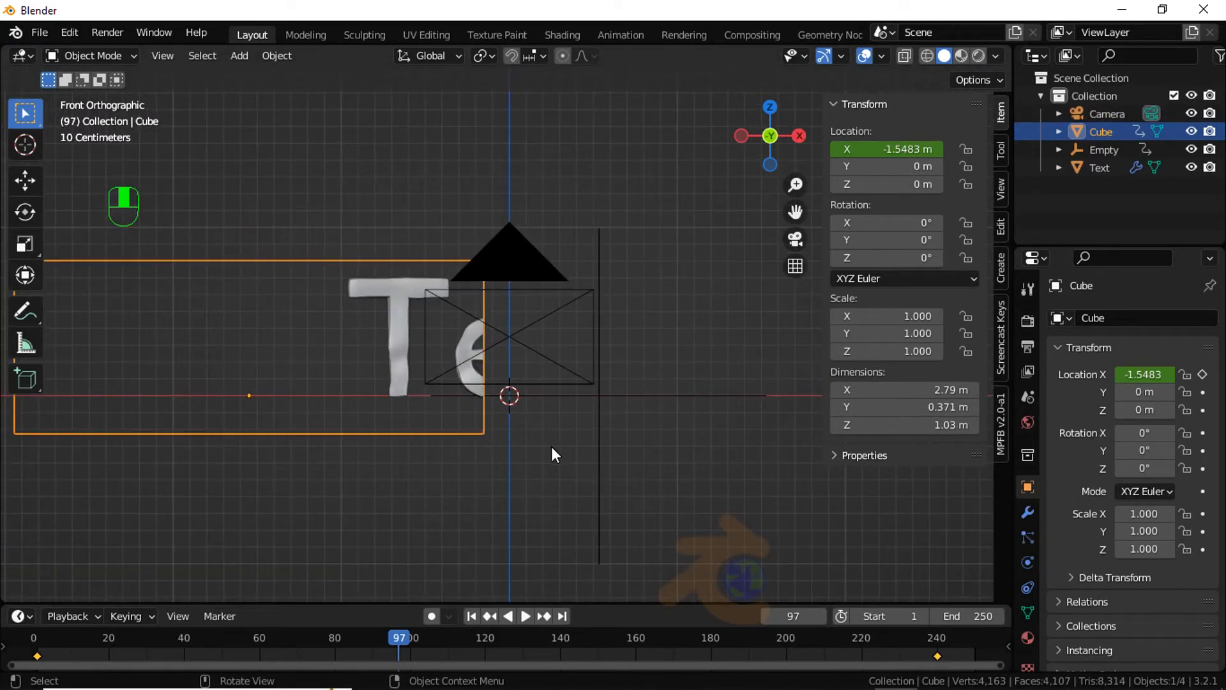
click(1028, 537)
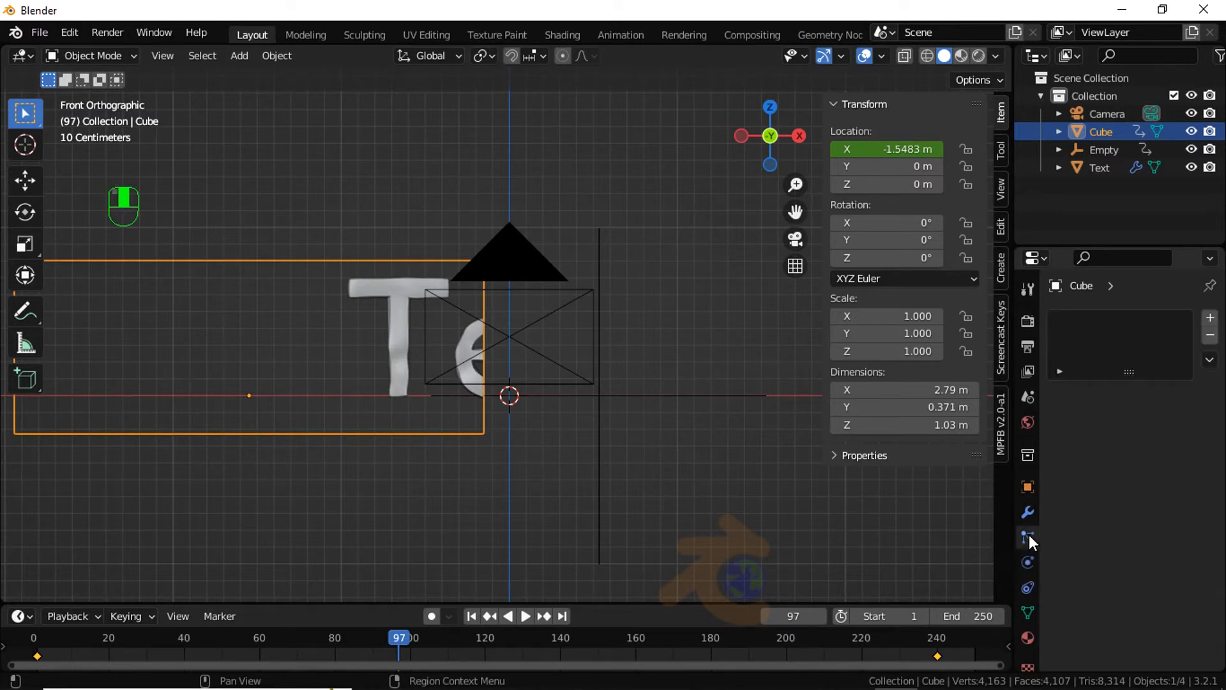
click(1210, 319)
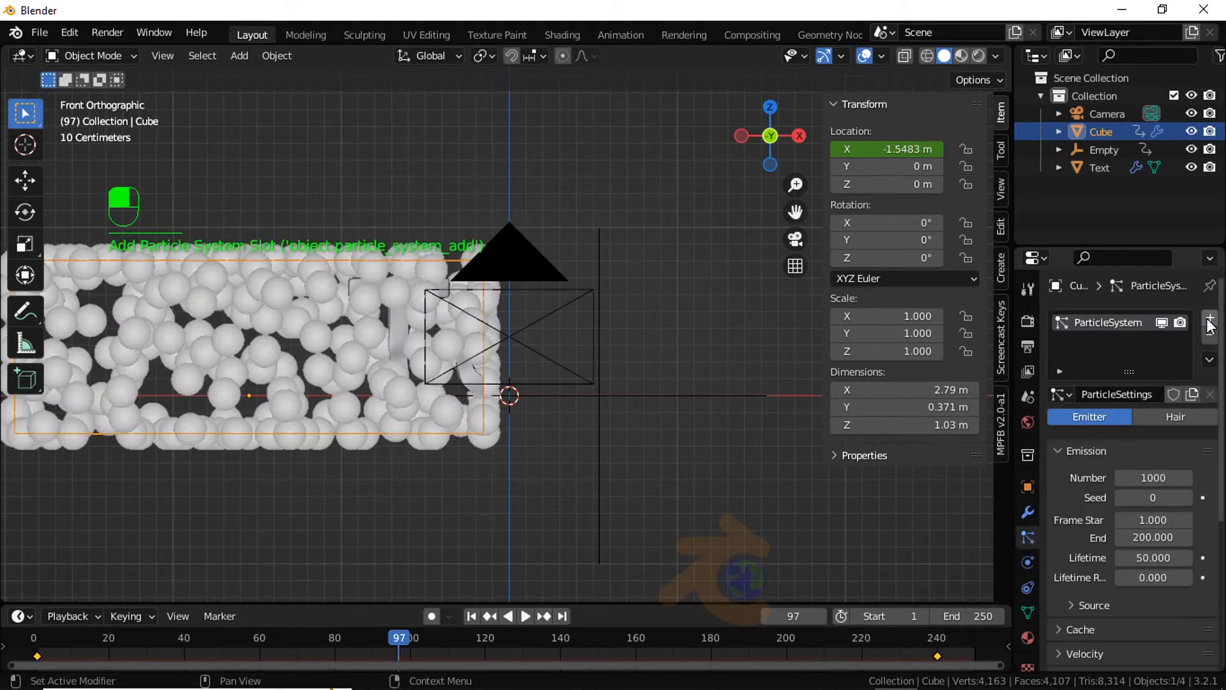
scroll(1192, 518, down, 3)
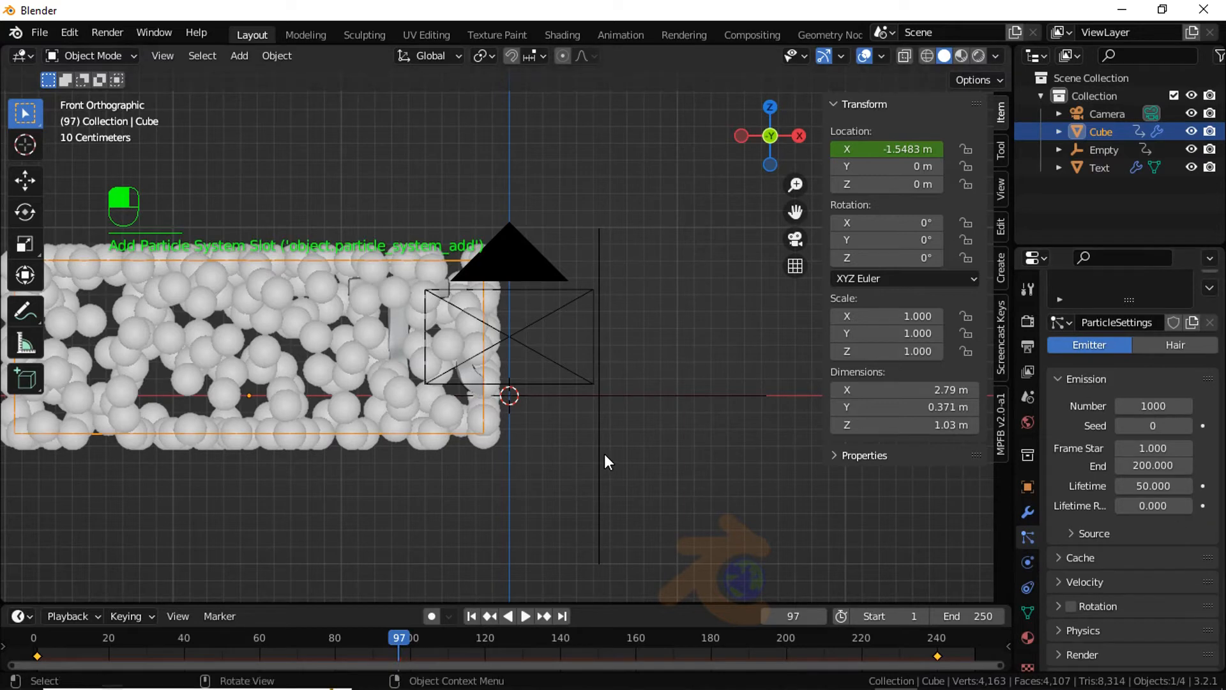
key(space)
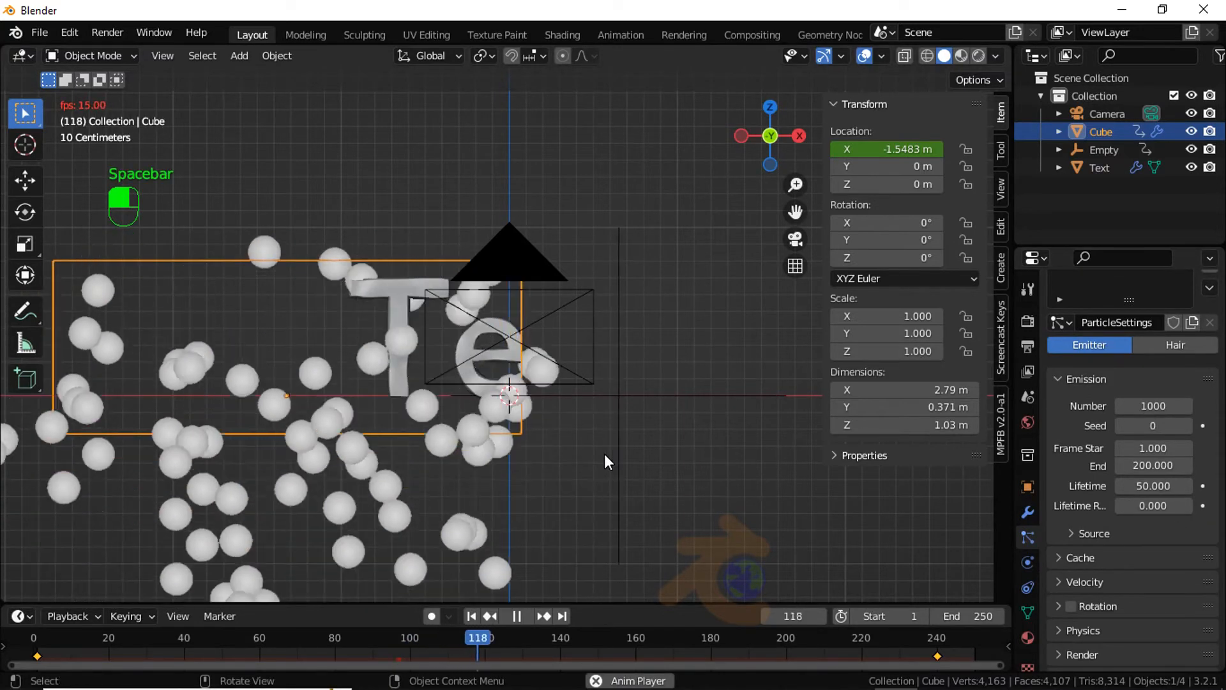
key(space)
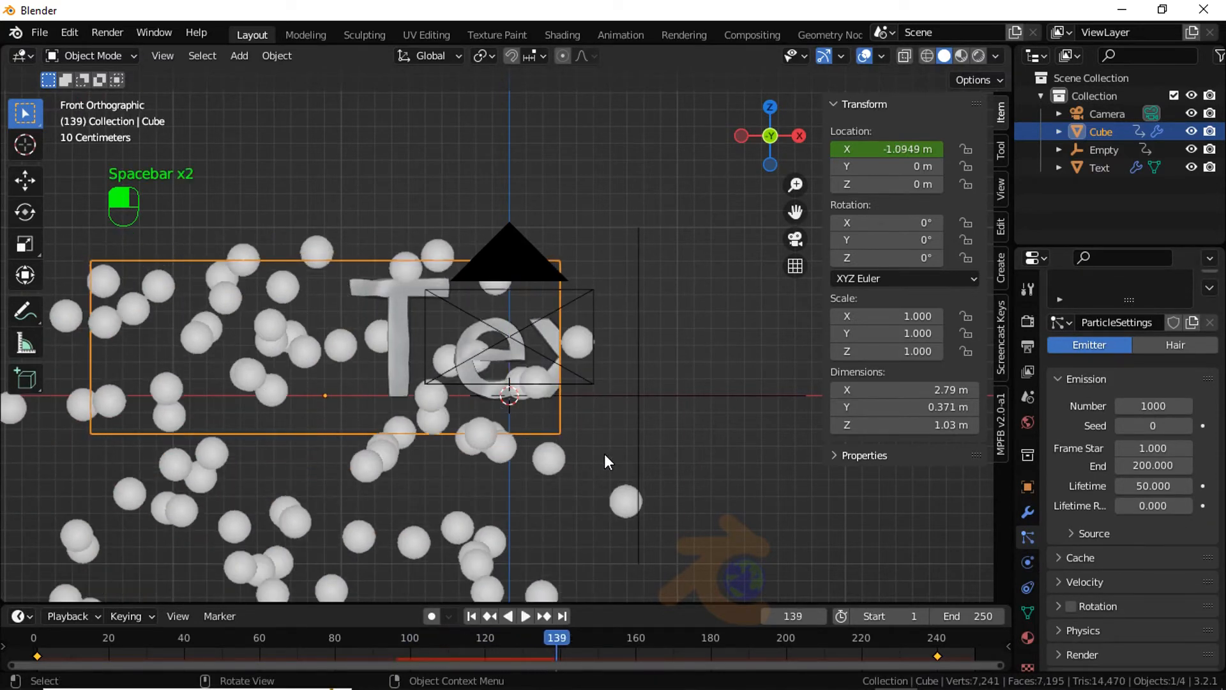
Step: Set the particle emission's end frame to 230 and preview the emission from the first frame
click(1164, 467)
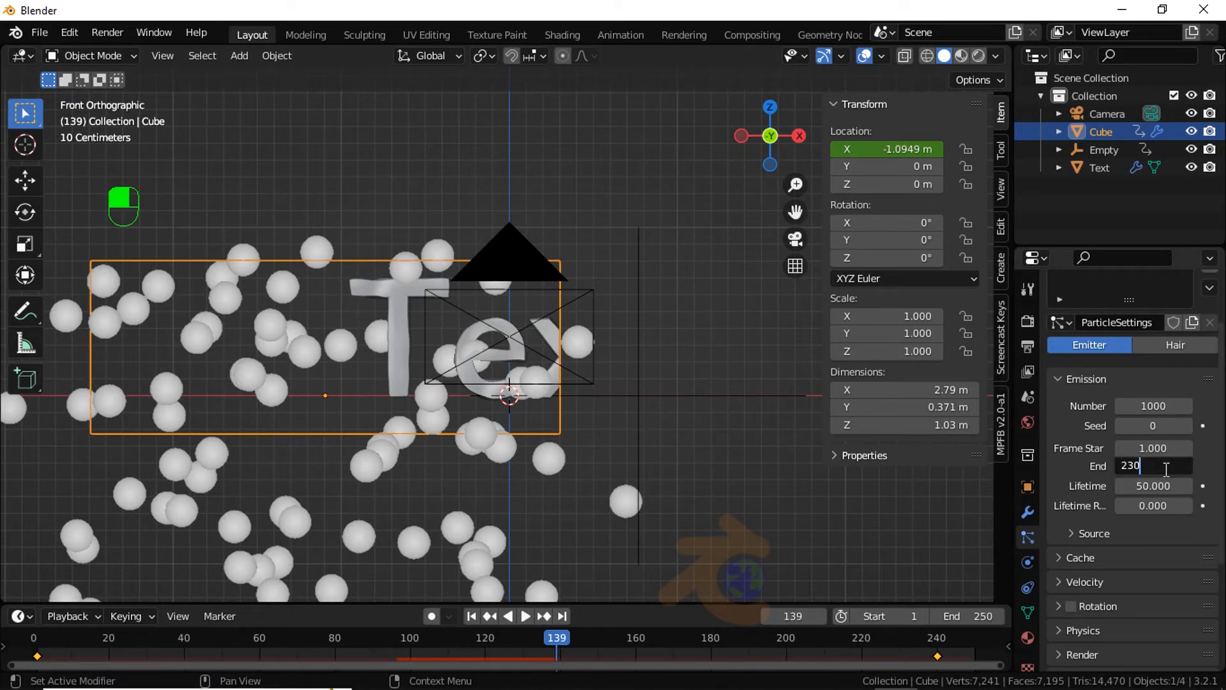
key(Return)
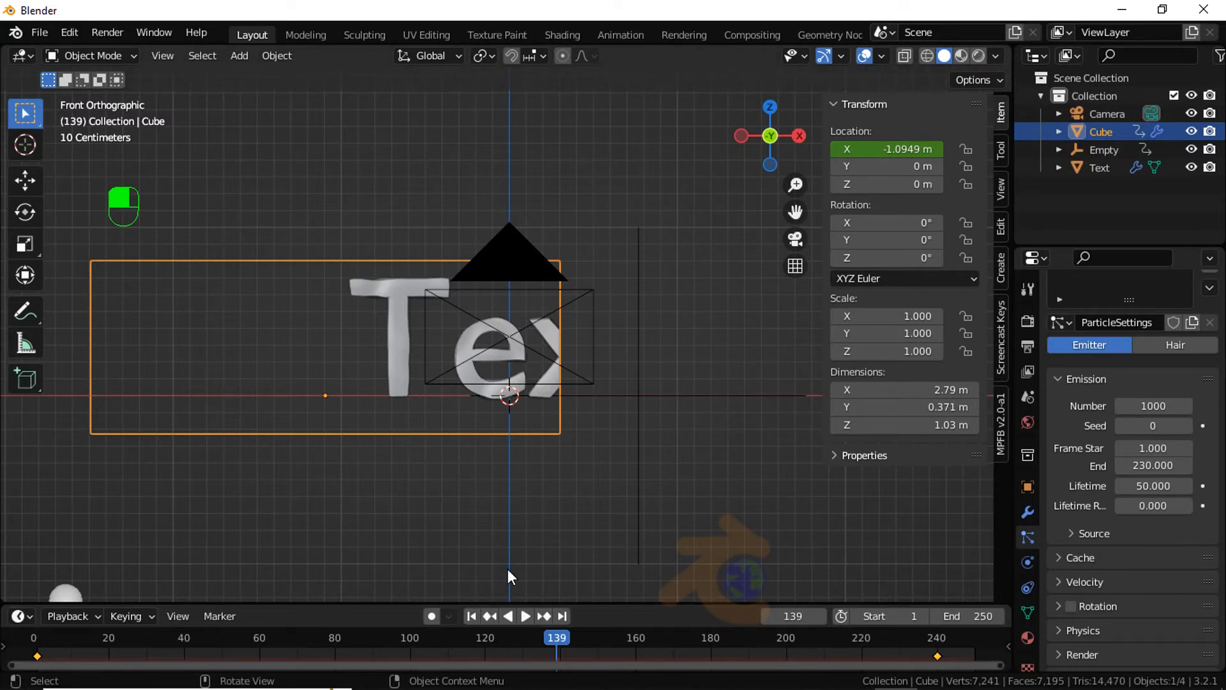
key(shift+Left)
key(space)
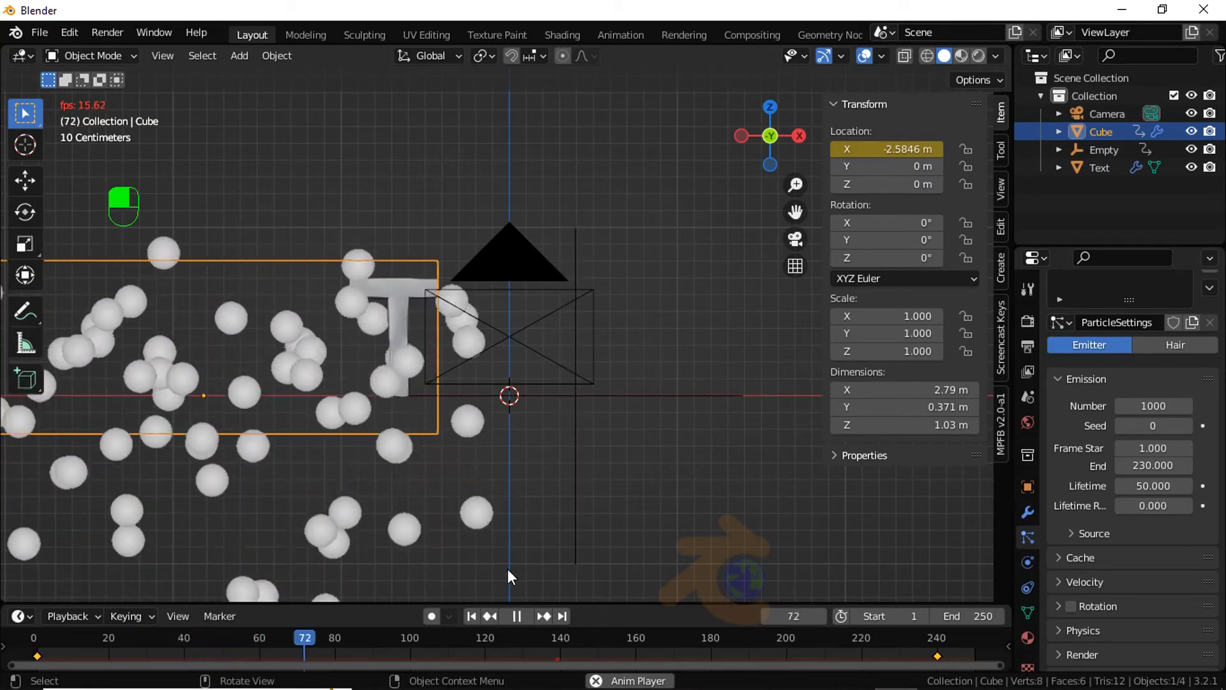
key(space)
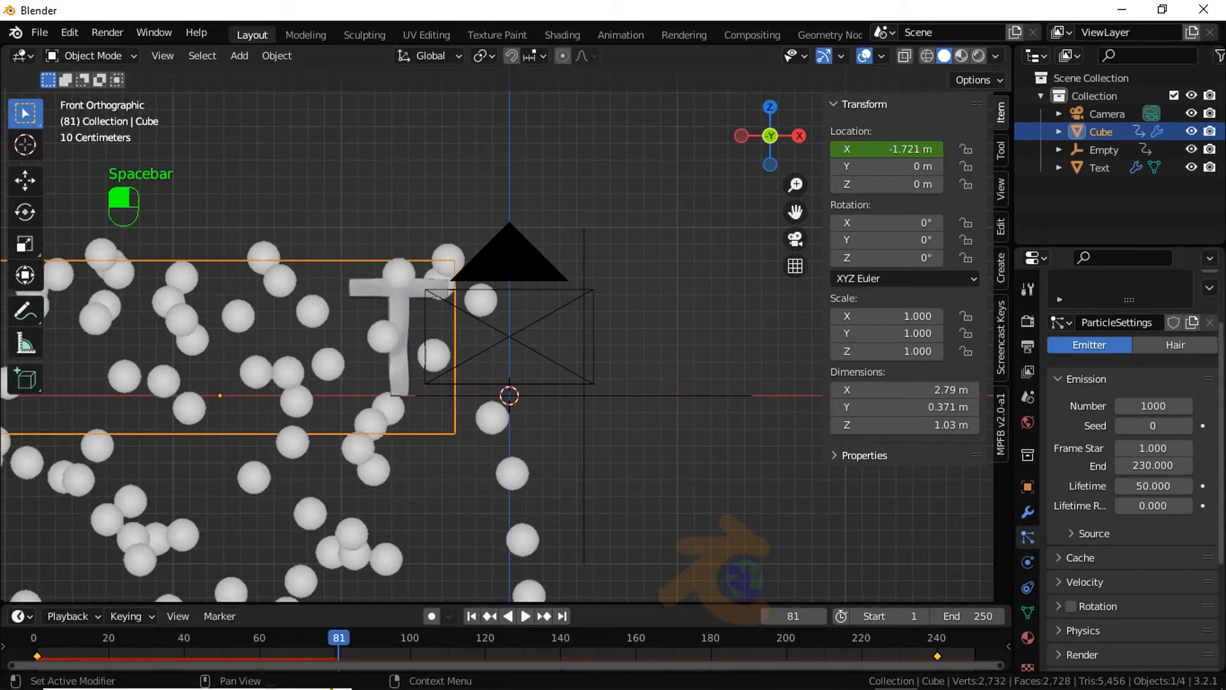
Step: Set the particle system's gravity field weight to 0 and briefly play the animation
scroll(1194, 539, down, 5)
scroll(1195, 539, down, 1)
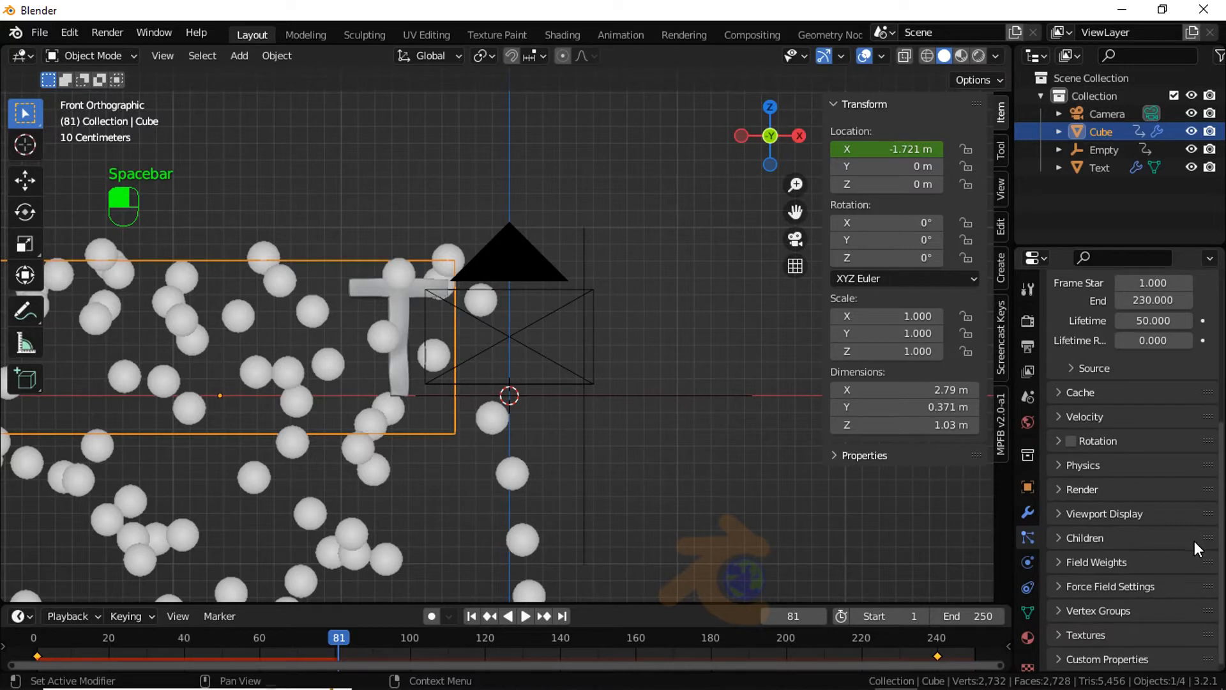
click(1077, 564)
drag(1193, 614, 1122, 611)
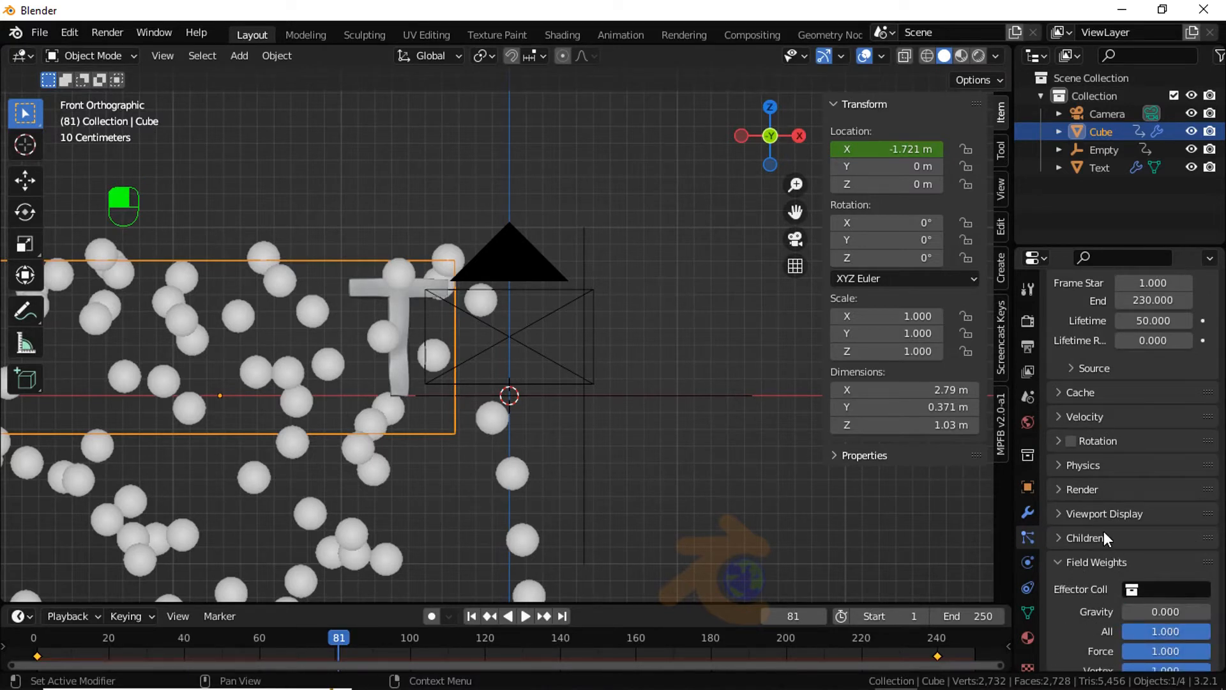
scroll(1104, 531, up, 2)
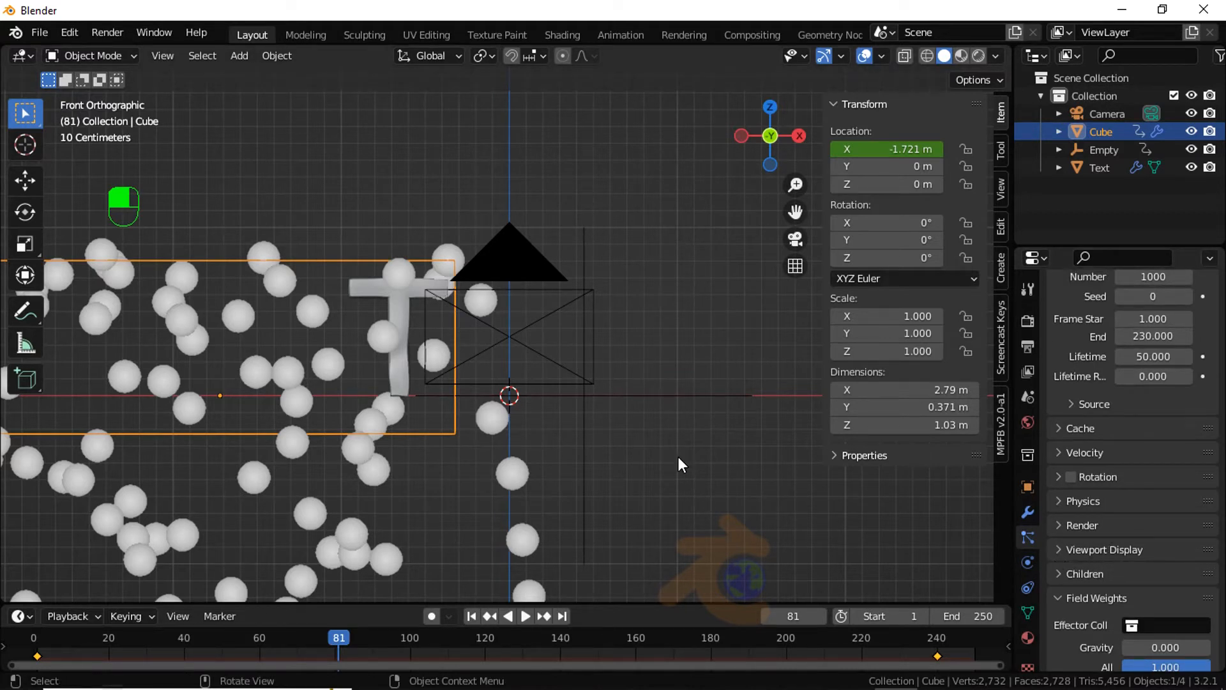
key(space)
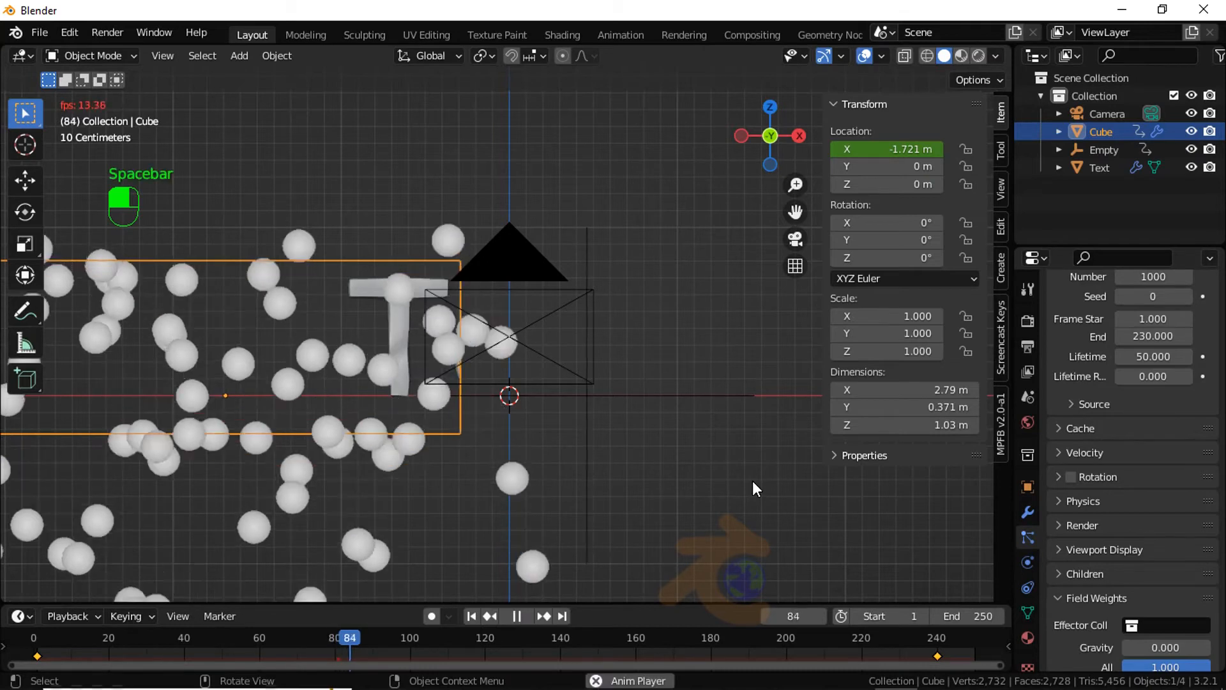
key(space)
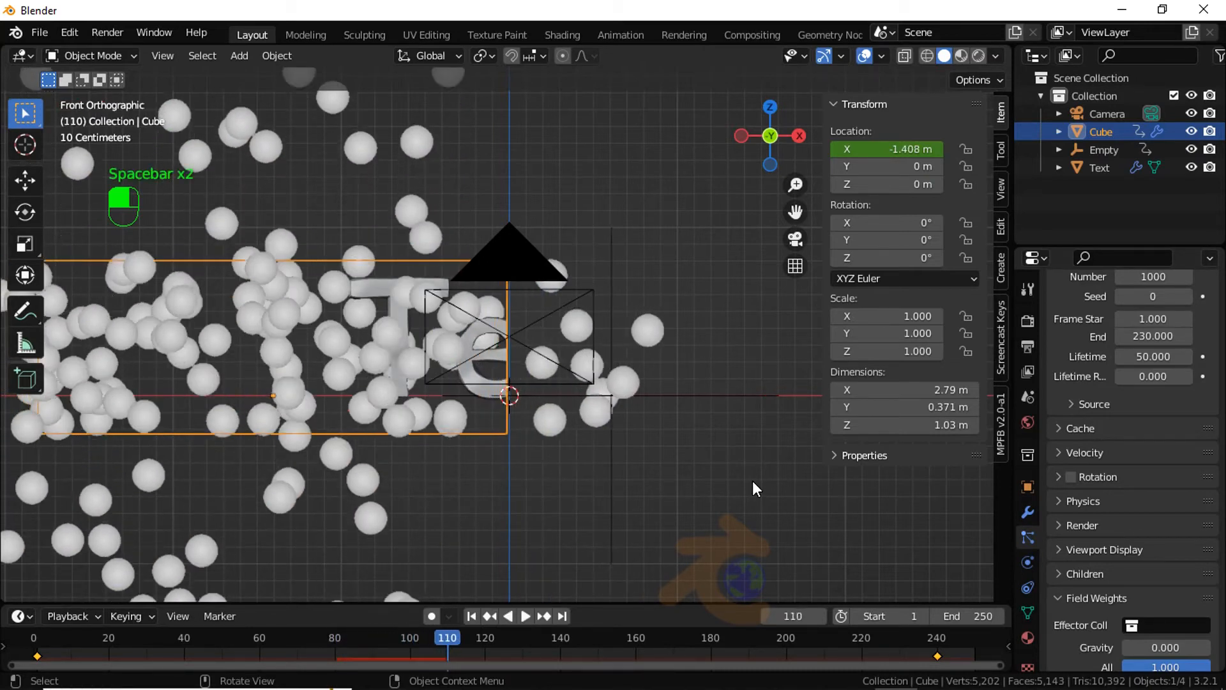
Step: Set the particles' object-aligned X velocity to 2 m/s
click(1081, 451)
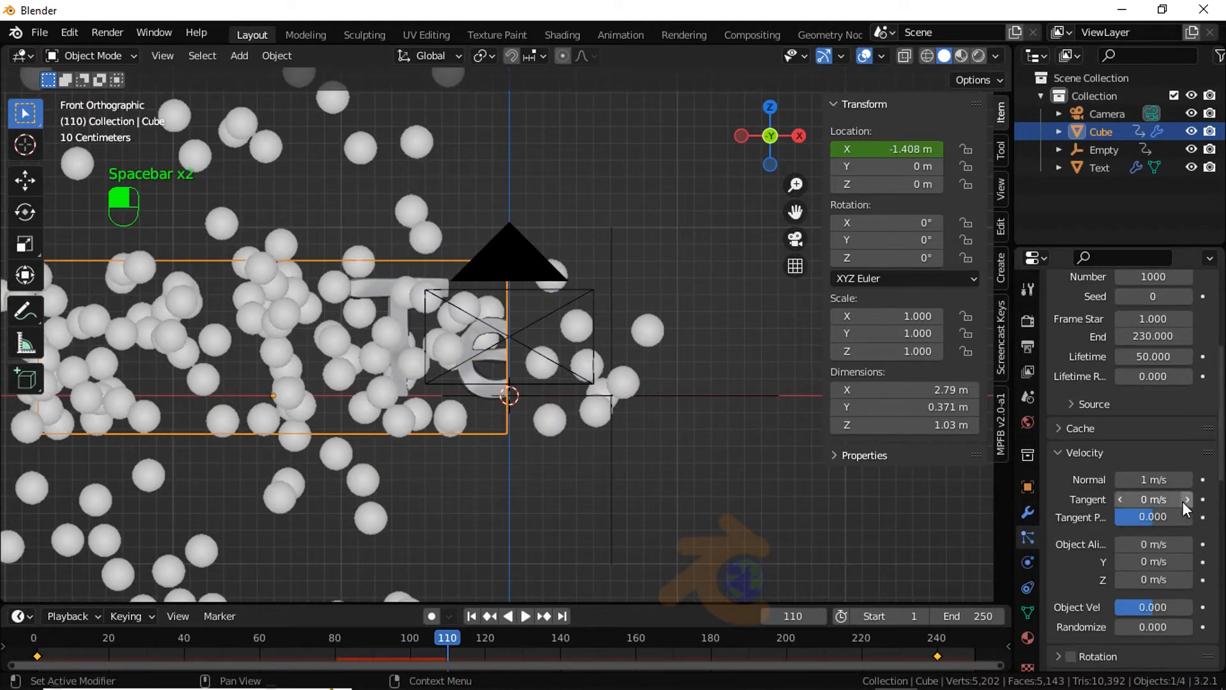
click(1166, 547)
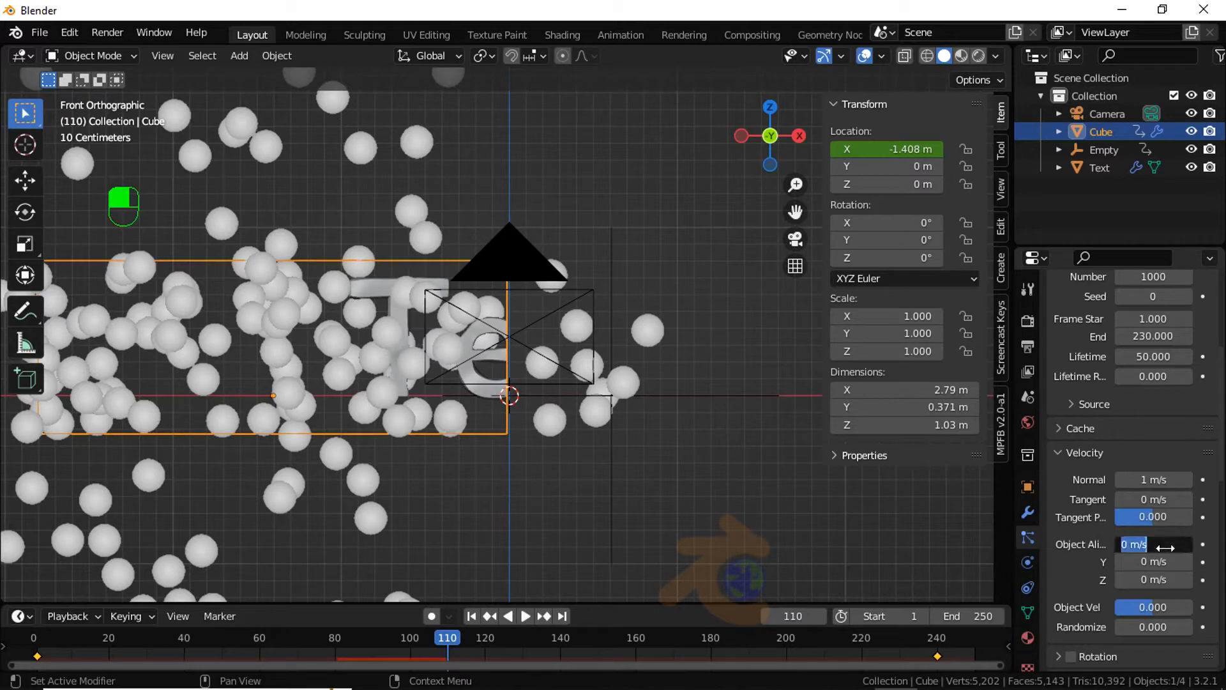
text(2)
key(Return)
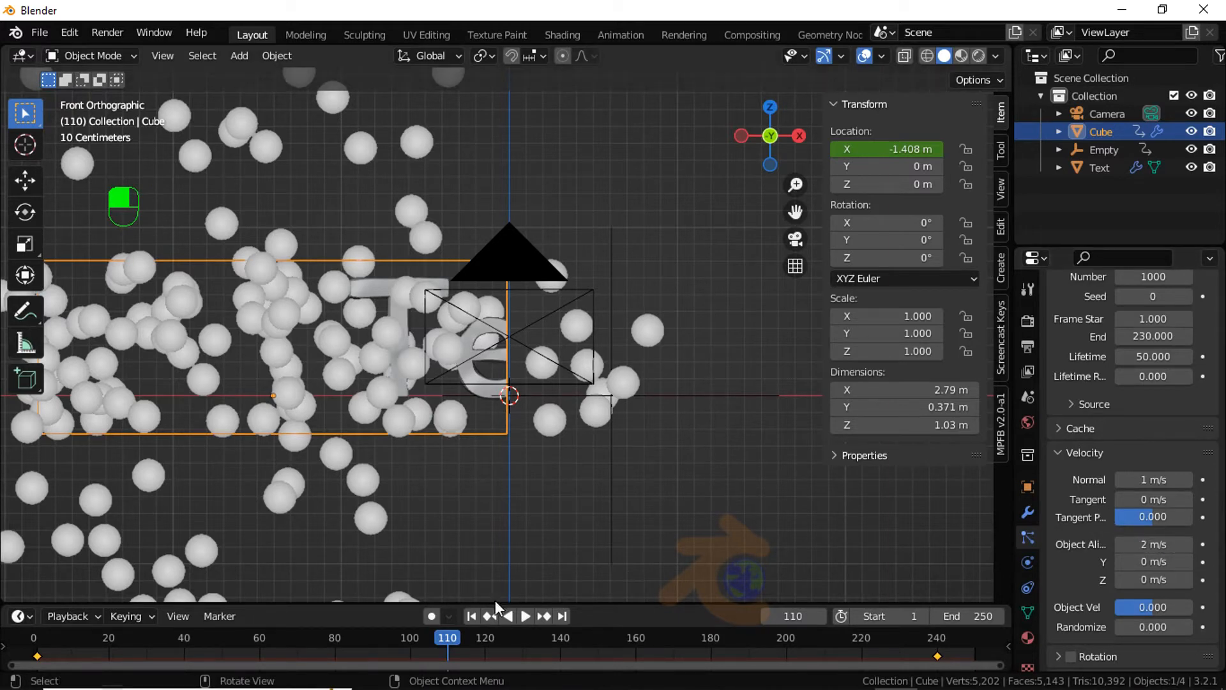
Step: Preview the particle animation from the first frame through the camera, then return to frame 1 and the front view
click(472, 614)
key(KP_0)
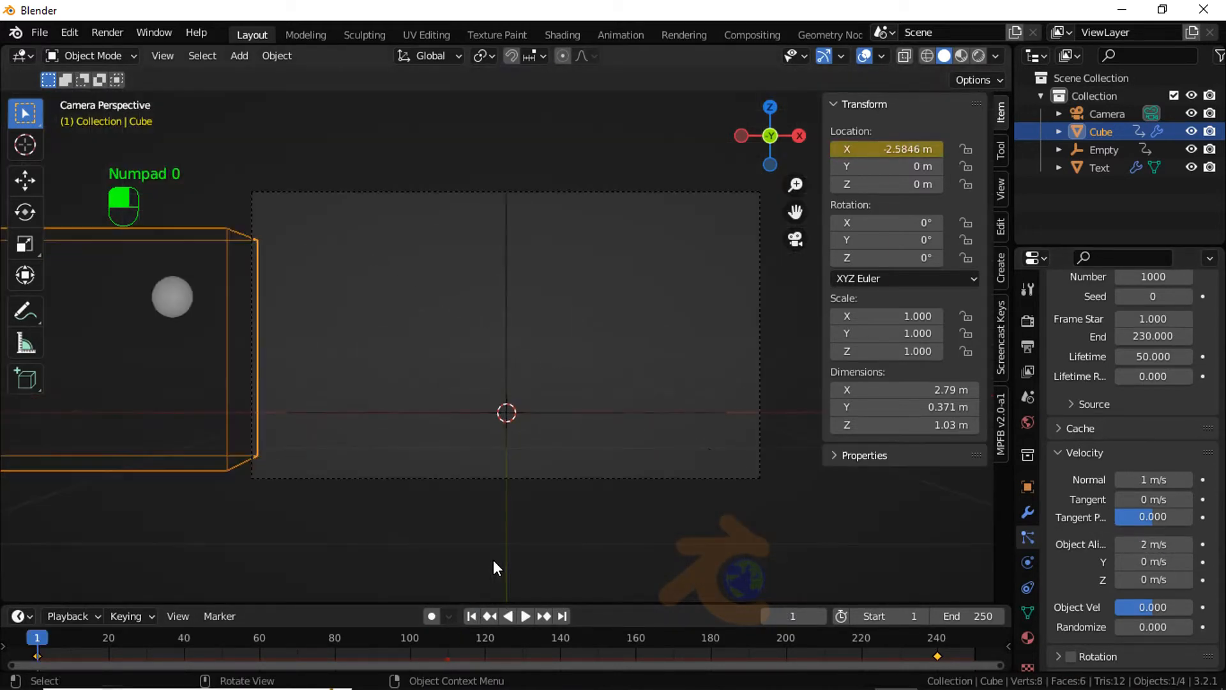
key(space)
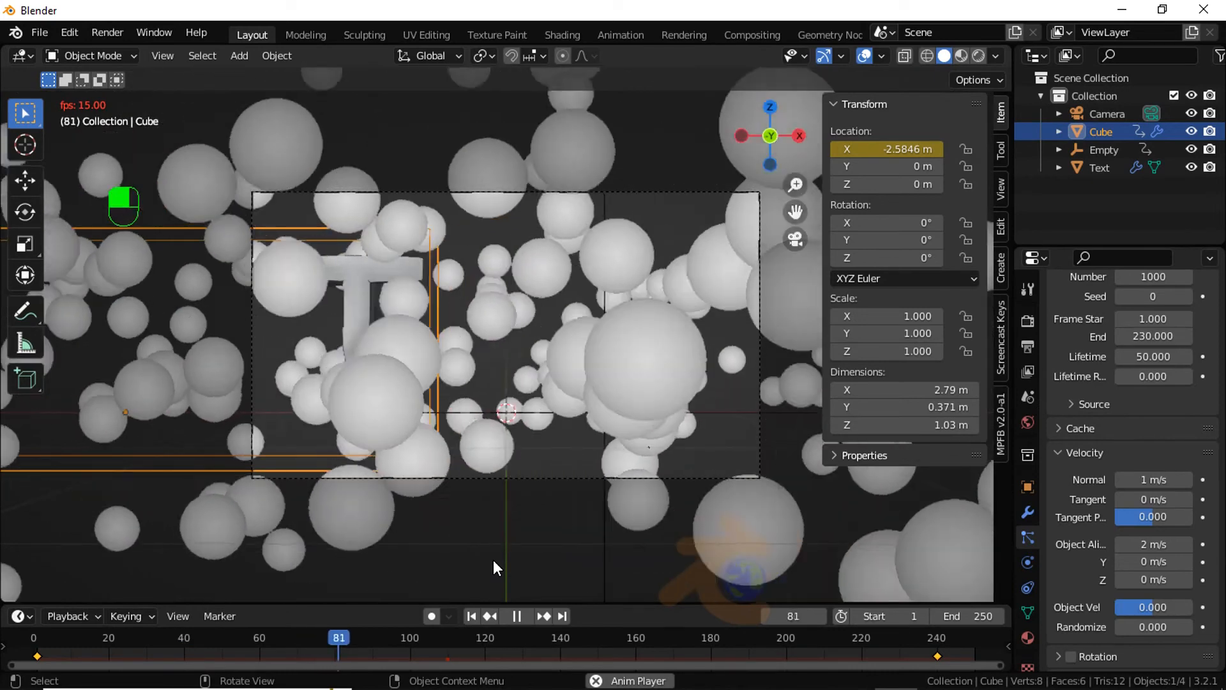
key(space)
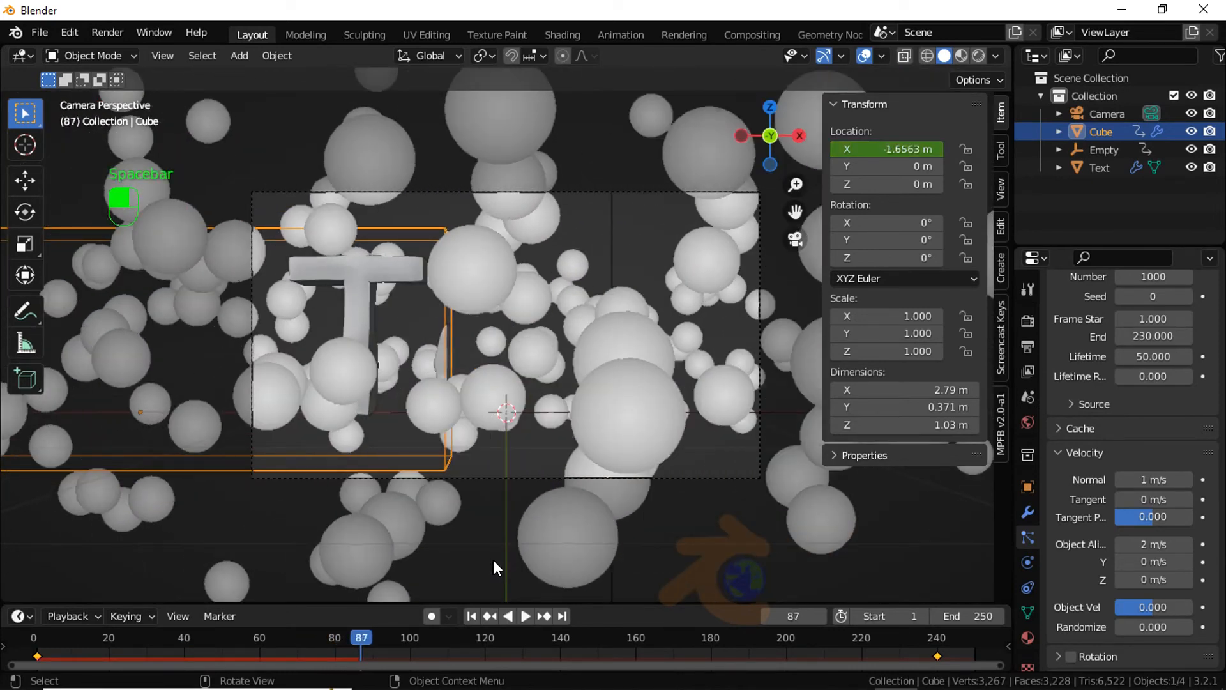
key(shift+Left)
key(KP_0)
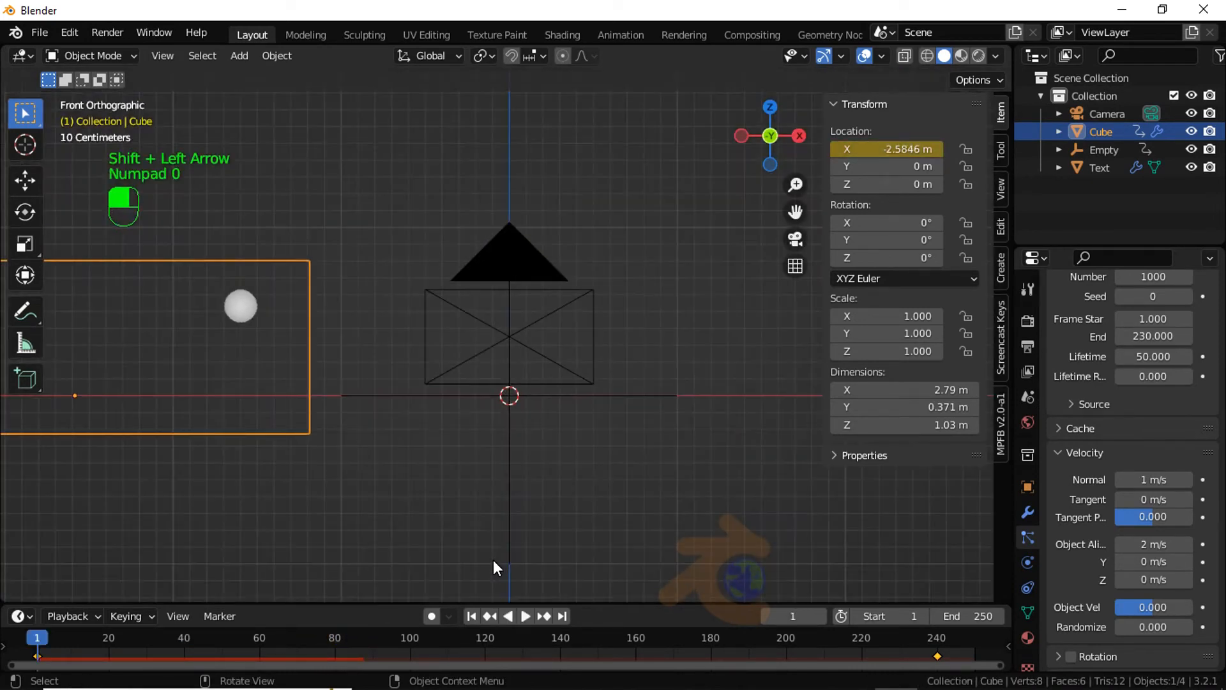
Step: At the last frame, add a UV sphere and scale its mesh in Edit Mode down to about 0.16 m across
click(563, 615)
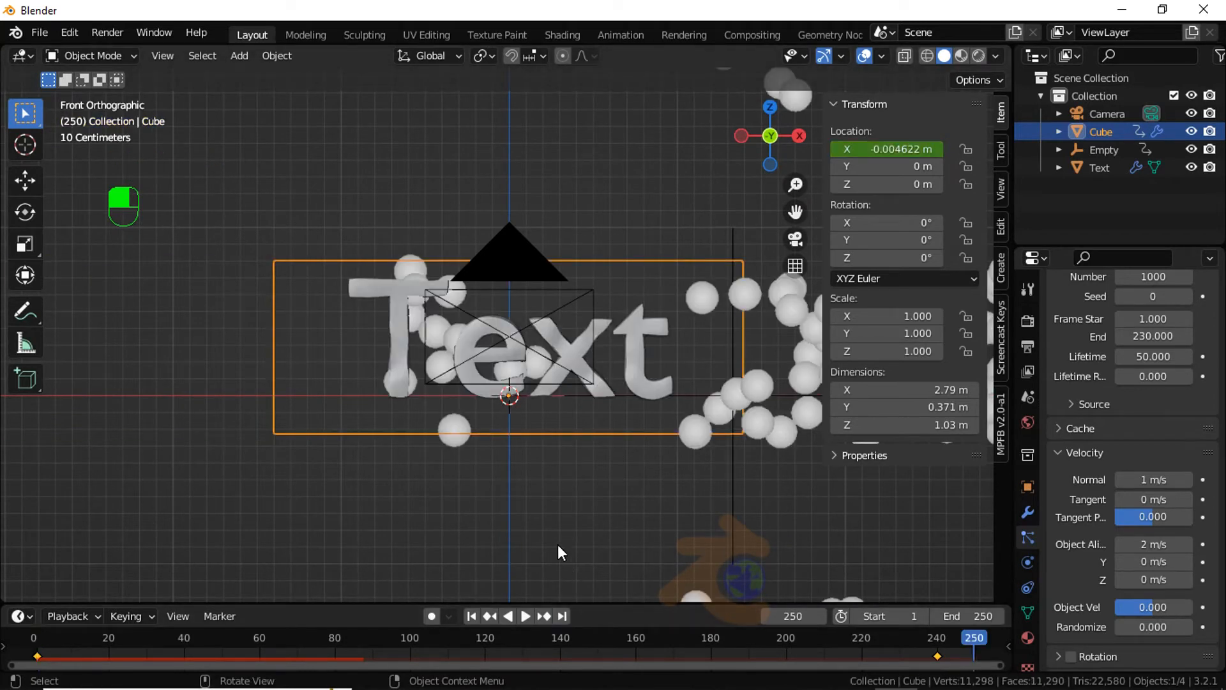
key(shift+a)
mouse_move(542, 279)
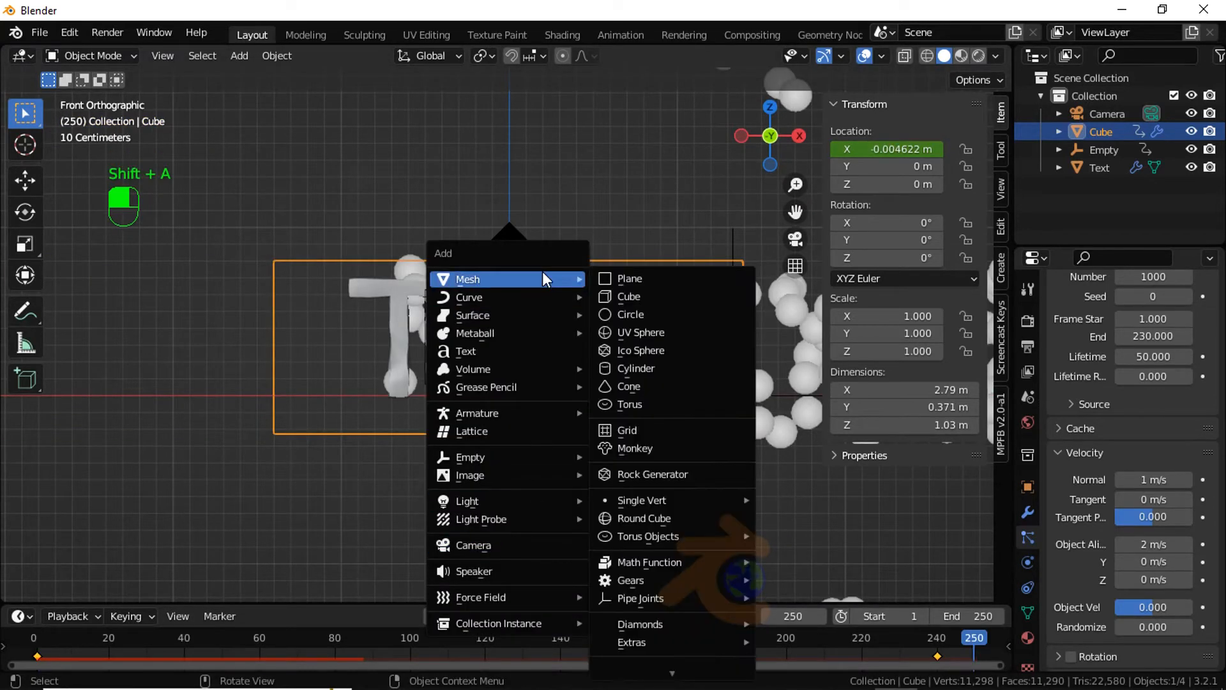
click(631, 333)
scroll(607, 460, down, 3)
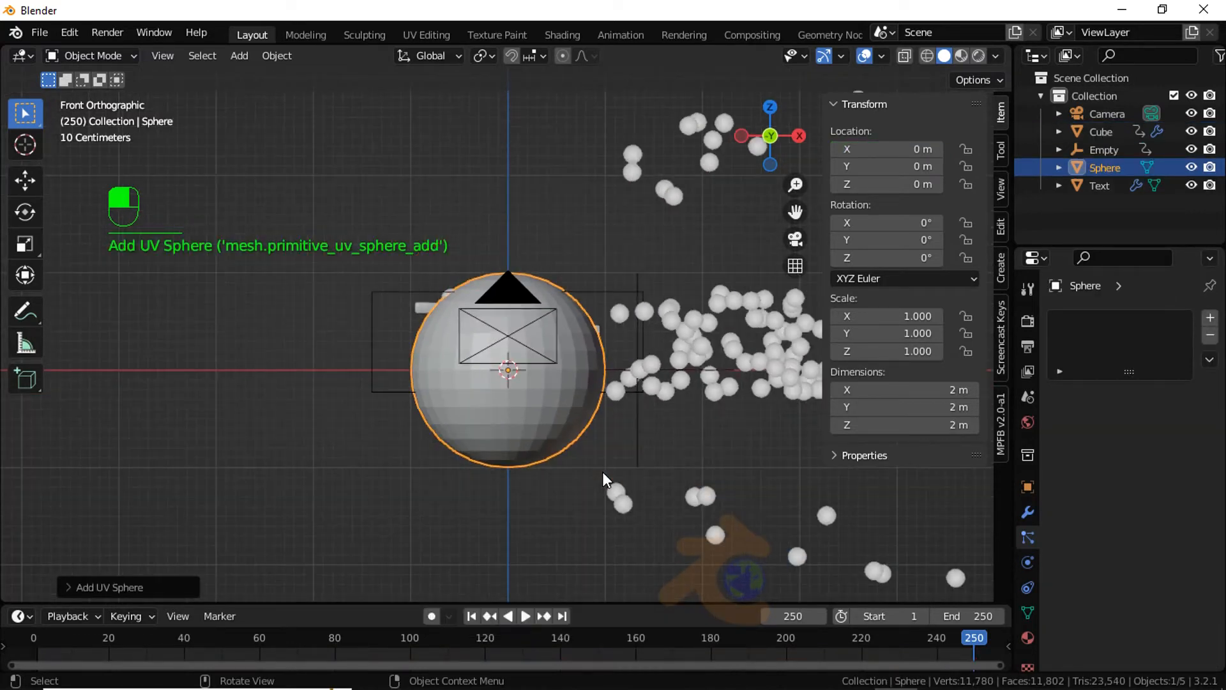
key(Tab)
key(s)
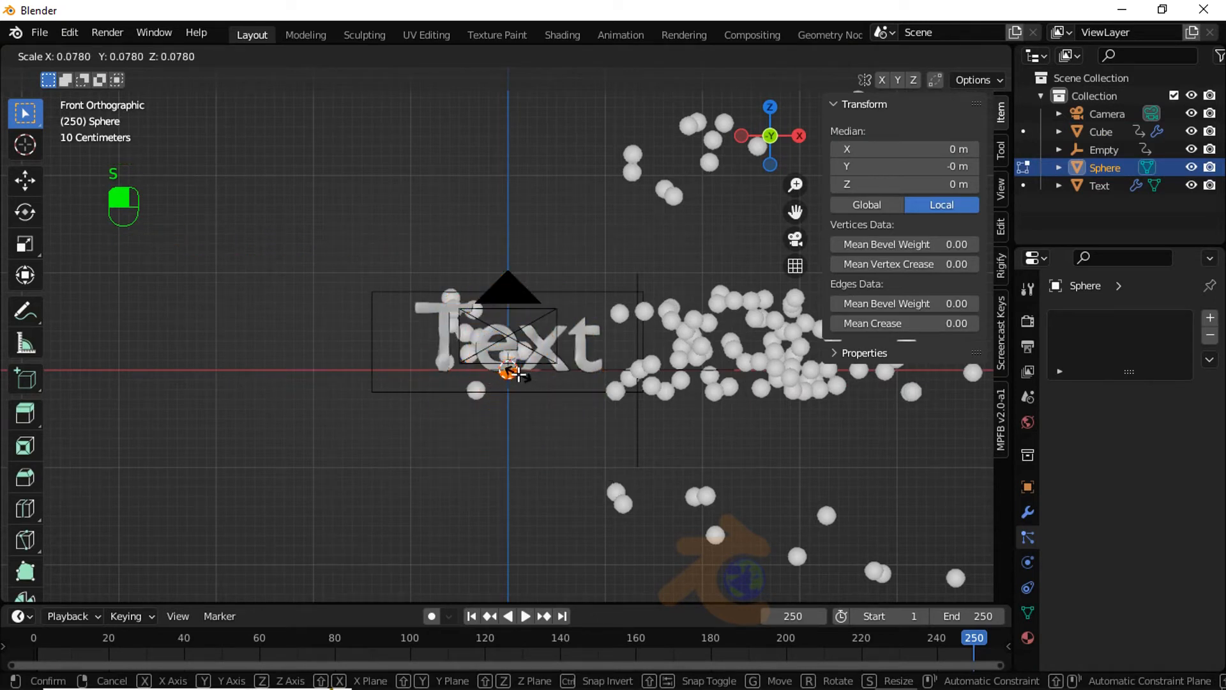
click(520, 376)
key(Tab)
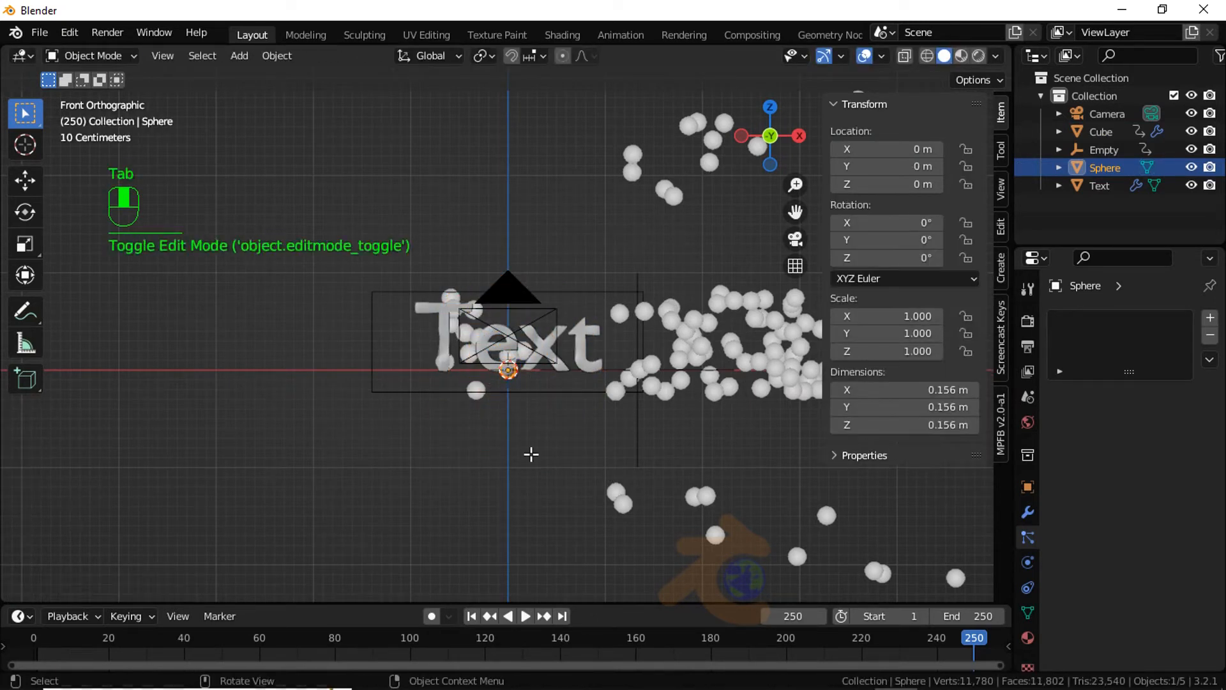
Step: Move the small sphere below the text to about X -1.65 m, Z -2.15 m, and place a duplicate just beside it
key(g)
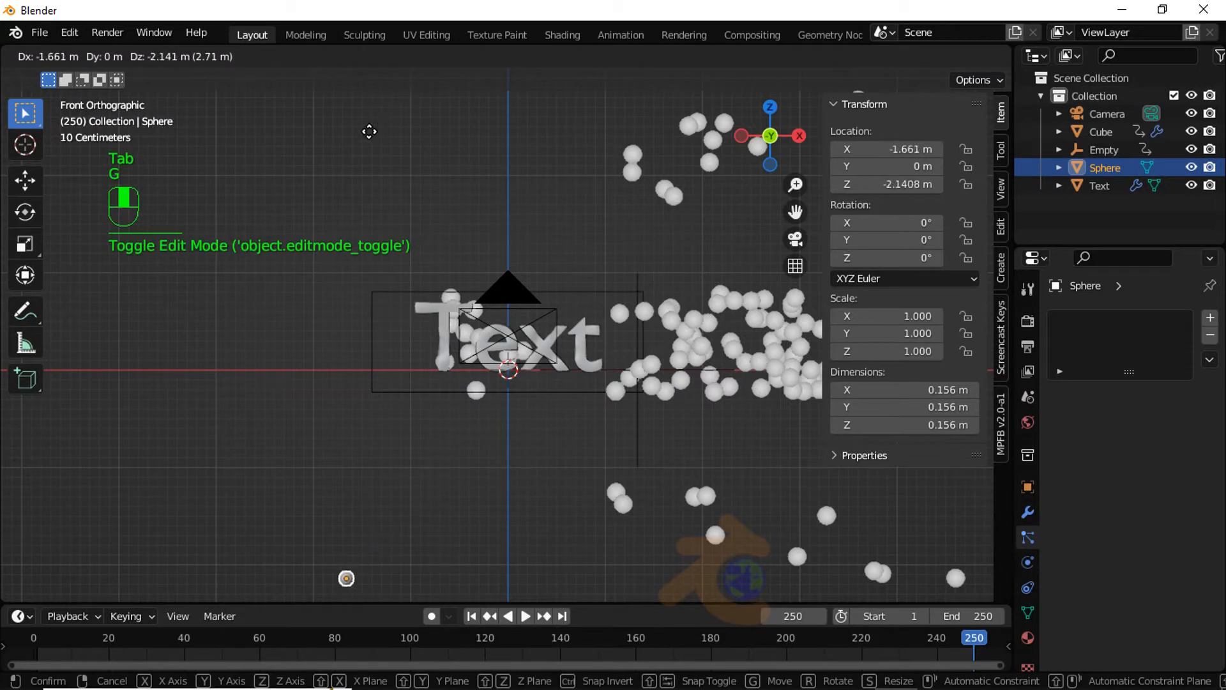
click(370, 132)
scroll(412, 509, down, 1)
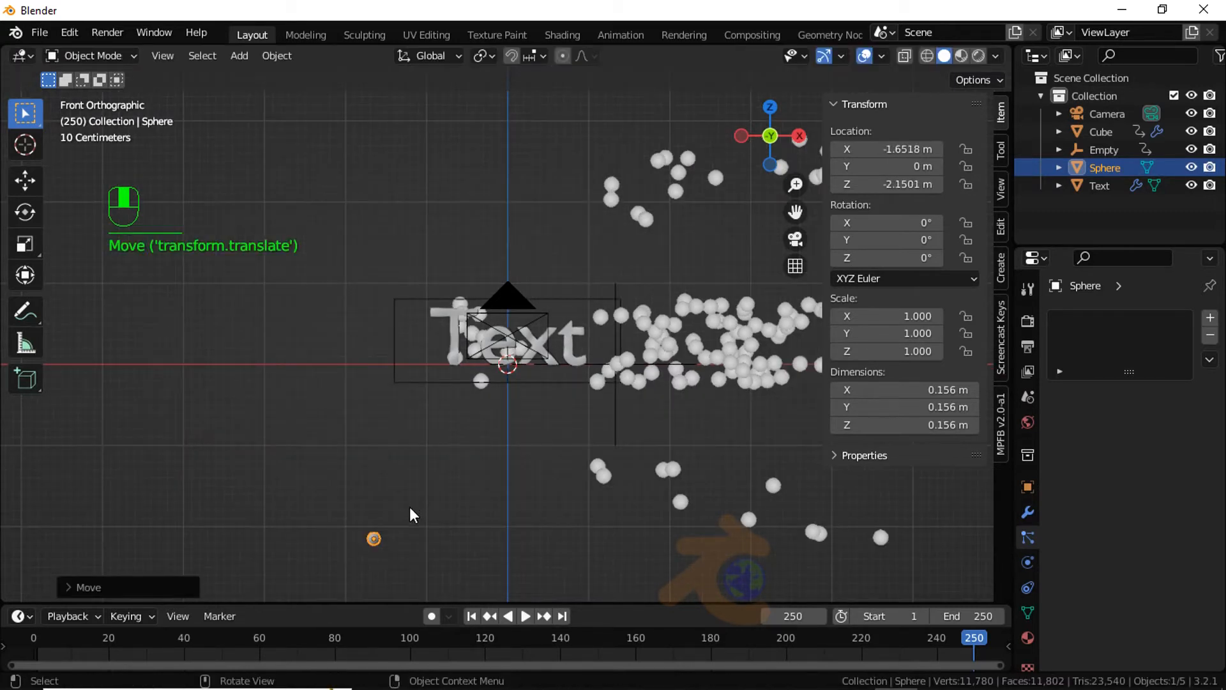
key(shift+d)
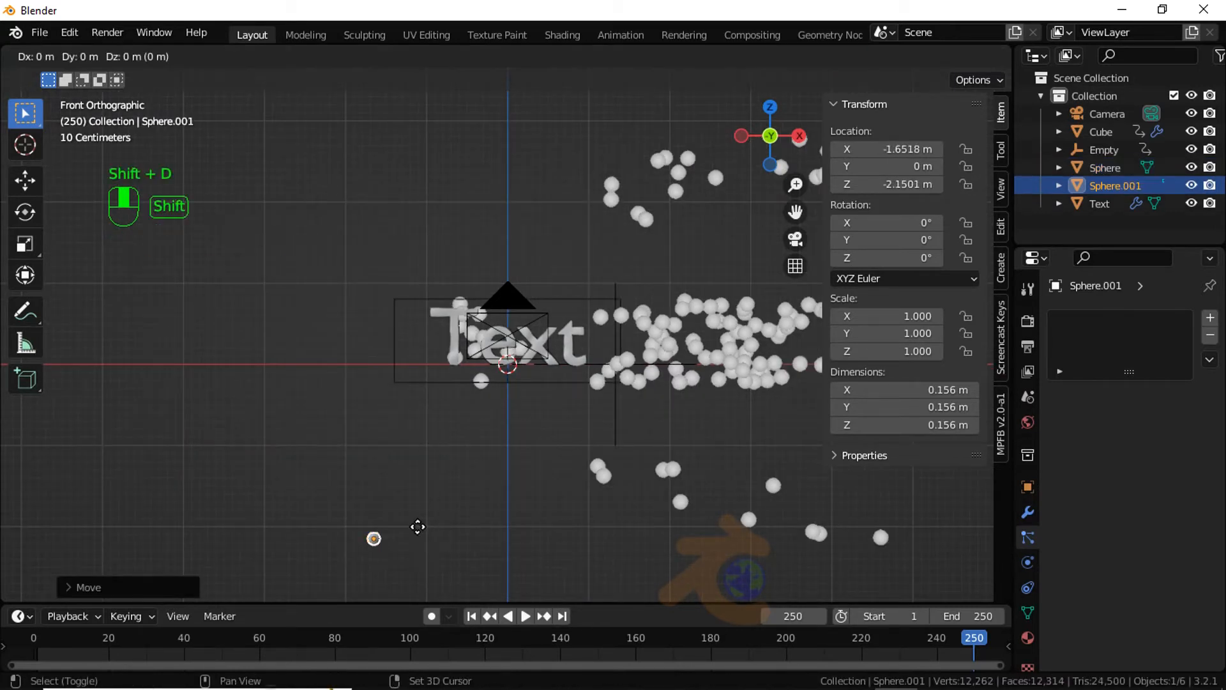
click(437, 527)
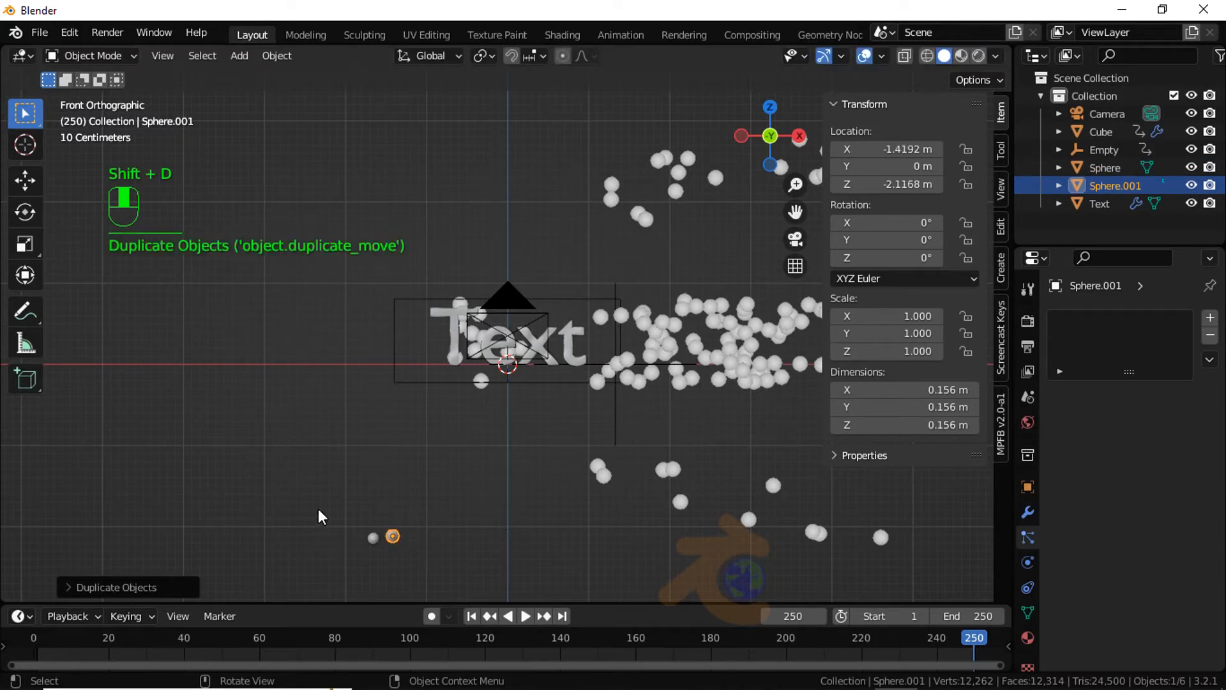
Step: Move both small spheres into a new collection named Collection 2
drag(323, 509, 415, 543)
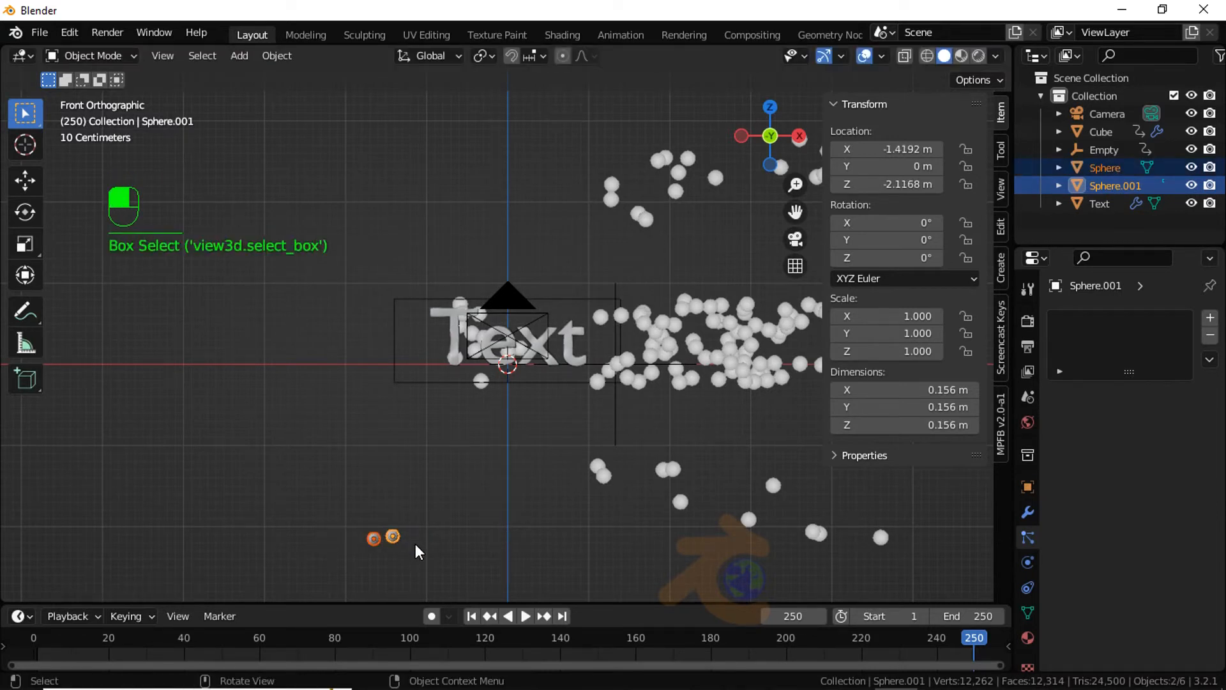
key(m)
click(416, 543)
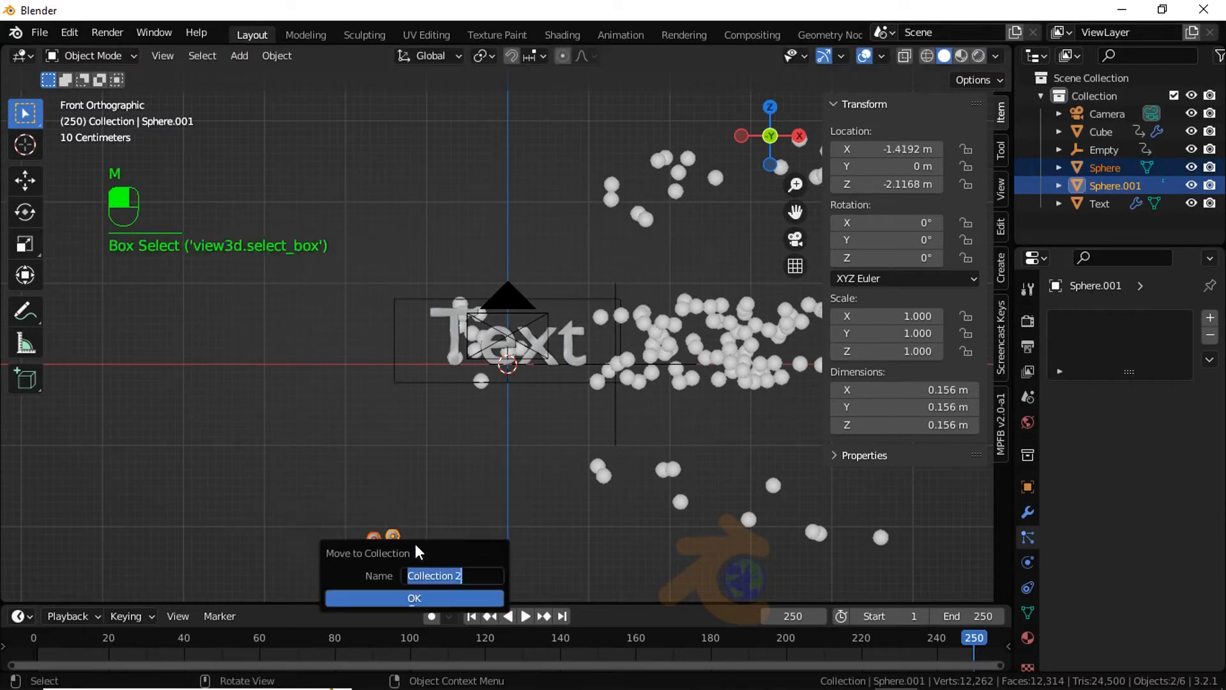
click(416, 597)
Step: Turn off Show Emitter for both render and viewport display in the cube's particle system
scroll(447, 484, up, 2)
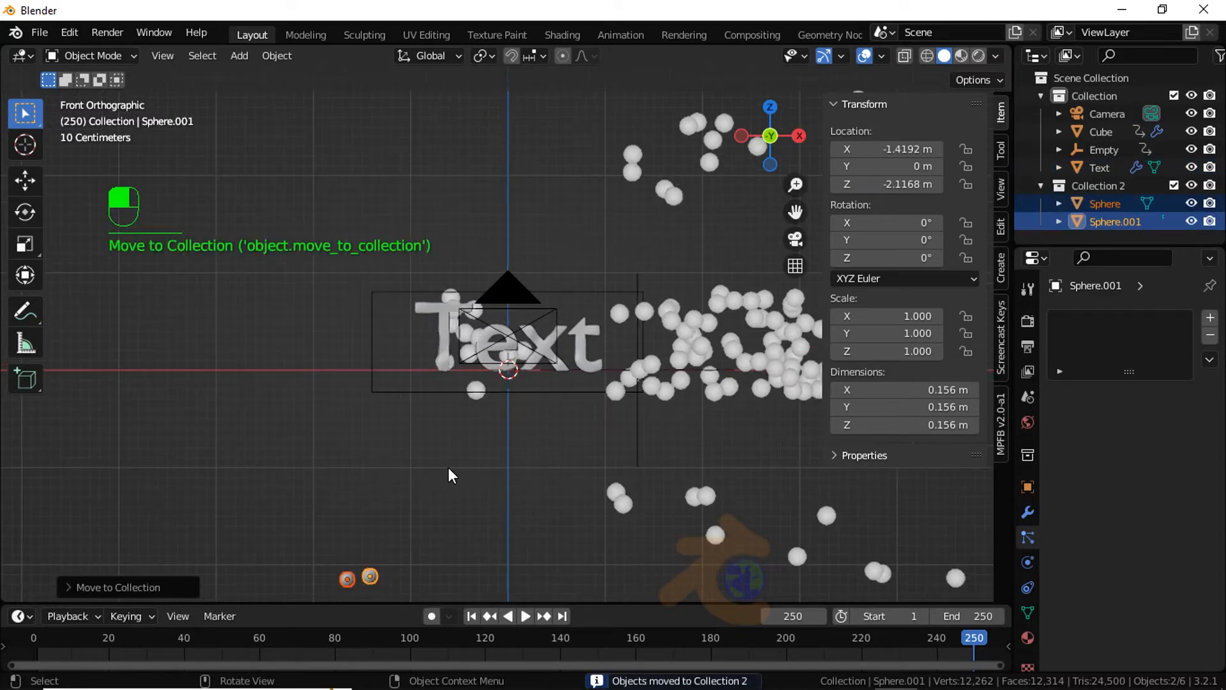
scroll(474, 399, up, 2)
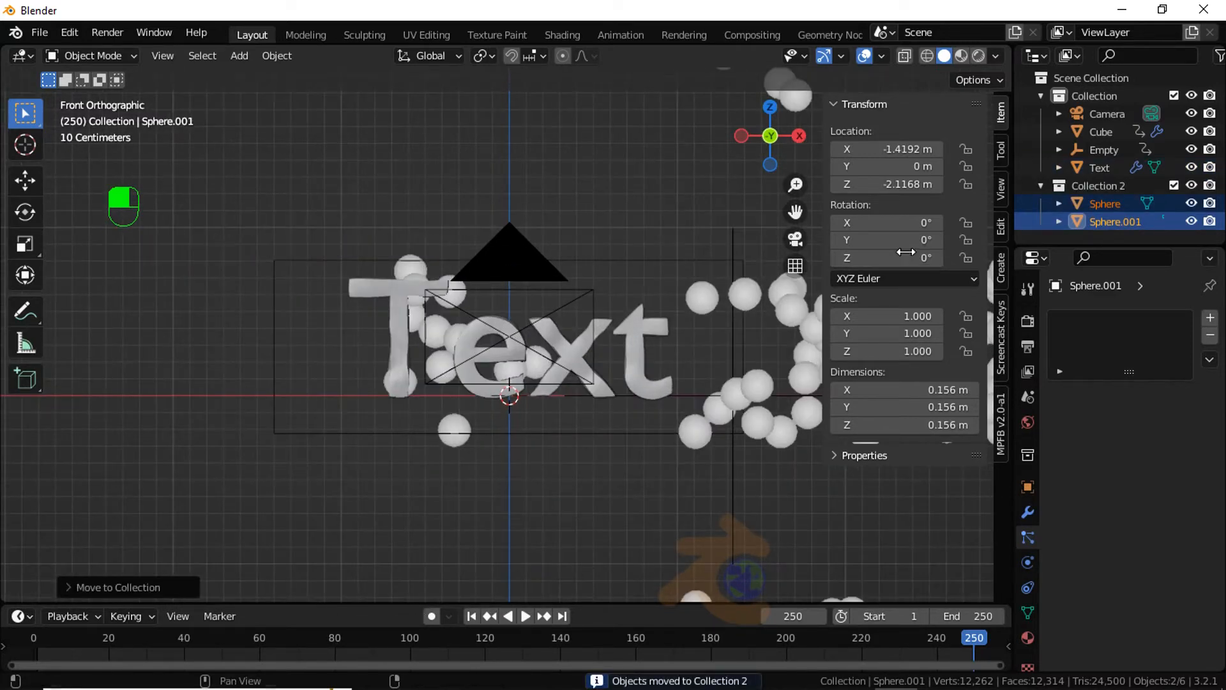
click(1103, 137)
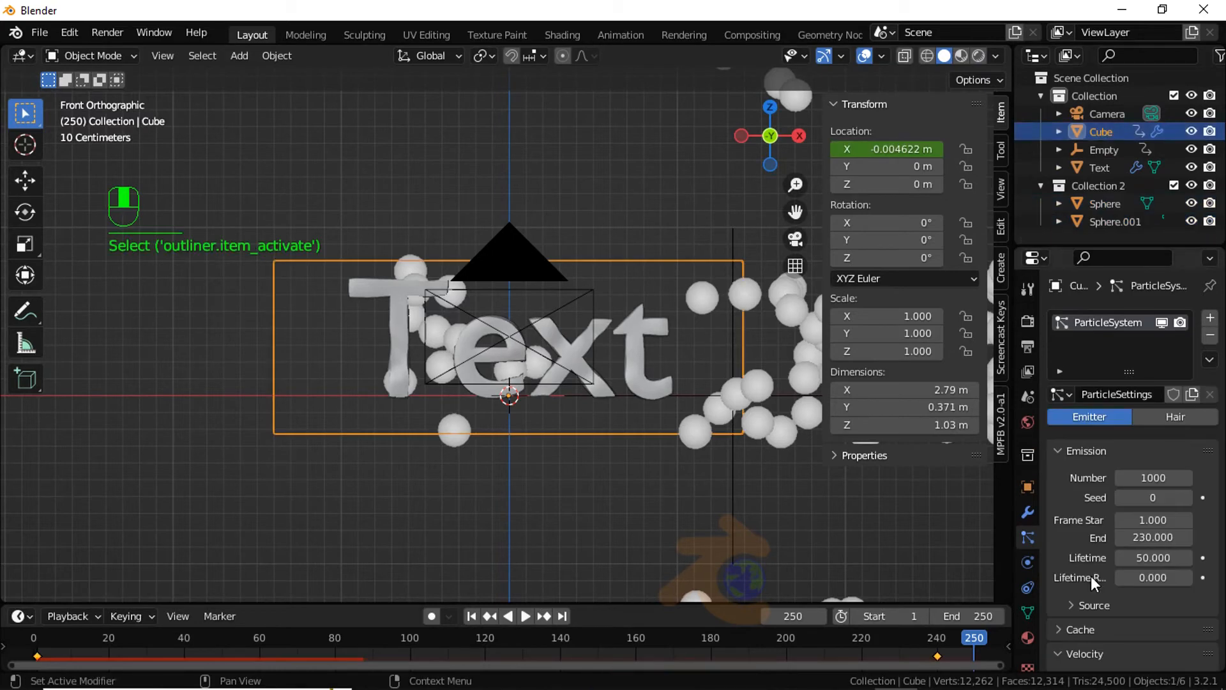
scroll(1091, 578, down, 3)
scroll(1091, 577, down, 12)
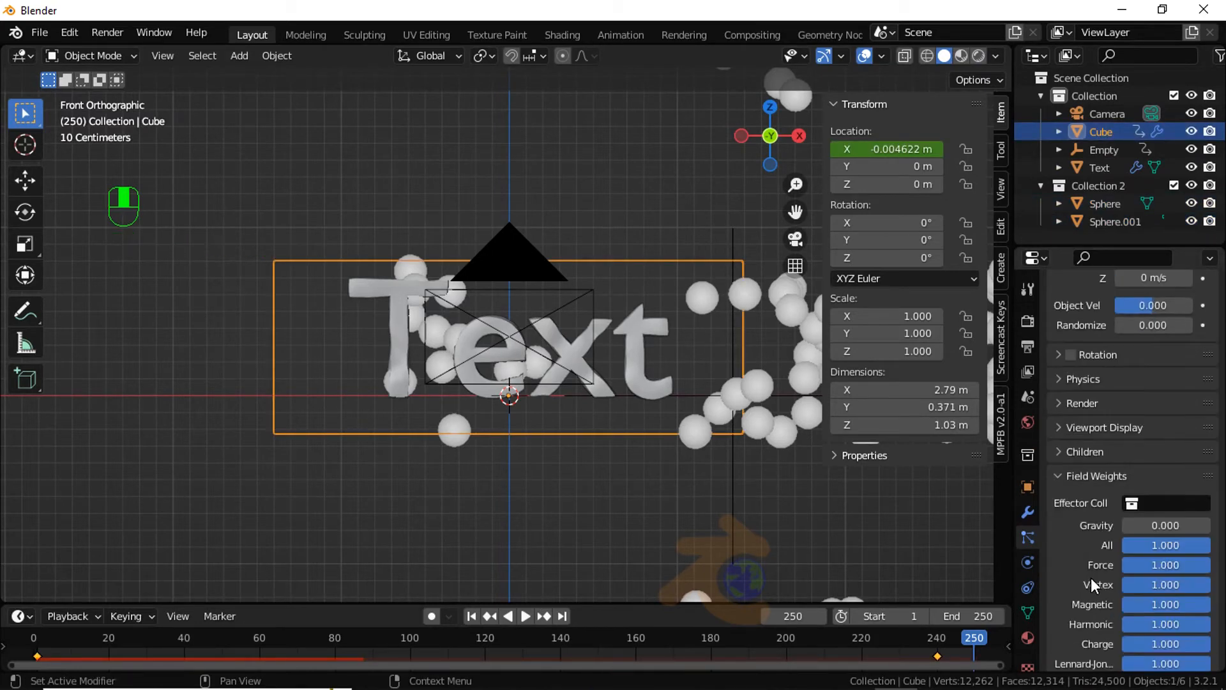
scroll(1130, 547, up, 5)
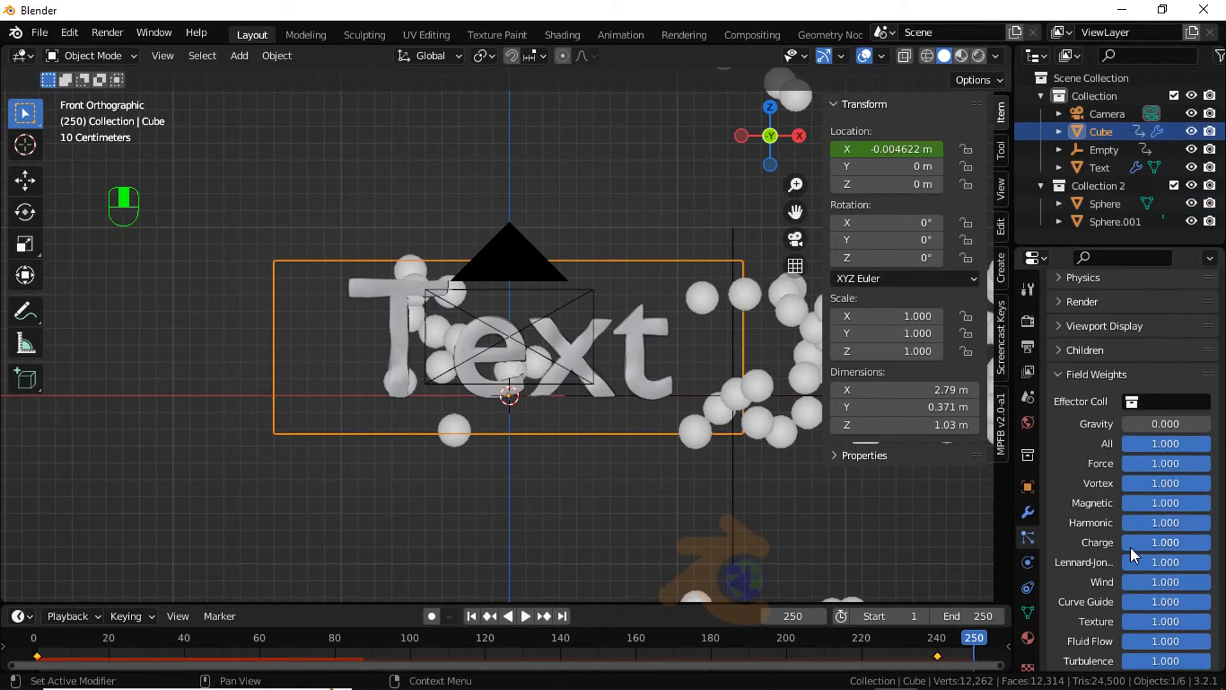
click(1059, 373)
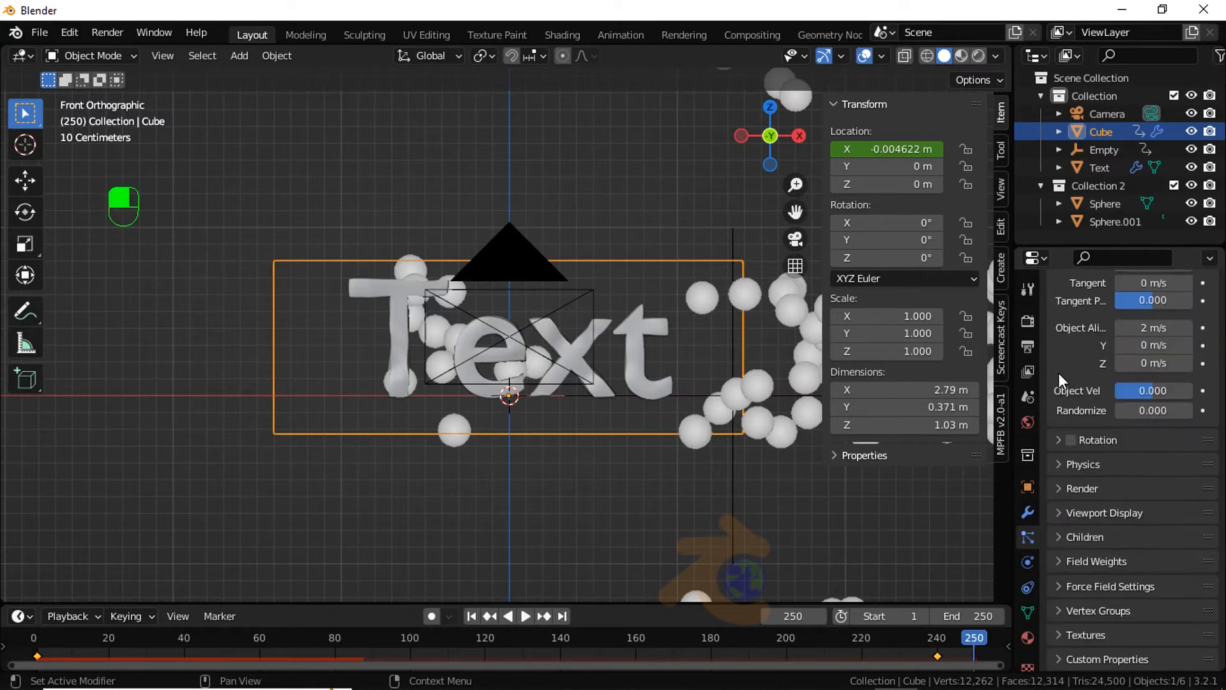
scroll(1128, 586, up, 2)
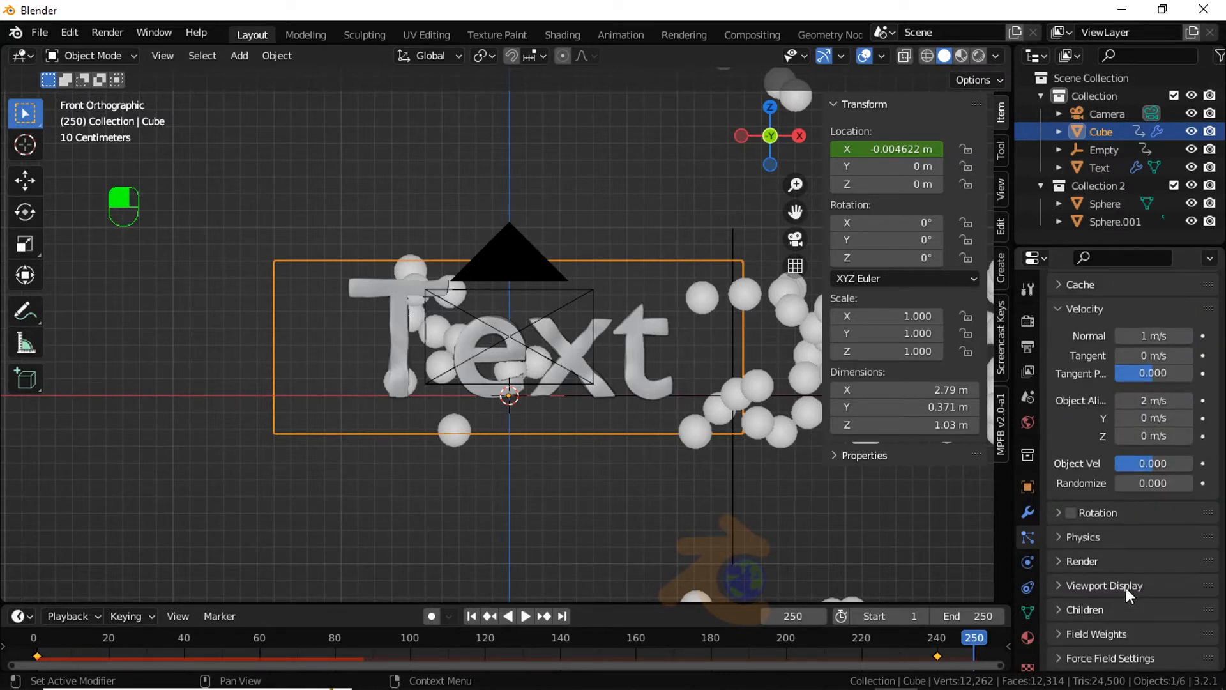
click(1095, 561)
scroll(1097, 563, down, 5)
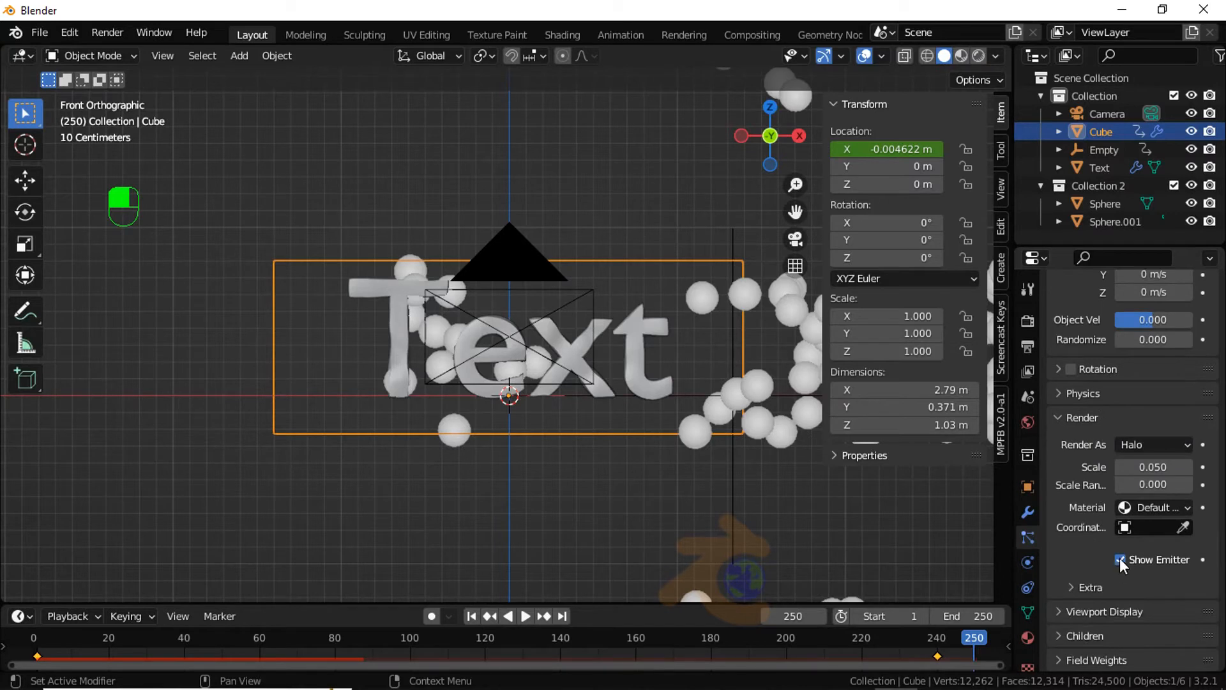
click(1120, 559)
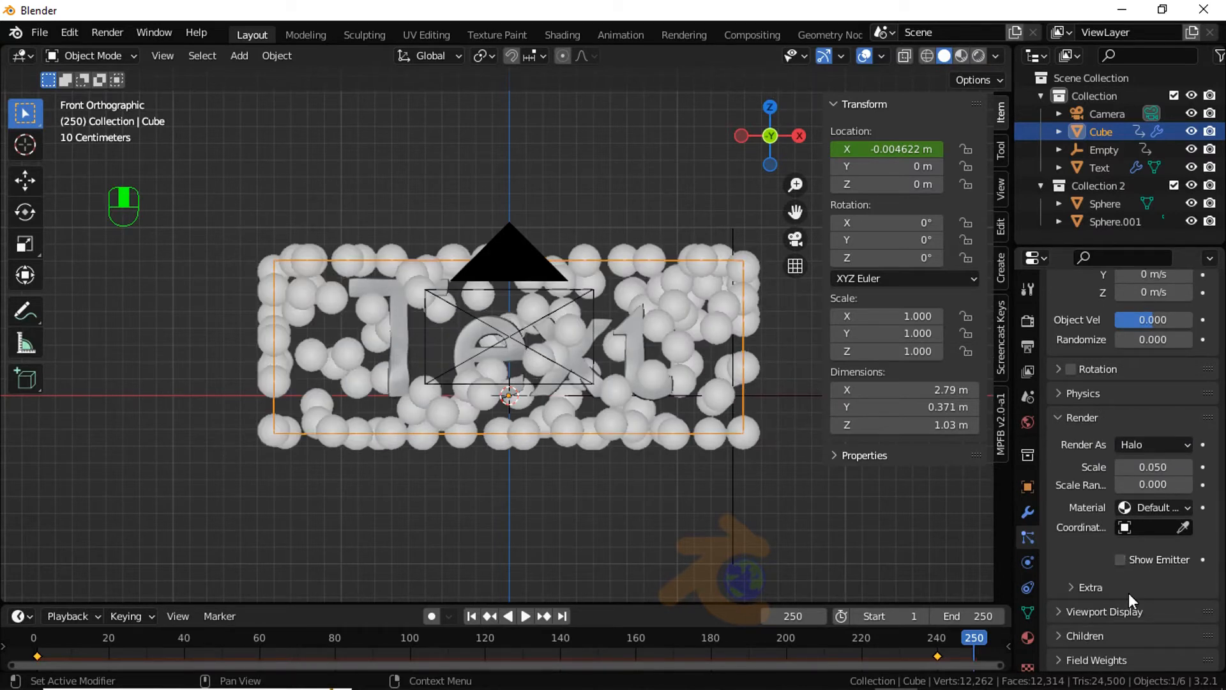
click(1106, 608)
scroll(1121, 608, down, 4)
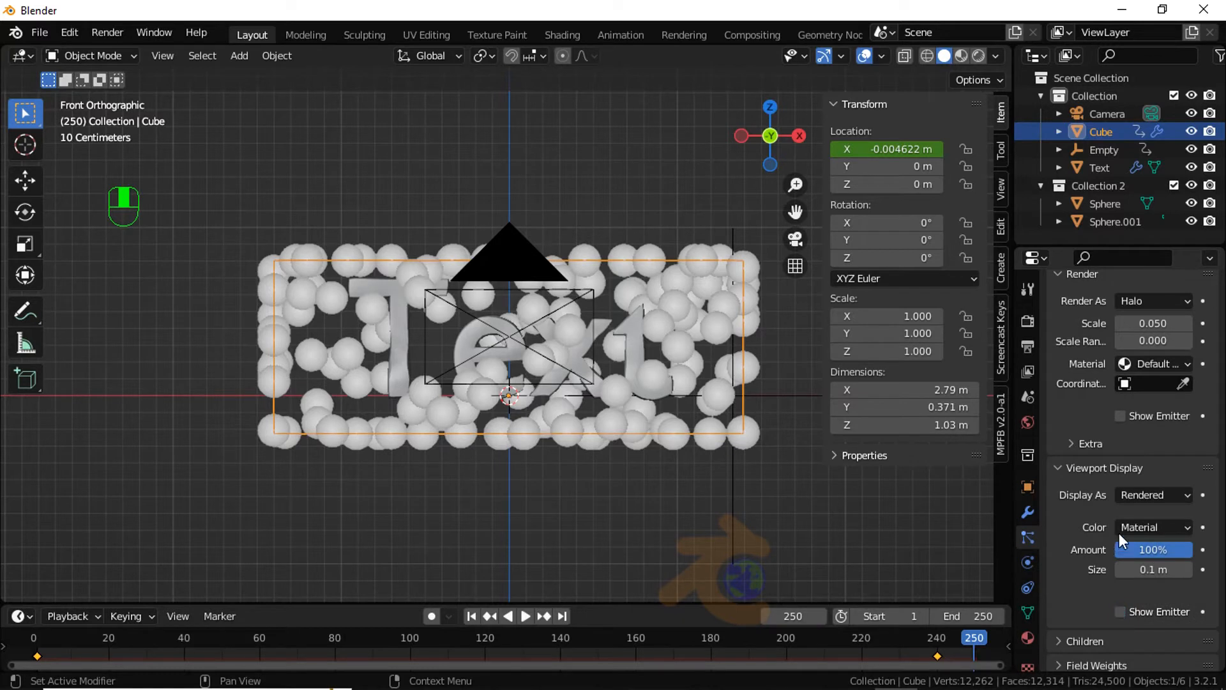
scroll(1119, 533, up, 1)
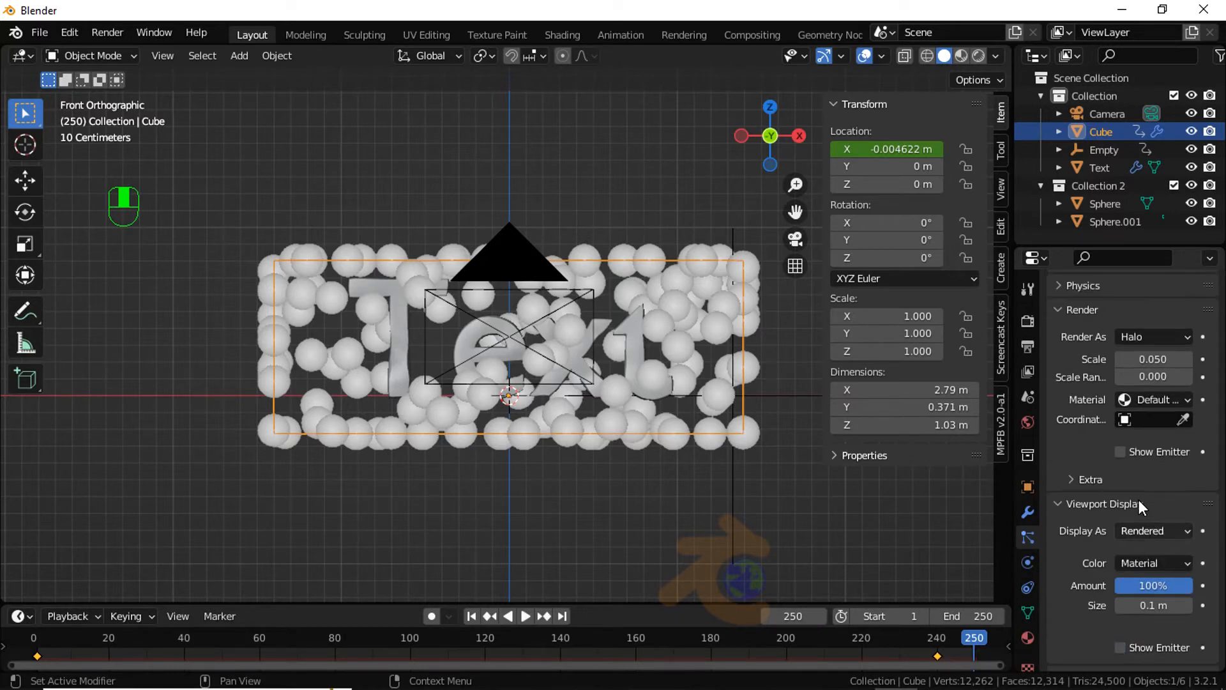
Step: Render the cube's particles as a collection, using Collection 2 as the instance collection
click(1151, 339)
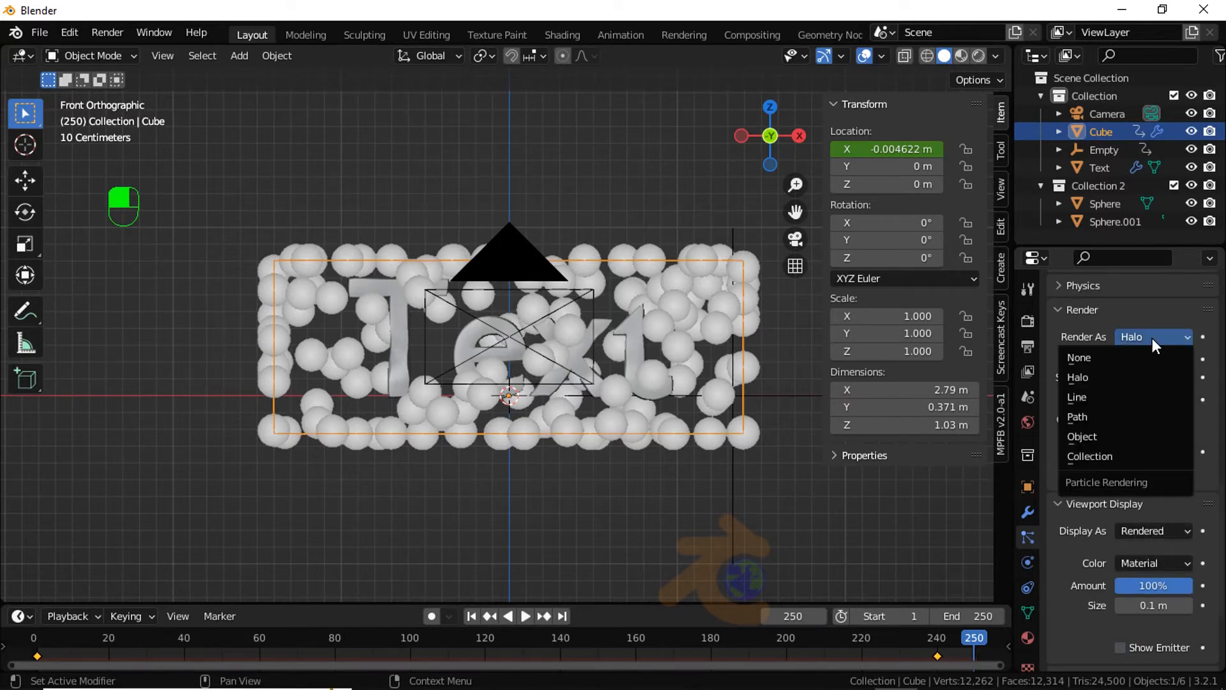
click(1091, 457)
click(1143, 470)
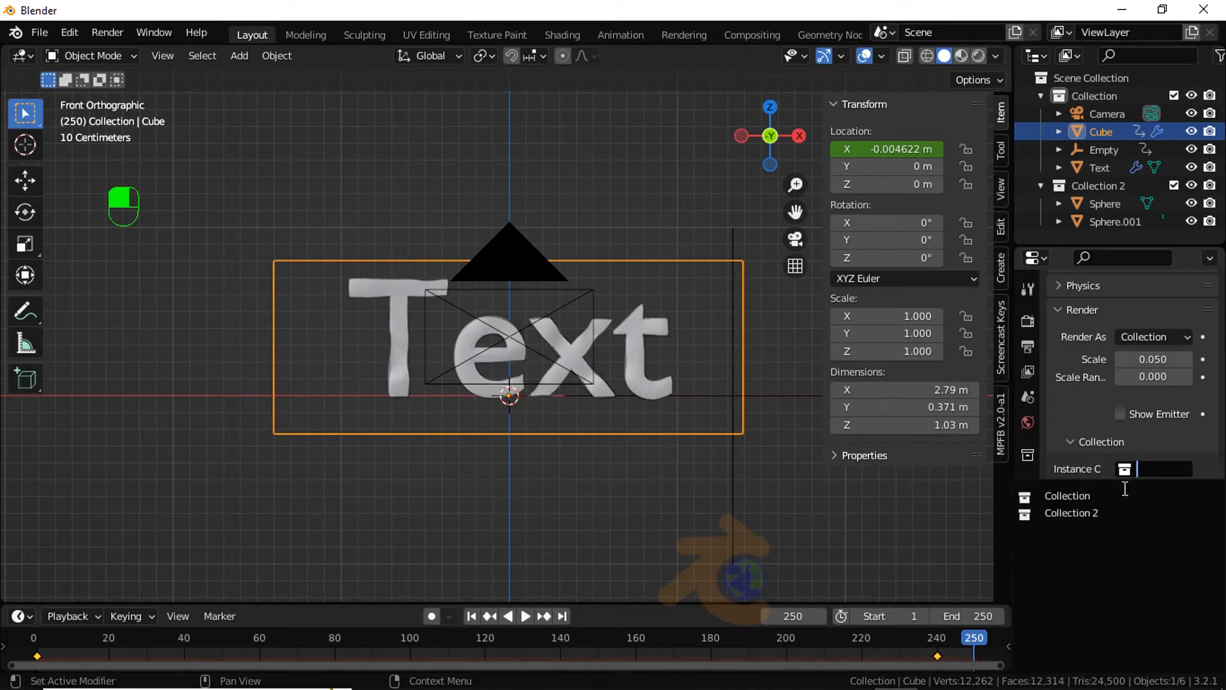
click(1079, 514)
click(882, 525)
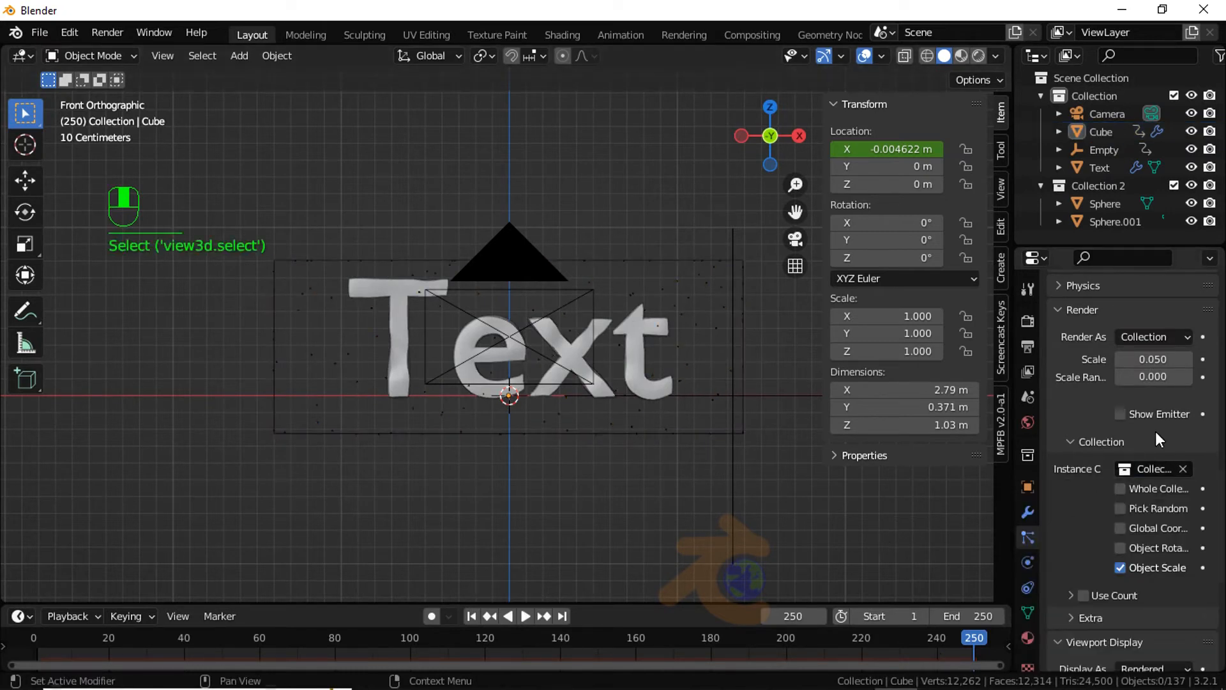
Step: Set the particles' render scale to 0.190 and their scale randomness to 0.5
drag(1150, 359, 1166, 362)
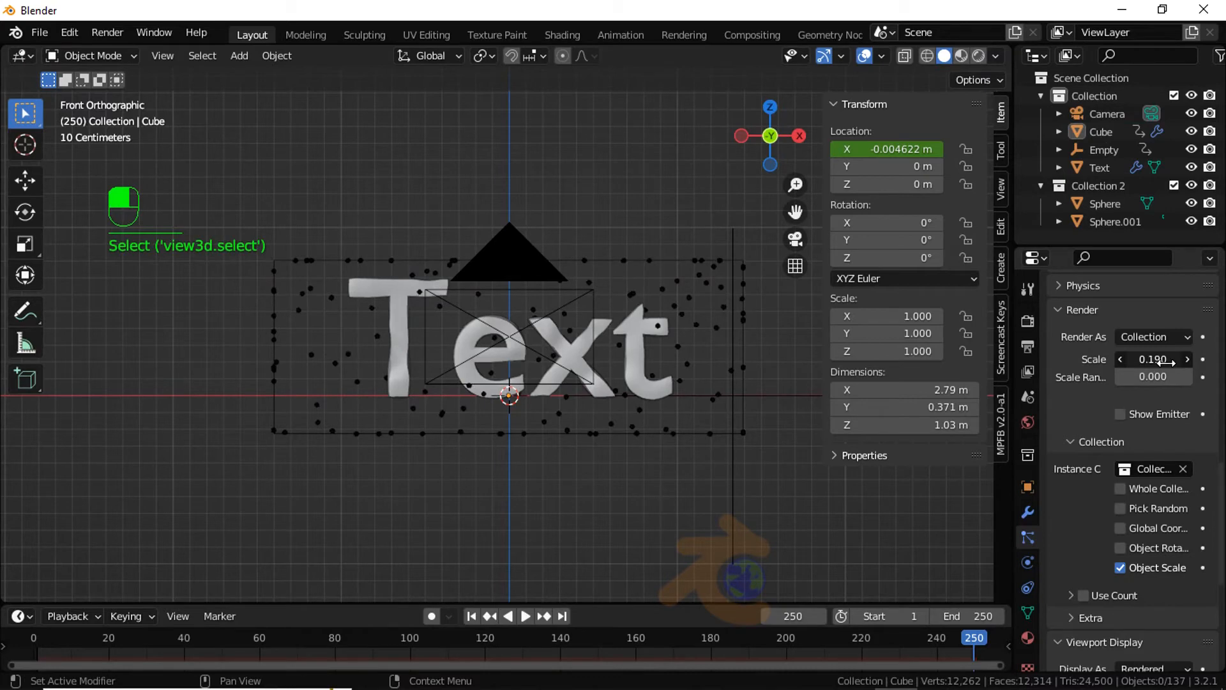
scroll(646, 493, up, 10)
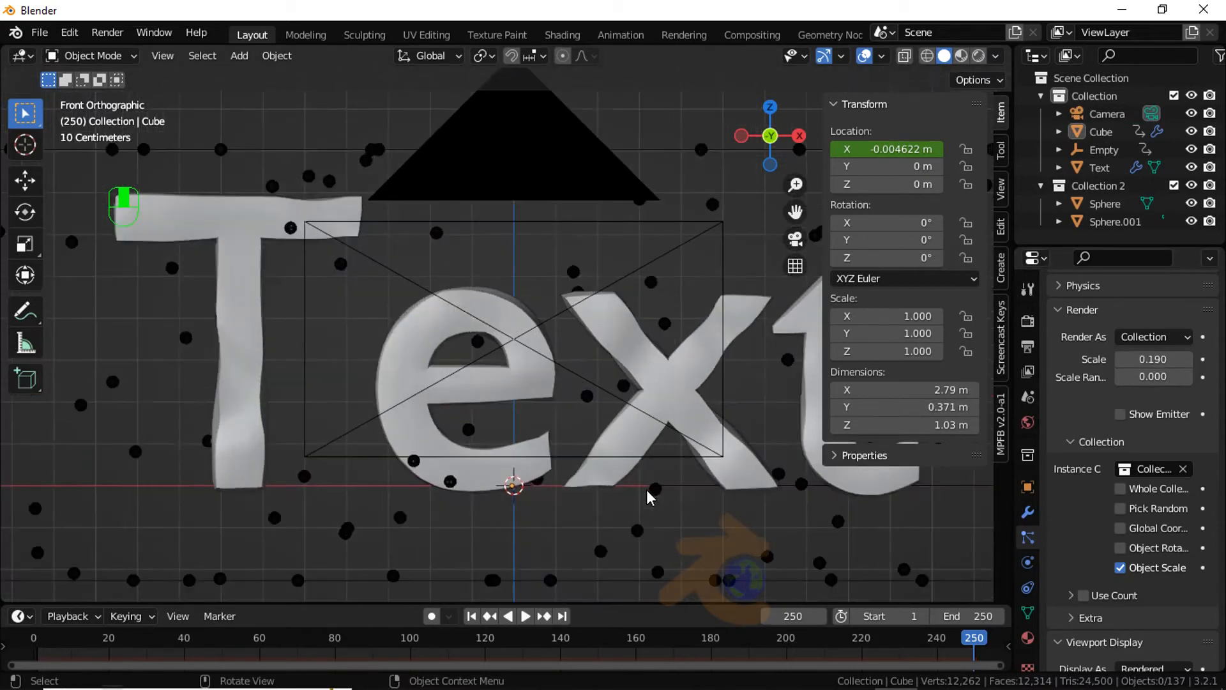
scroll(652, 487, down, 6)
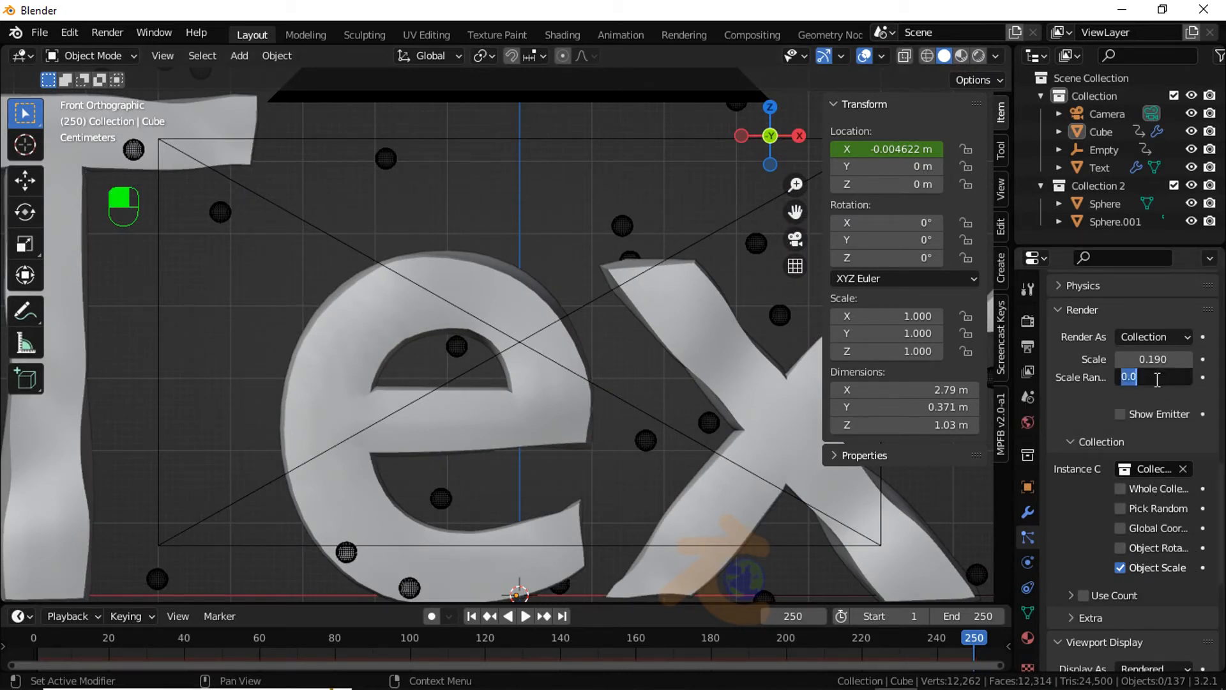
key(BackSpace)
text(.5)
key(Return)
Step: Play the animation to check the sphere particles moving around the text
scroll(511, 517, down, 7)
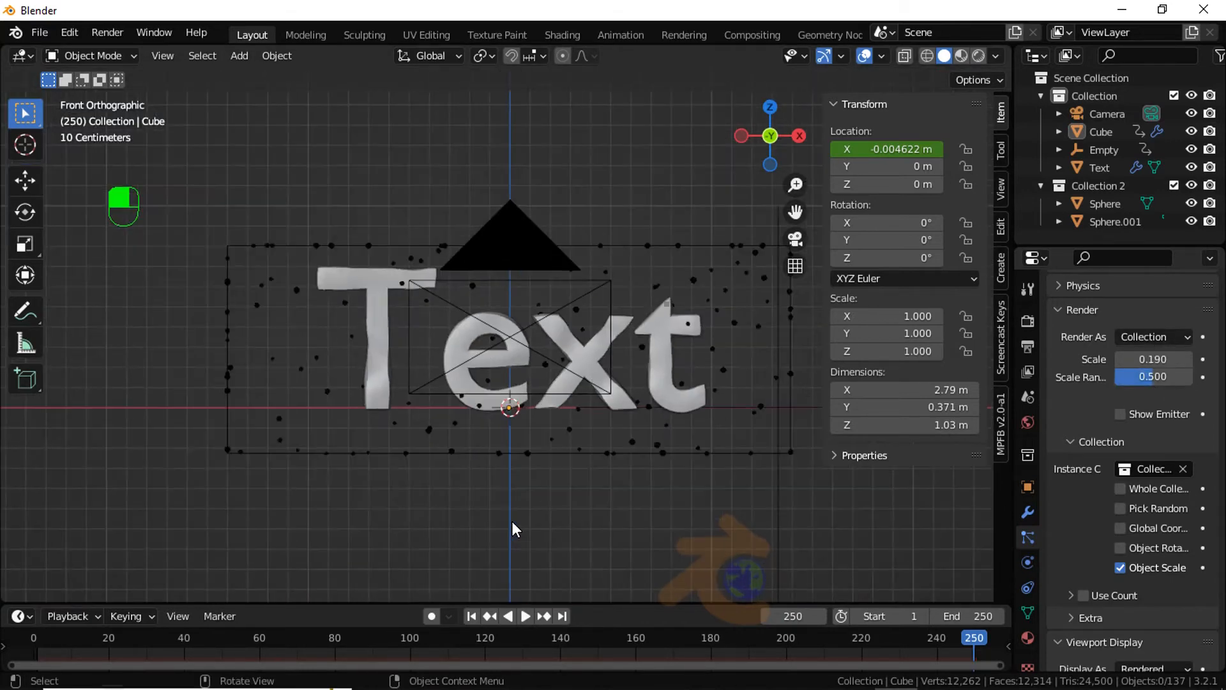
scroll(513, 524, down, 3)
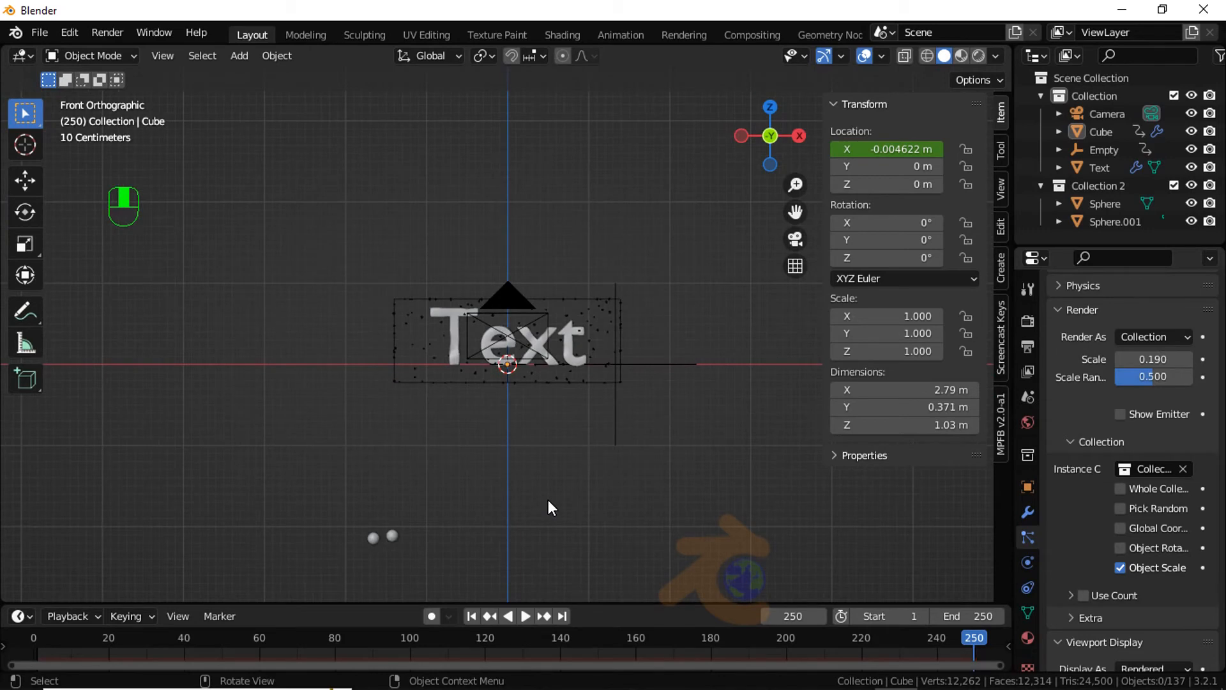
scroll(548, 500, up, 6)
key(space)
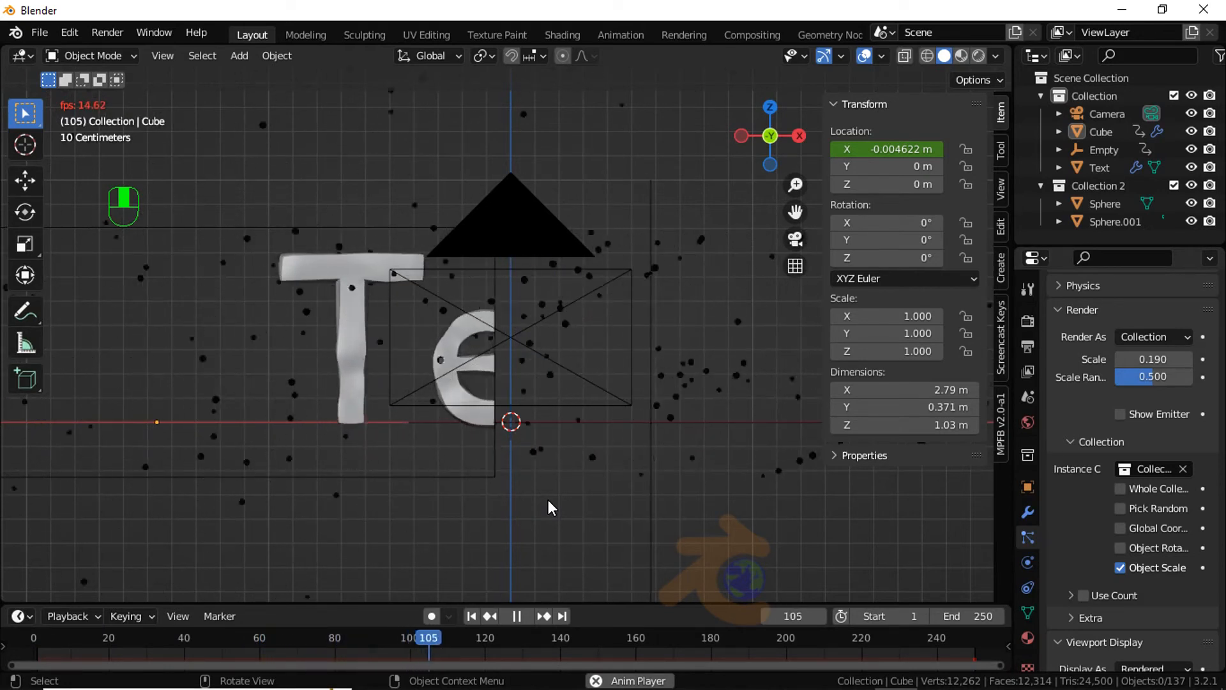
Step: Stop the playback and check the text and particles close up in rendered shading before returning to solid shading
key(space)
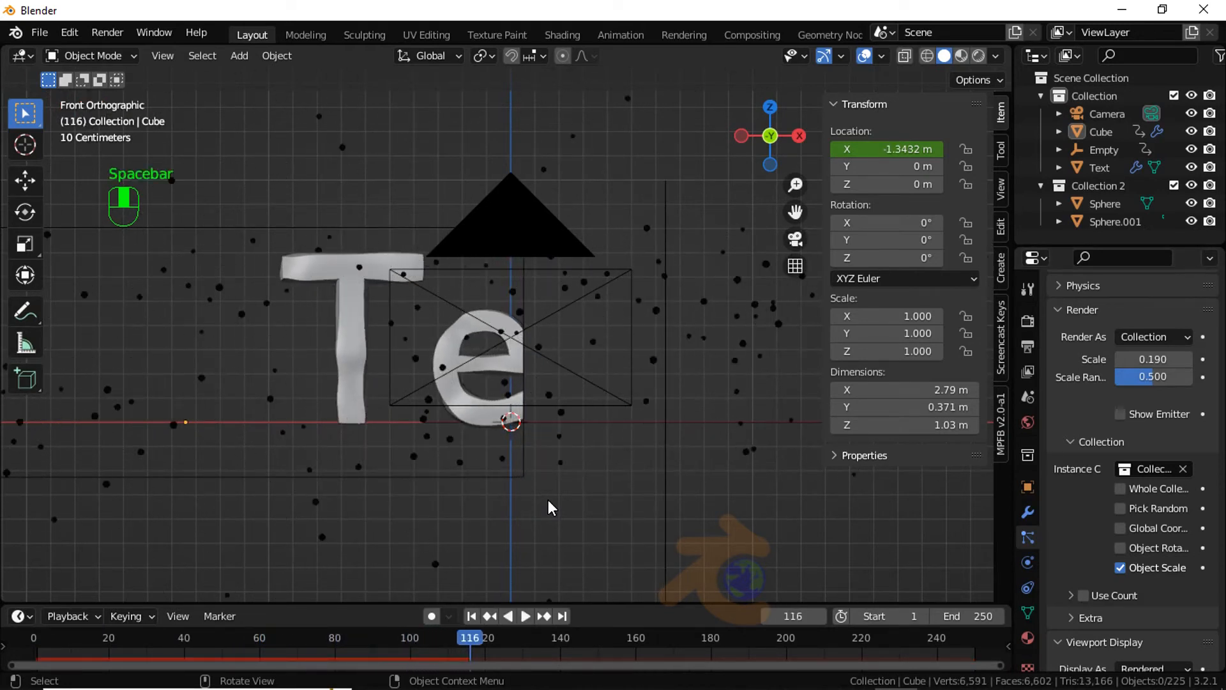
scroll(548, 506, up, 5)
click(980, 57)
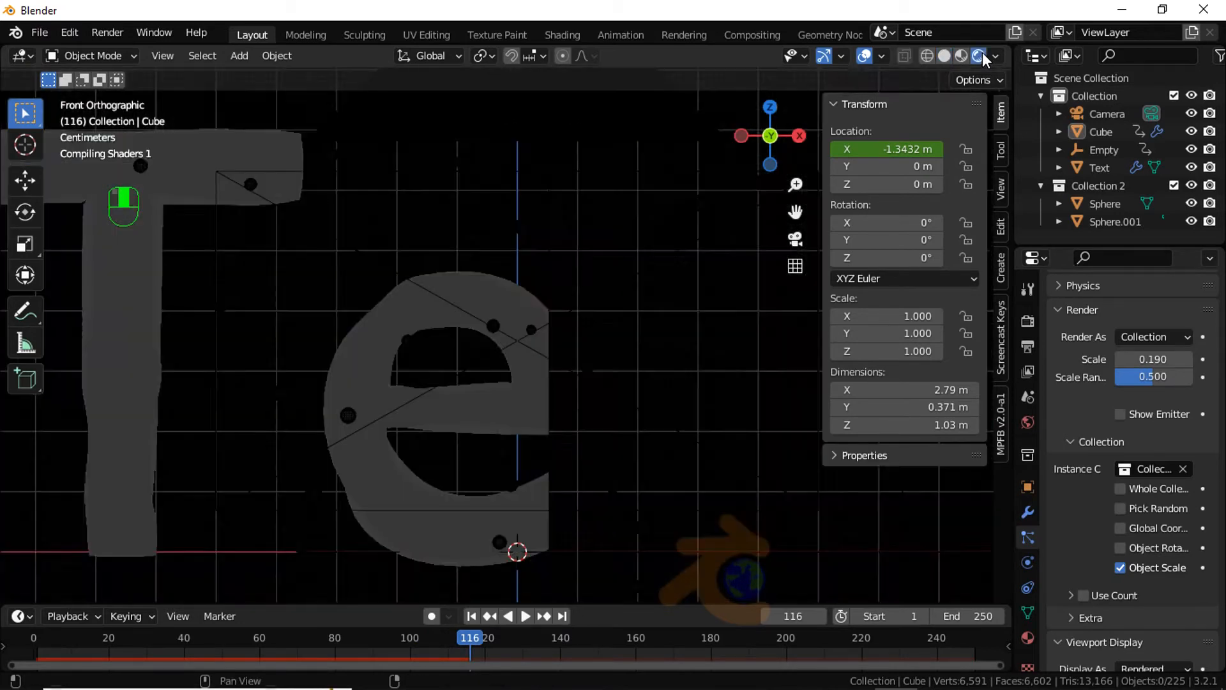
click(944, 57)
scroll(493, 328, down, 6)
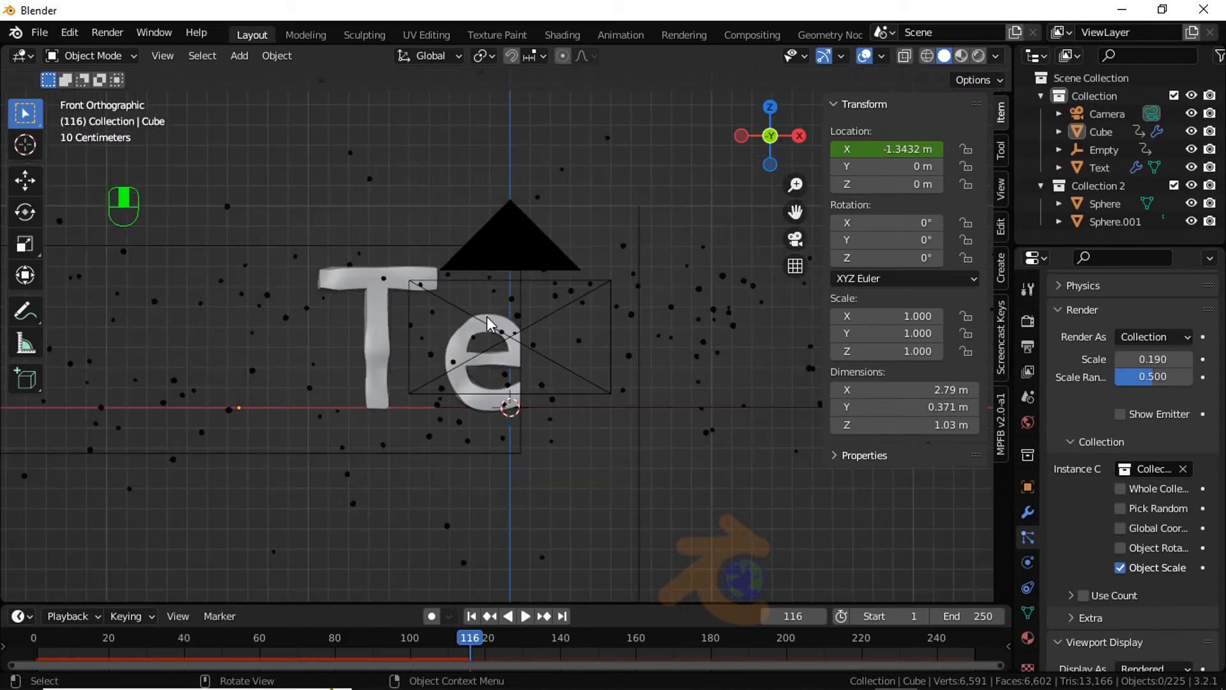
Step: Set the cube's viewport display to Textured and deselect it
click(432, 456)
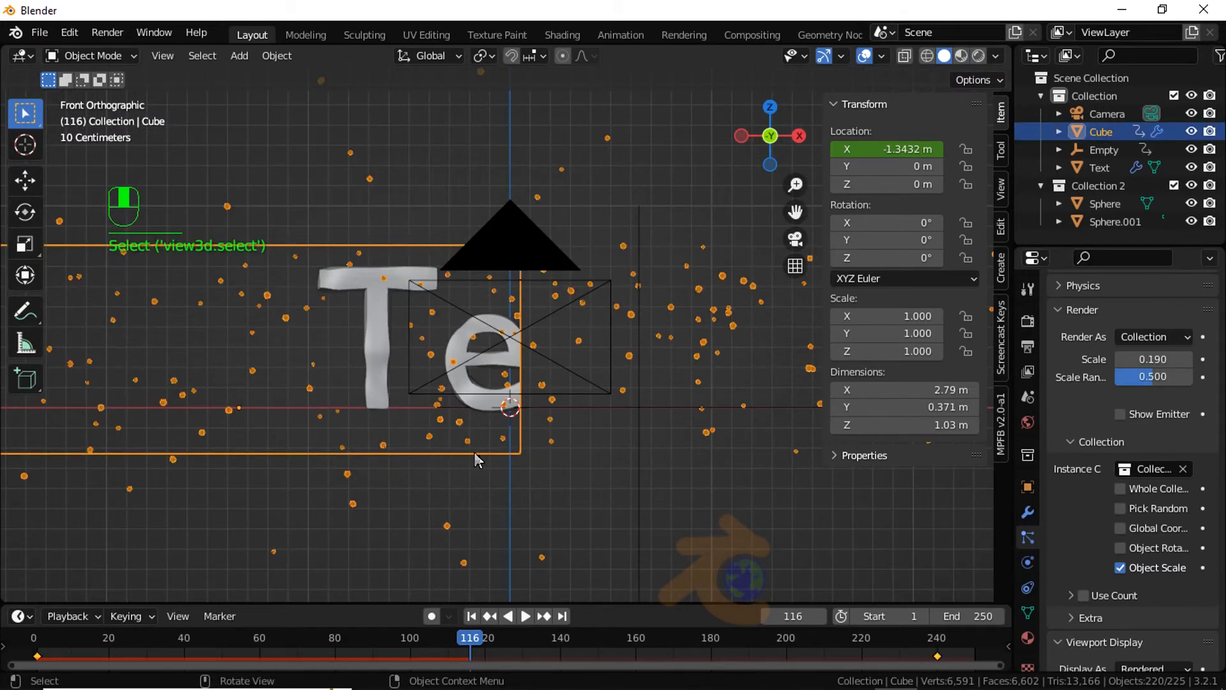
click(1028, 486)
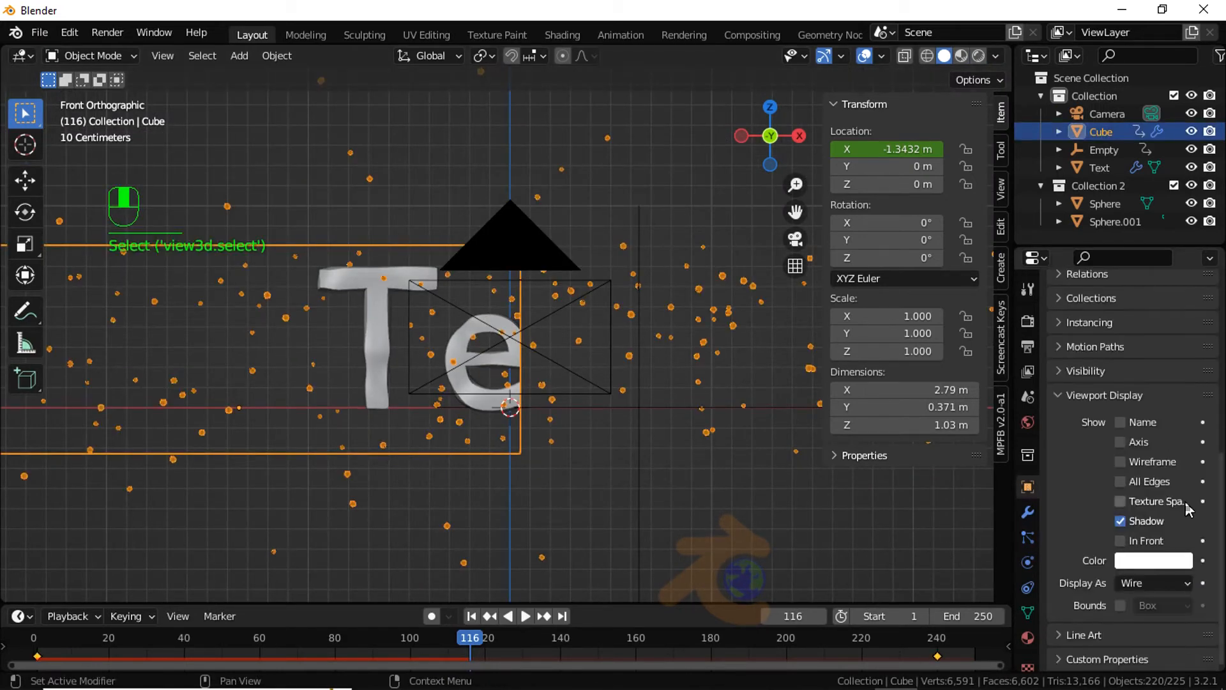
click(1155, 583)
click(1130, 502)
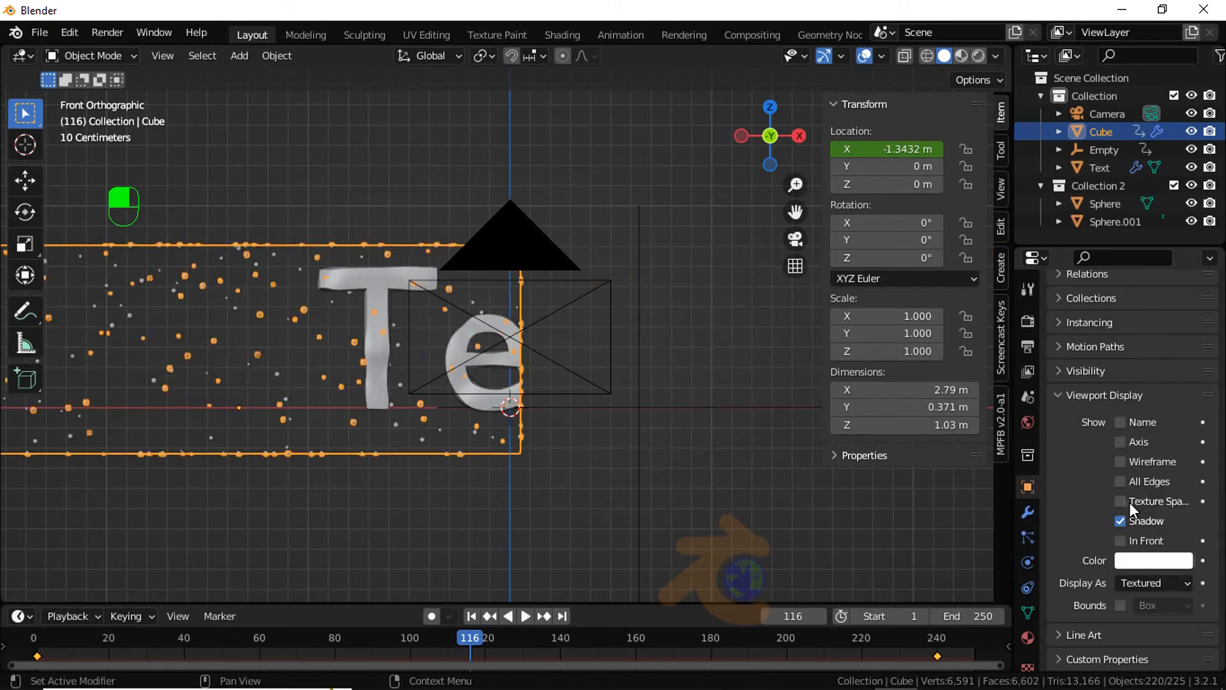
click(730, 530)
Step: Play the animation to check how the shaded sphere particles move around the text
scroll(584, 509, up, 2)
key(space)
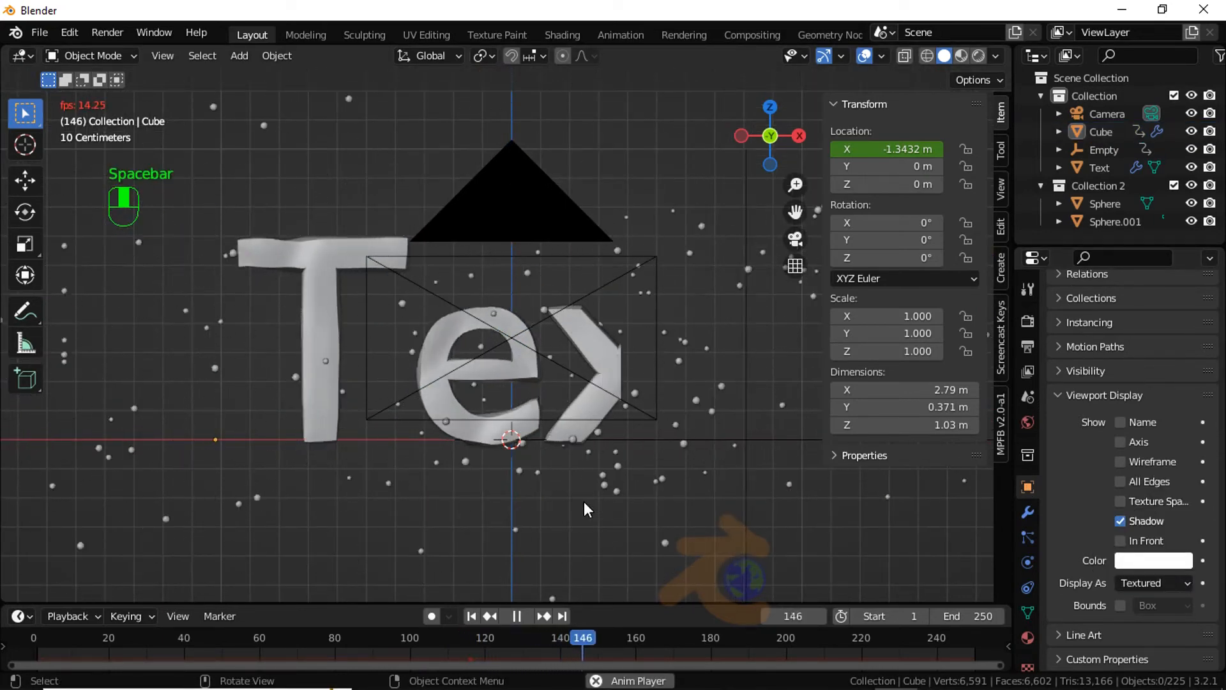
key(space)
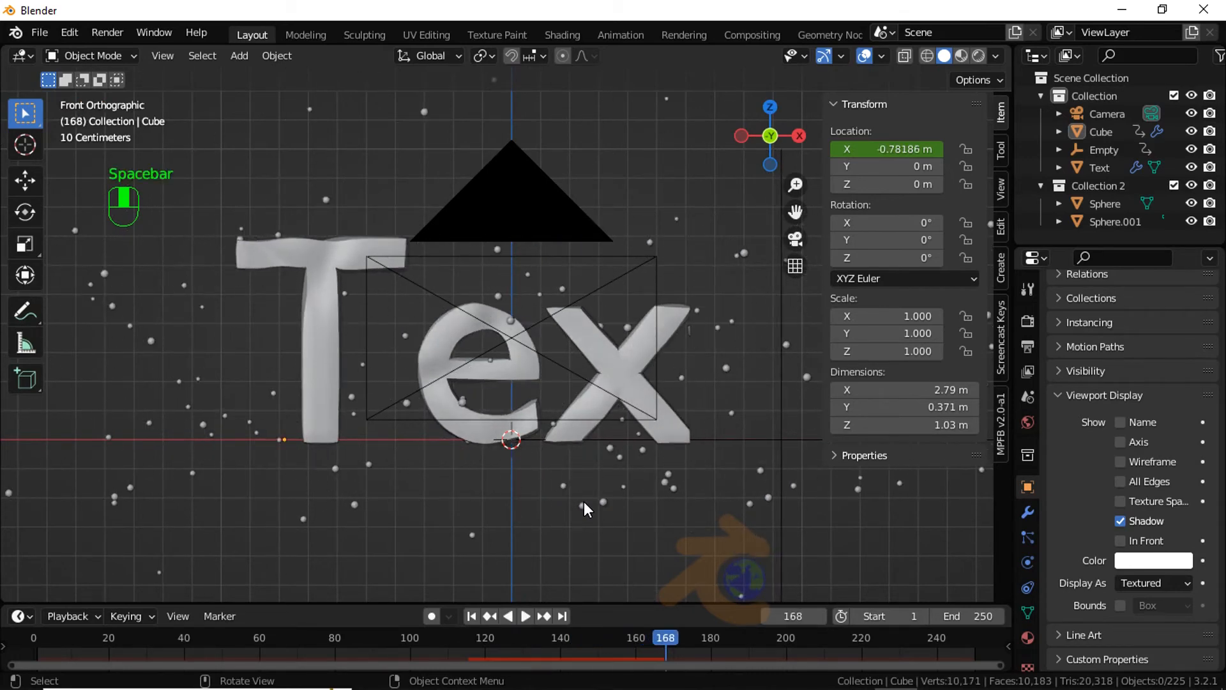
Step: Switch to the camera view and advance the animation from the first frame to frame 171
key(KP_0)
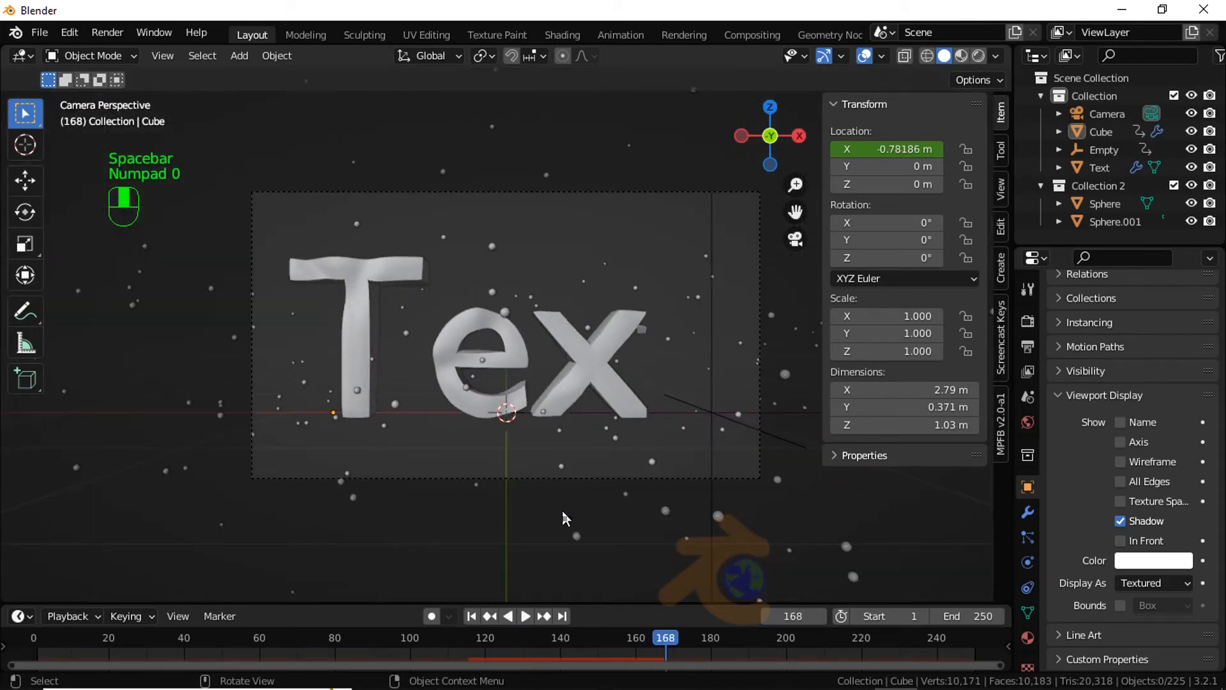
click(473, 617)
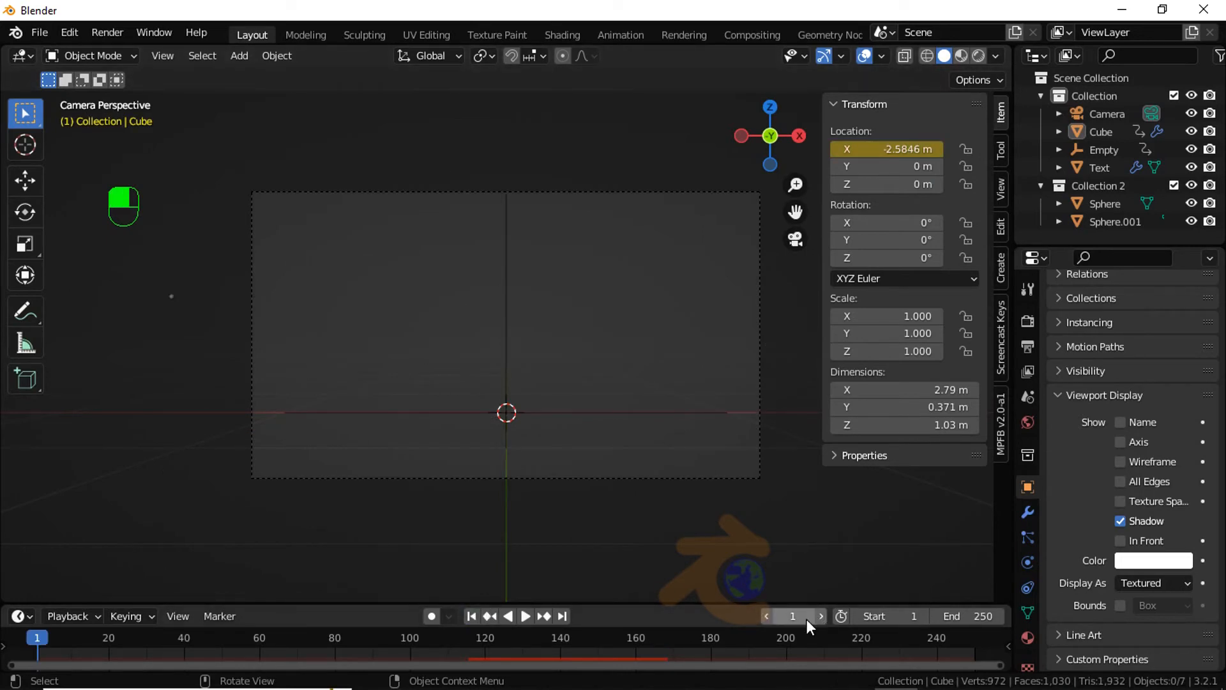
drag(798, 616, 982, 616)
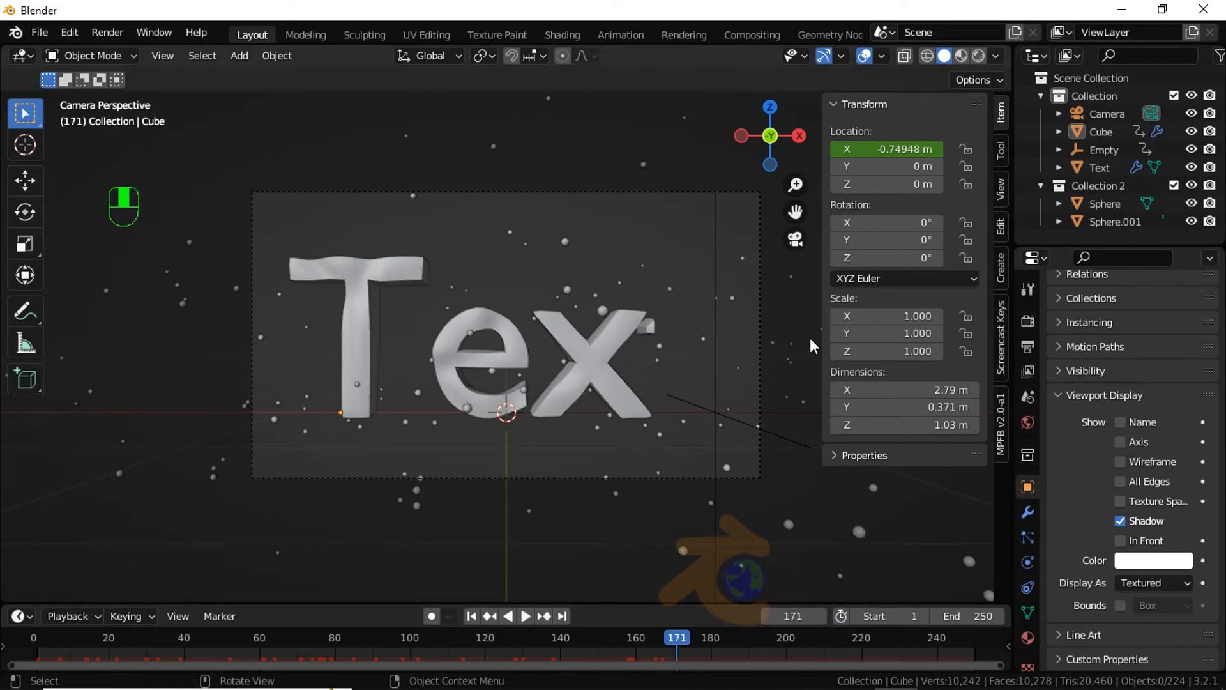
Step: Hide the sidebar and split the 3D viewport into two side-by-side views, fitting the camera frame in the first one
key(n)
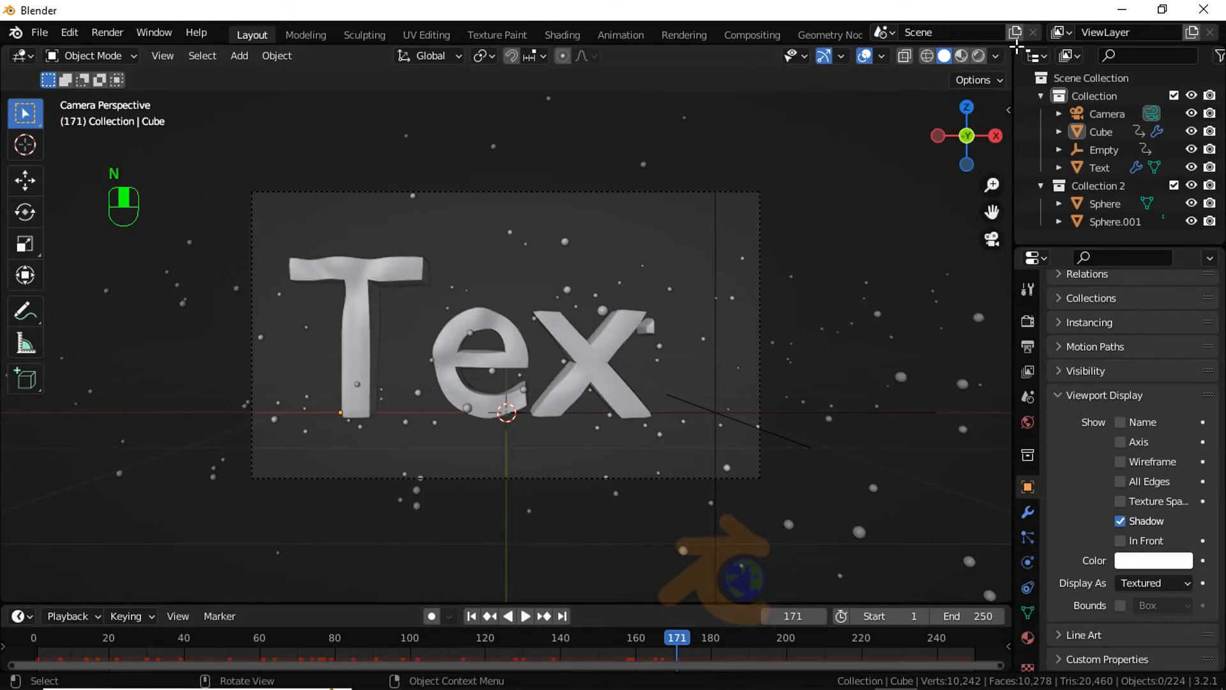
drag(1014, 48, 561, 157)
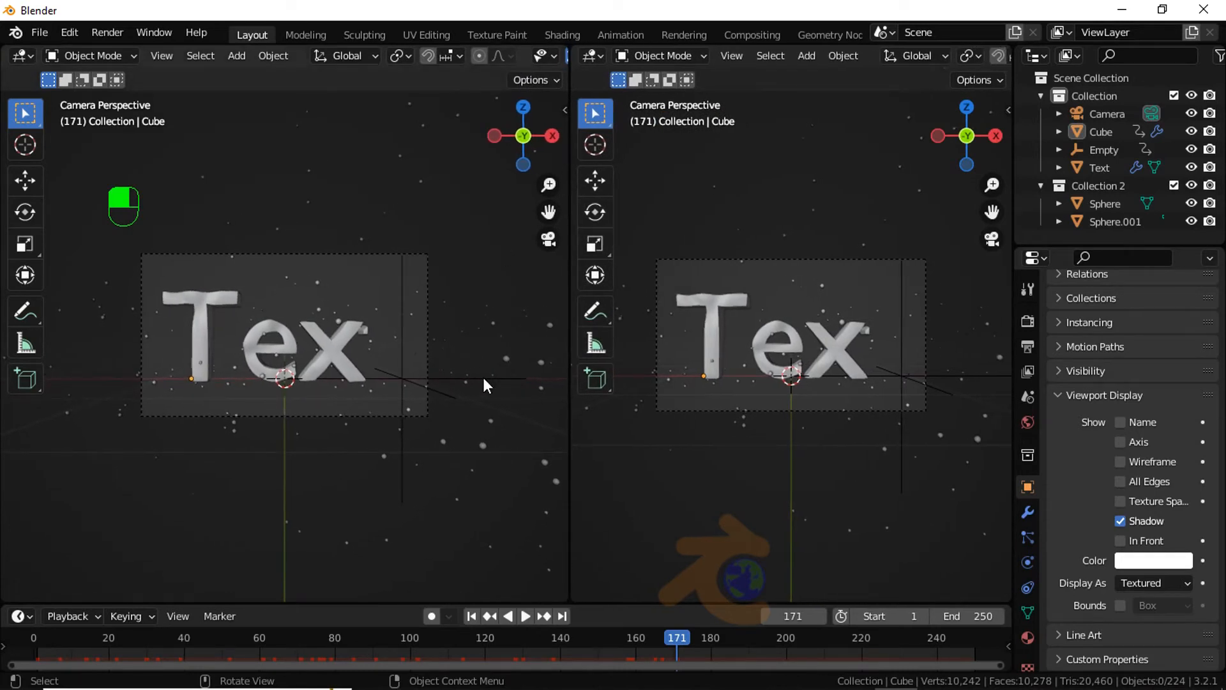
key(n)
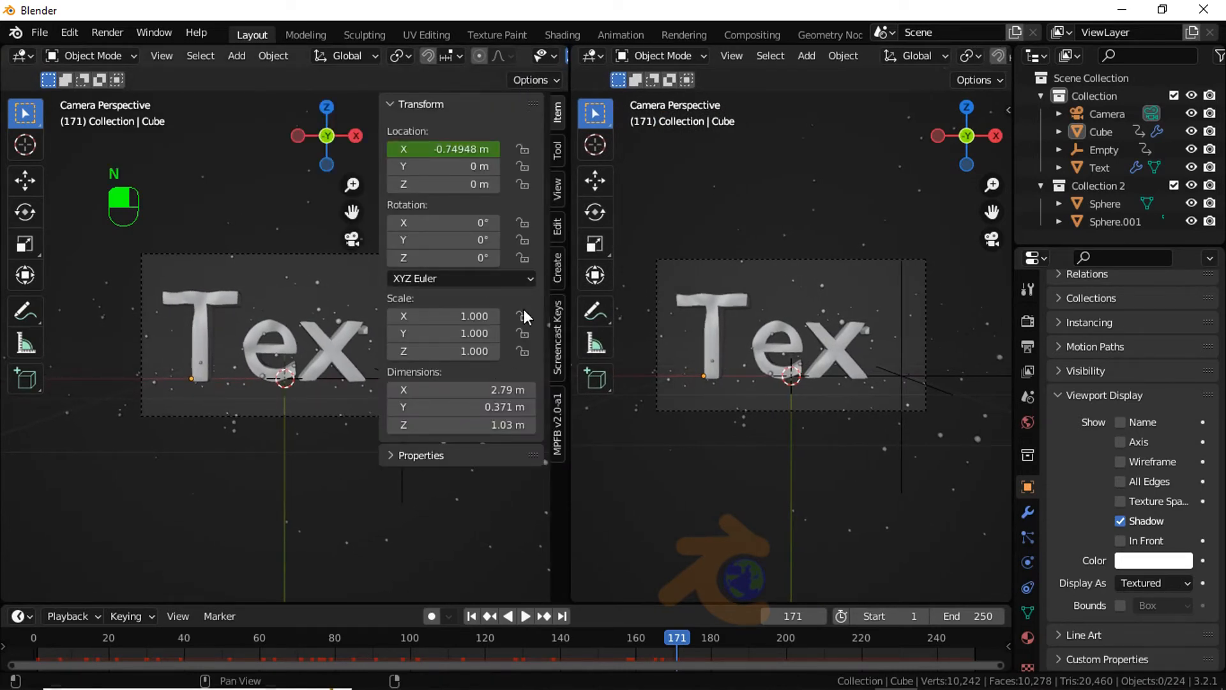
click(557, 196)
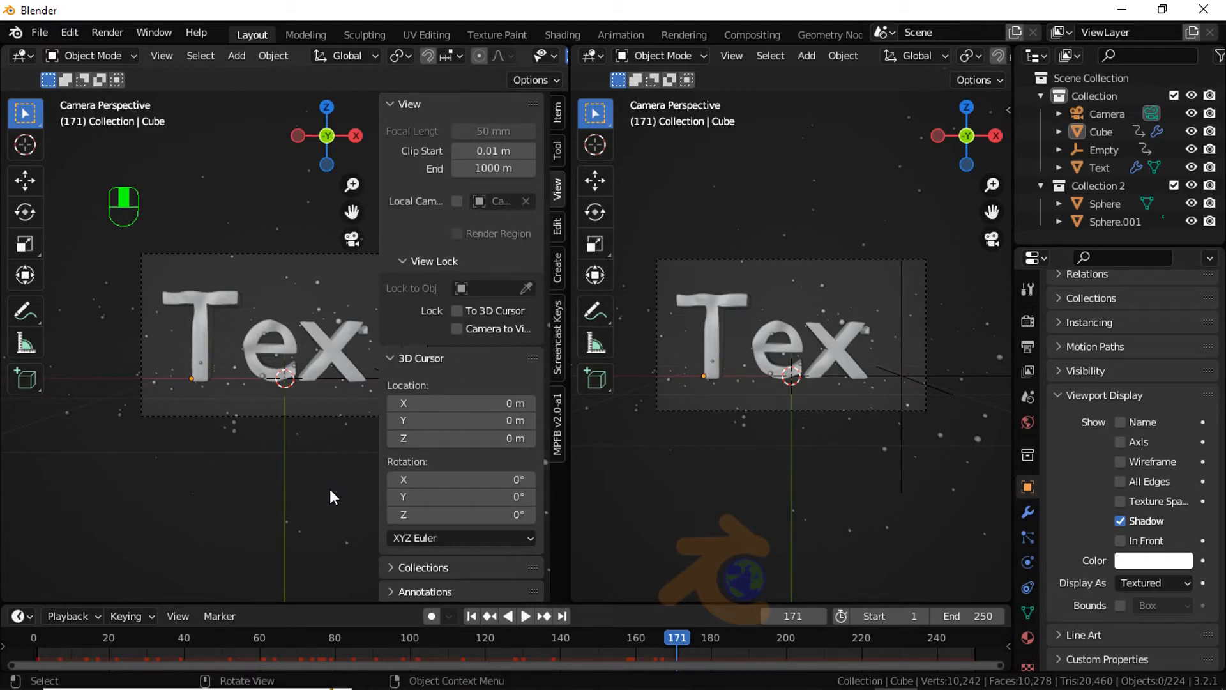
key(n)
scroll(325, 478, up, 4)
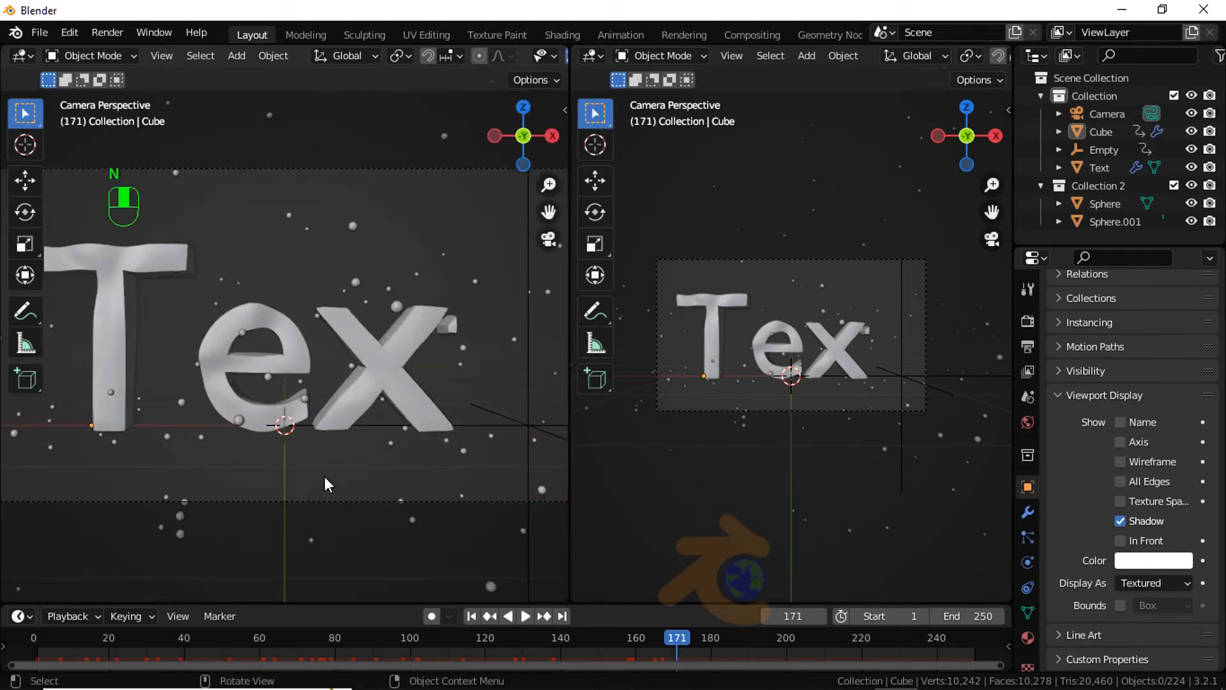
scroll(324, 476, down, 1)
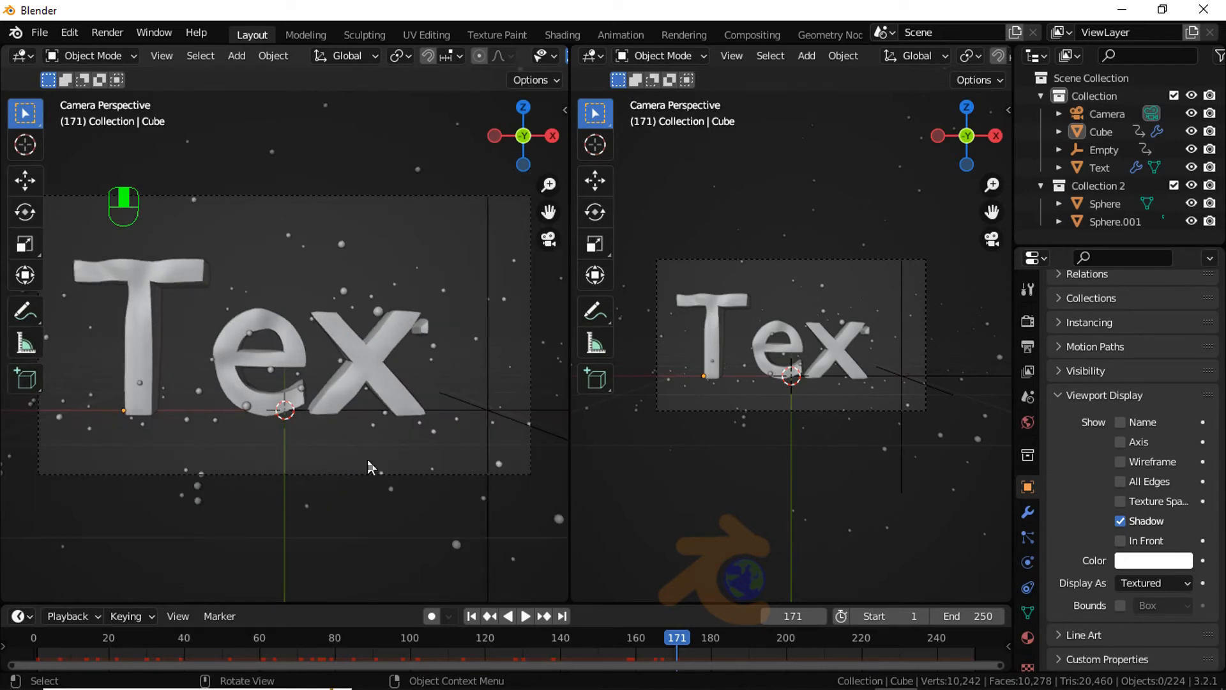
Step: Change the second viewport into a Shader Editor and hide its sidebar
click(592, 56)
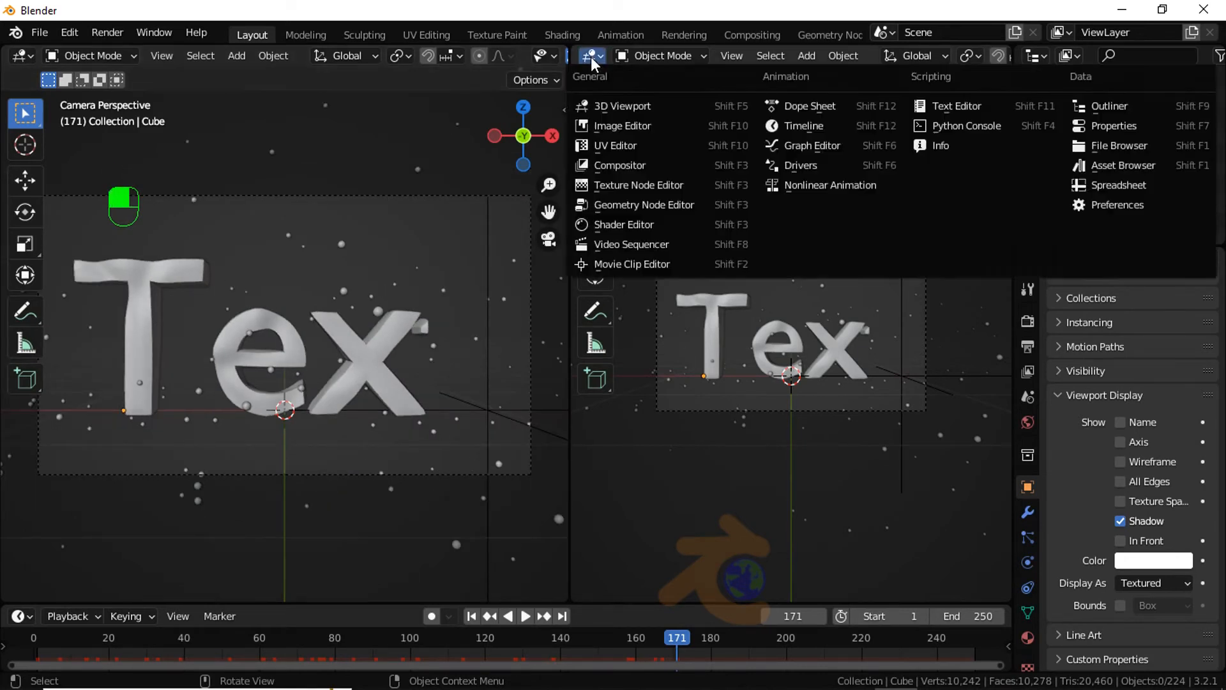
click(619, 225)
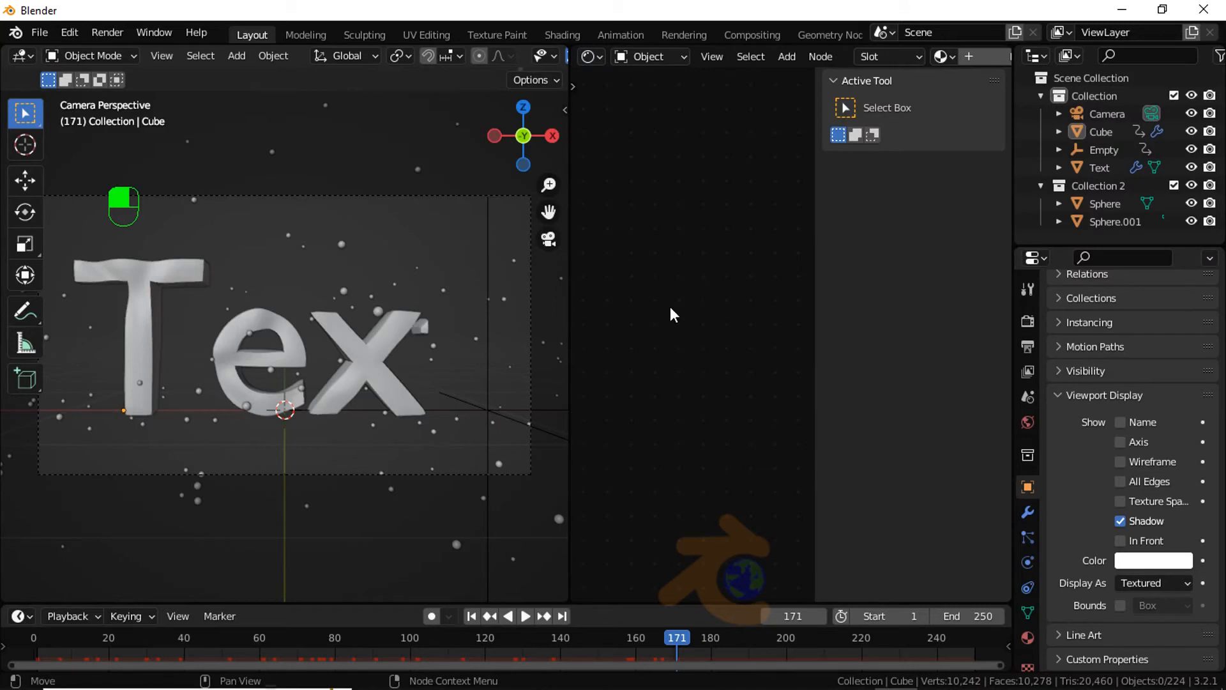
key(n)
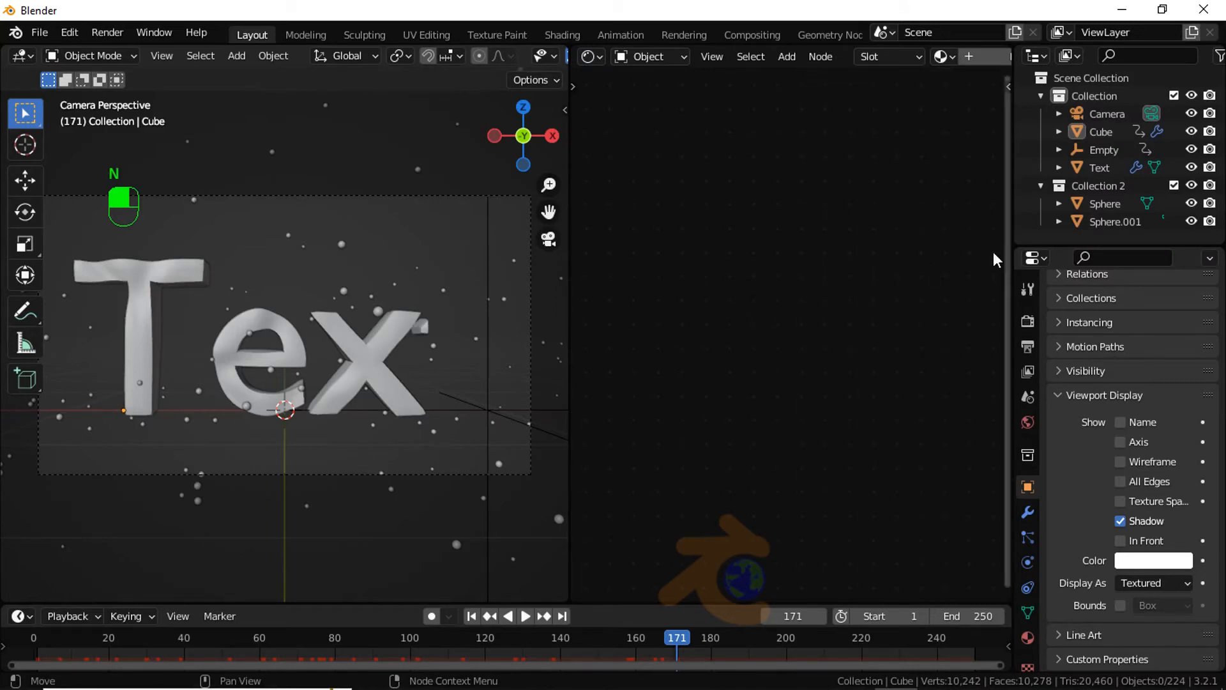
Step: Add a new material to the Sphere object in Collection 2 and bring its nodes into view
click(1106, 207)
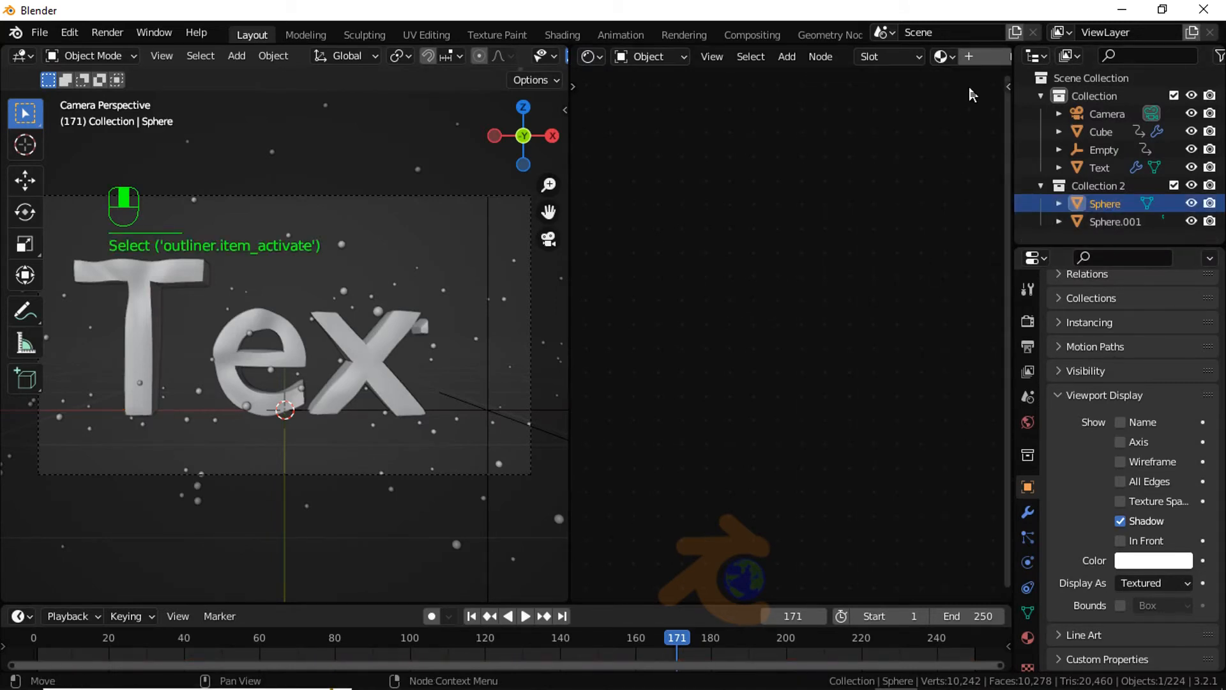
click(969, 56)
scroll(811, 304, up, 5)
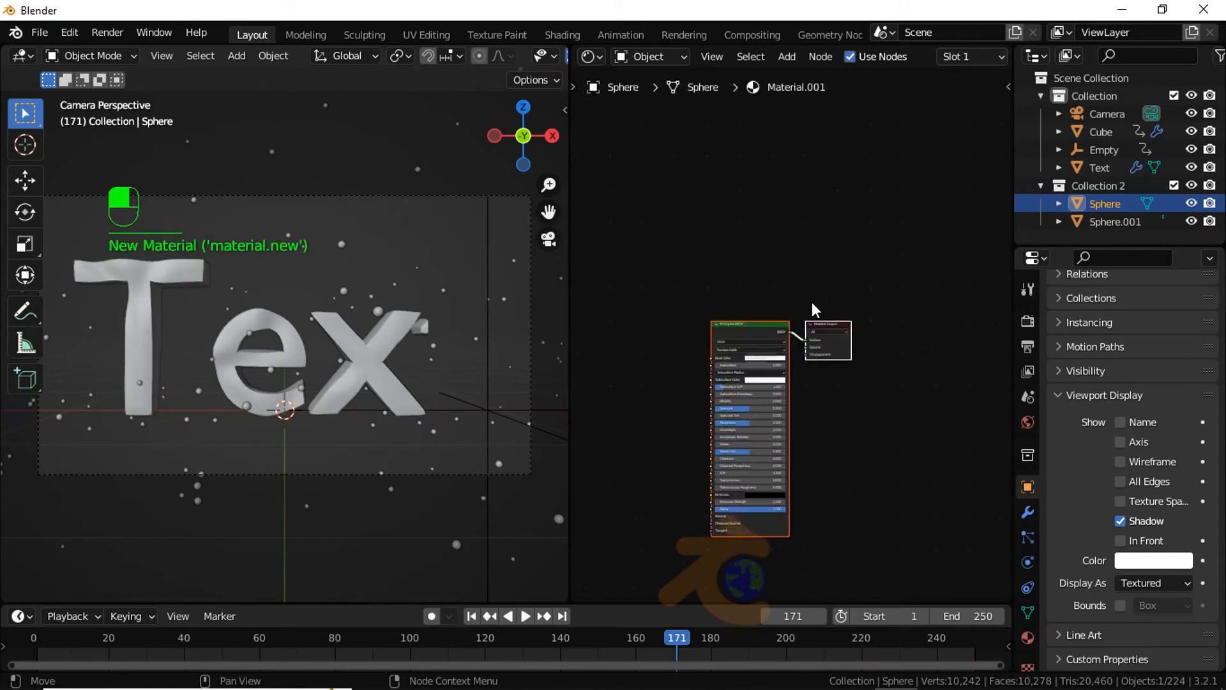
scroll(811, 305, down, 1)
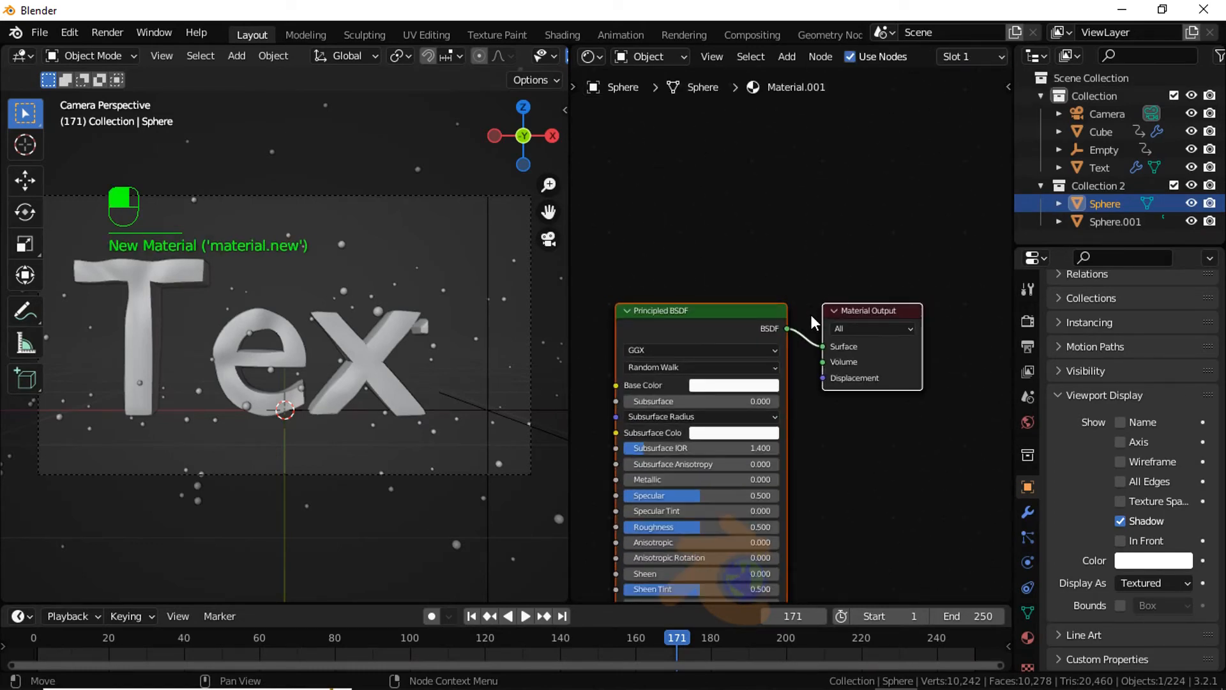
scroll(830, 401, down, 1)
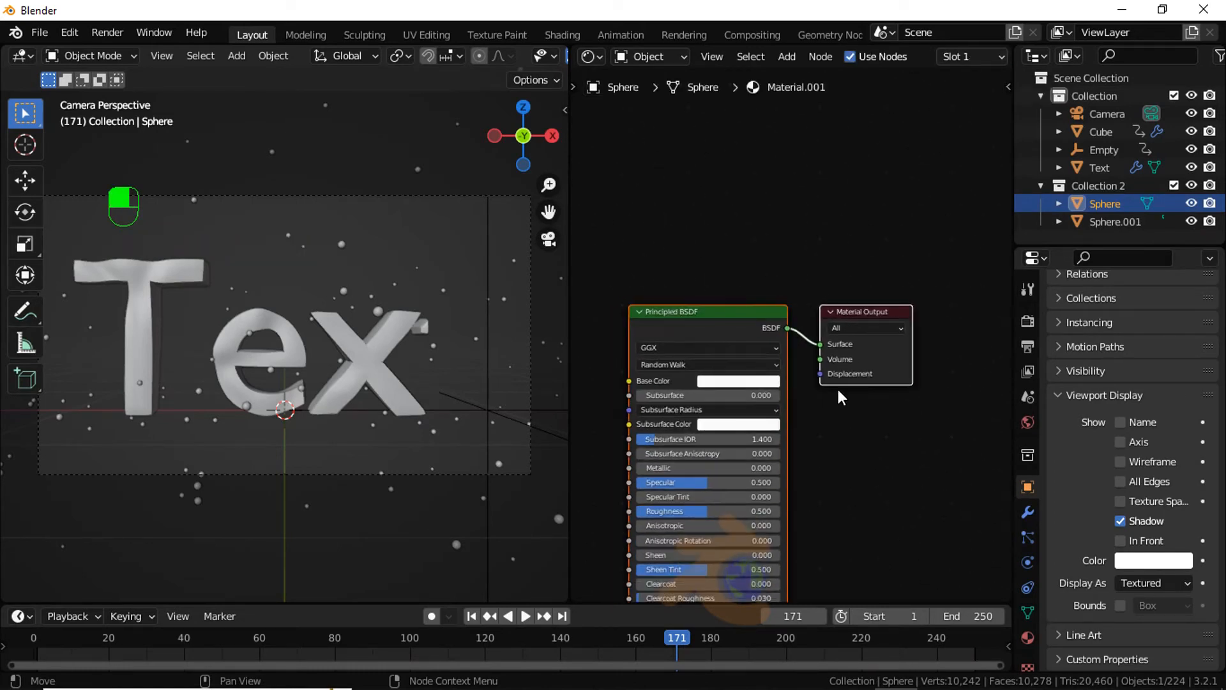
scroll(528, 55, down, 4)
scroll(527, 54, down, 2)
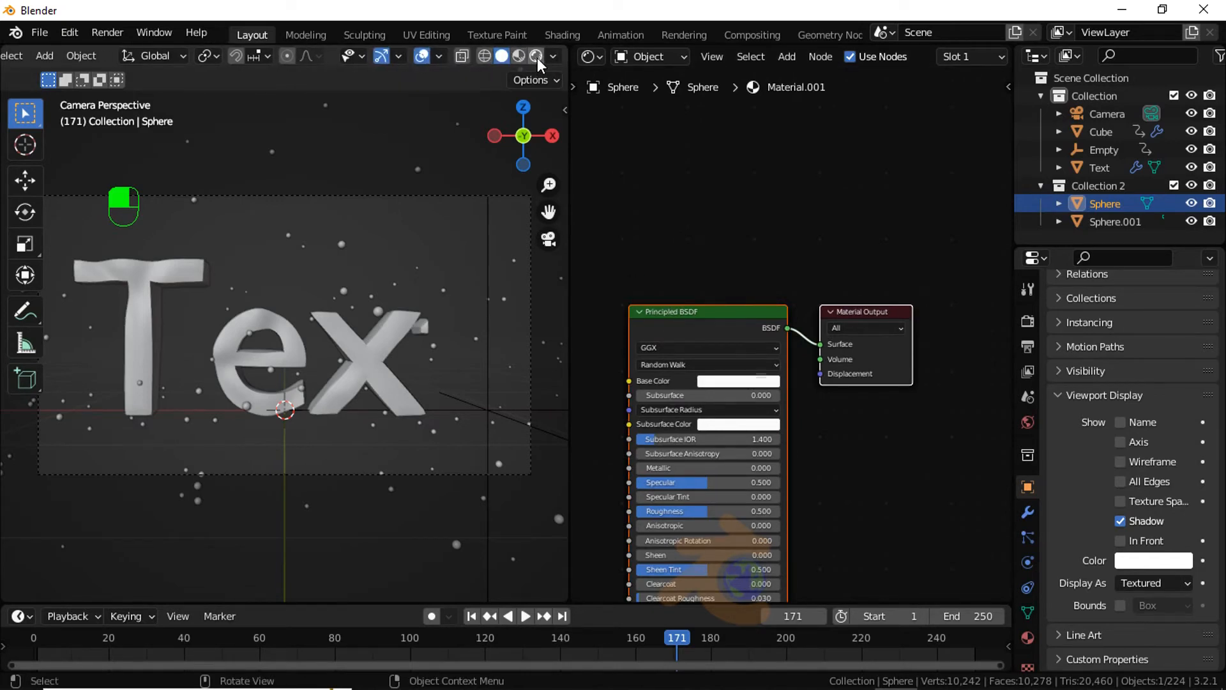
Step: Show the viewport in rendered shading and set color management to the Very High Contrast look with the Standard view transform
click(536, 56)
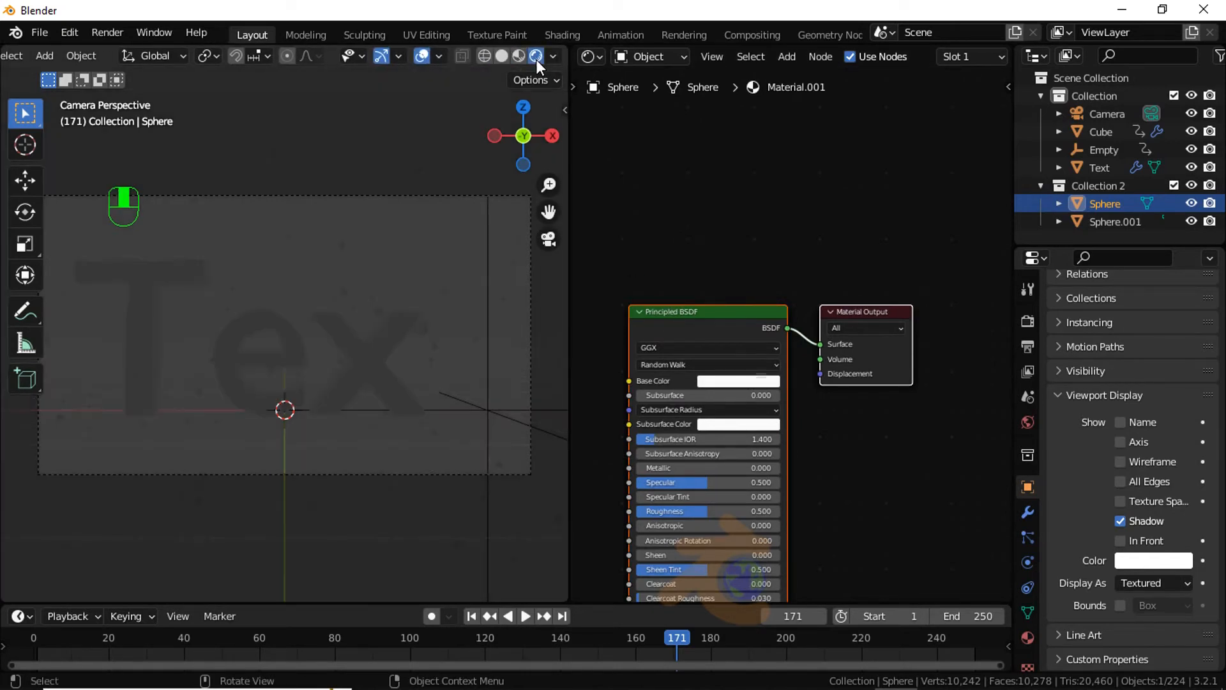
click(1029, 321)
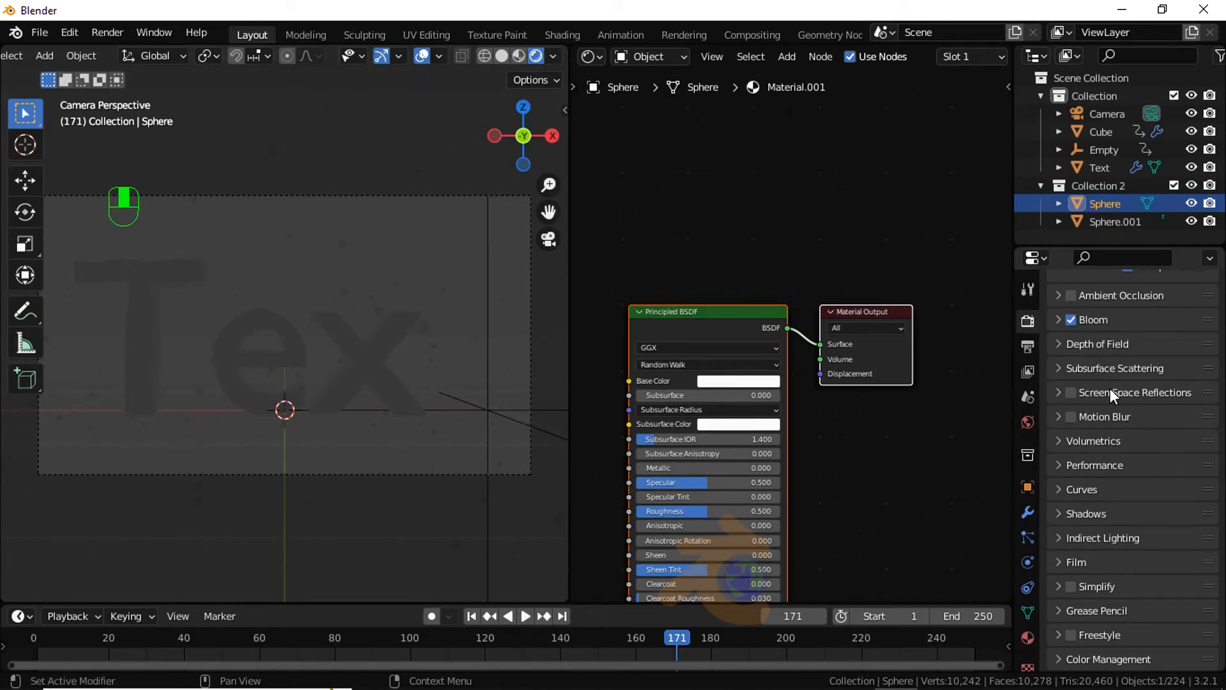
click(1083, 656)
scroll(1115, 608, down, 5)
click(1160, 566)
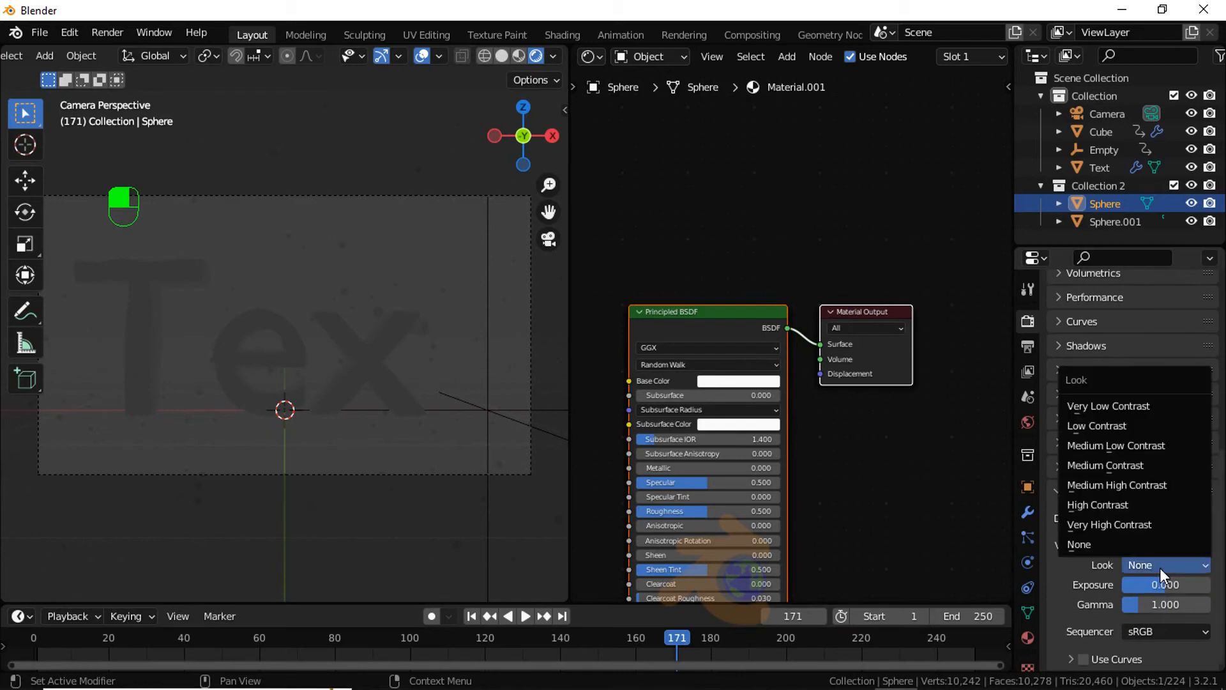
click(1120, 522)
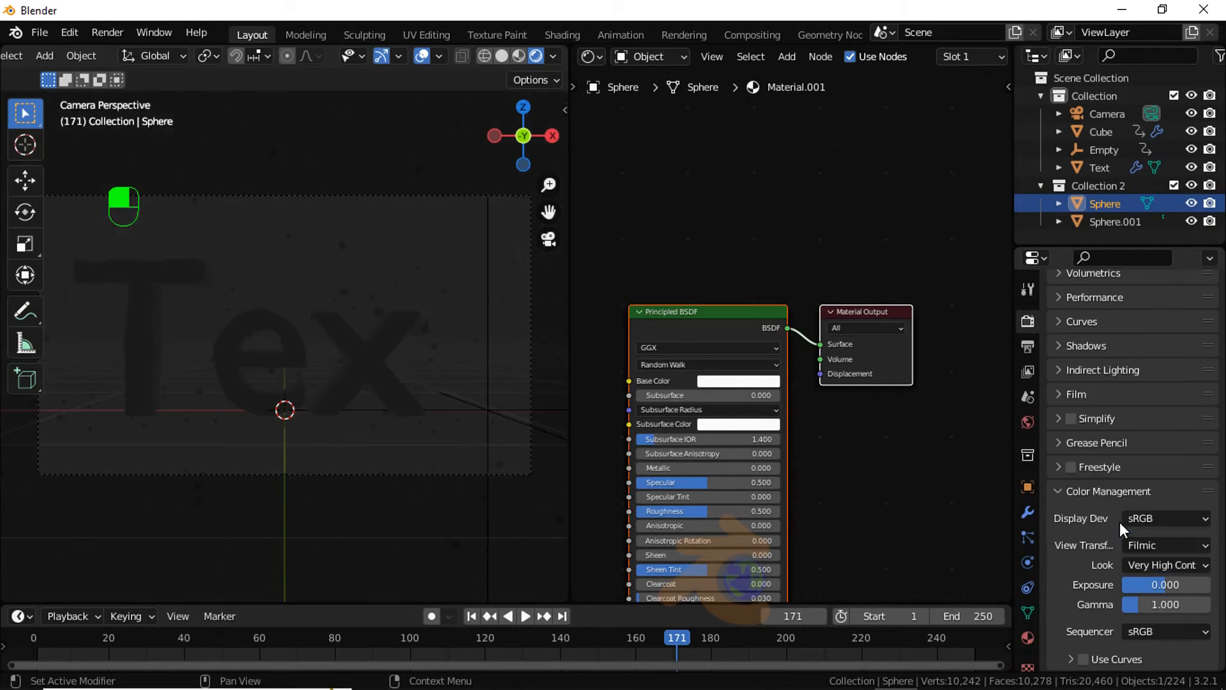
click(1164, 546)
click(1153, 565)
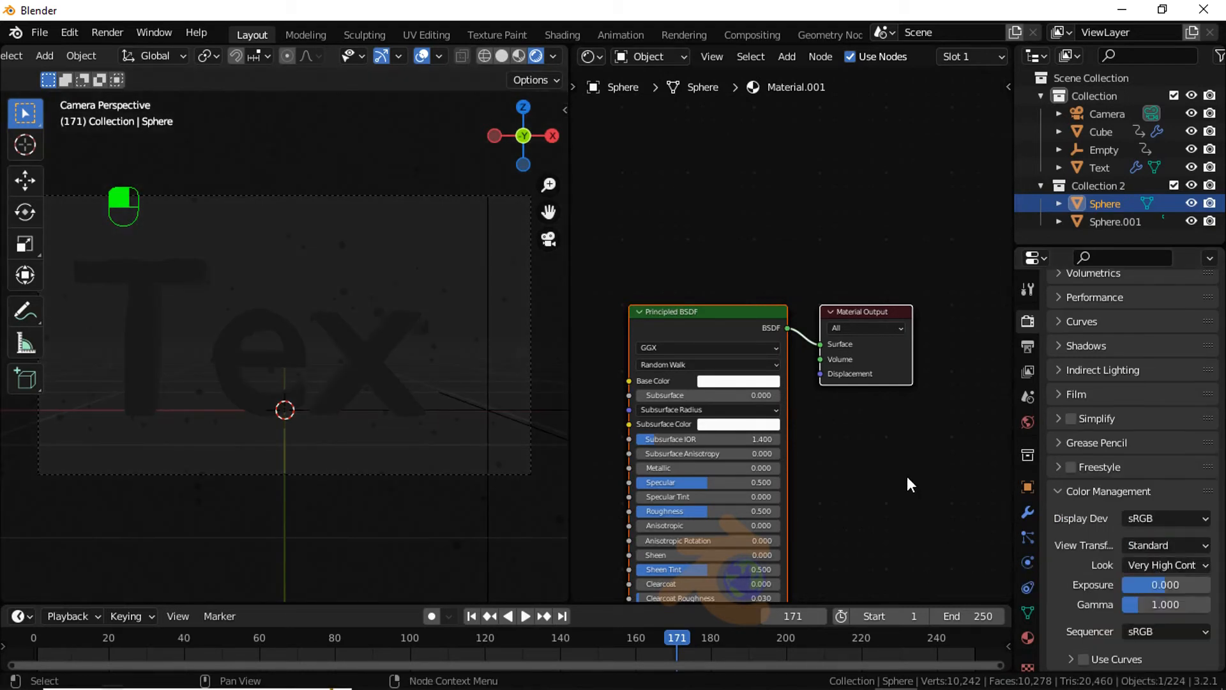
Step: Set the world background color to black
scroll(908, 477, up, 1)
scroll(907, 477, up, 1)
click(1026, 425)
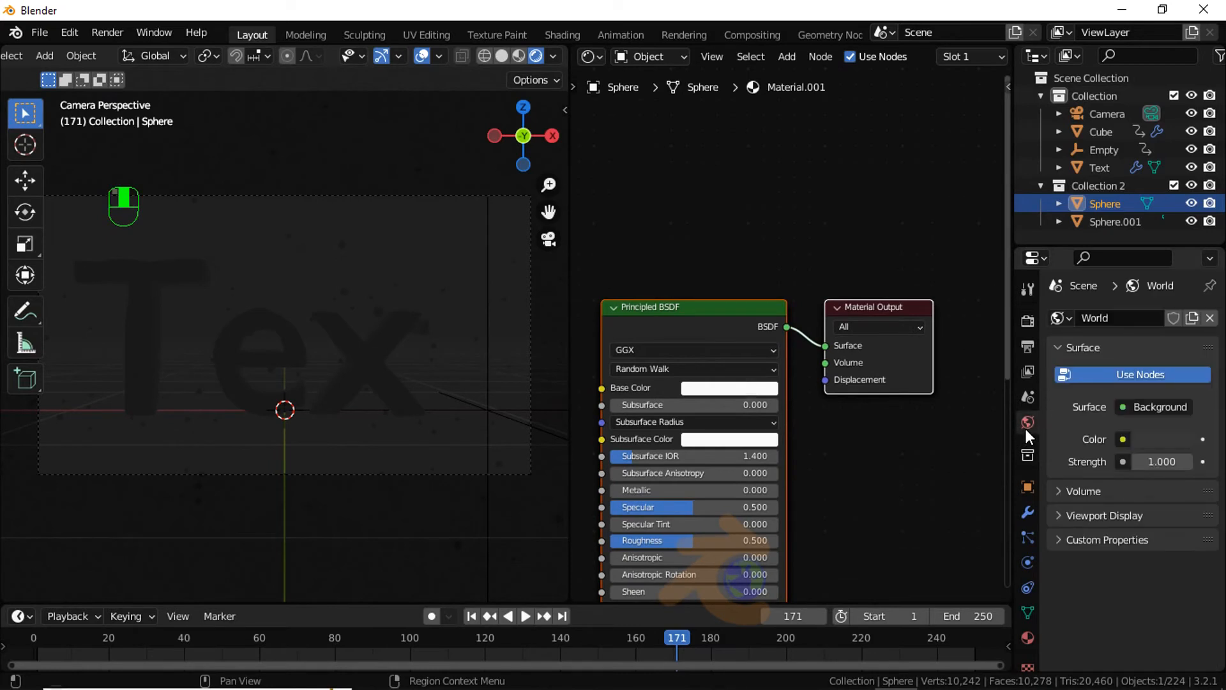
click(1141, 440)
drag(1177, 283, 1180, 316)
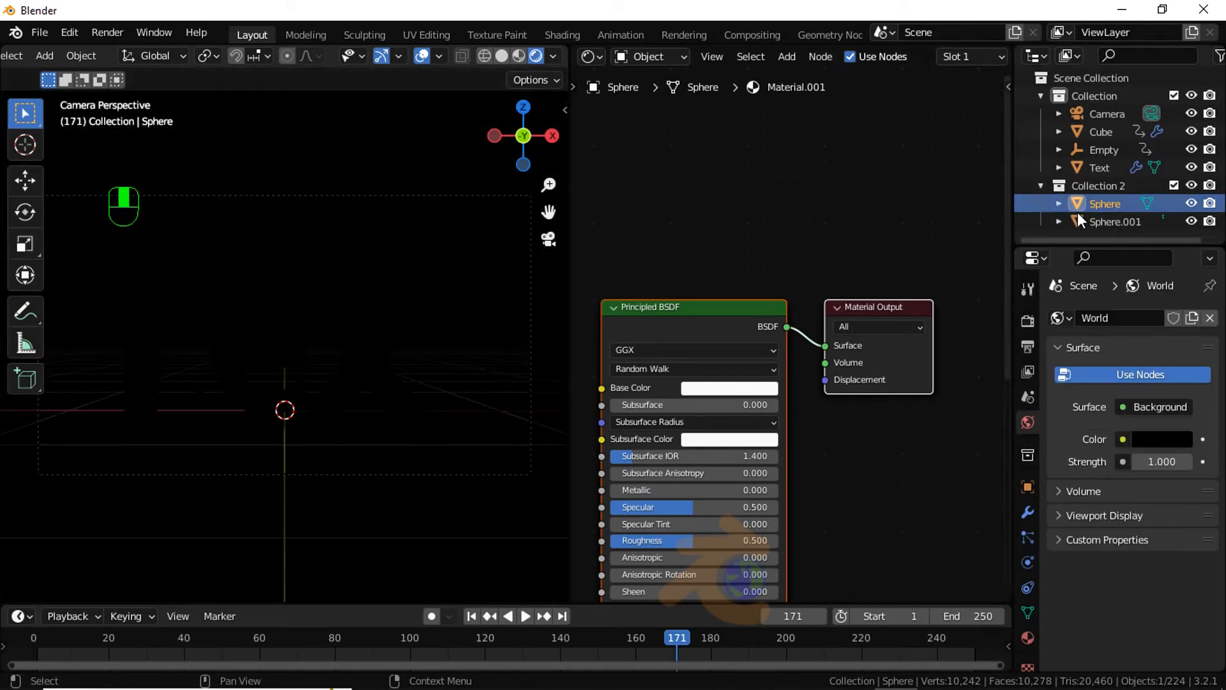
Step: Set the emission color of the Sphere's Principled BSDF to yellow with hue 0.130, saturation 0.975 and value 0.905
scroll(849, 345, down, 1)
middle_drag(826, 445, 852, 243)
scroll(828, 354, up, 3)
click(797, 456)
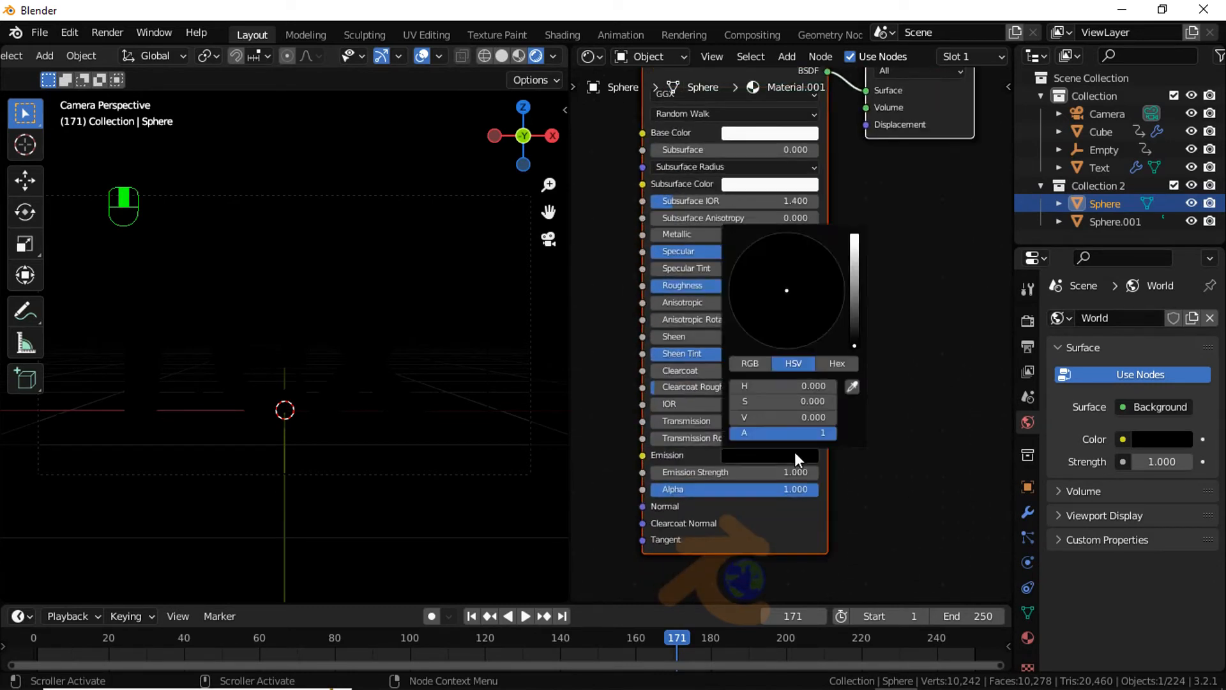
drag(856, 328, 861, 244)
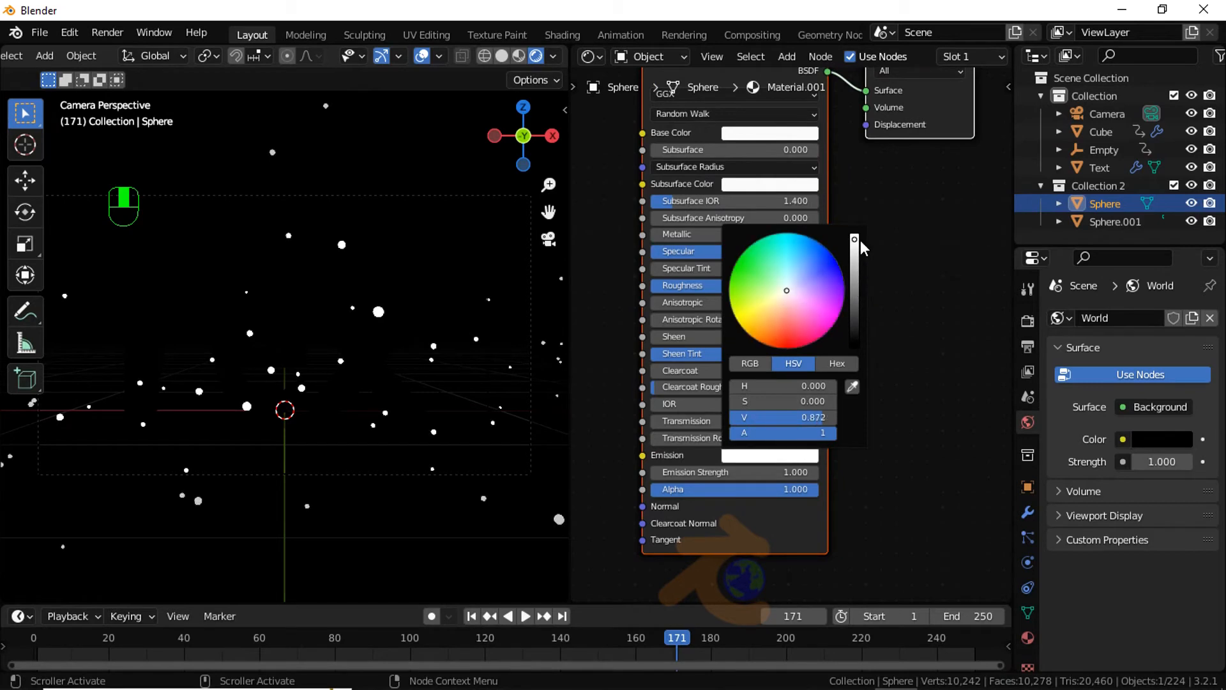
click(750, 315)
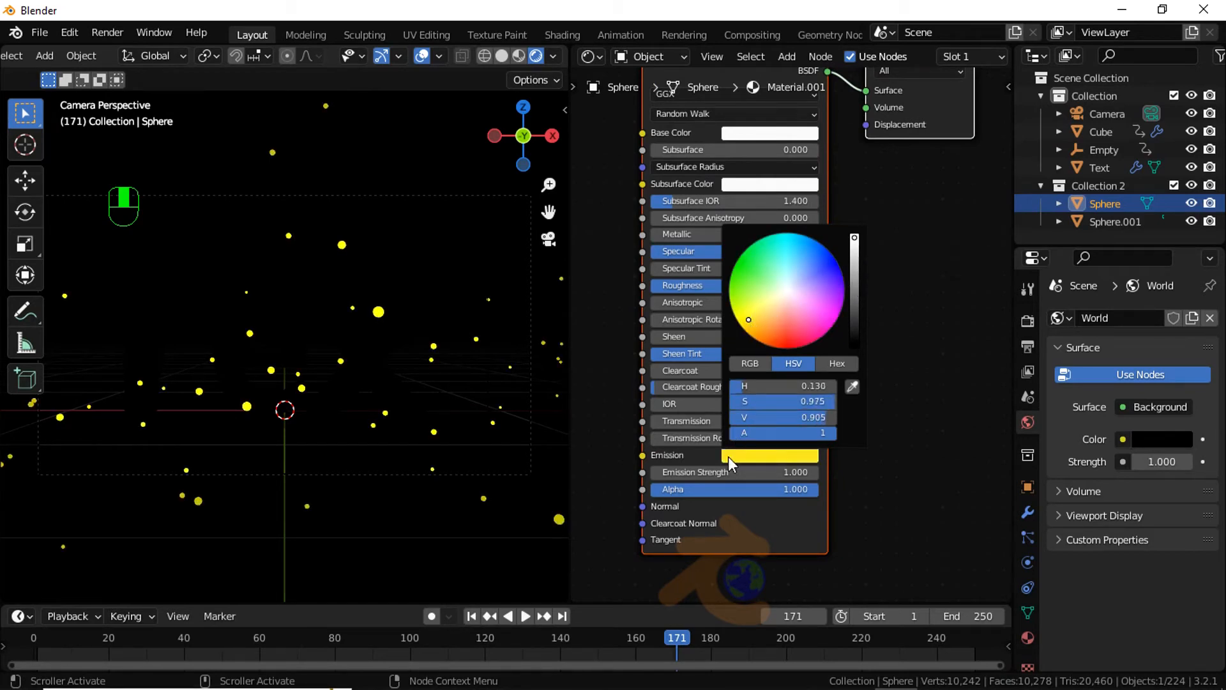
Step: Set the Sphere's emission strength to 7.2 and assign its Material.001 to the Sphere.001 object as well
drag(732, 468, 802, 456)
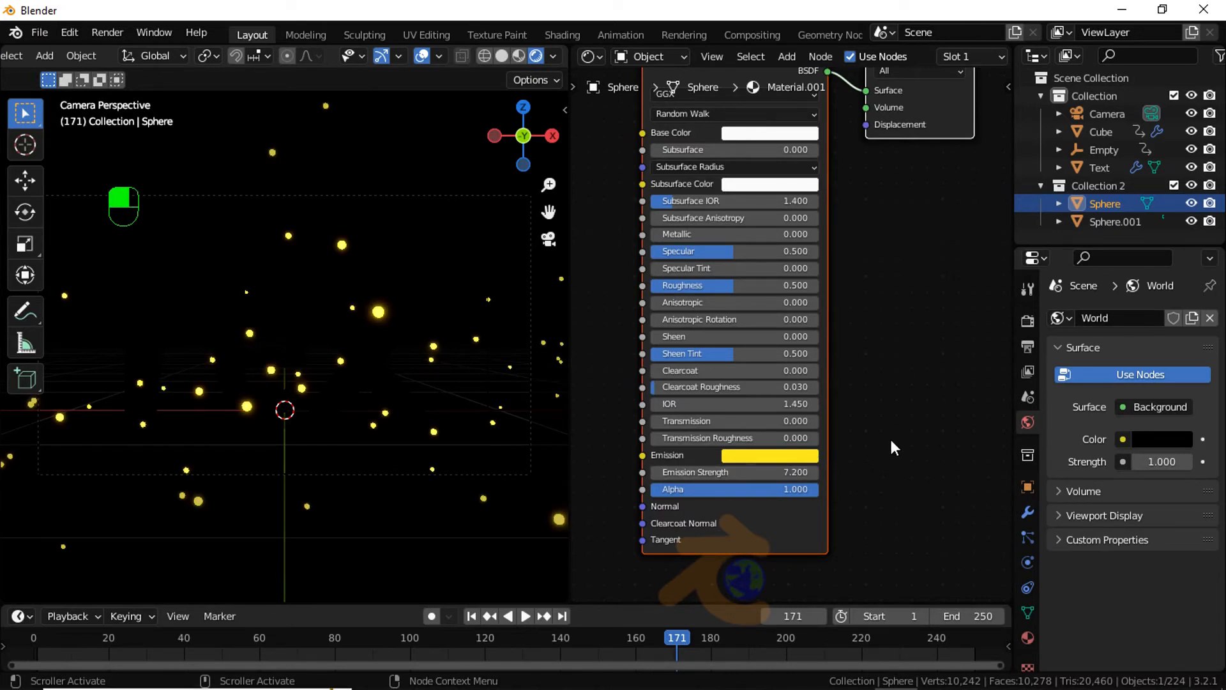
click(1108, 222)
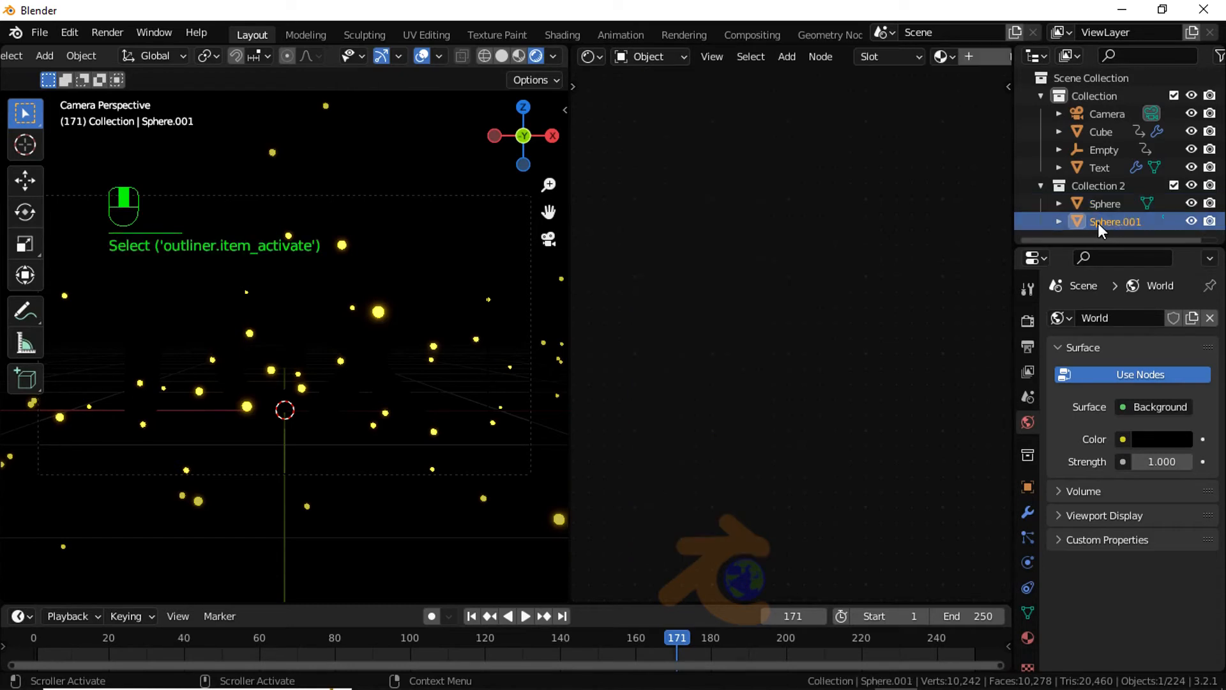
scroll(941, 56, right, 2)
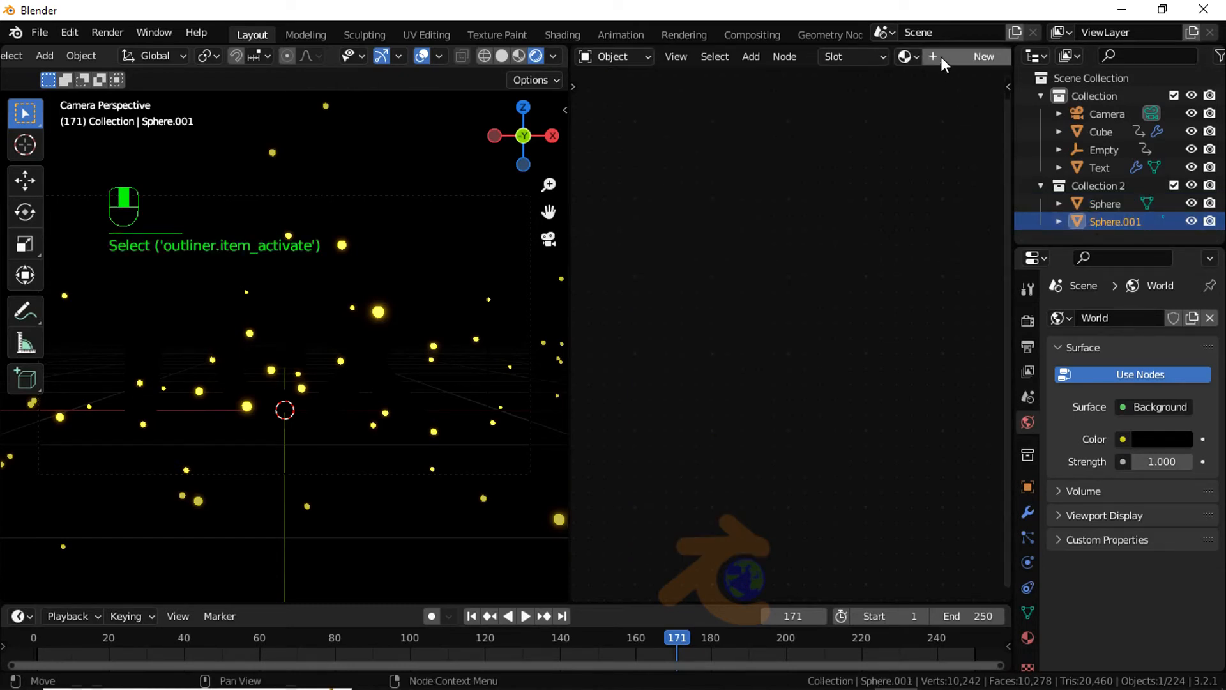
scroll(917, 59, right, 2)
click(868, 56)
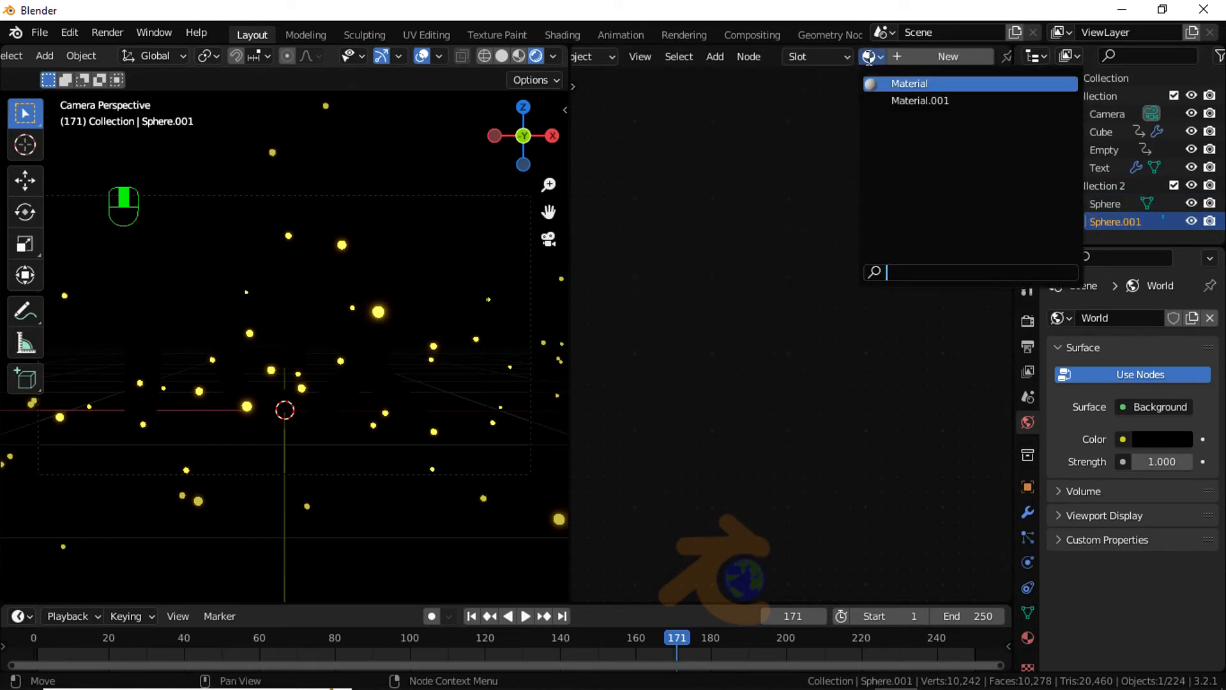
click(883, 101)
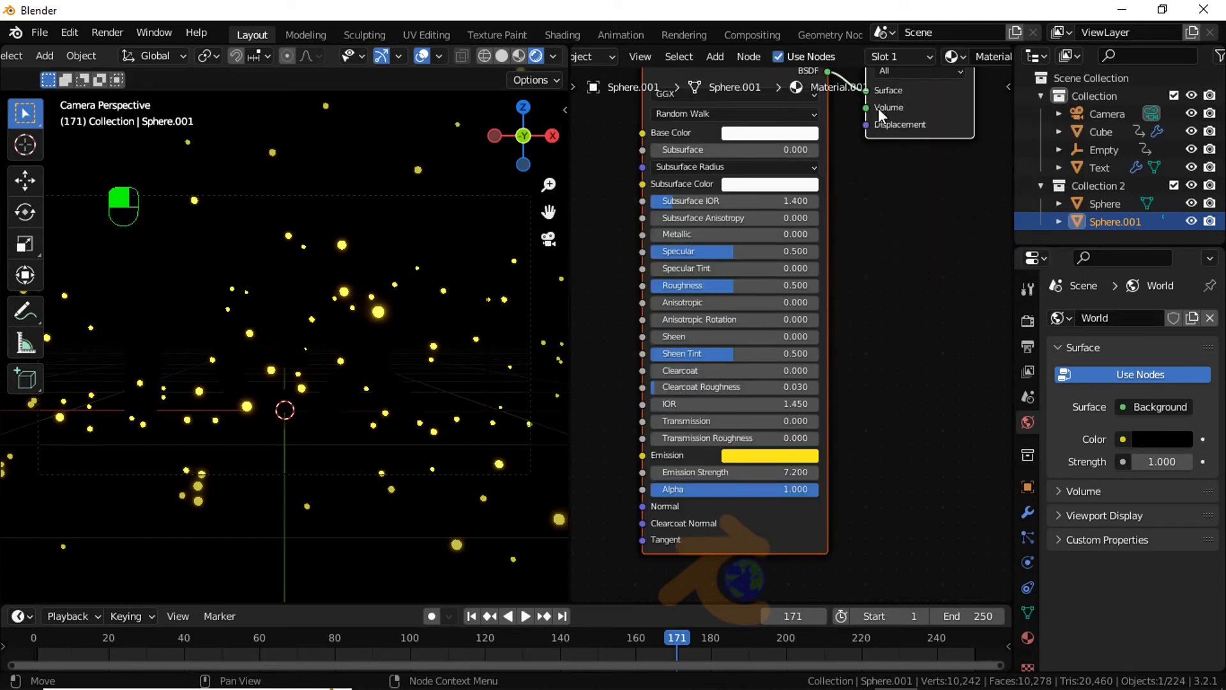
Step: Make a separate copy of the shared material for Sphere.001 and change its emission color to green
scroll(880, 197, down, 1)
scroll(917, 55, right, 2)
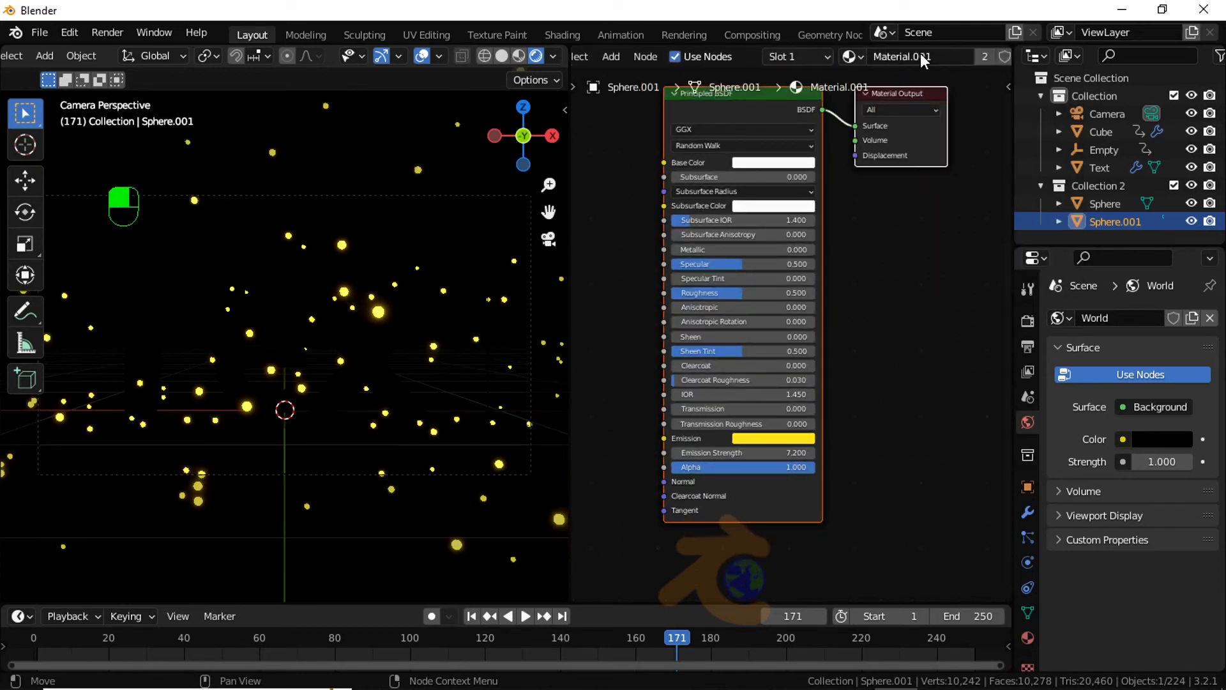
scroll(921, 53, right, 1)
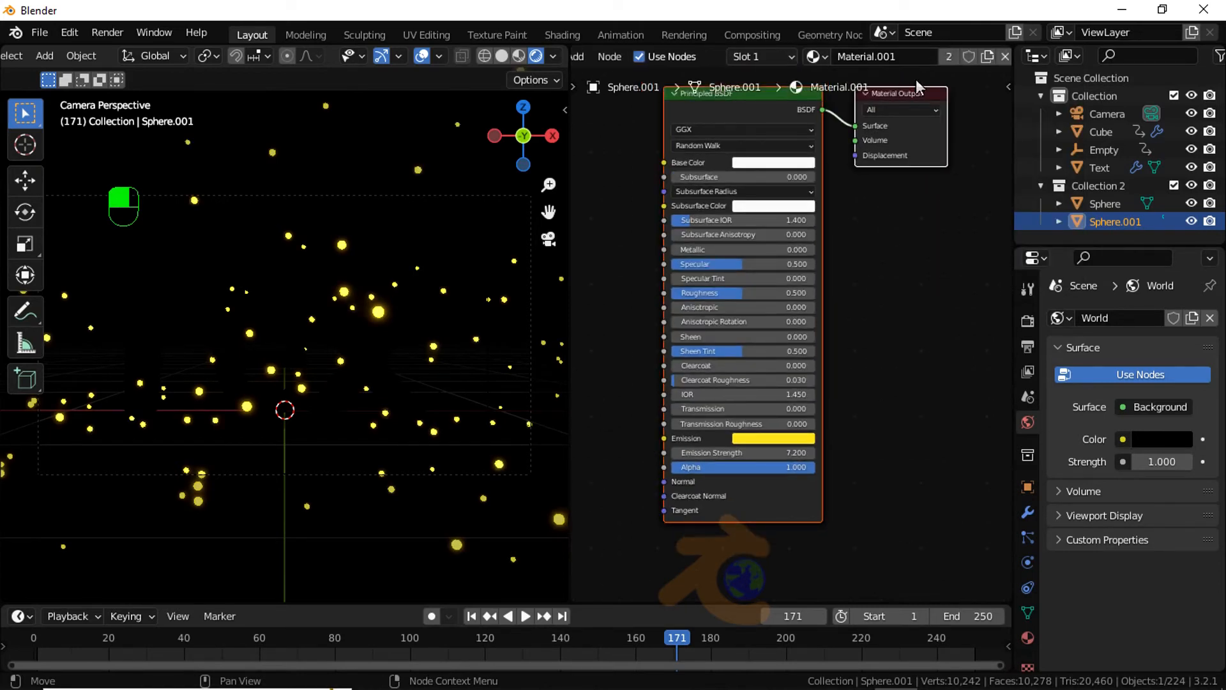
click(987, 57)
scroll(783, 358, up, 1)
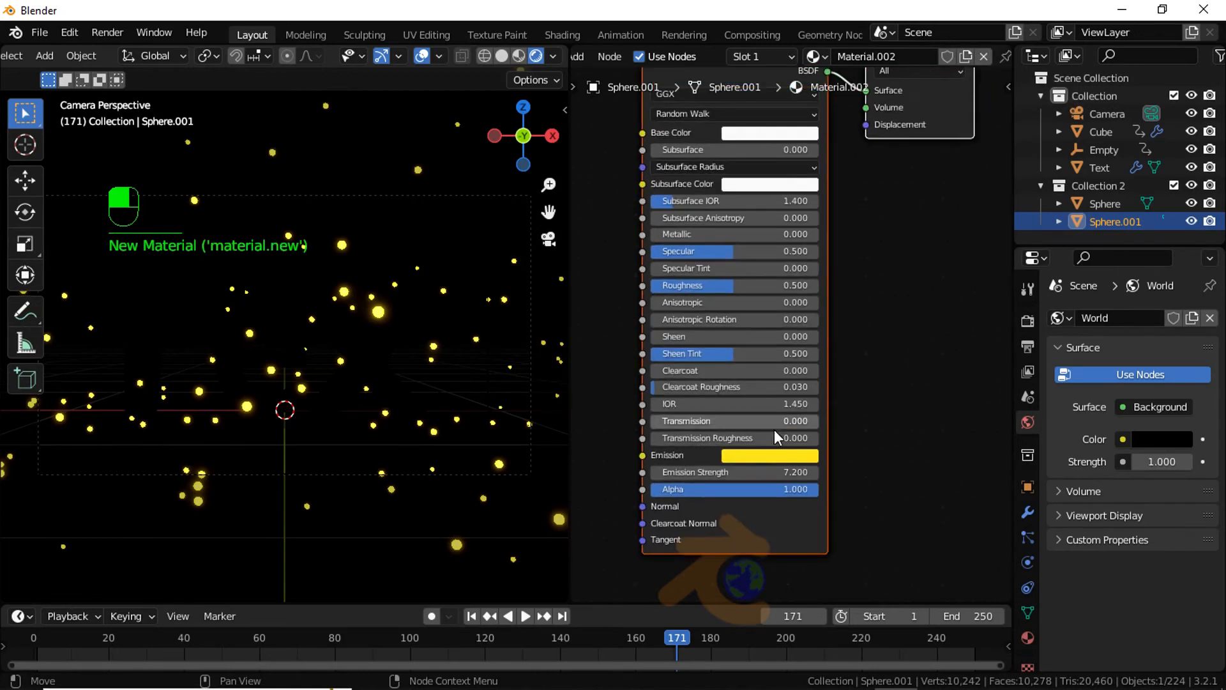
click(770, 455)
drag(758, 300, 737, 267)
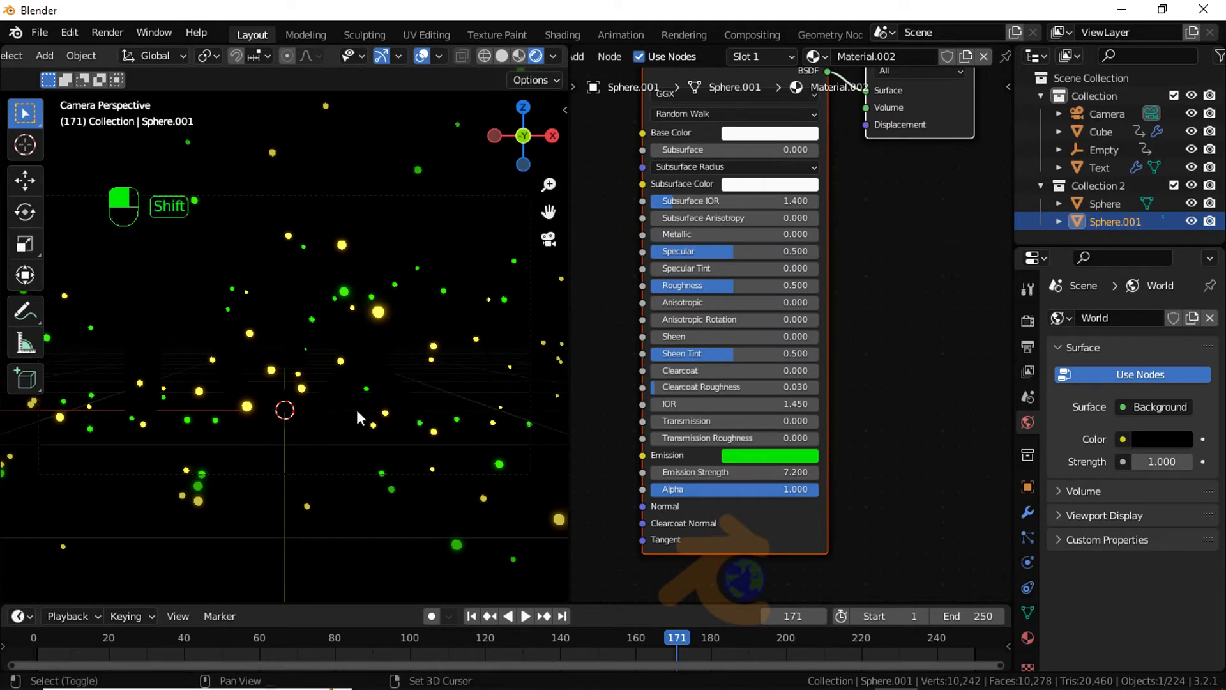
Step: Play the animation from the first frame to check the colored particles, stopping at frame 46
key(shift+Left)
key(space)
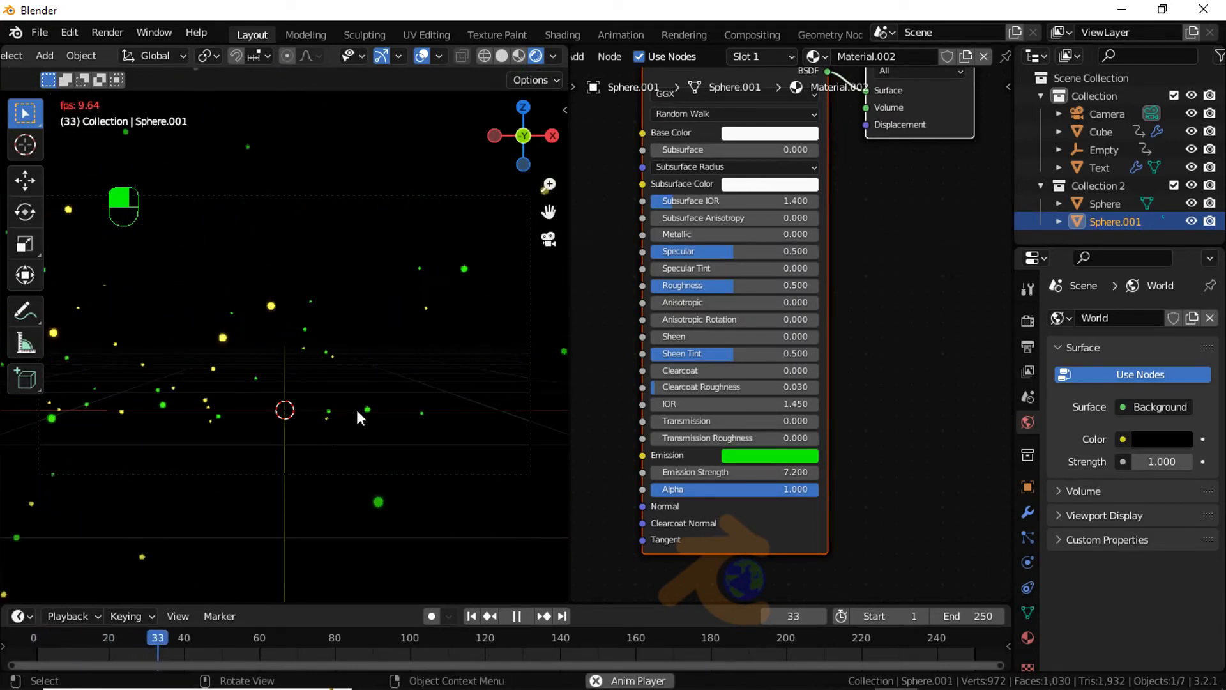
key(space)
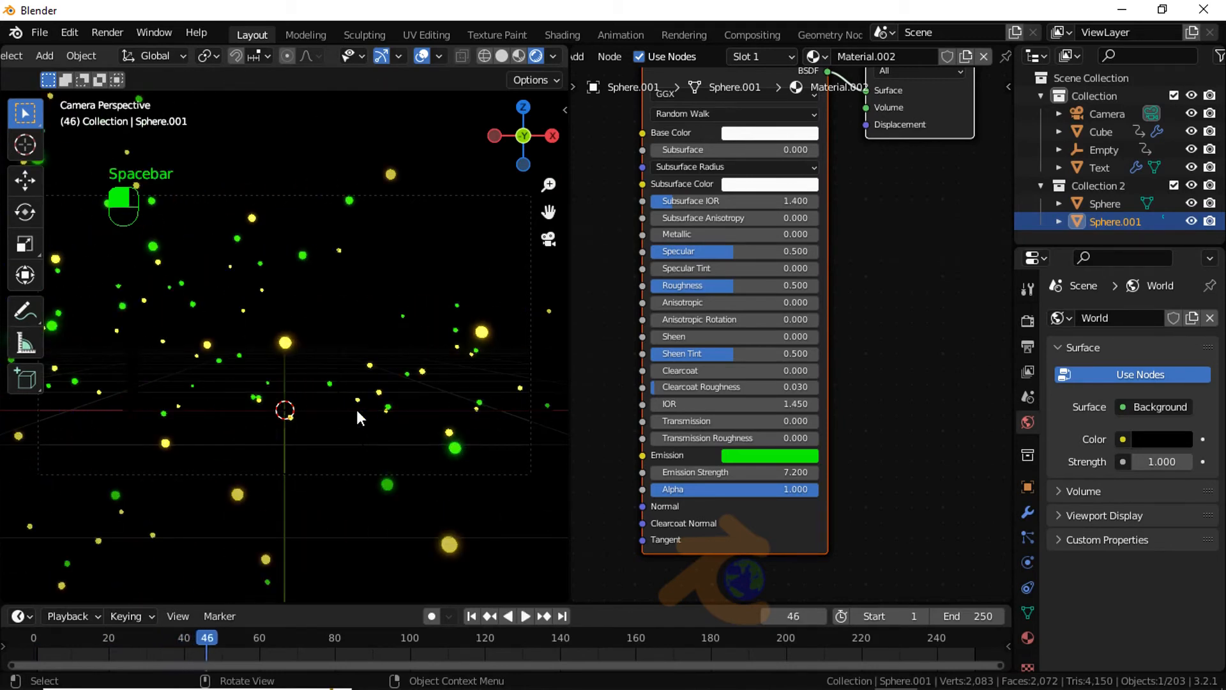
Step: Select the Text object in Collection and give it a new material
double_click(1105, 167)
key(Return)
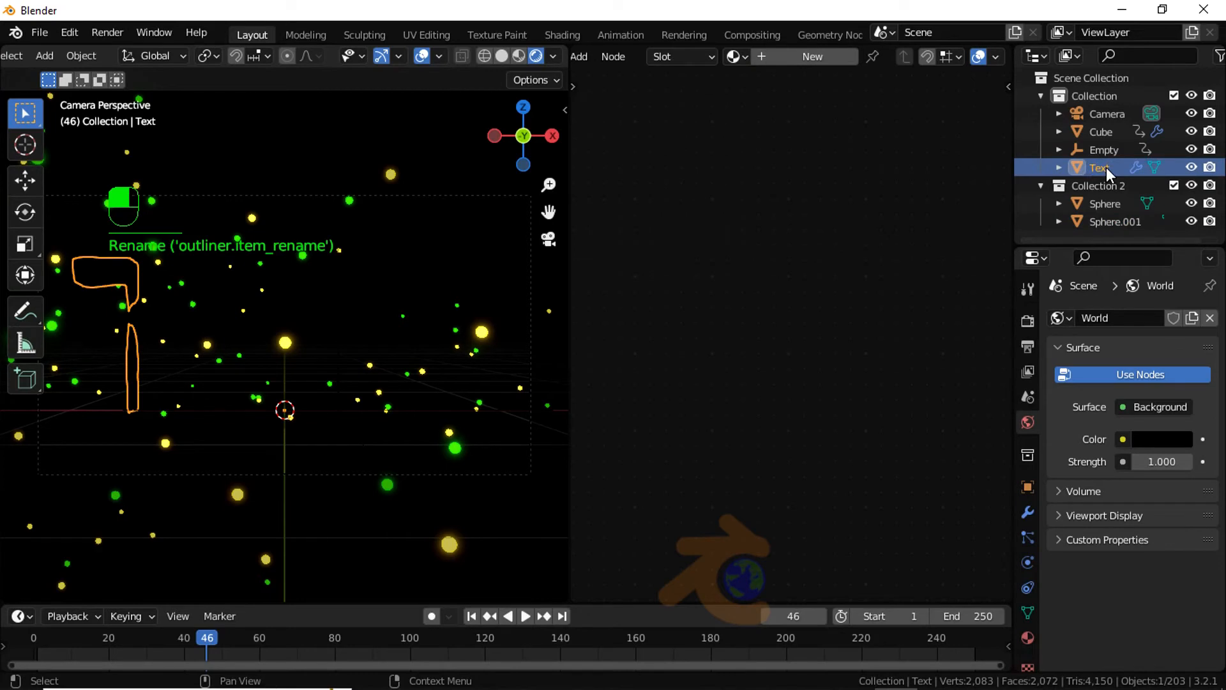
click(1107, 168)
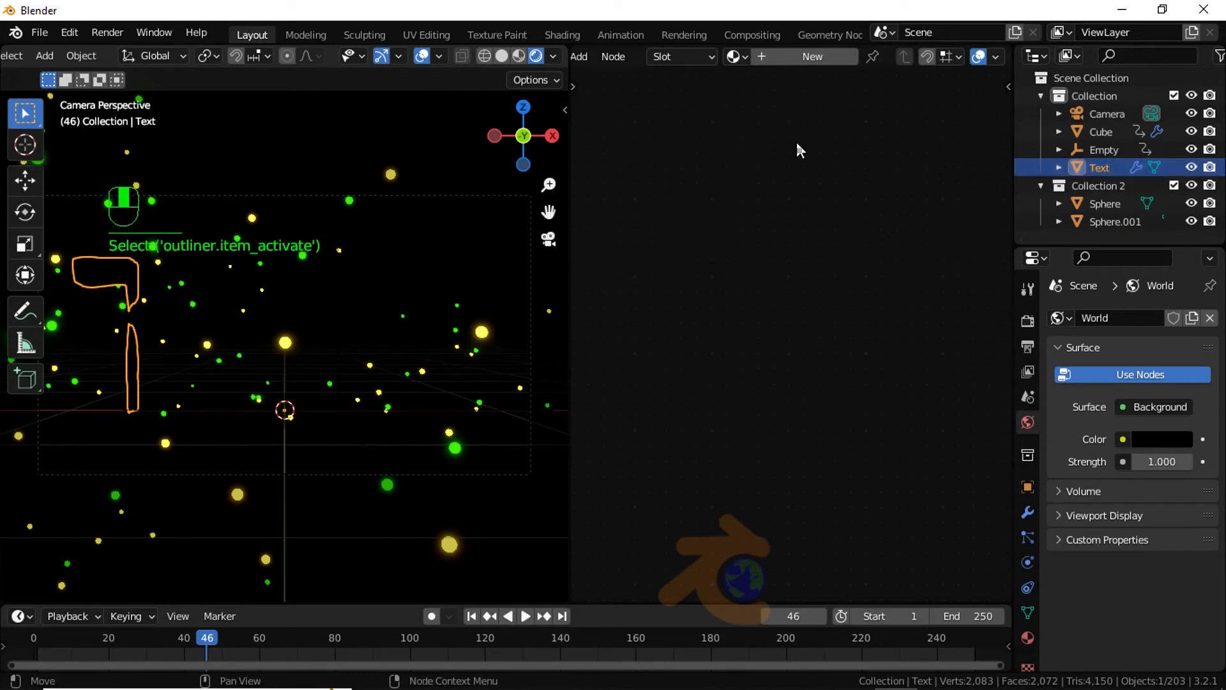
click(799, 62)
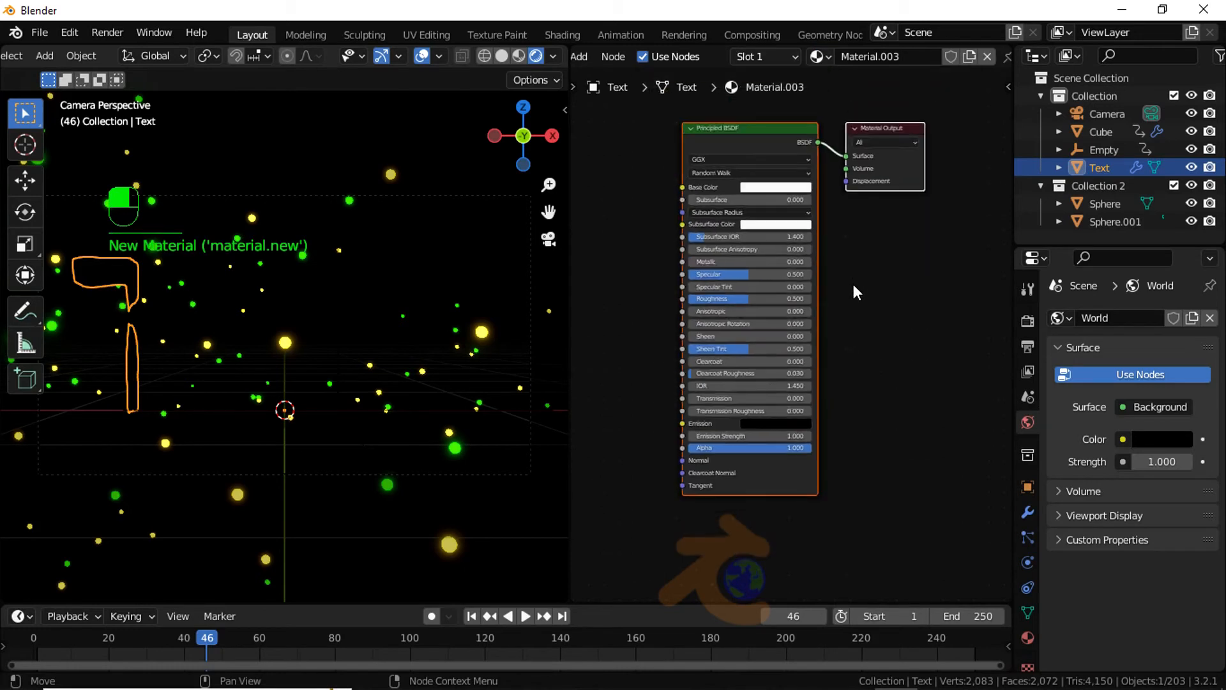
scroll(898, 389, down, 1)
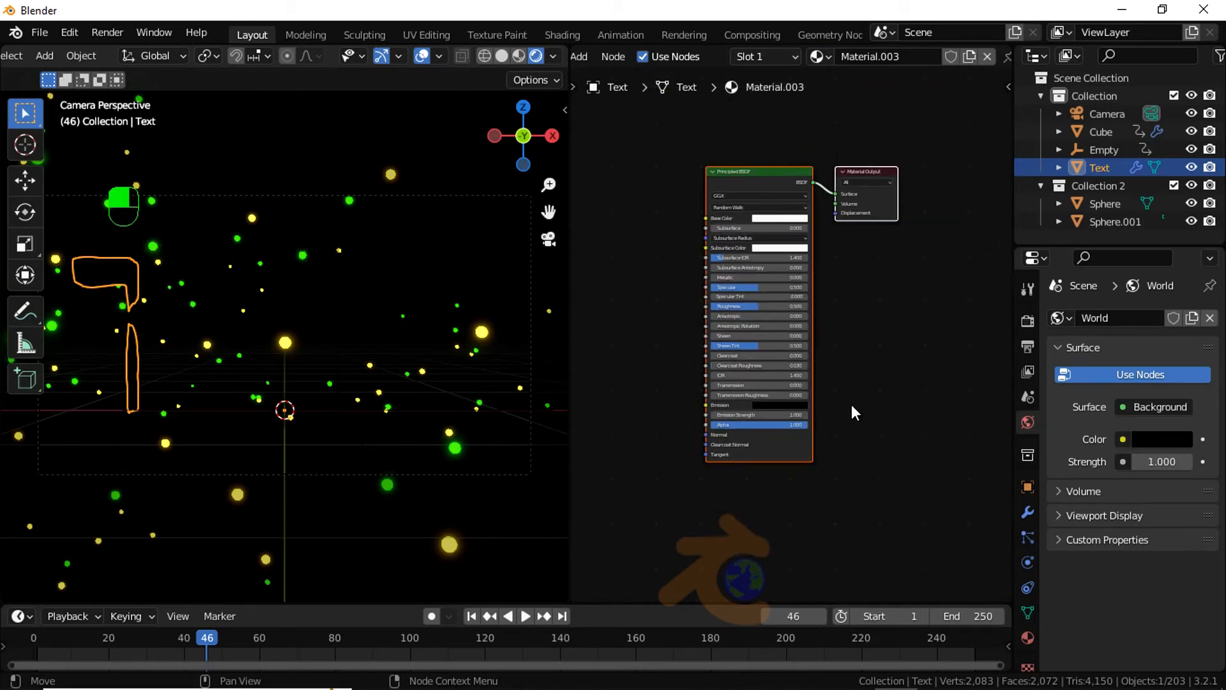
Step: Add a ColorRamp node below the Principled BSDF in the Text material
key(shift+a)
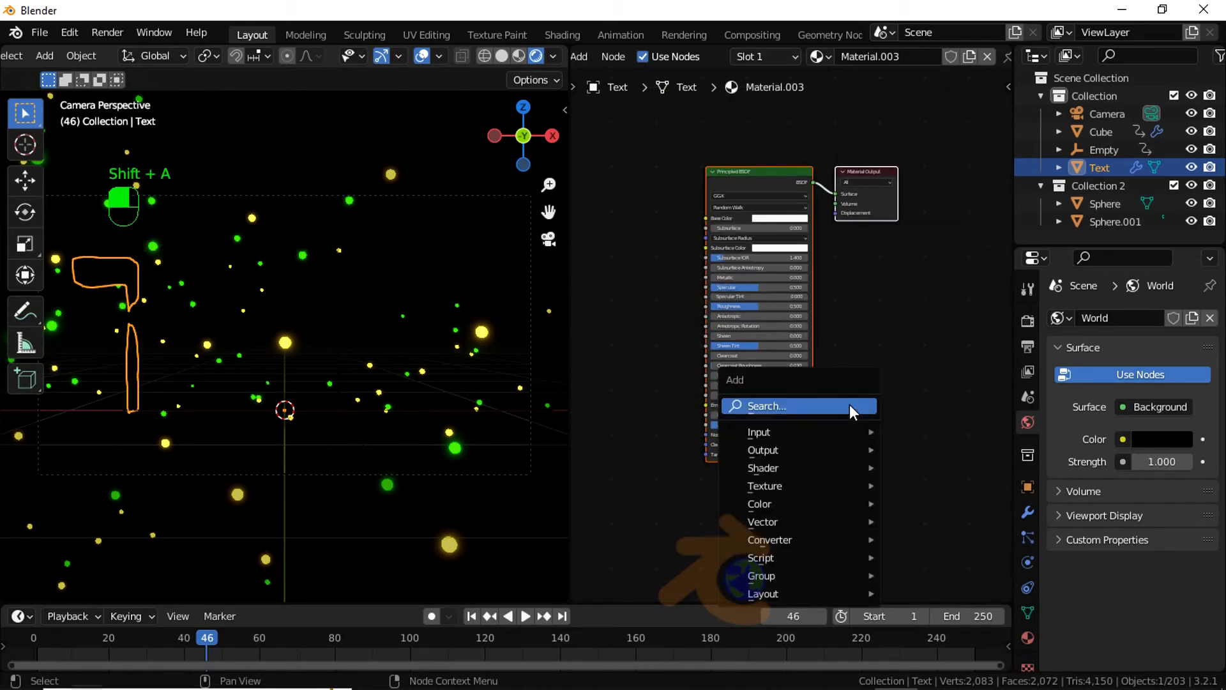
click(850, 404)
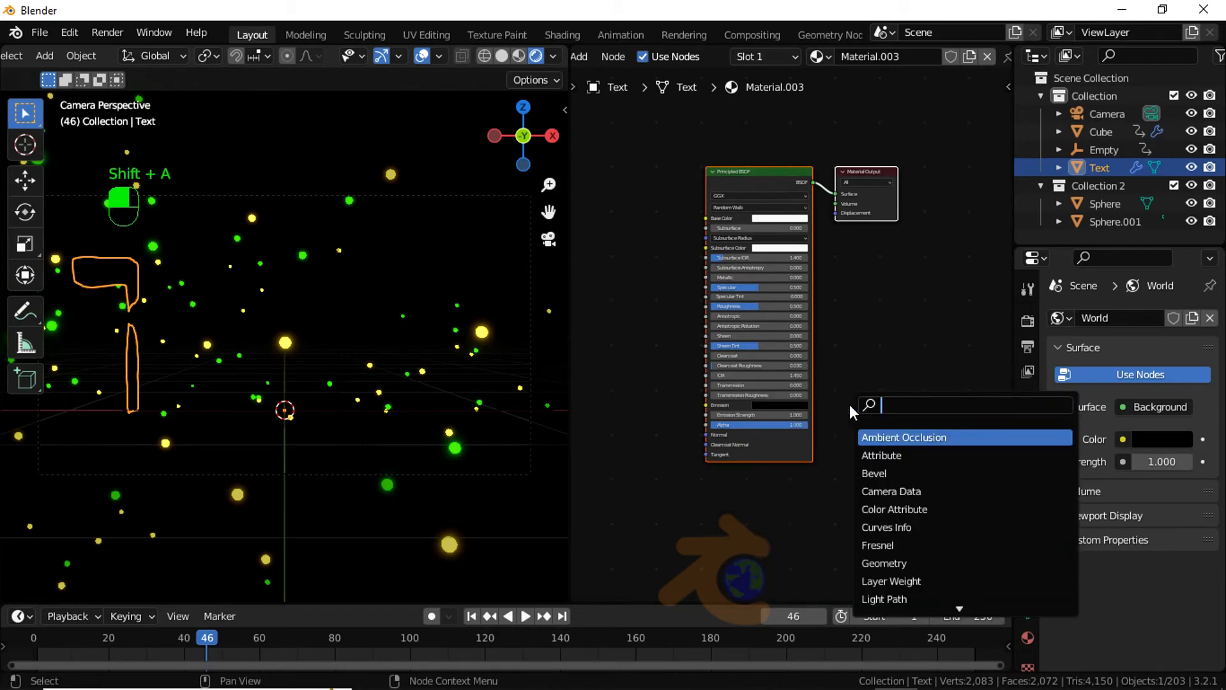
text(colo)
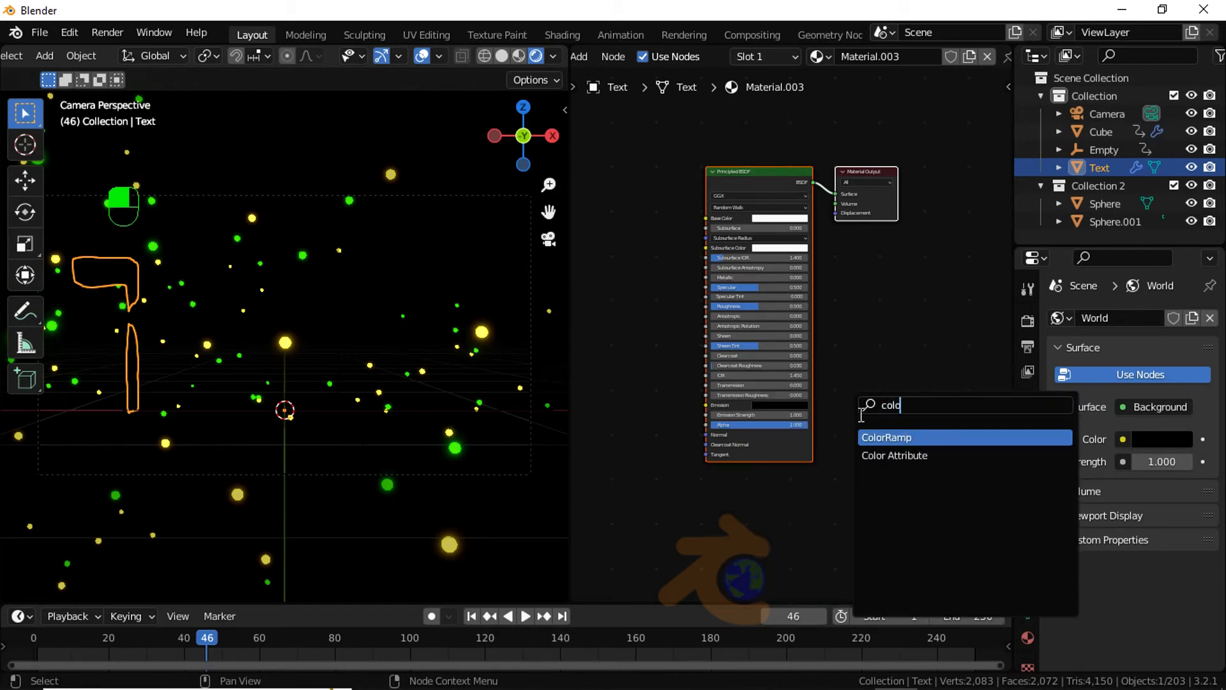
key(Return)
click(713, 506)
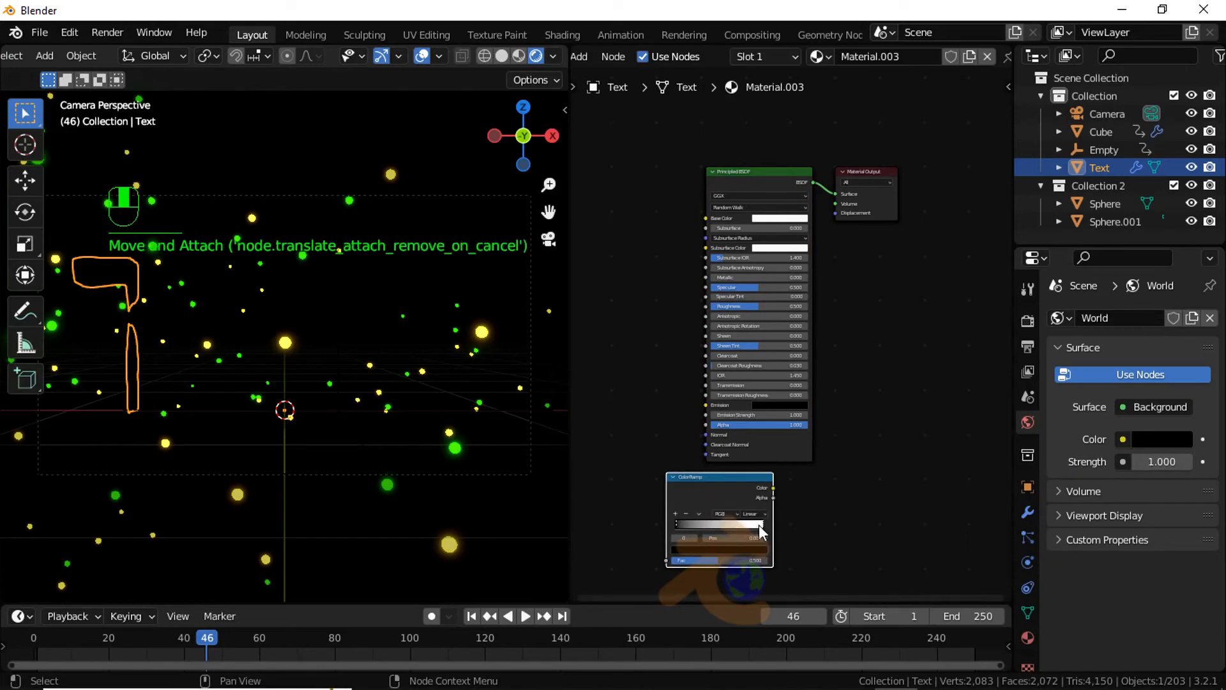
Step: Set the ColorRamp's end stop at position 1.000 to green with hue 0.318, saturation 0.984 and value 1.000
scroll(759, 527, up, 2)
scroll(754, 517, down, 1)
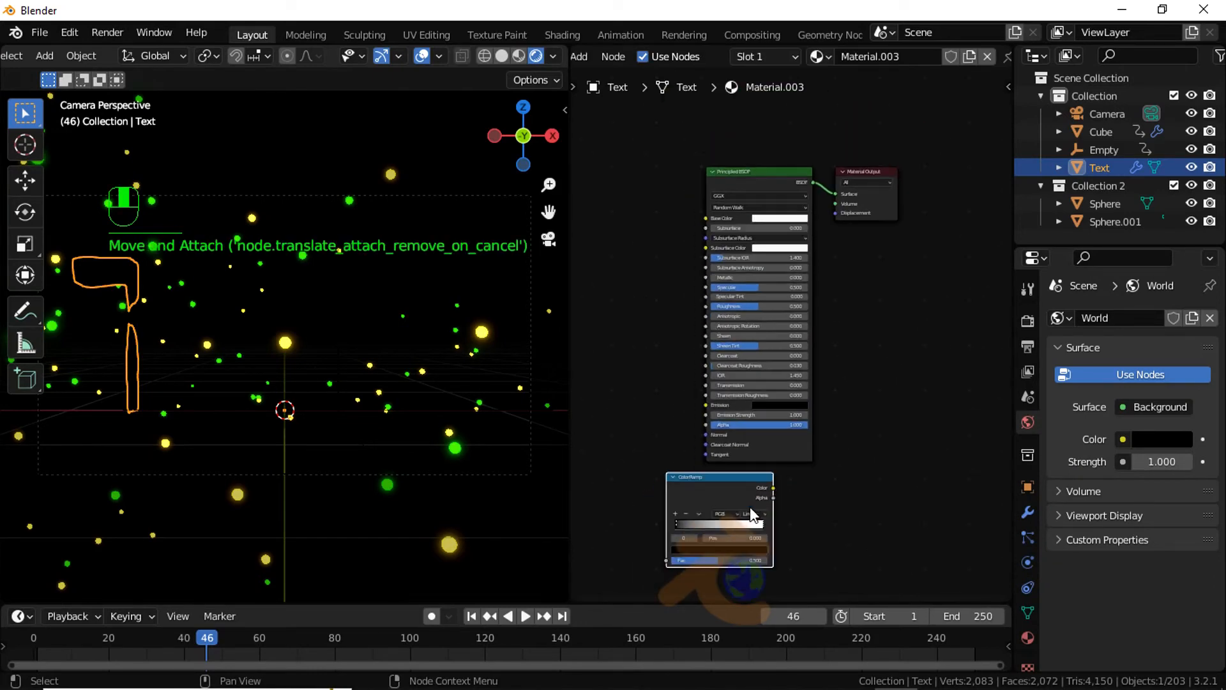
scroll(699, 527, up, 1)
middle_drag(808, 566, 830, 419)
click(781, 480)
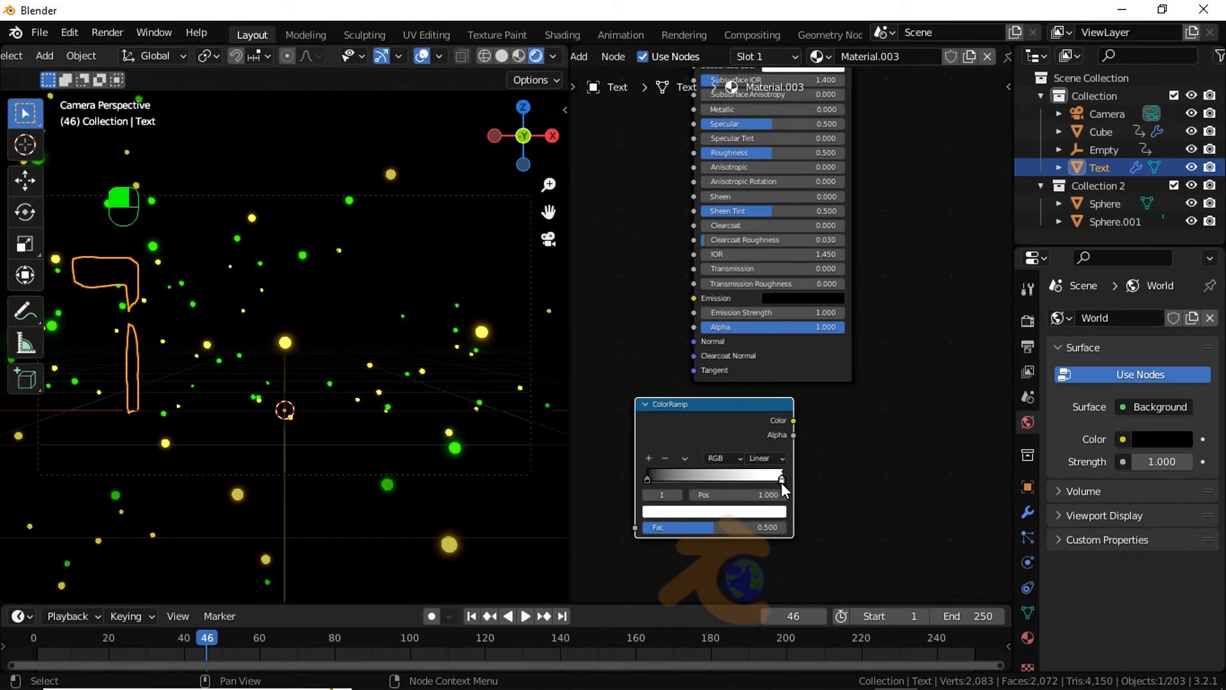
click(764, 511)
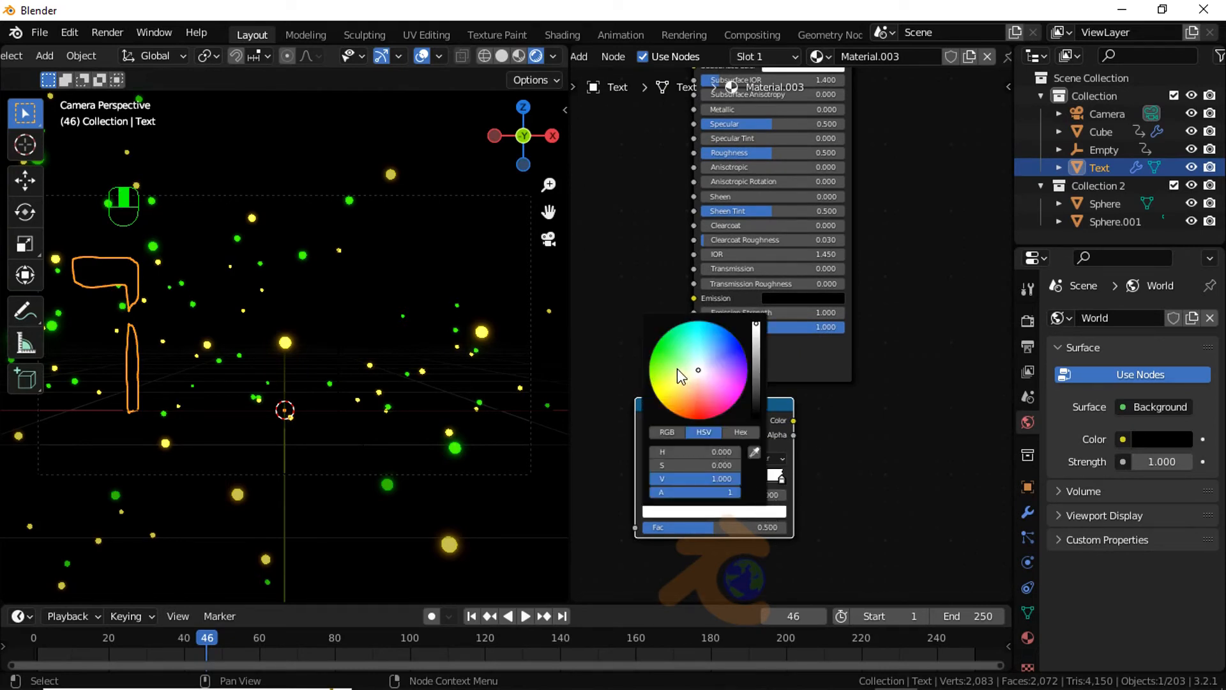
click(656, 358)
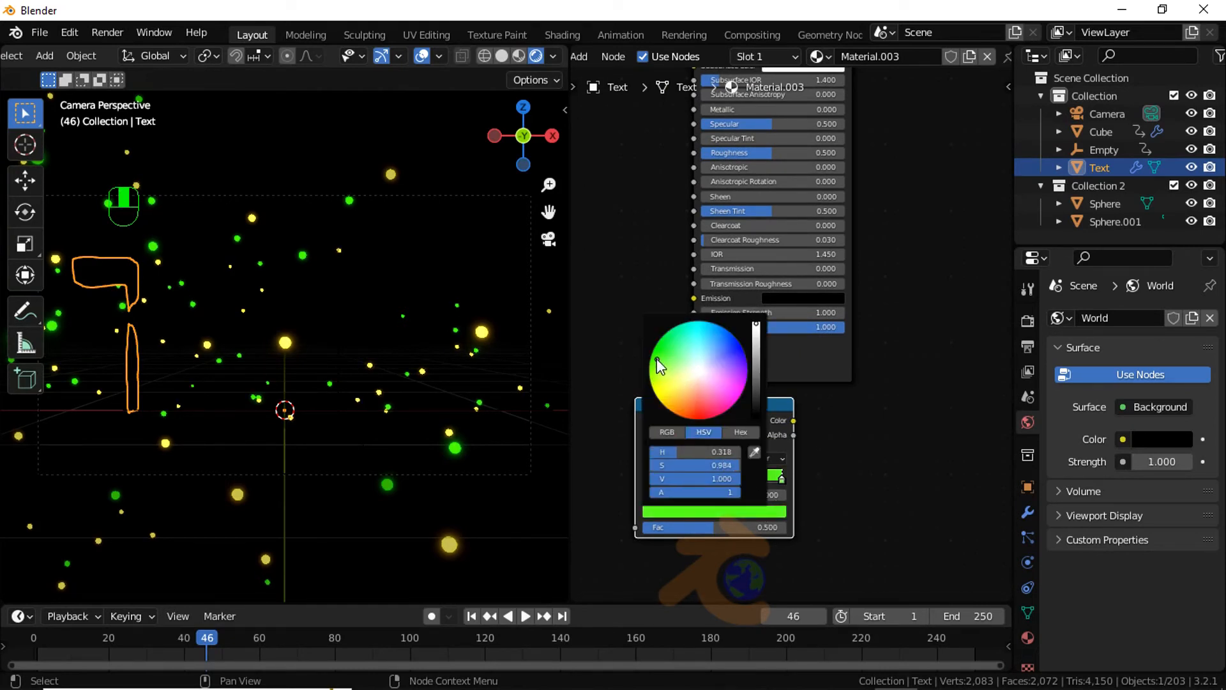
Step: Set the ColorRamp's start stop at position 0.000 to a full-brightness orange-yellow
click(647, 477)
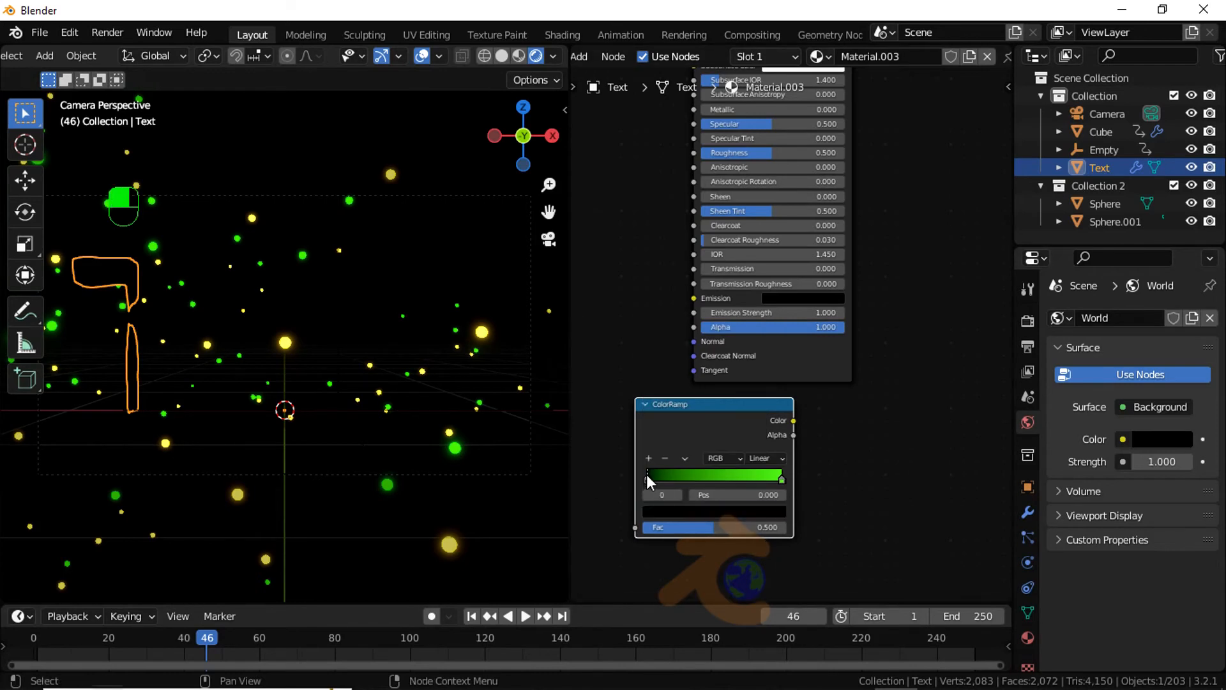
click(688, 509)
drag(754, 405, 762, 309)
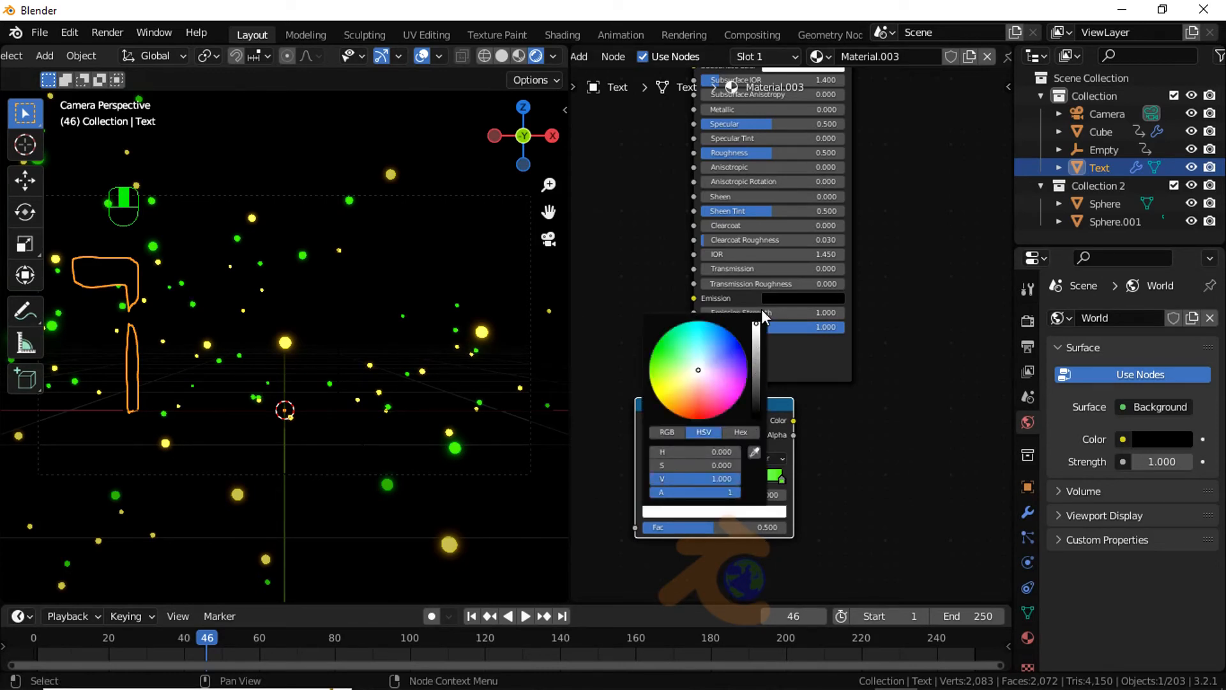
click(680, 393)
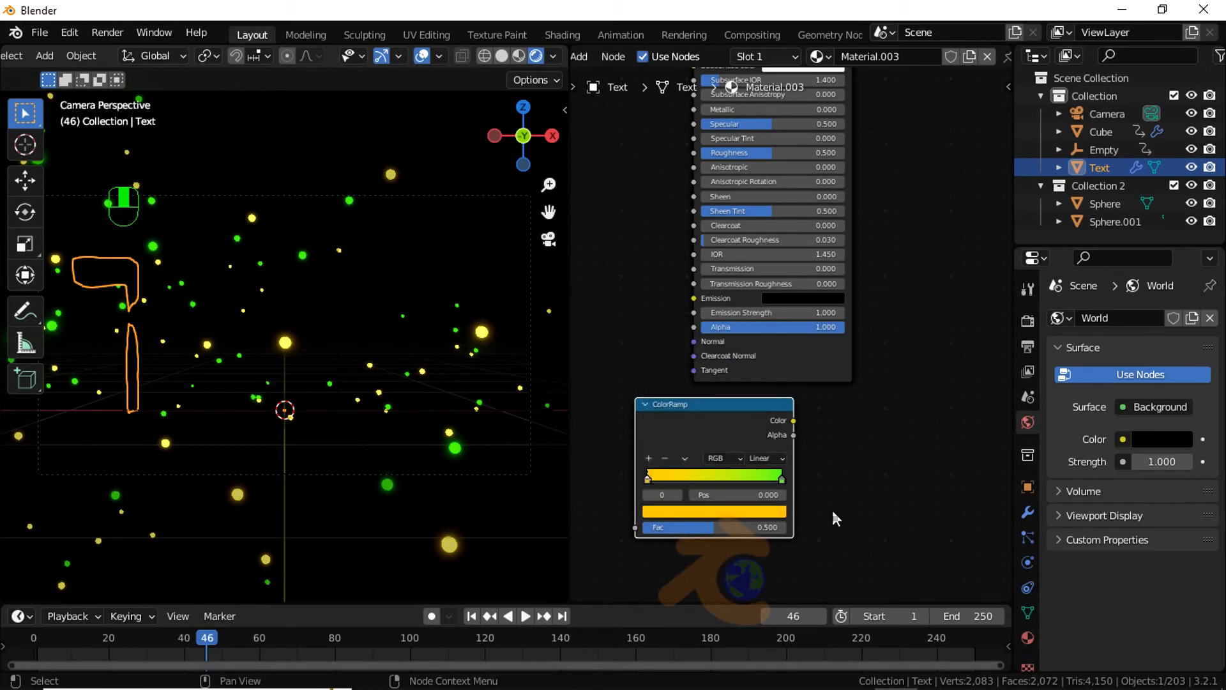
Step: Move the ColorRamp beside the Principled BSDF's inputs and connect its Color output to Emission
scroll(760, 475, down, 2)
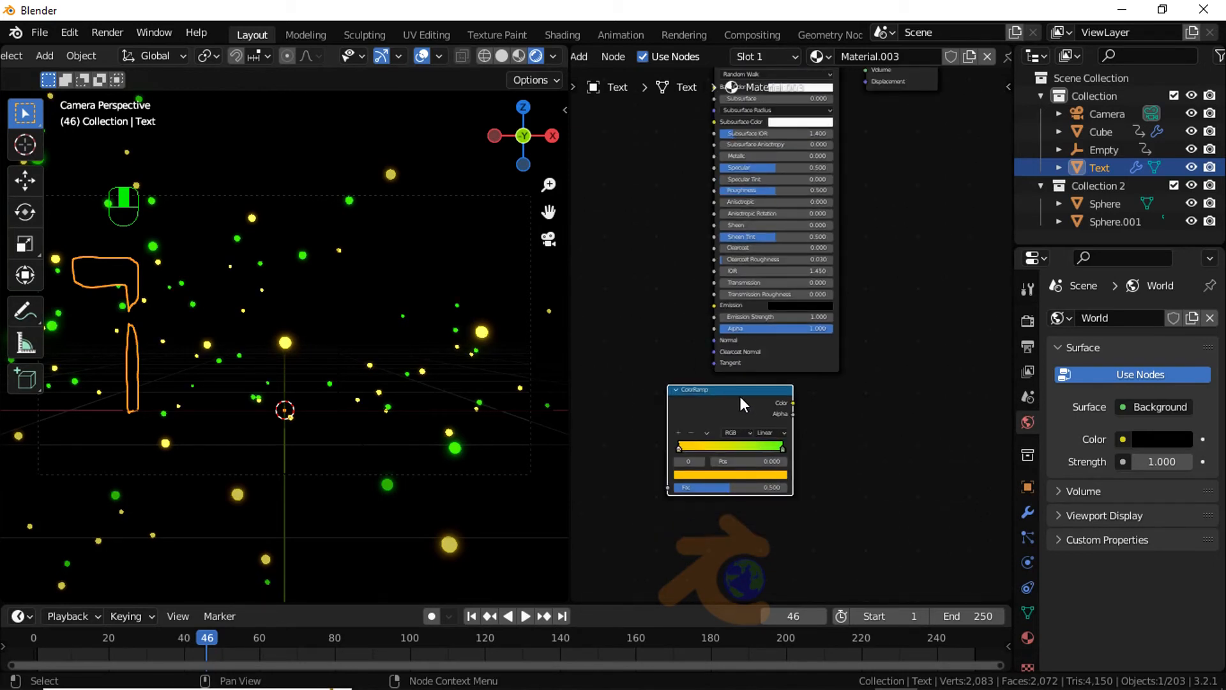
drag(740, 396, 608, 298)
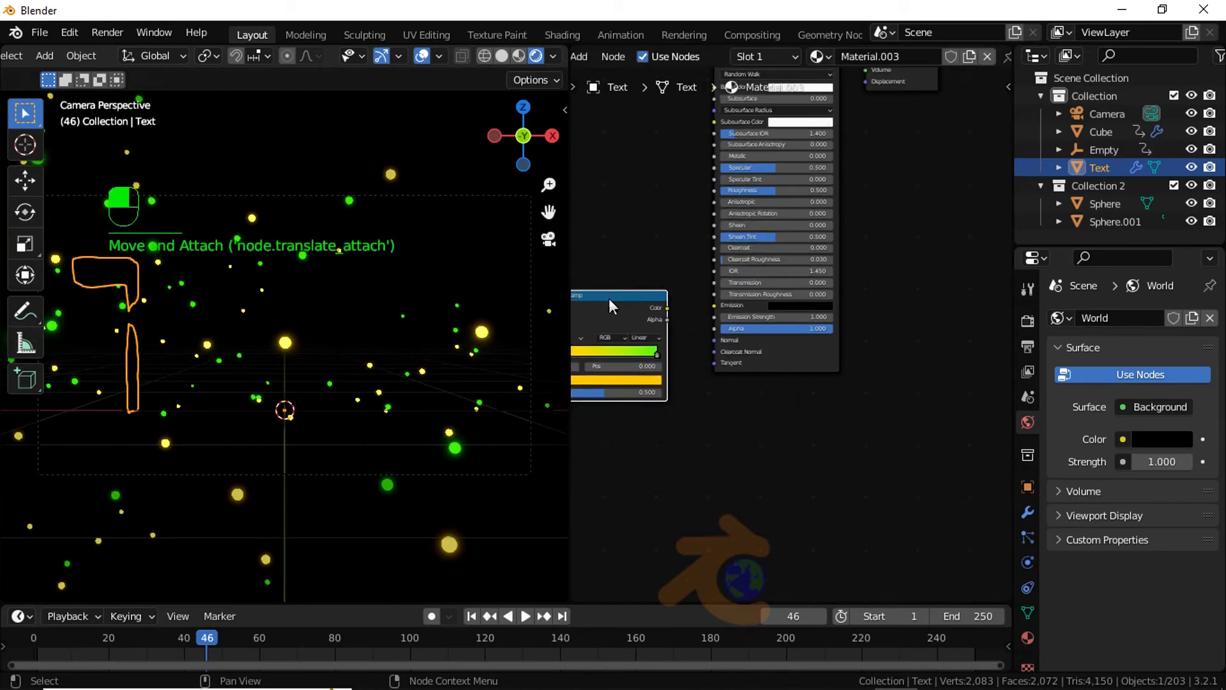
scroll(694, 404, down, 2)
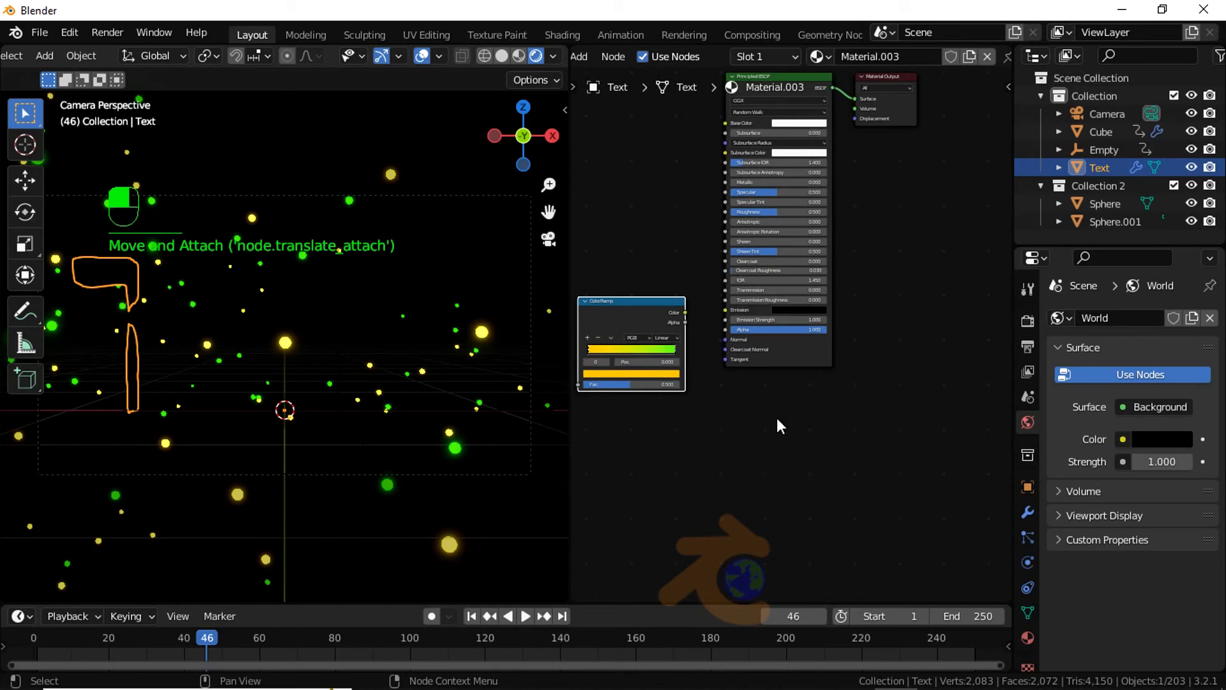
drag(684, 312, 726, 309)
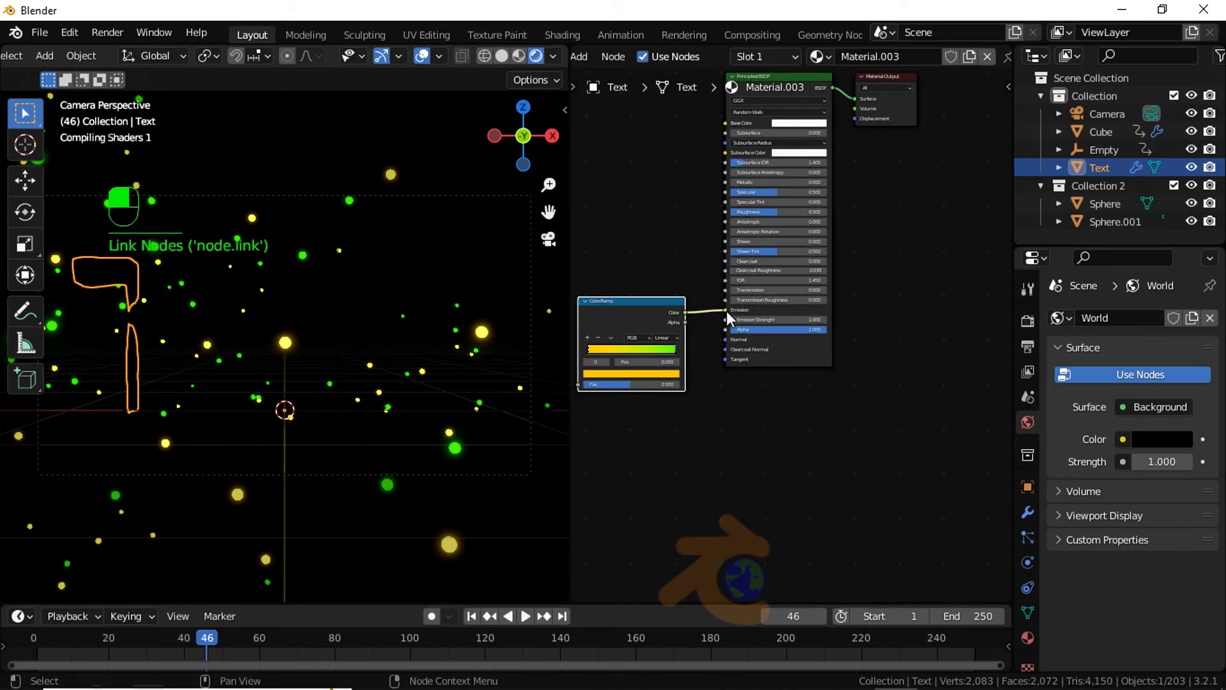
Step: Set the emission strength of the Text material's Principled BSDF to 2
scroll(821, 426, up, 1)
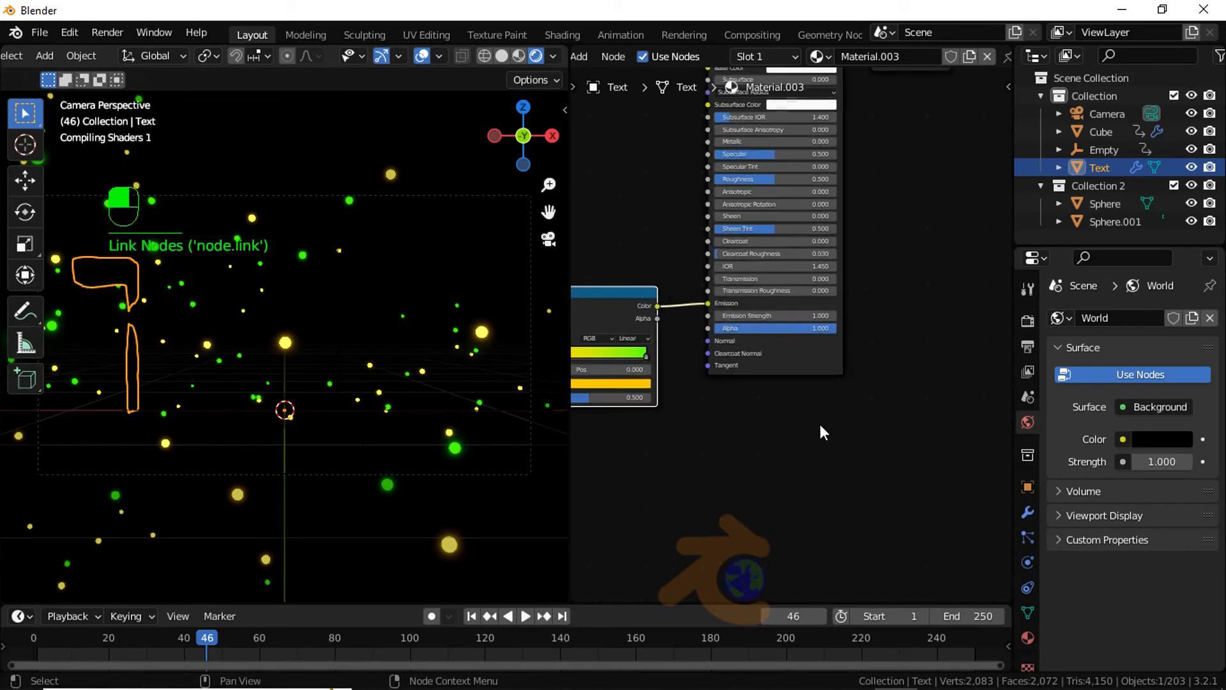
click(791, 314)
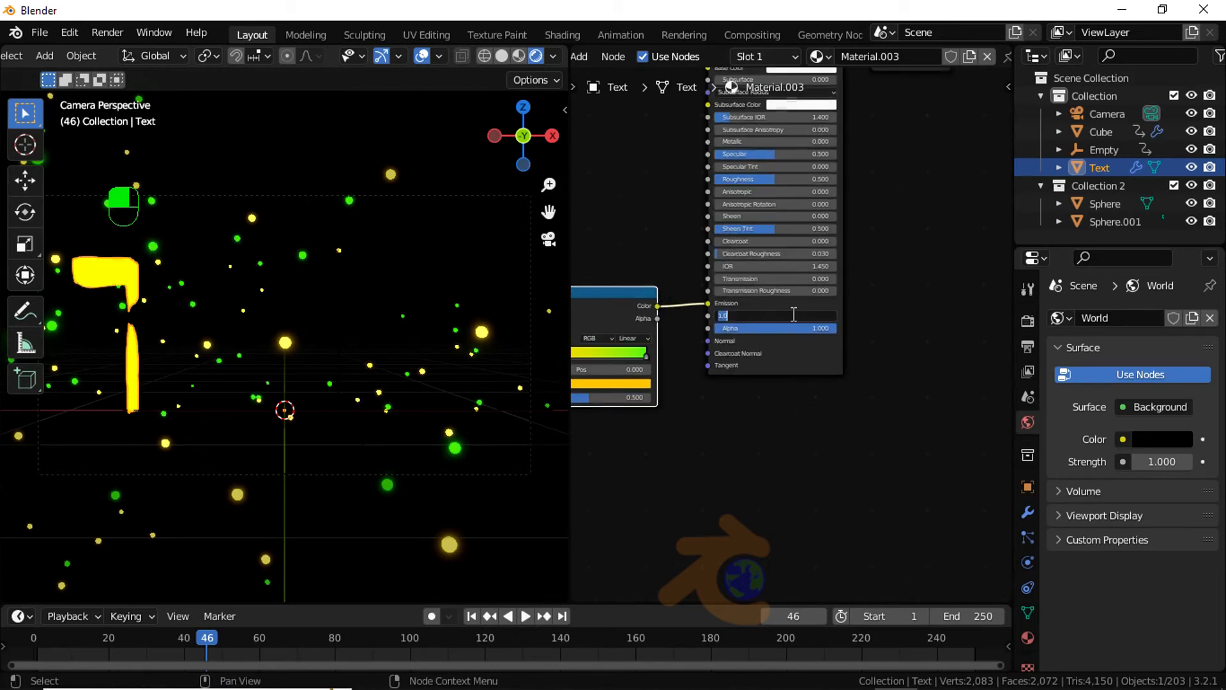
text(2)
key(Return)
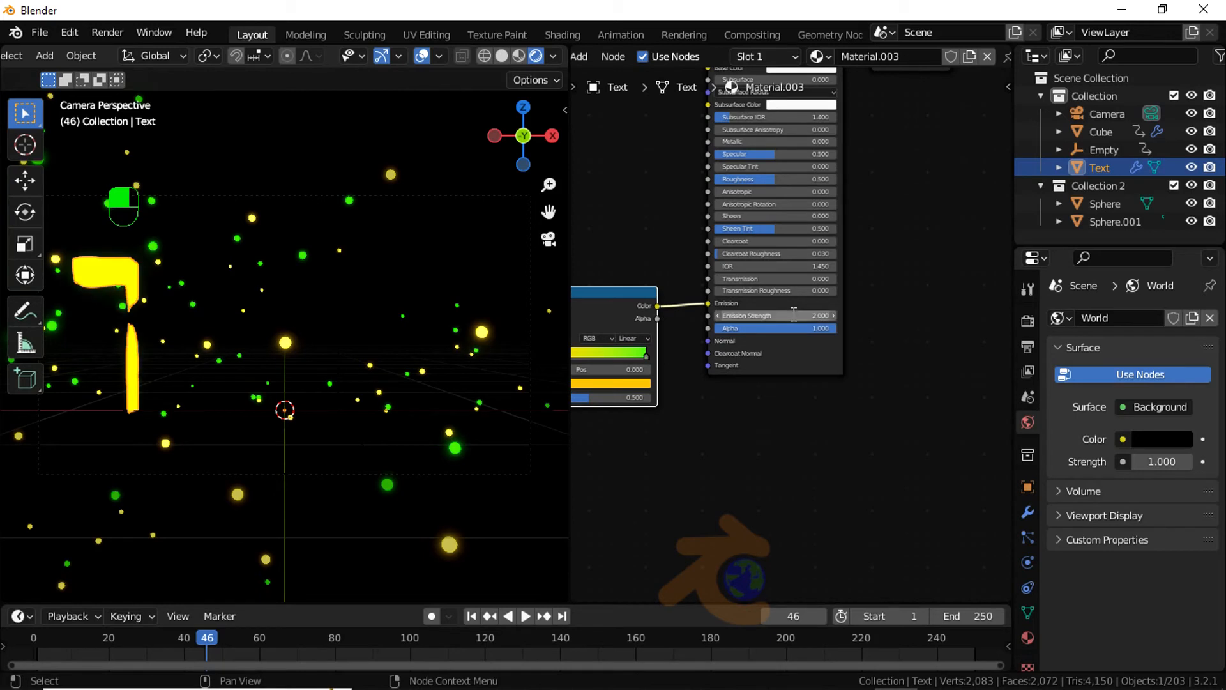
scroll(818, 420, down, 3)
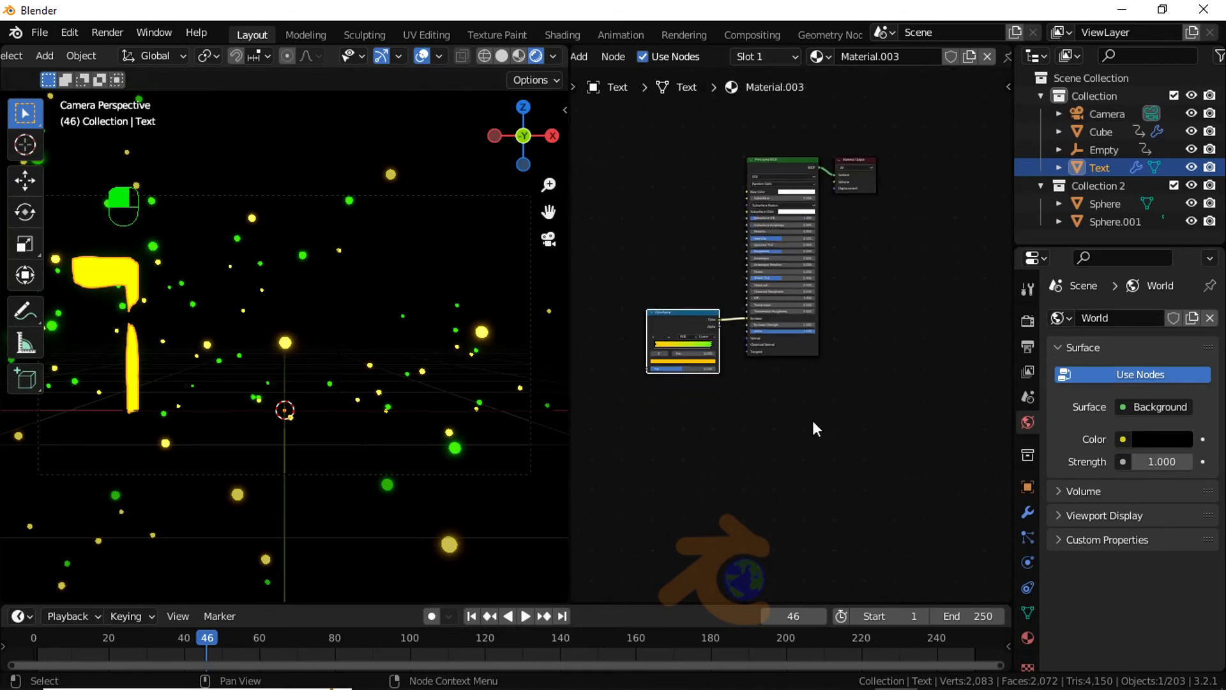
middle_drag(802, 381, 859, 497)
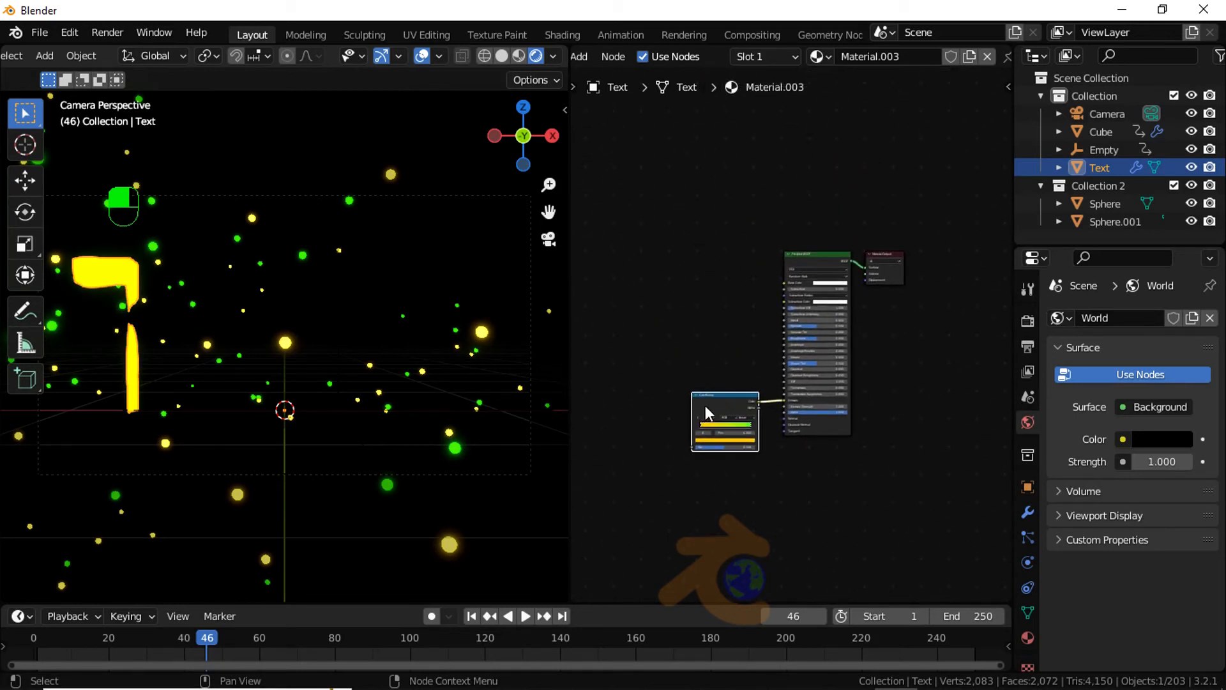
Step: Move the ColorRamp node up to about the middle height of the Principled BSDF
drag(705, 405, 708, 308)
scroll(719, 374, up, 2)
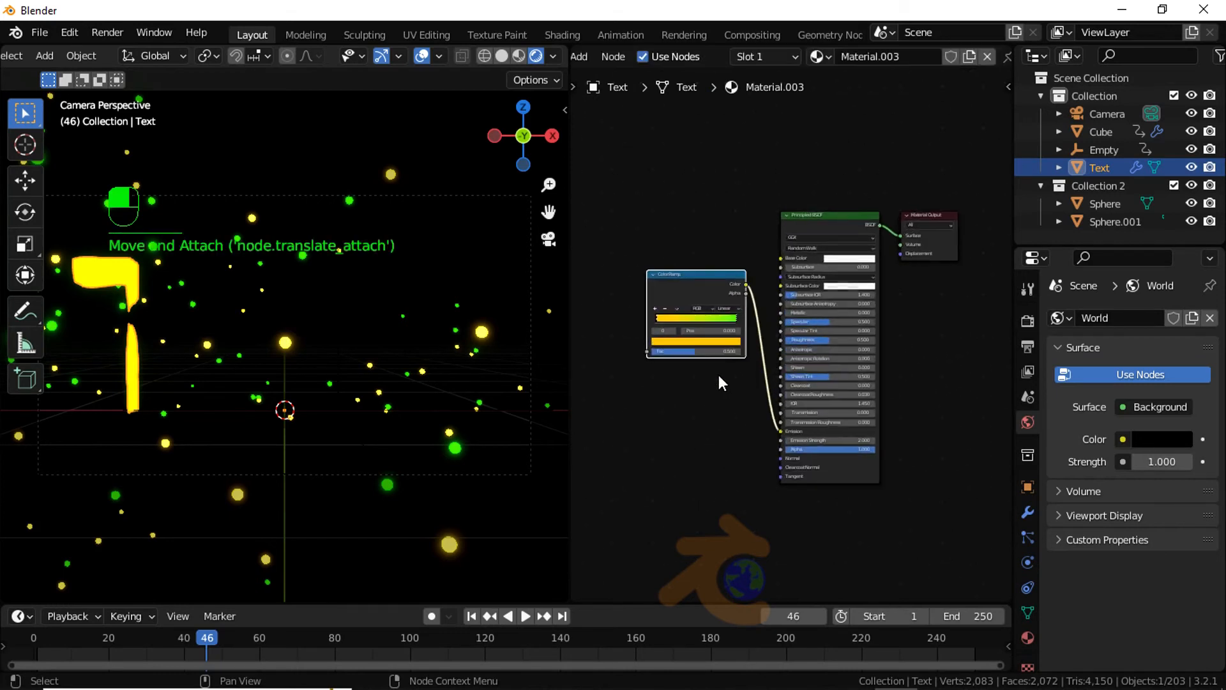
scroll(734, 455, up, 2)
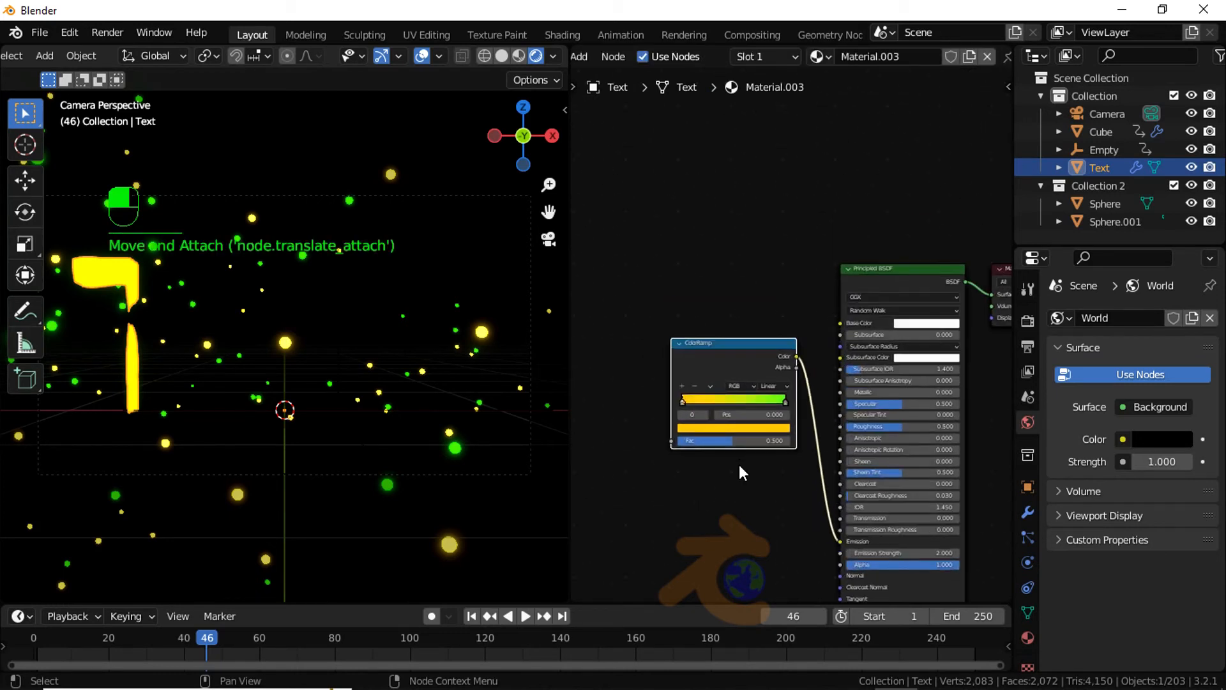
Step: Add a Gradient Texture node before the ColorRamp and connect its Color output to the ColorRamp's Fac input
scroll(739, 471, down, 1)
key(shift+a)
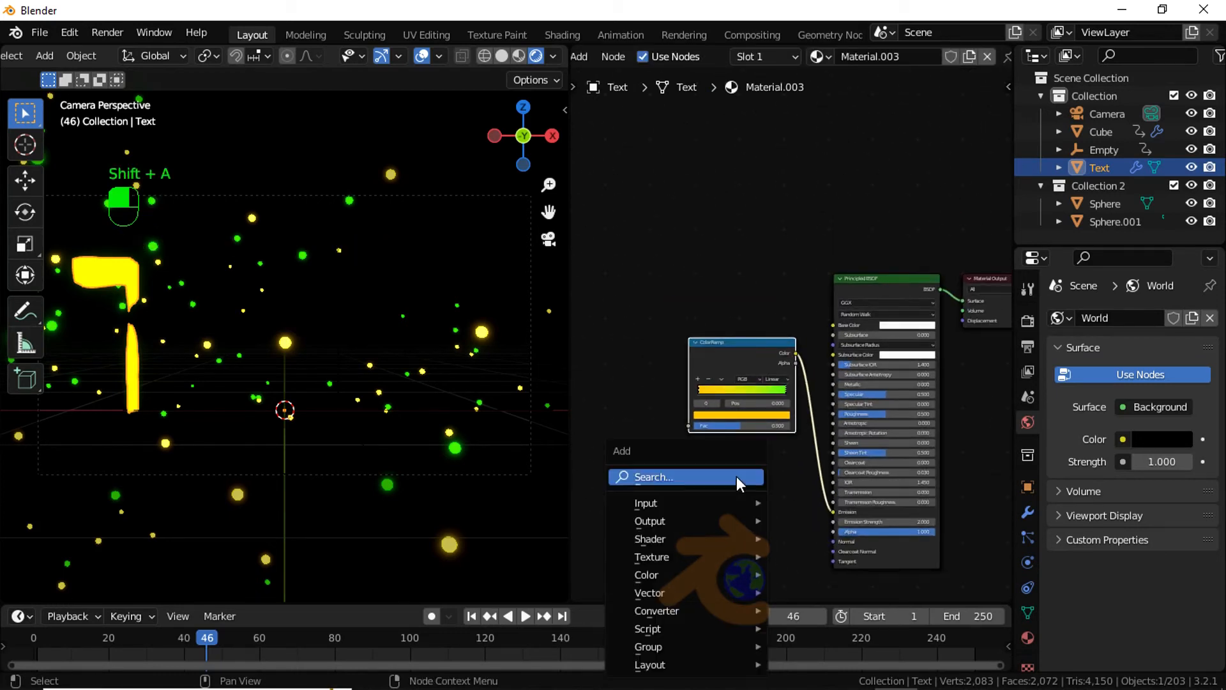
click(737, 476)
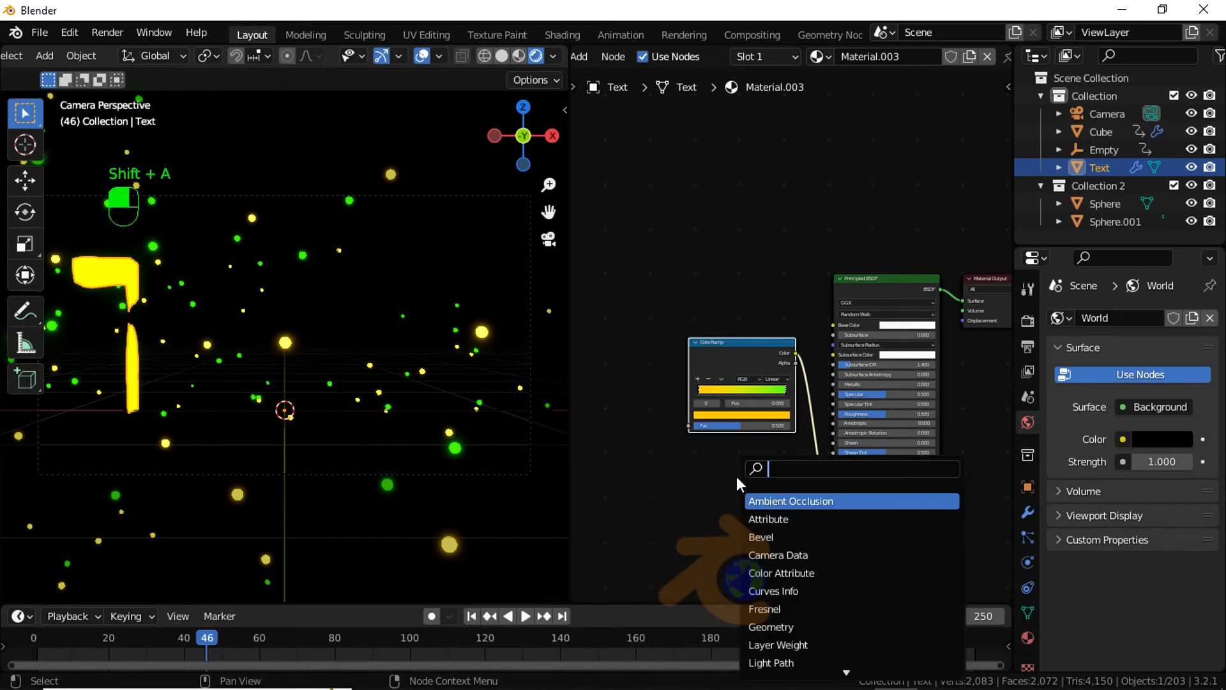
text(gra)
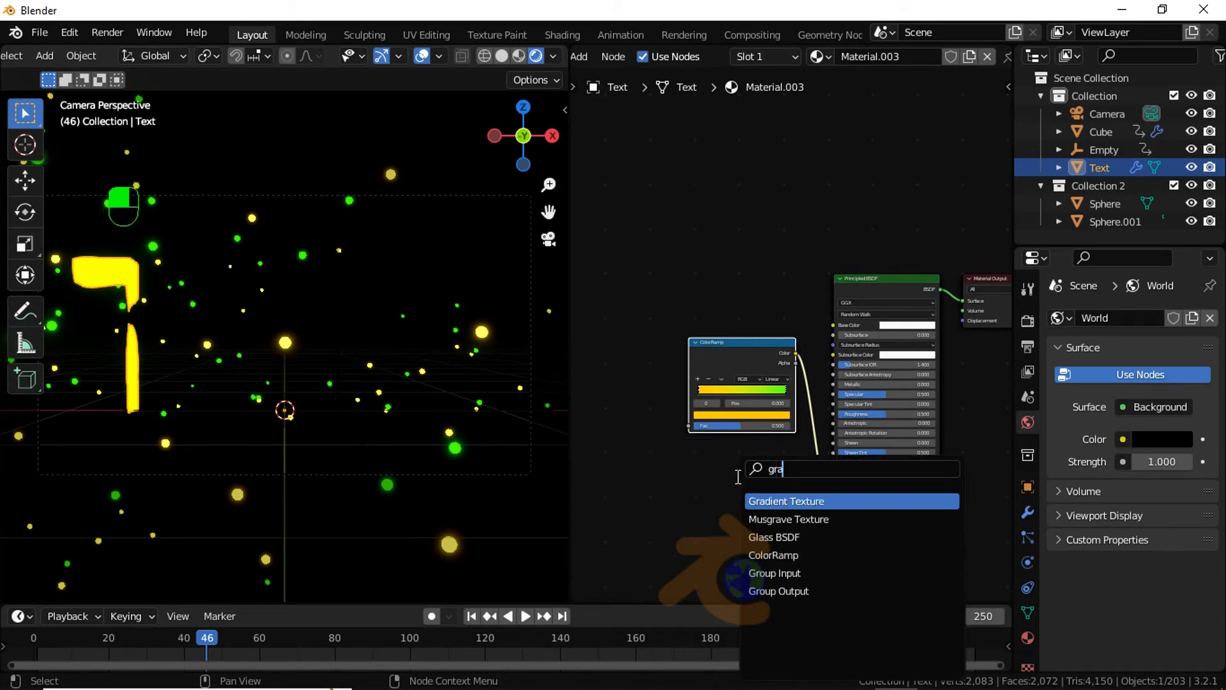
click(785, 499)
drag(659, 372, 687, 427)
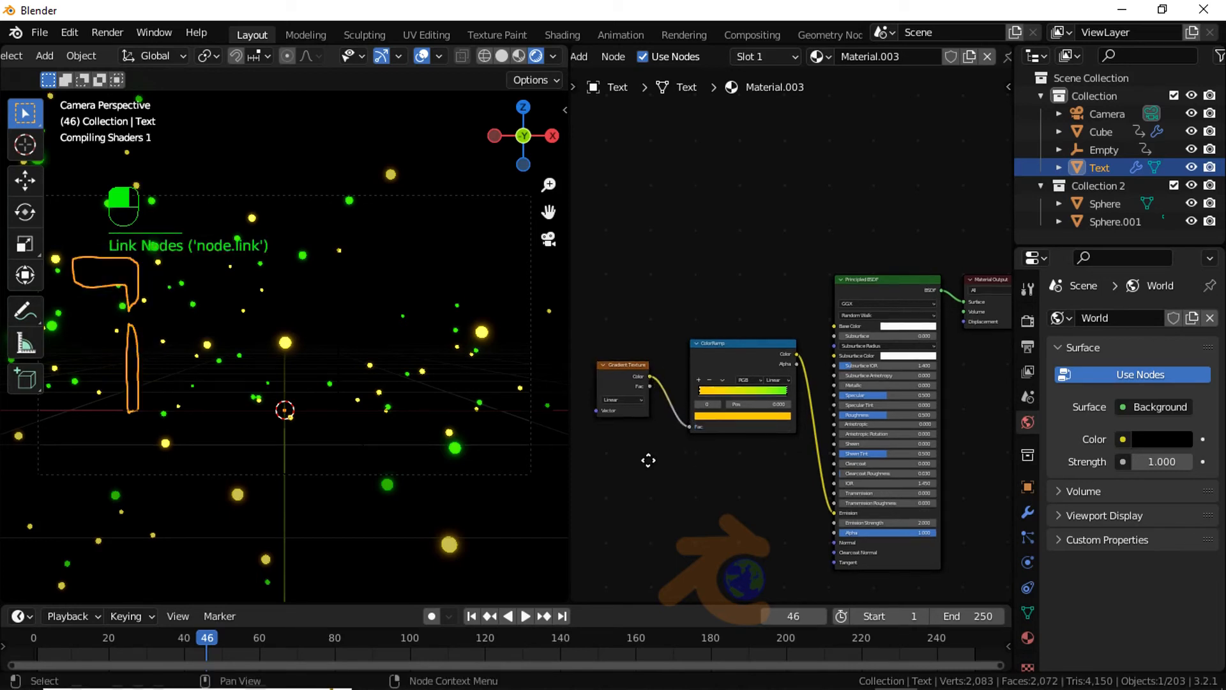
Step: Add a Mapping node before the Gradient Texture and connect its Vector output to the texture's Vector input
middle_drag(646, 460, 812, 471)
scroll(810, 472, up, 2)
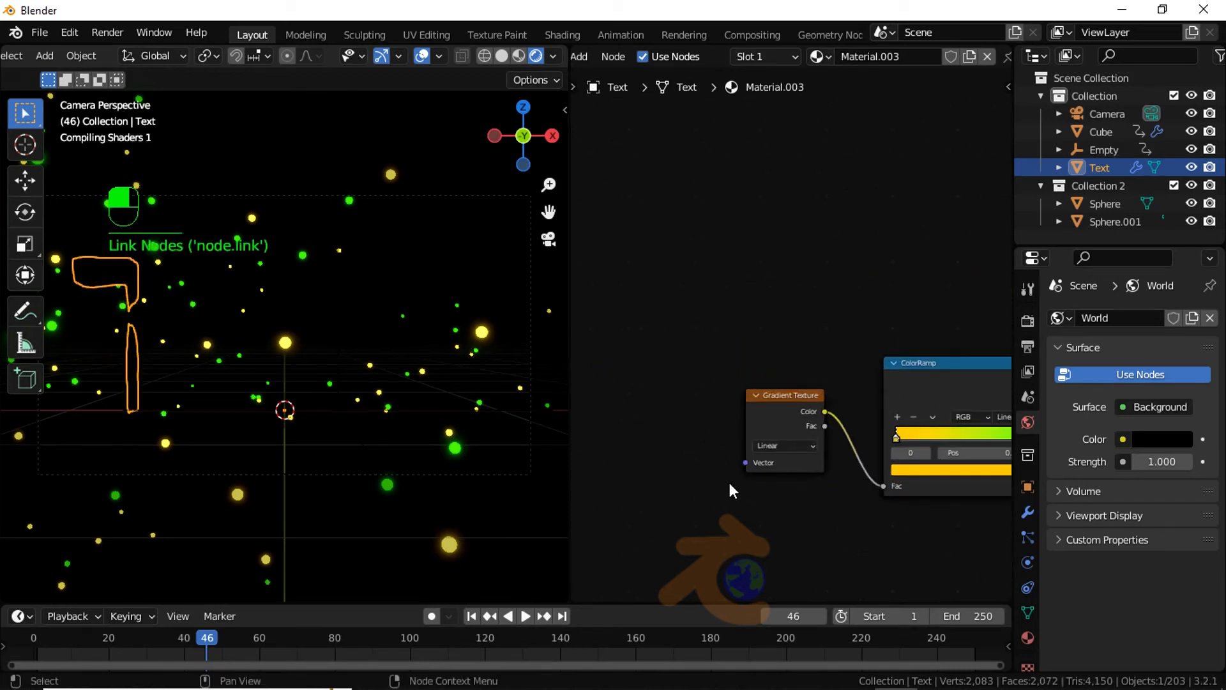
key(shift+a)
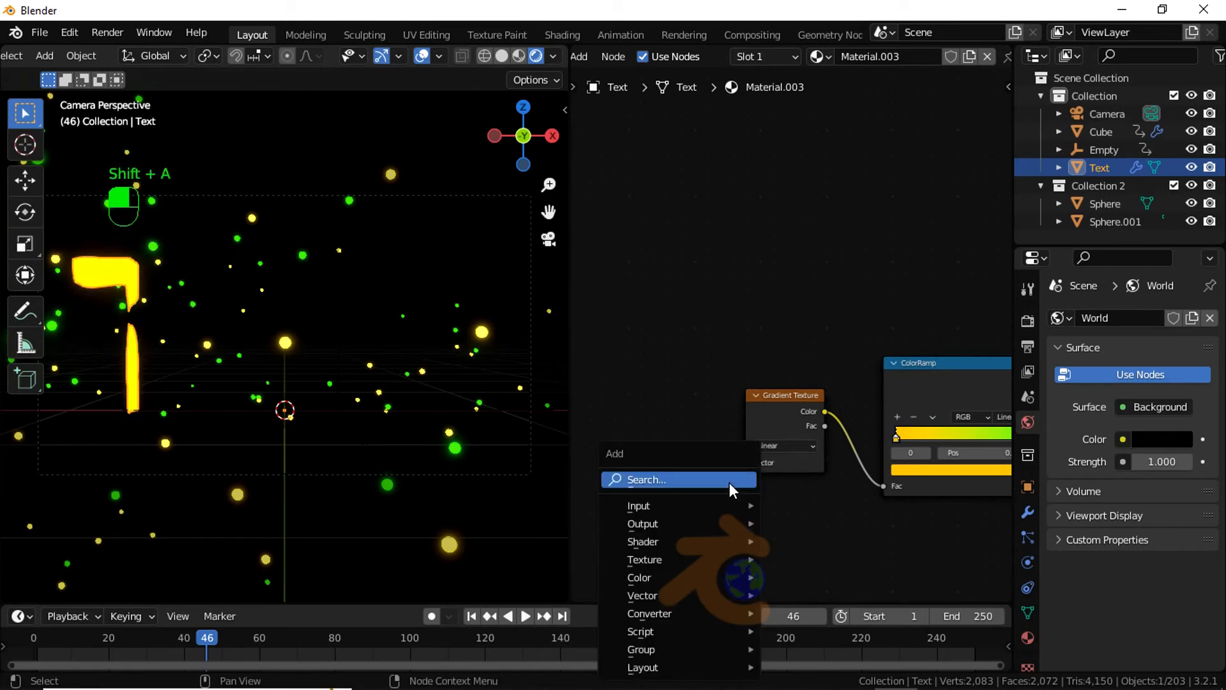
click(729, 480)
text(m)
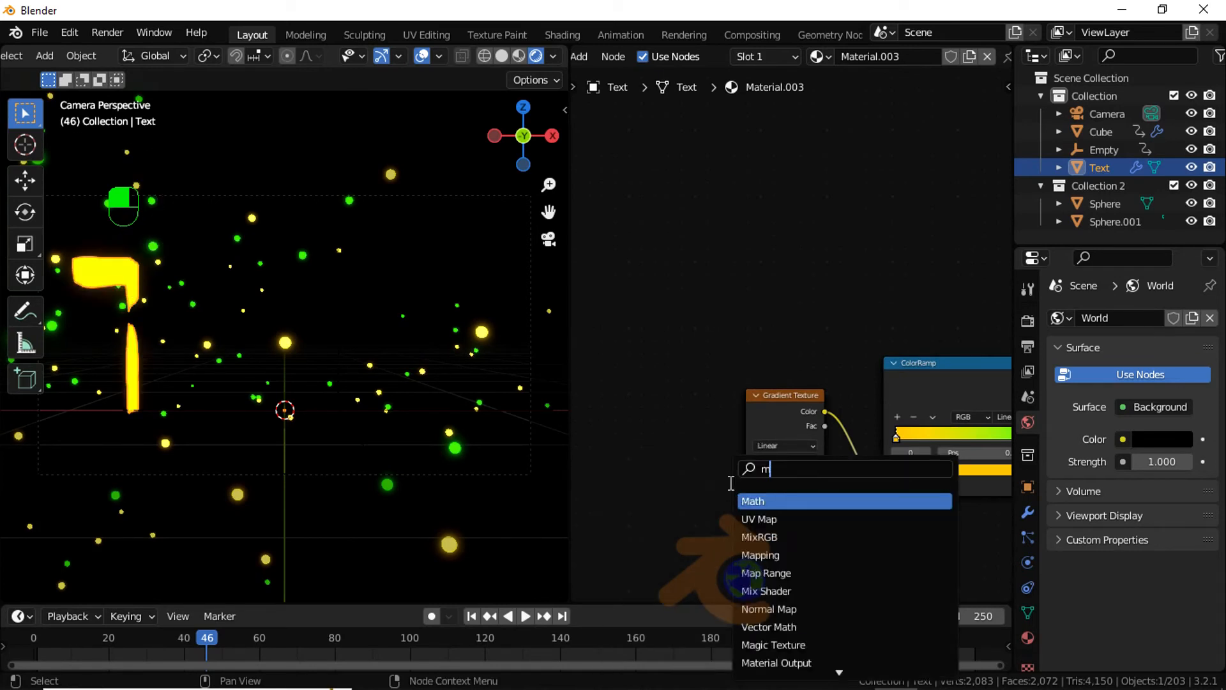
text(app)
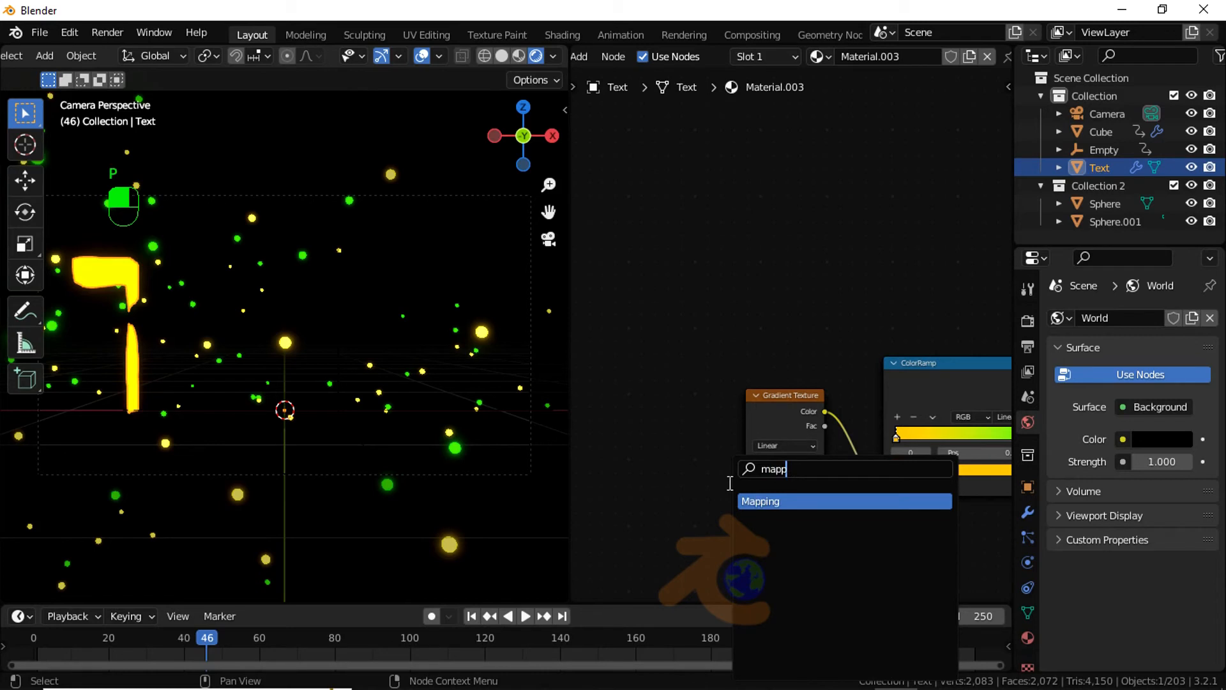
click(755, 500)
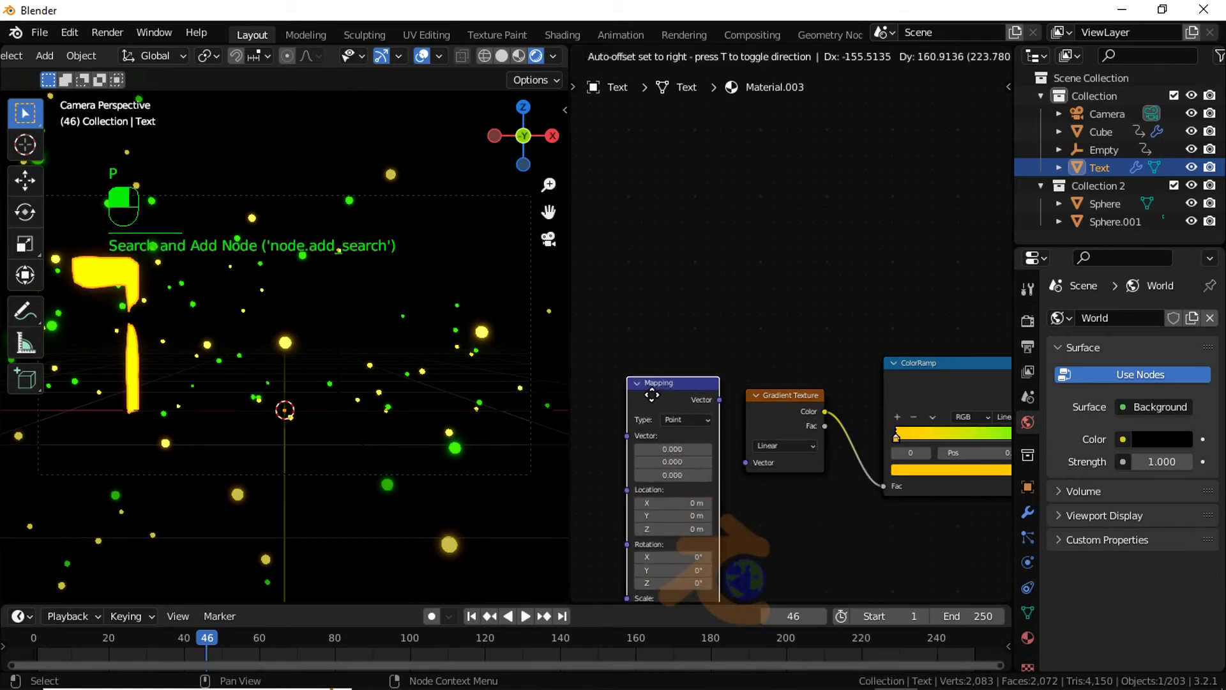
click(714, 398)
drag(726, 415, 744, 462)
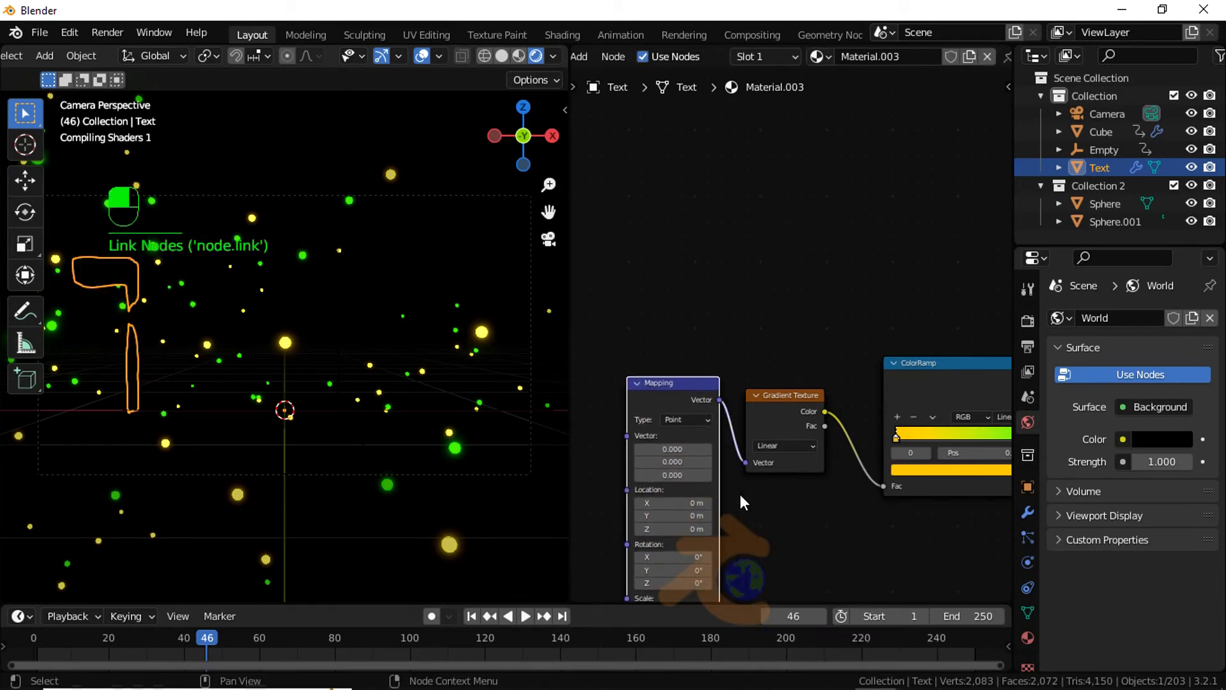
Step: Add a Texture Coordinate node before the Mapping node and connect its Object output to the Mapping's Vector input
scroll(742, 508, down, 2)
middle_drag(761, 499, 879, 476)
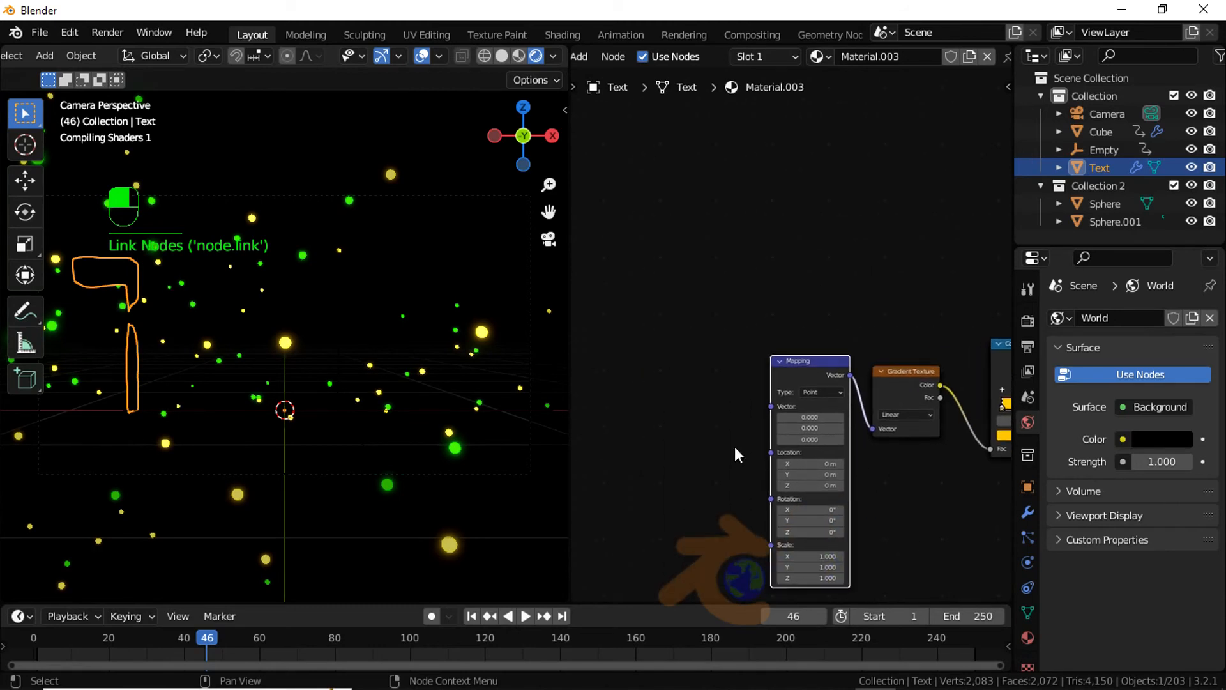
key(shift+a)
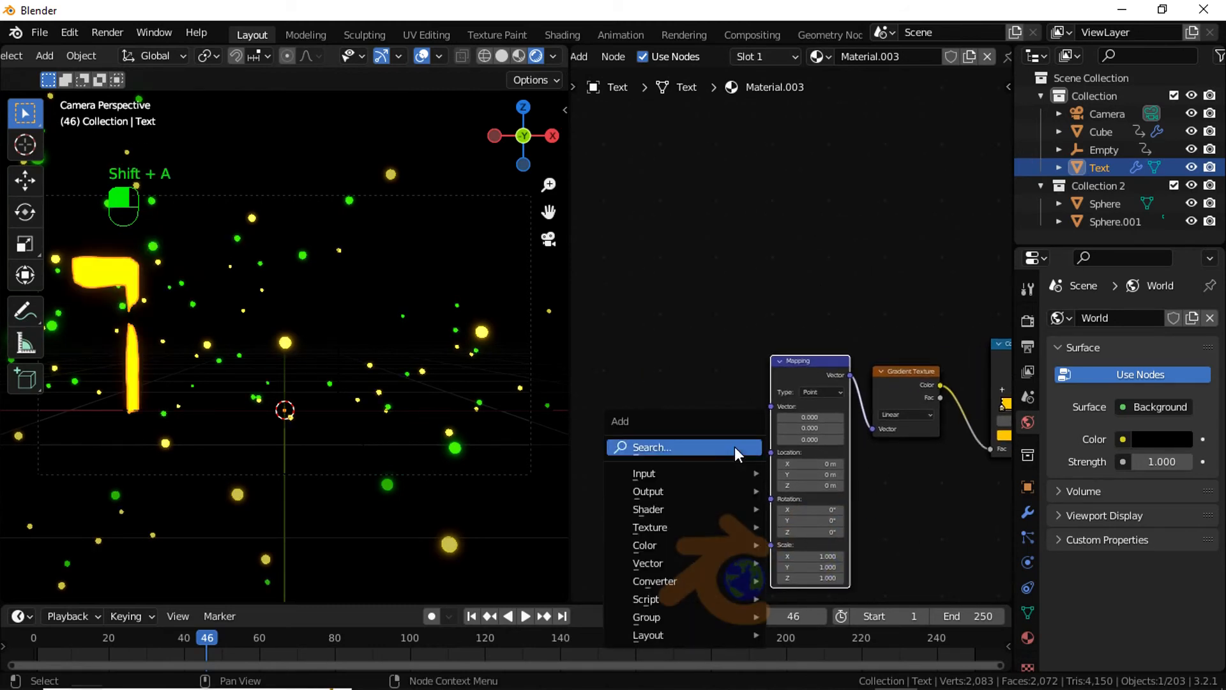
click(735, 446)
text(t)
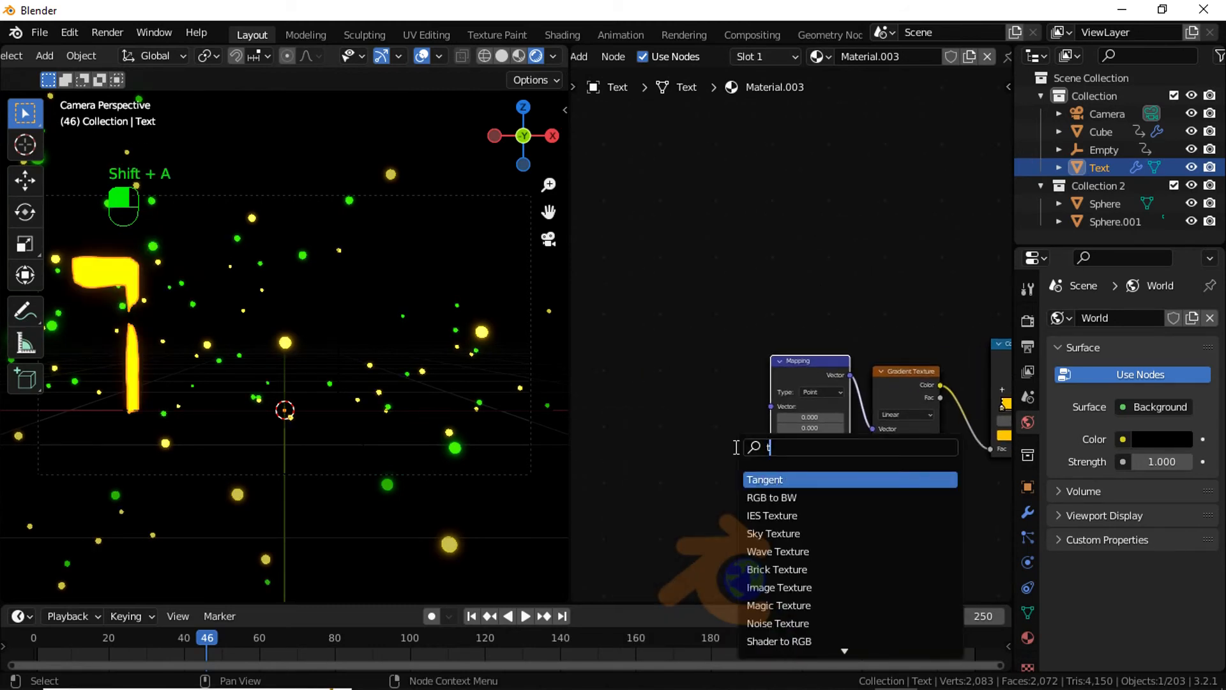
text(ex c)
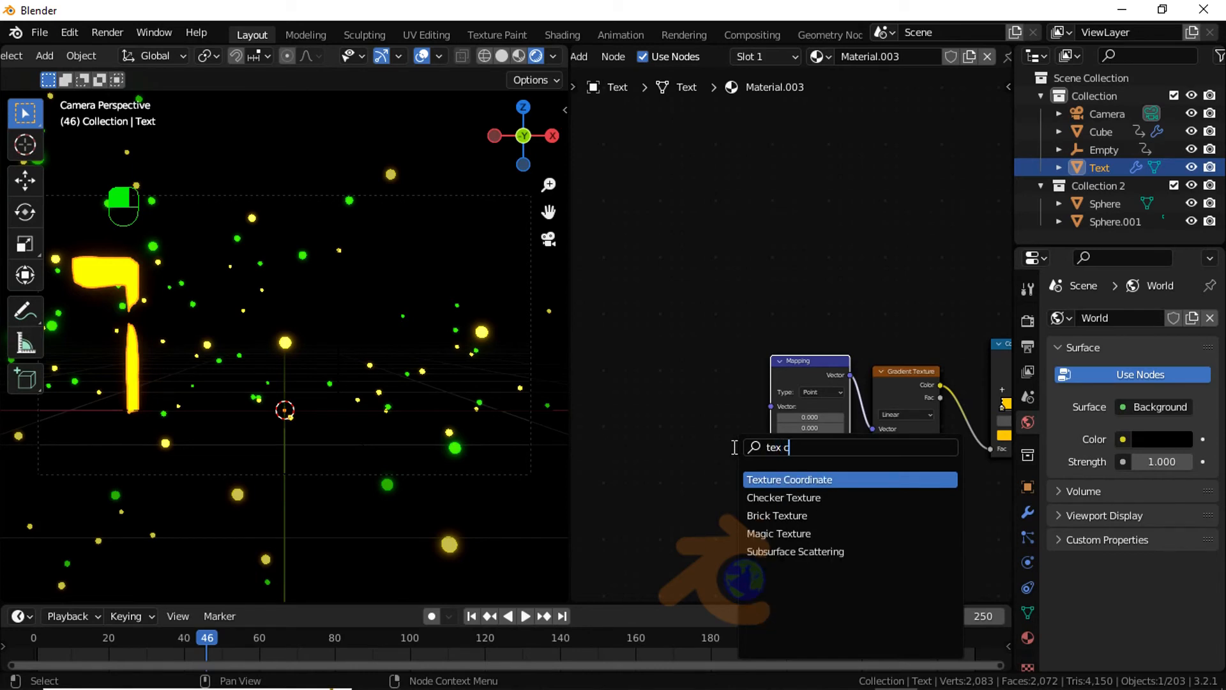
click(770, 479)
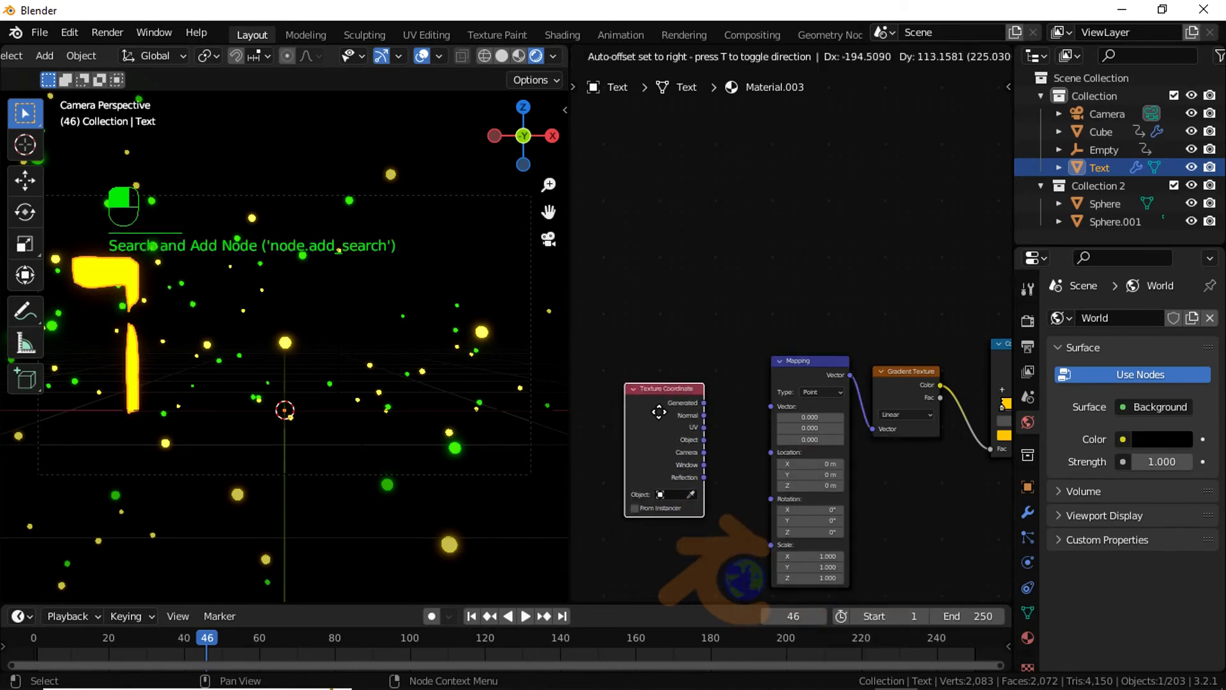
click(671, 429)
scroll(688, 465, up, 2)
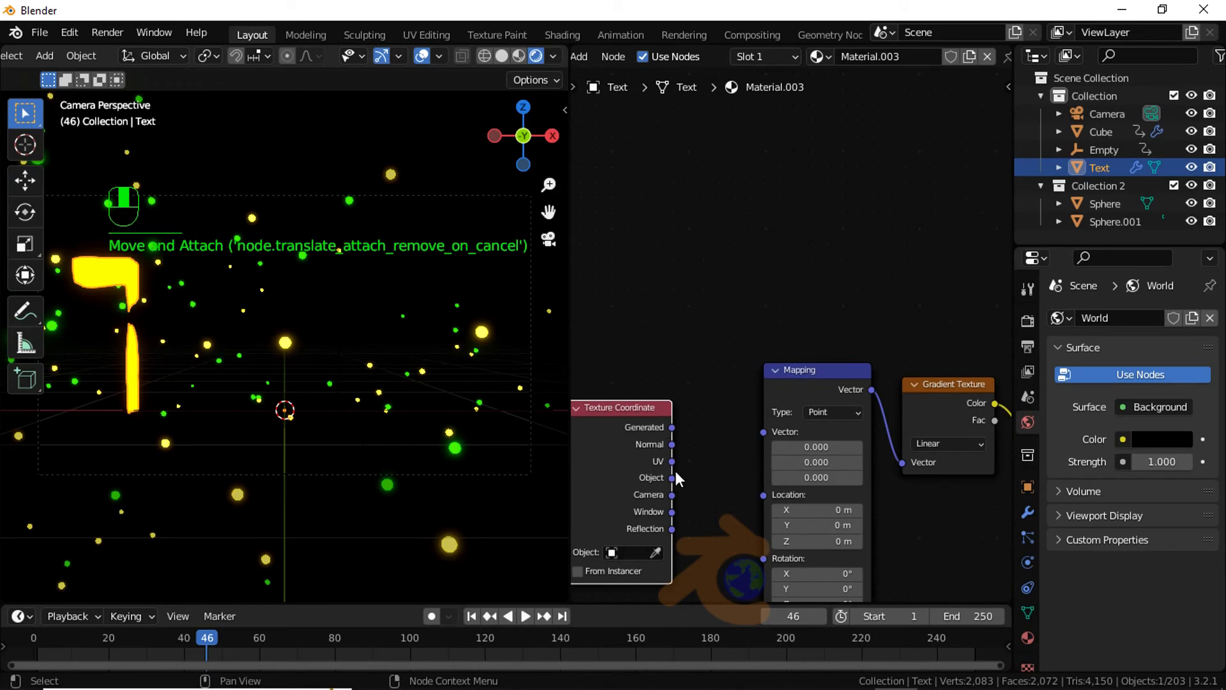
drag(673, 477, 763, 432)
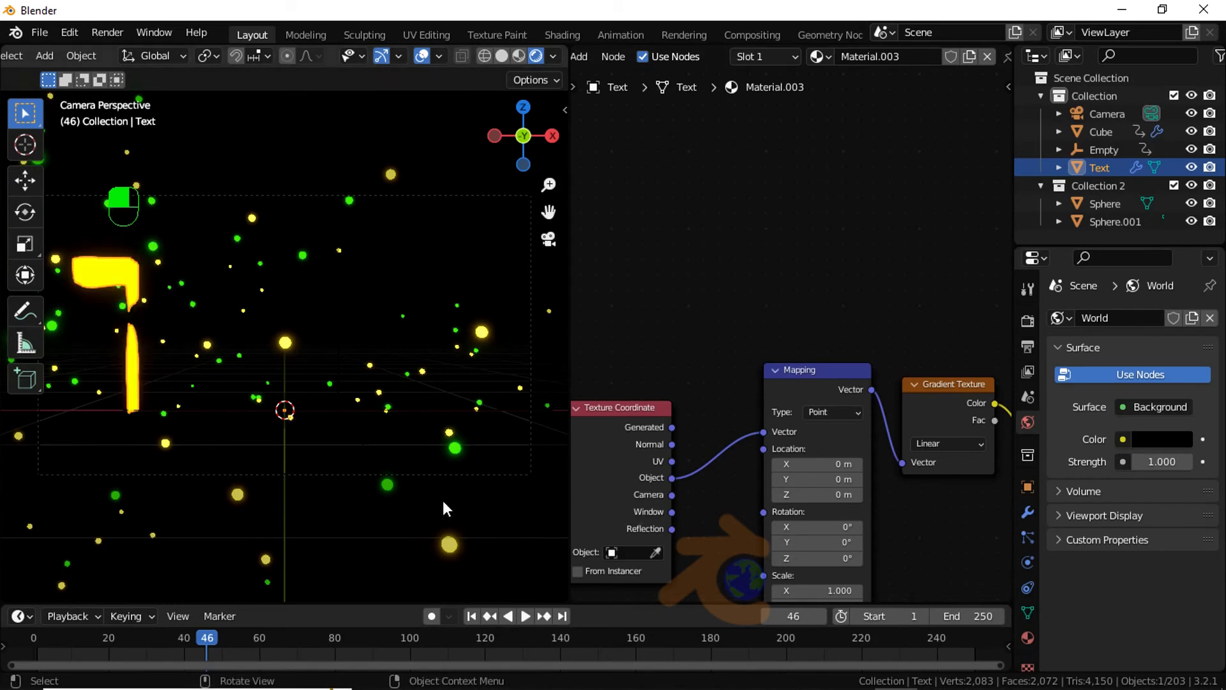
Step: Play the animation briefly to preview the text reveal, and set the current frame to 244
key(space)
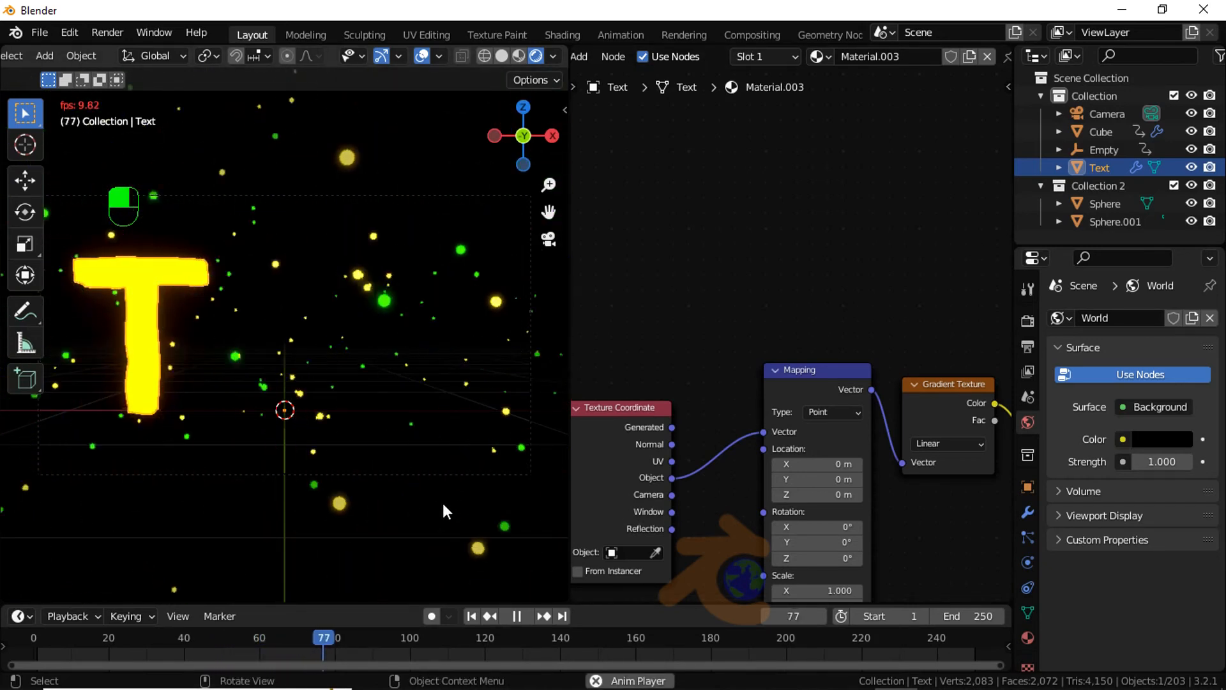
key(space)
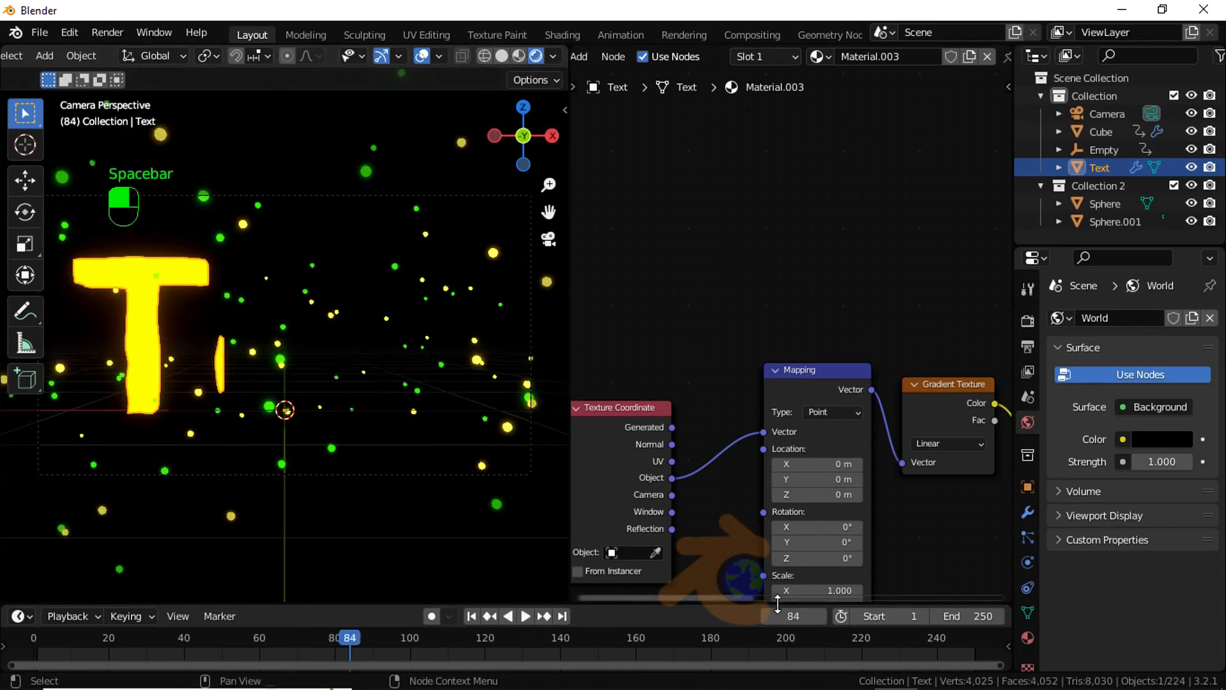
drag(804, 616, 905, 612)
Step: Move the ColorRamp's green stop to about position 0.586 and keep the yellow stop at the start of the ramp
scroll(896, 535, down, 4)
middle_drag(931, 469, 733, 451)
scroll(817, 419, up, 1)
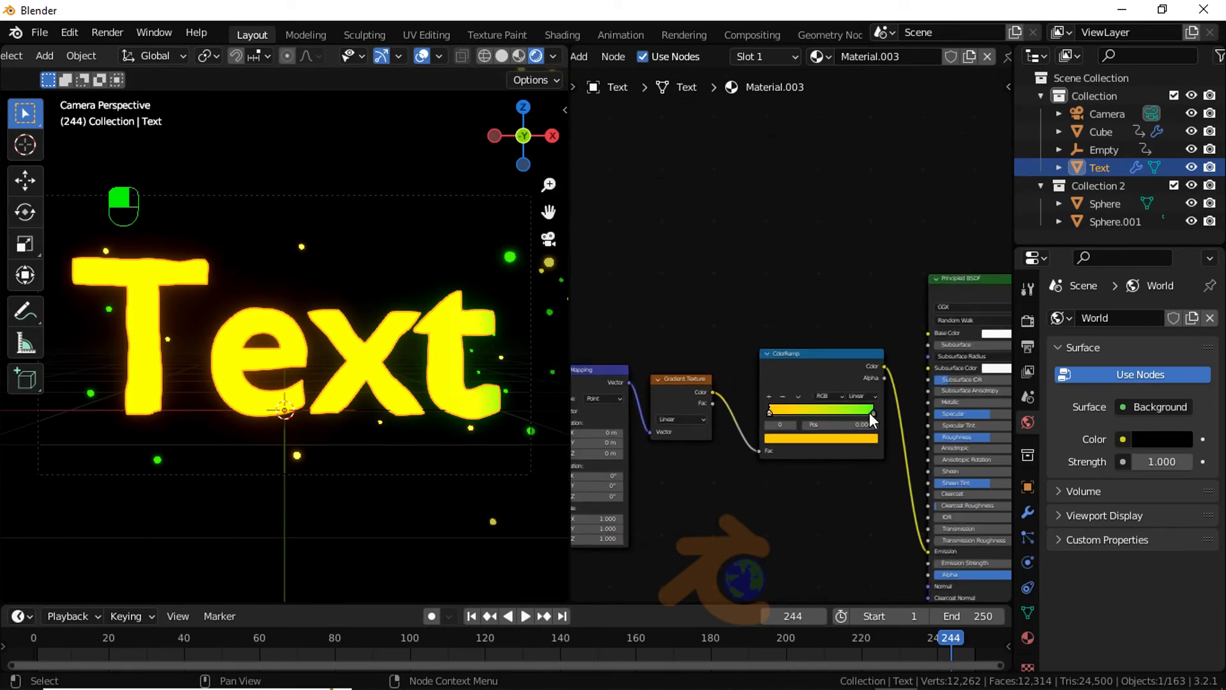
drag(869, 413, 773, 413)
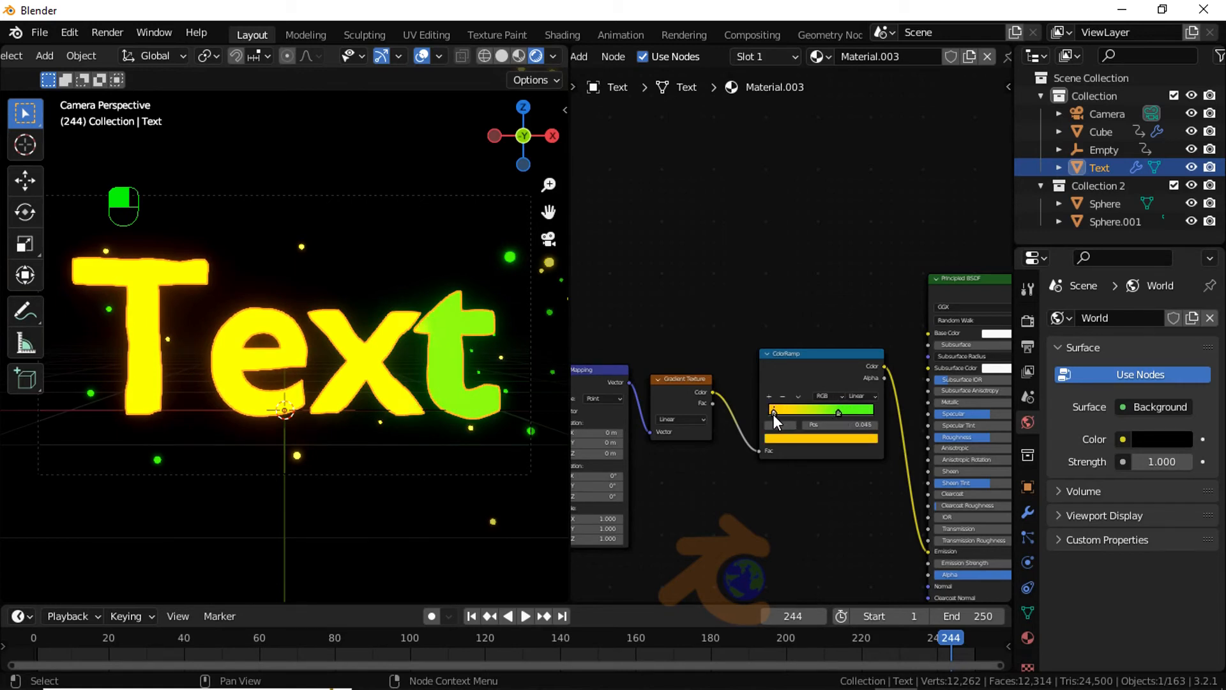
drag(774, 408, 765, 409)
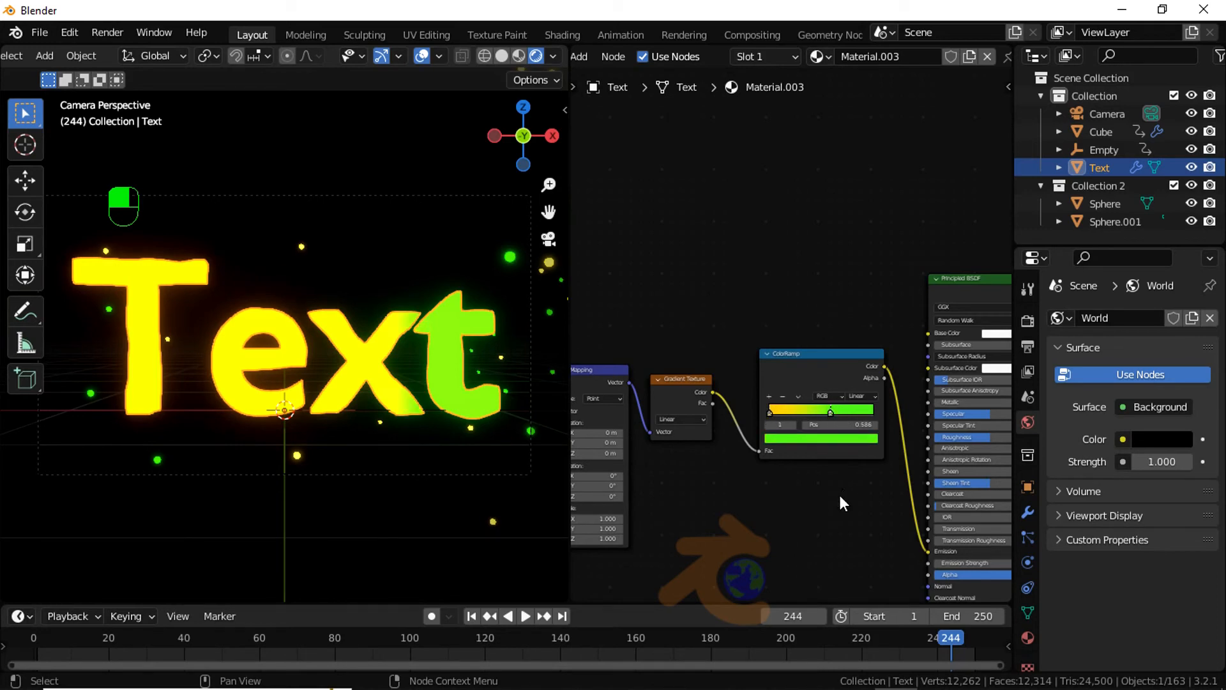
Step: Move the Material Output away from the Principled BSDF and duplicate the Principled BSDF directly above the original
scroll(837, 498, down, 3)
middle_drag(853, 472, 726, 542)
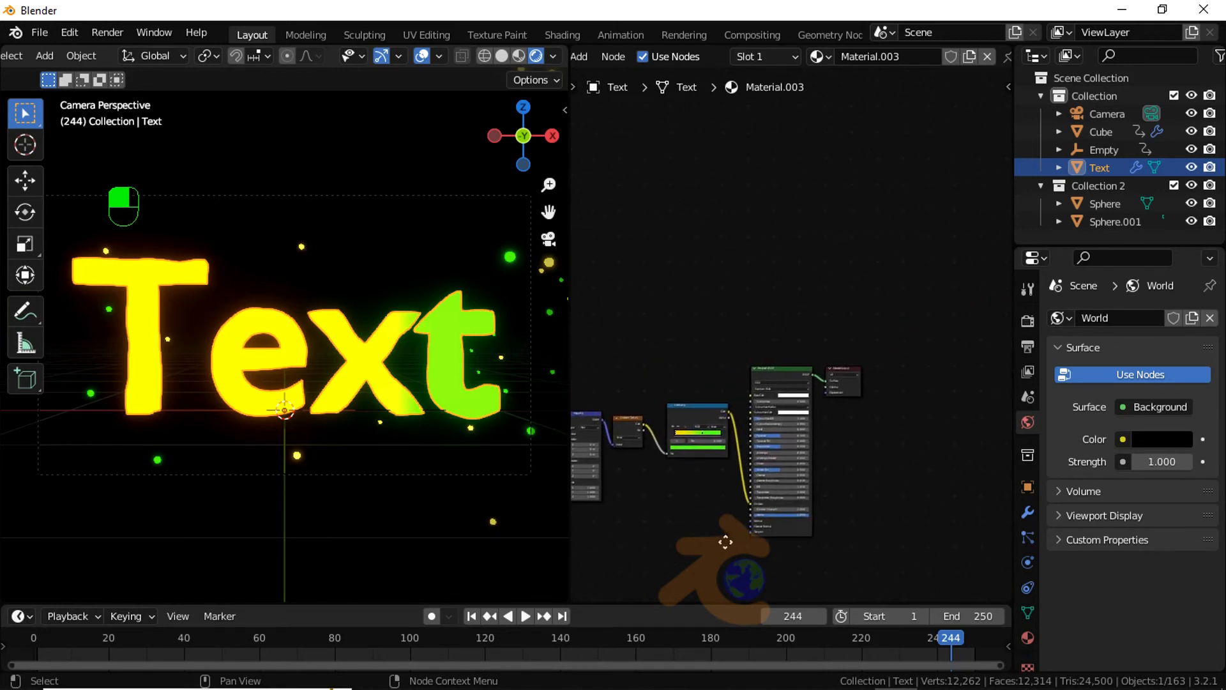
scroll(798, 469, up, 2)
drag(850, 385, 882, 355)
click(796, 382)
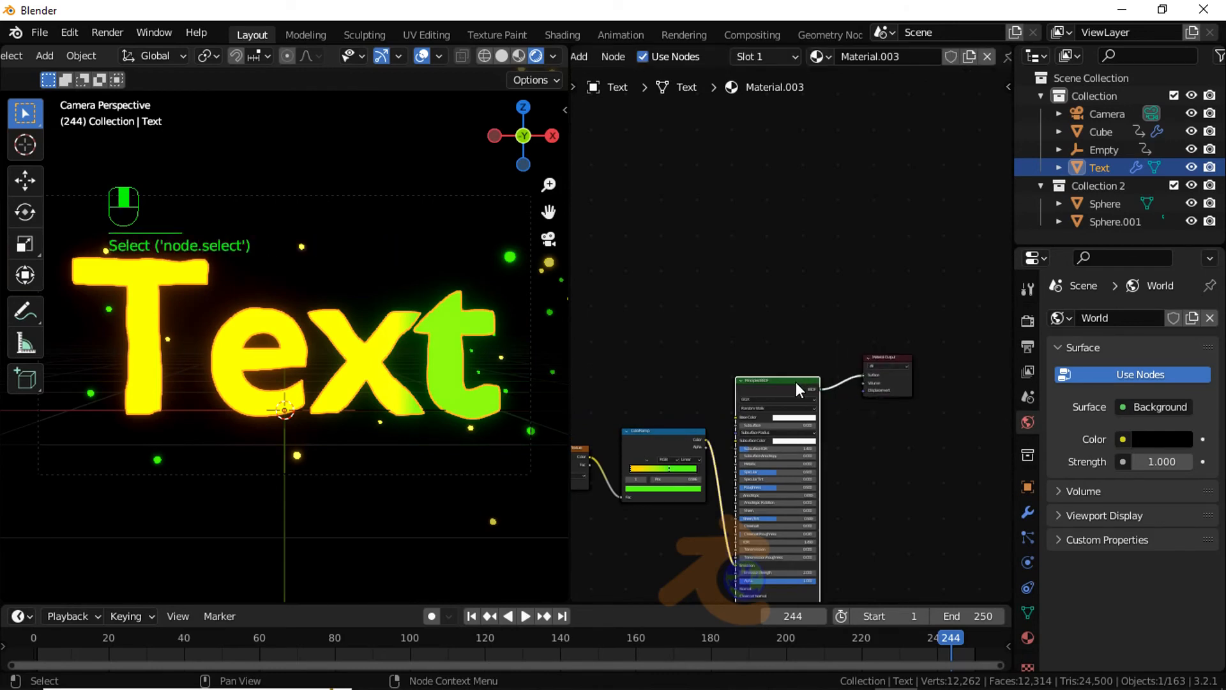
key(shift+d)
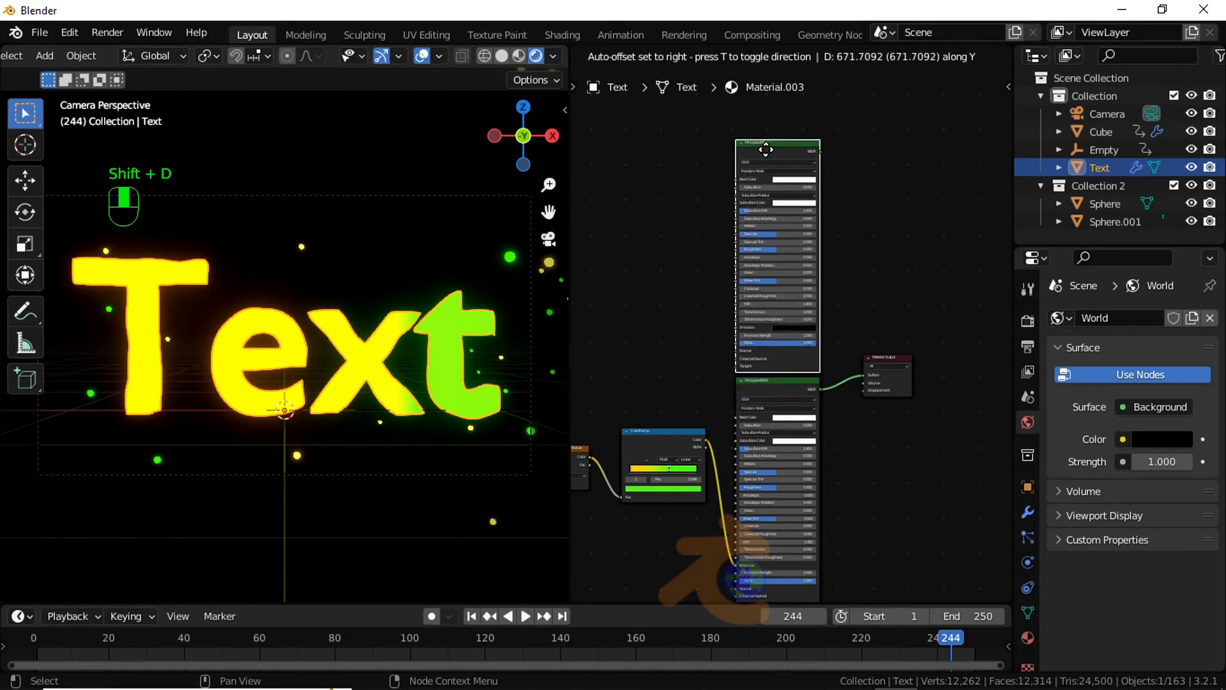
click(765, 150)
Step: Connect the ColorRamp's Color output to the Base Color of the duplicated Principled BSDF
scroll(662, 354, up, 2)
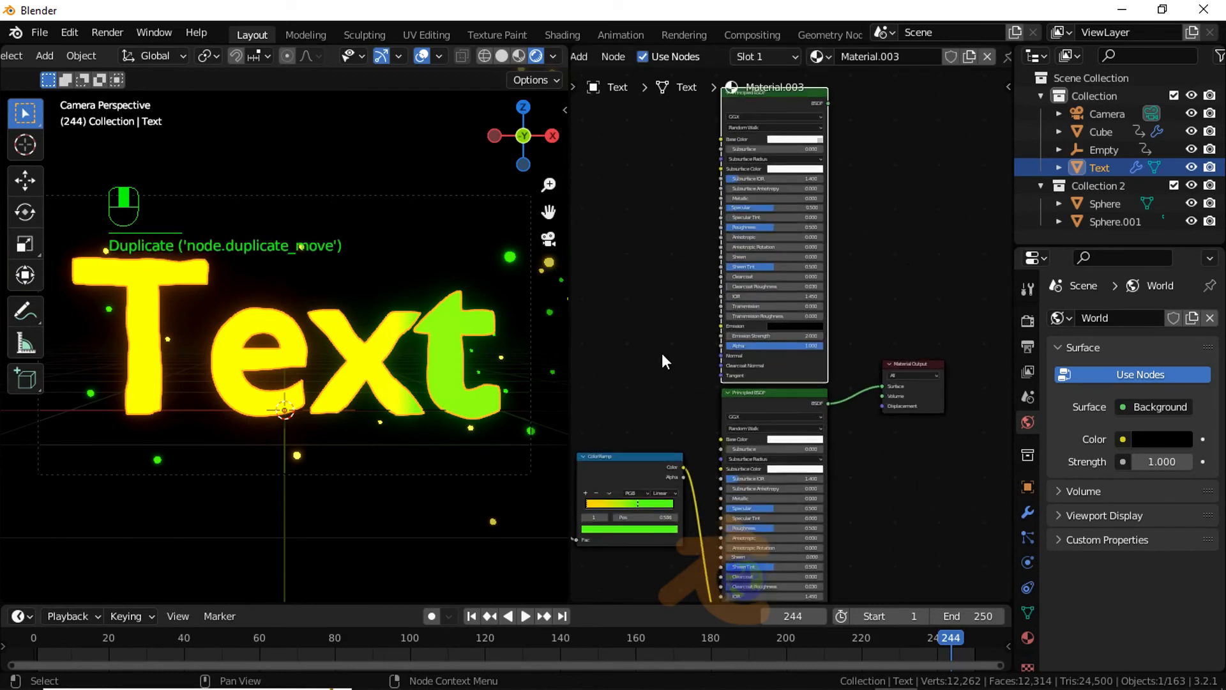
middle_drag(663, 354, 683, 306)
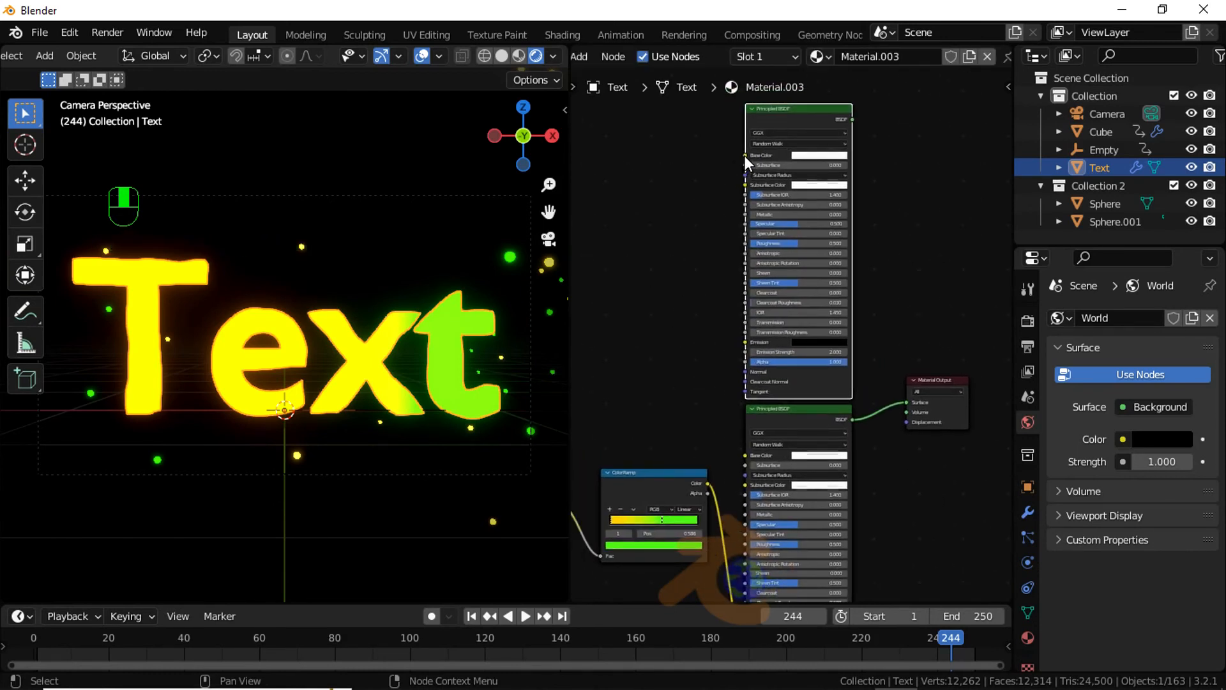
drag(745, 155, 711, 484)
Step: Move the Material Output farther out and insert a Mix Shader into the link from the lower Principled BSDF
scroll(777, 408, down, 2)
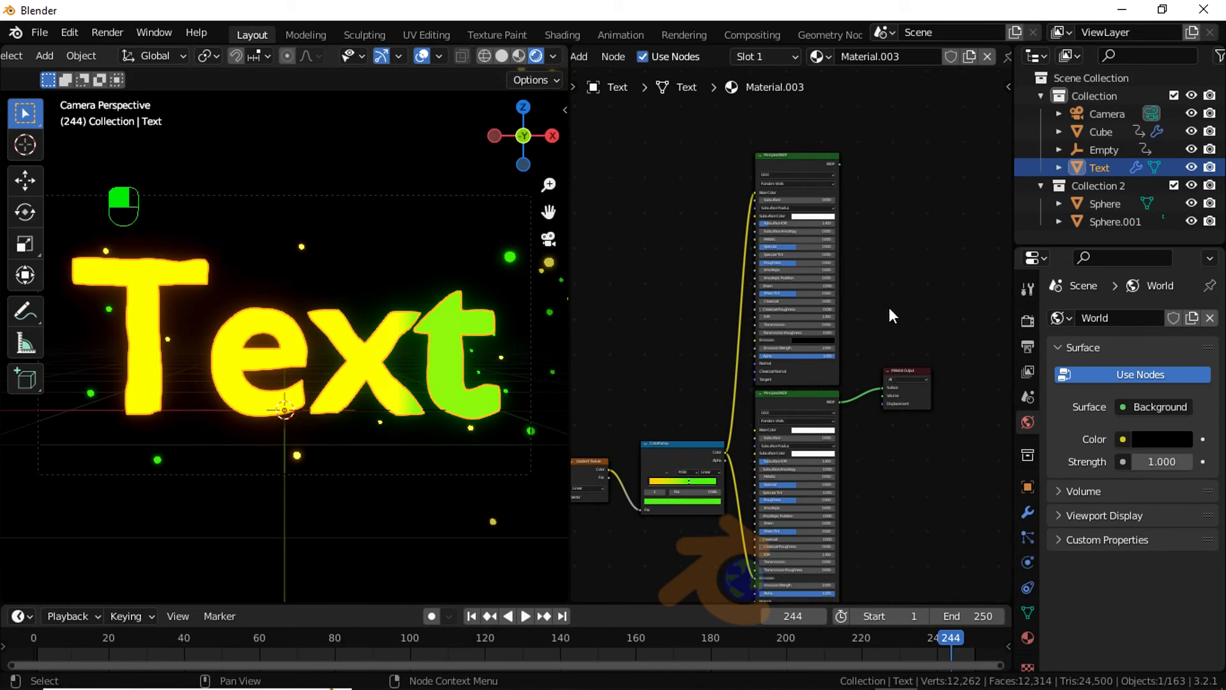
click(903, 369)
drag(934, 360, 937, 355)
scroll(887, 406, up, 1)
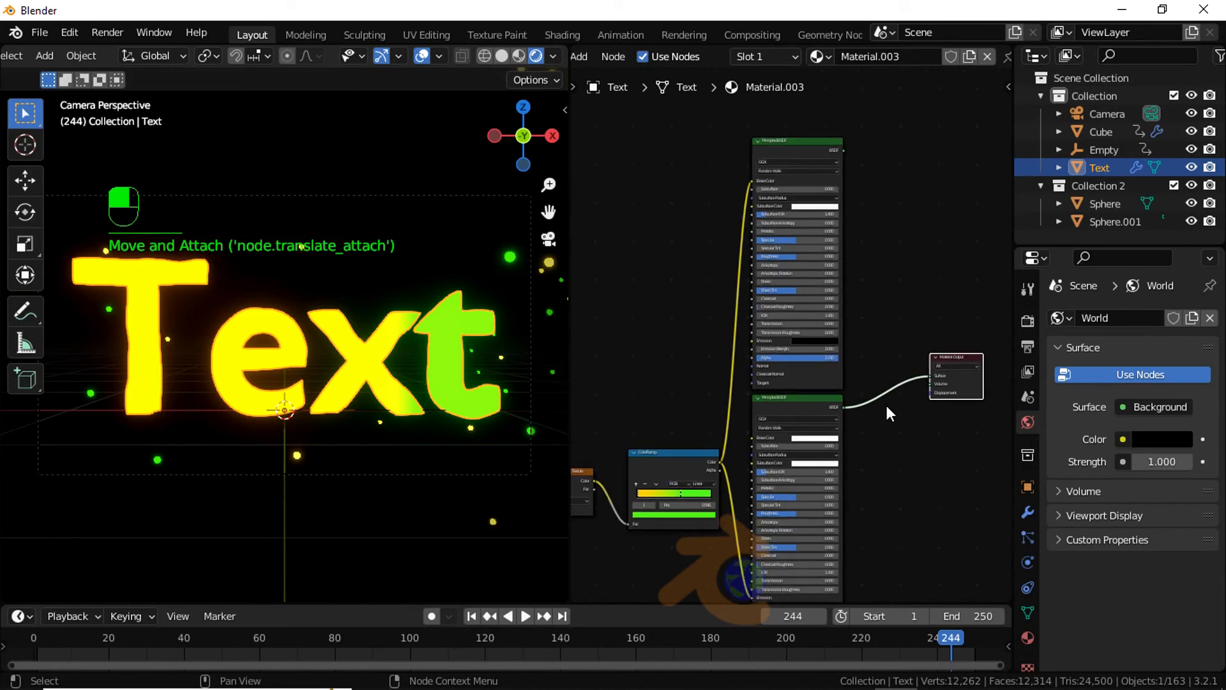
key(shift+a)
click(887, 405)
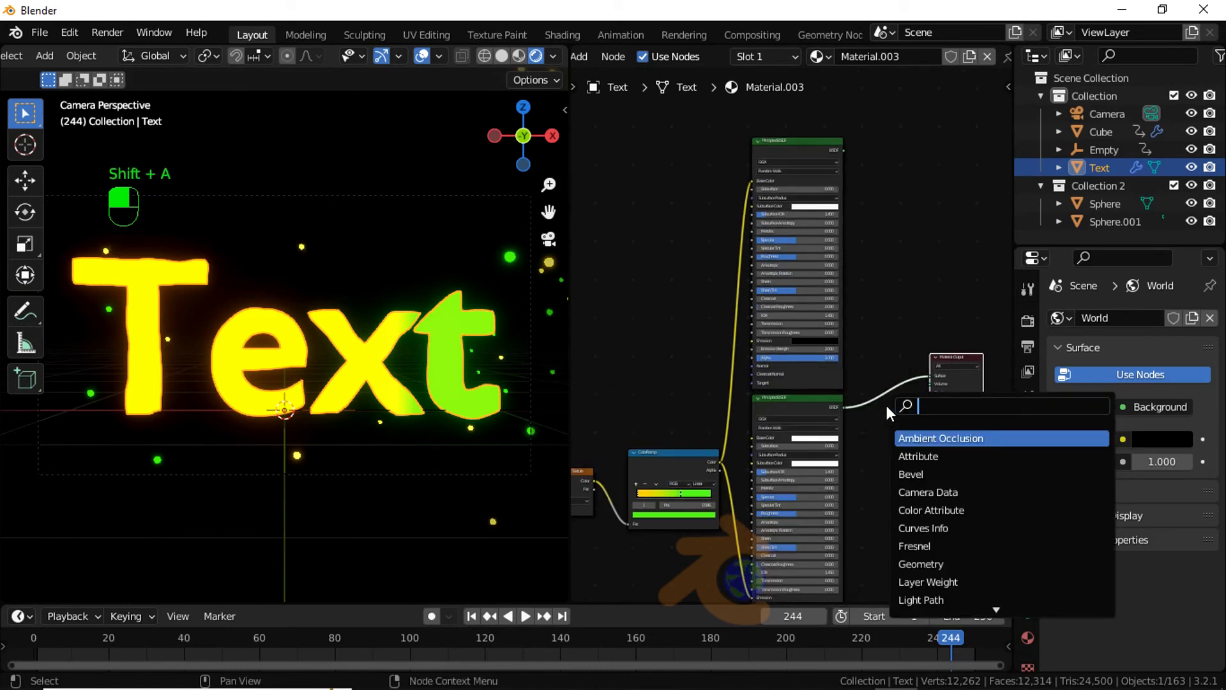
text(mi)
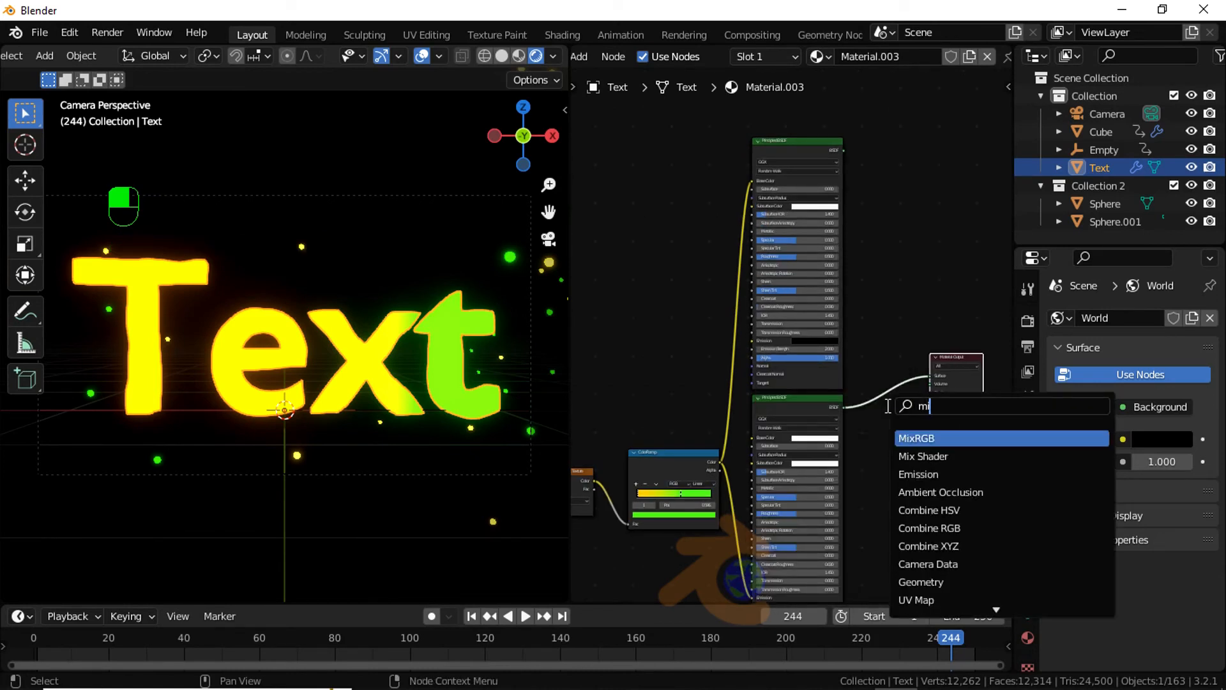
click(936, 455)
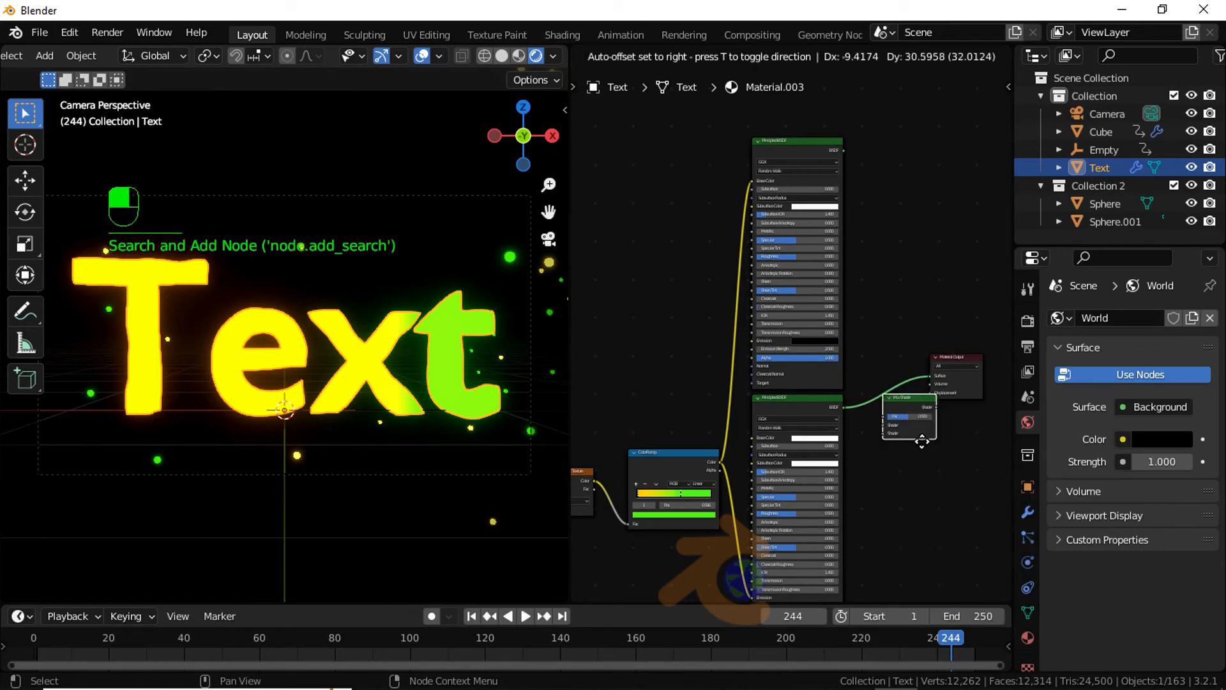
click(911, 410)
scroll(898, 404, up, 1)
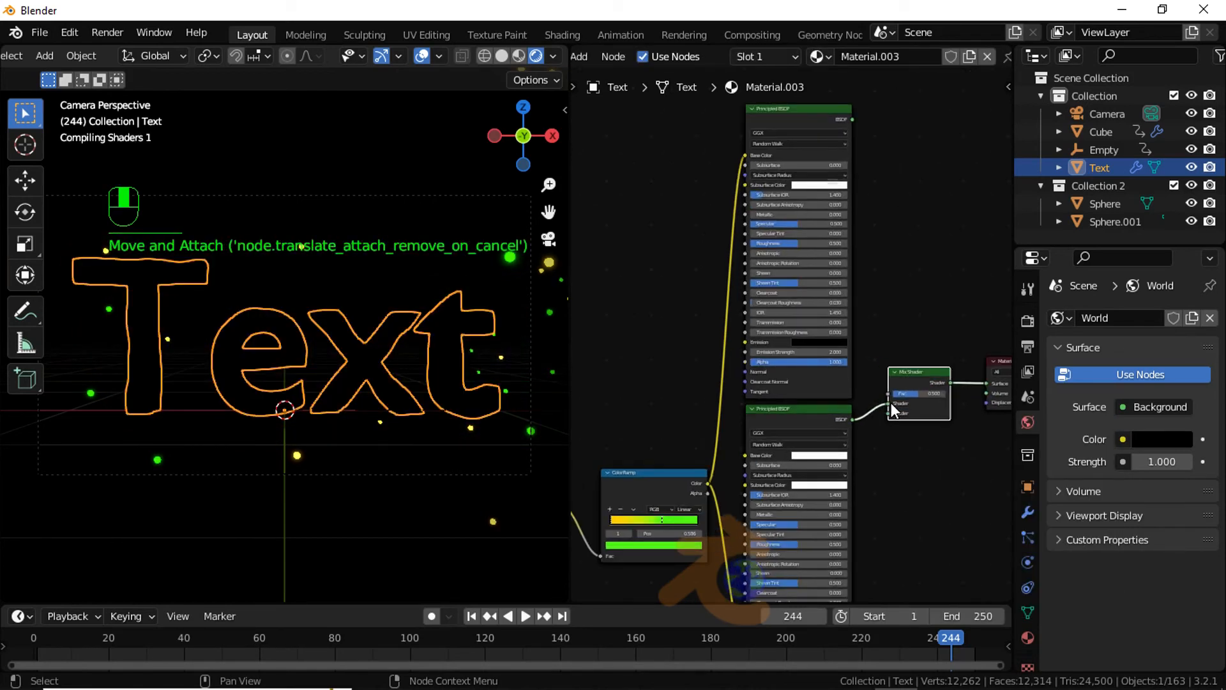
Step: Connect the lower Principled BSDF to the Mix Shader's second Shader input and the upper Principled BSDF to its first Shader input
drag(889, 410, 889, 413)
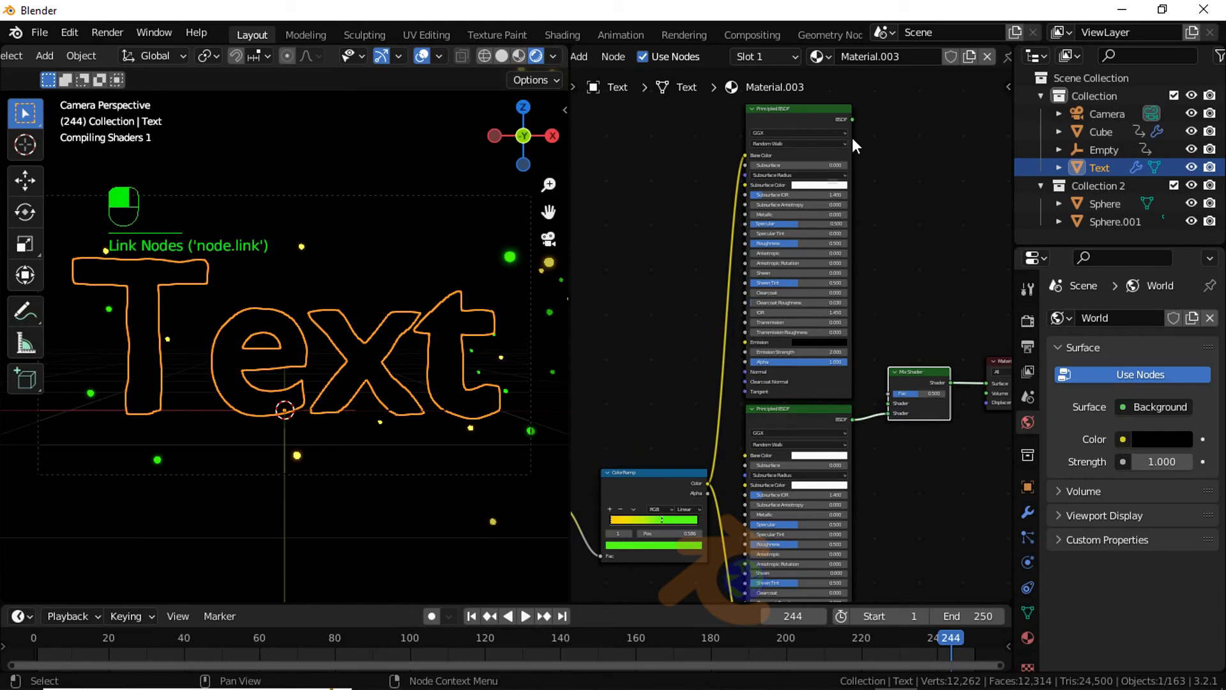
drag(853, 118, 884, 401)
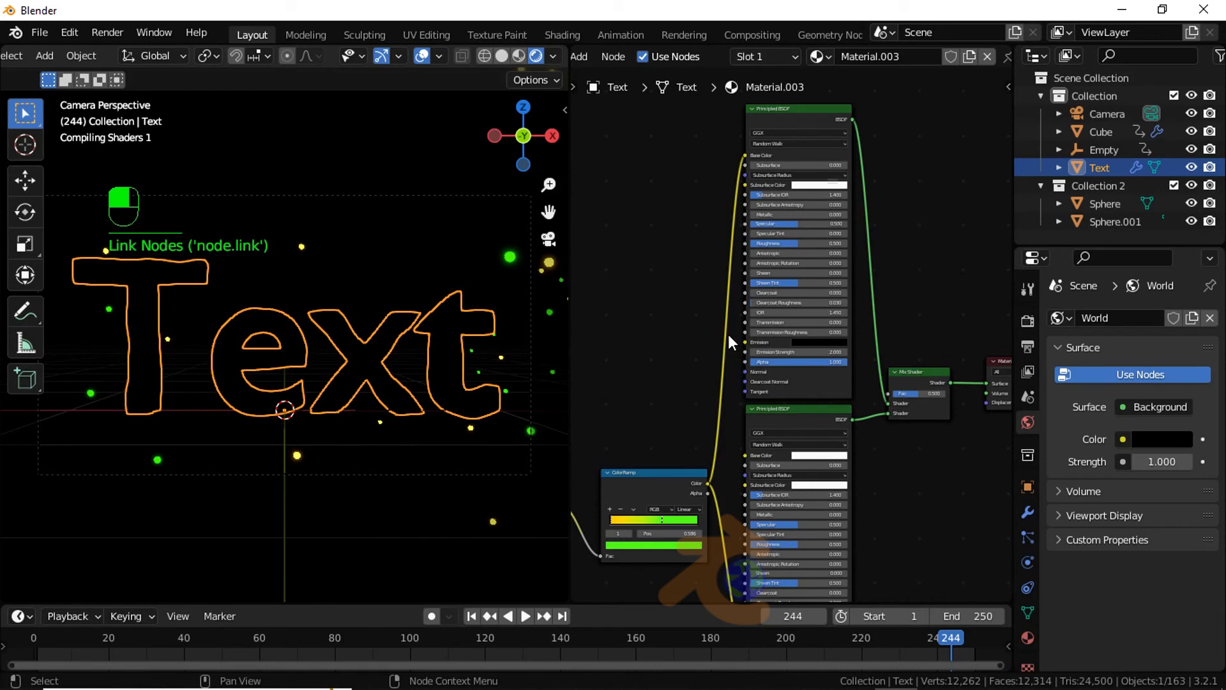
Step: Add a Layer Weight node beside the upper Principled BSDF and connect its Facing output to the Mix Shader's Fac input
key(shift+a)
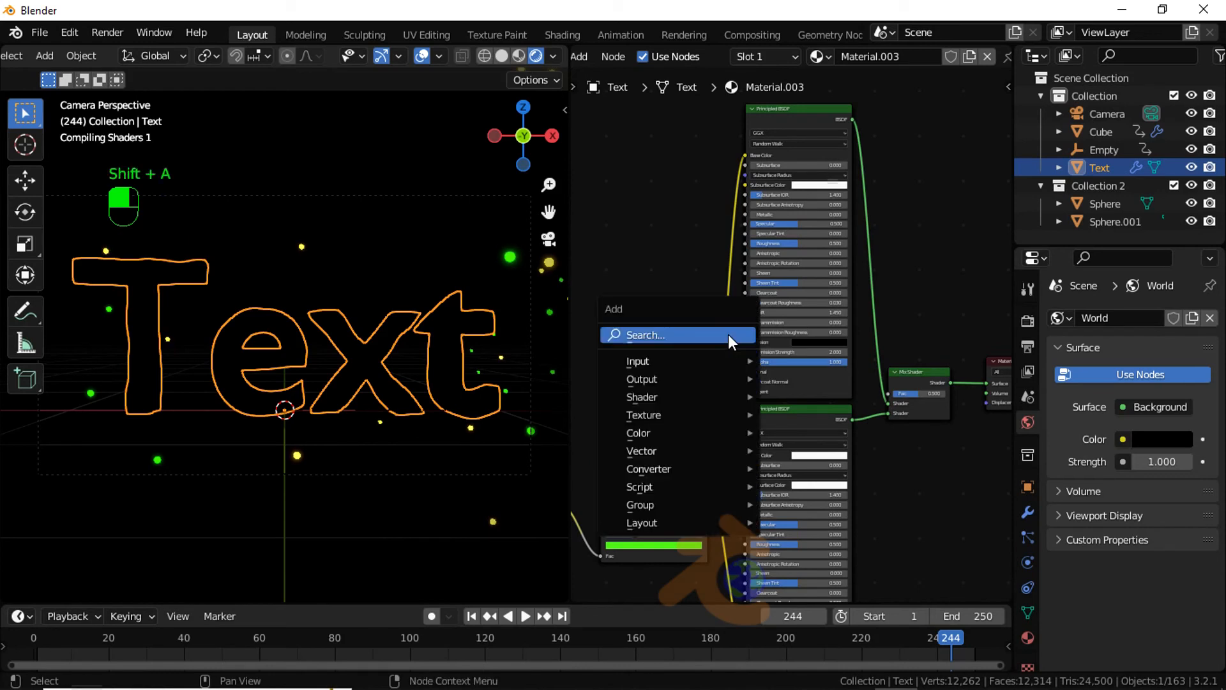
click(728, 334)
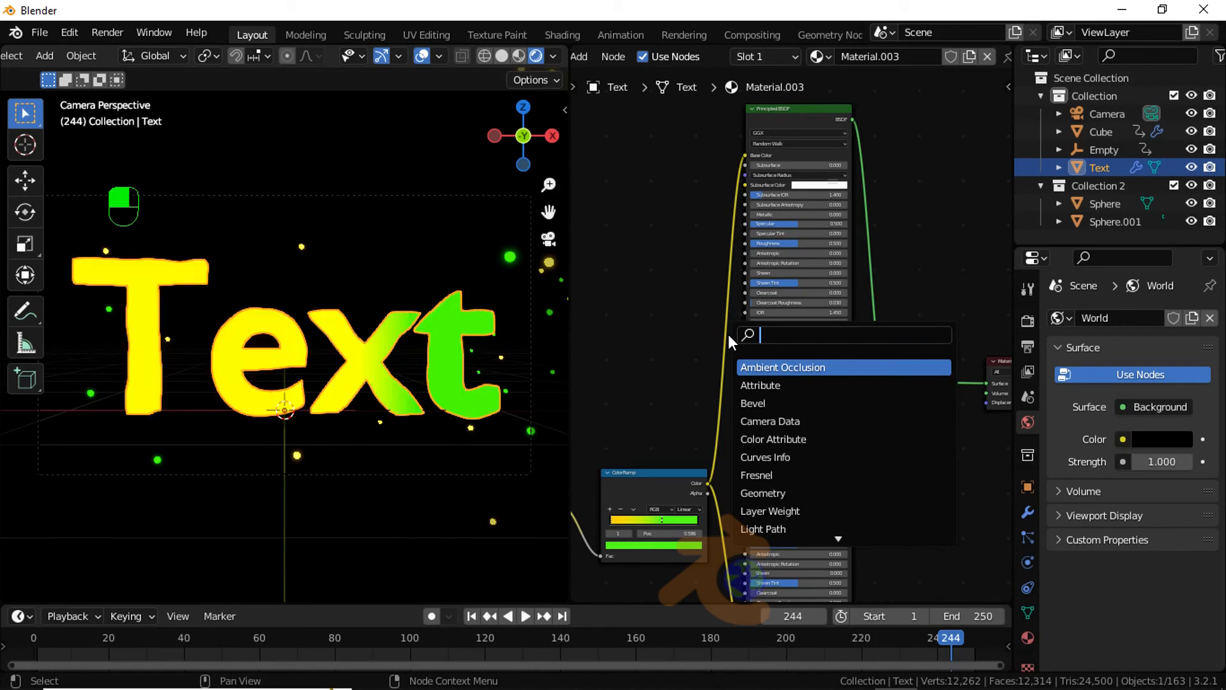
text(l)
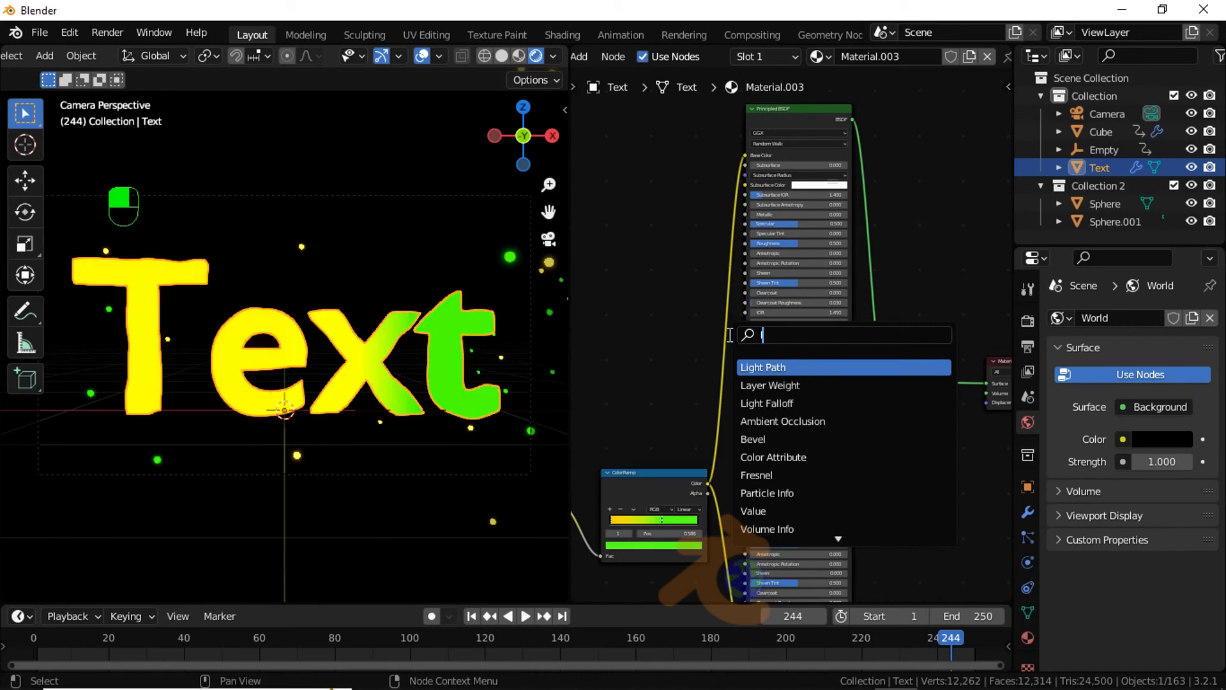
key(Down)
key(Return)
click(661, 330)
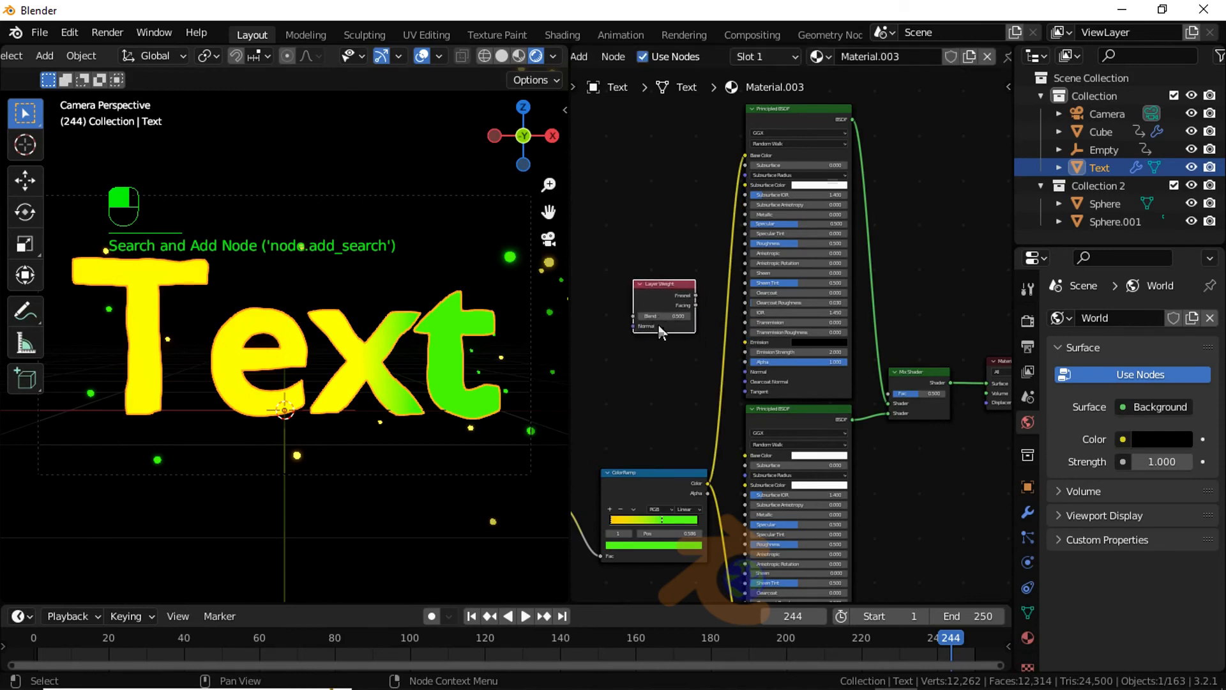
drag(696, 306, 712, 306)
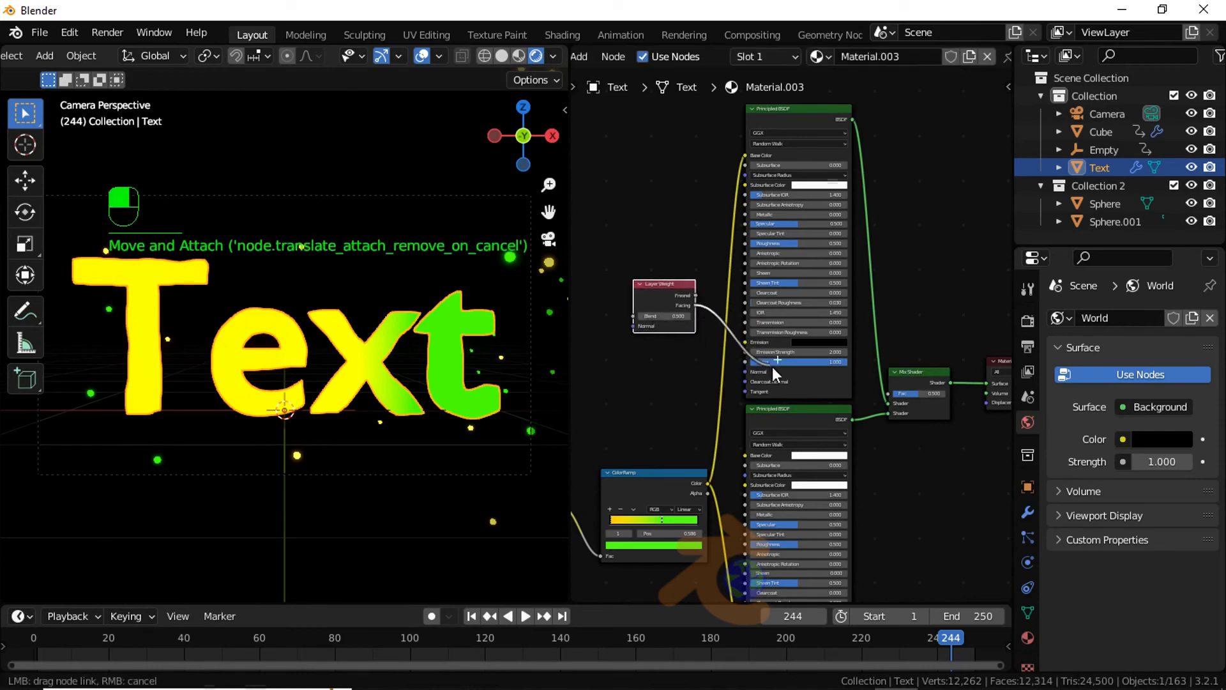
drag(772, 367, 887, 394)
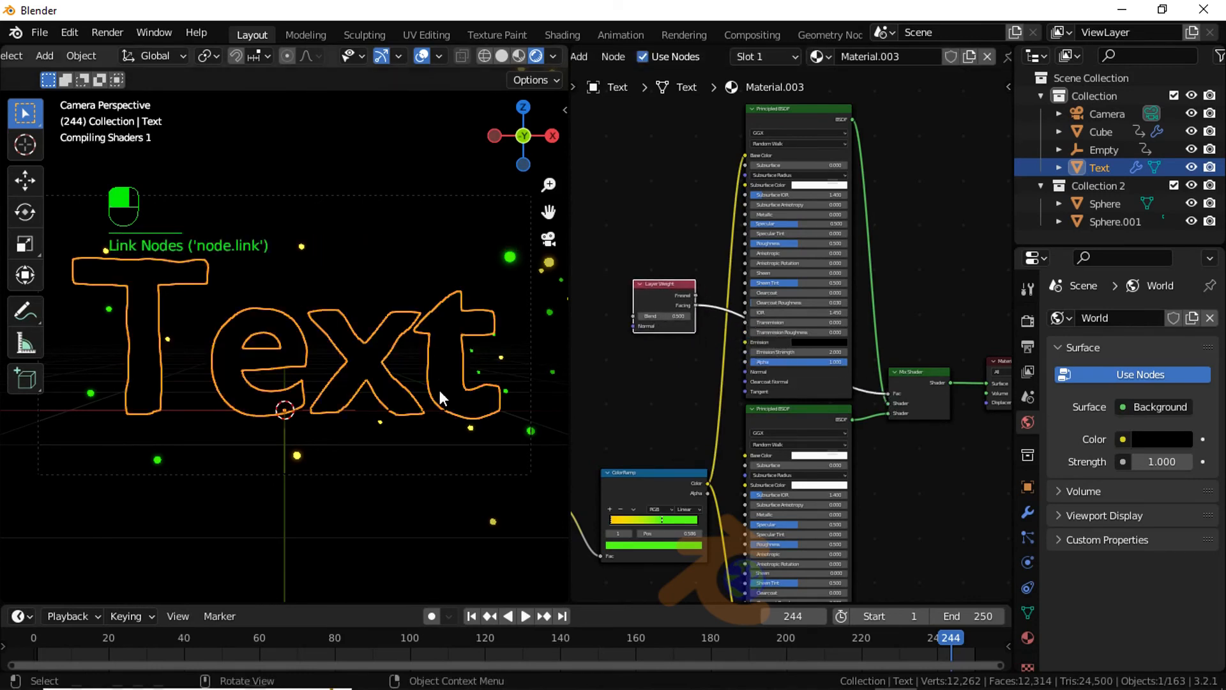
Step: Deselect the text, play the animation from the first frame, and stop partway to inspect the mixed material on the letters
click(414, 553)
click(476, 616)
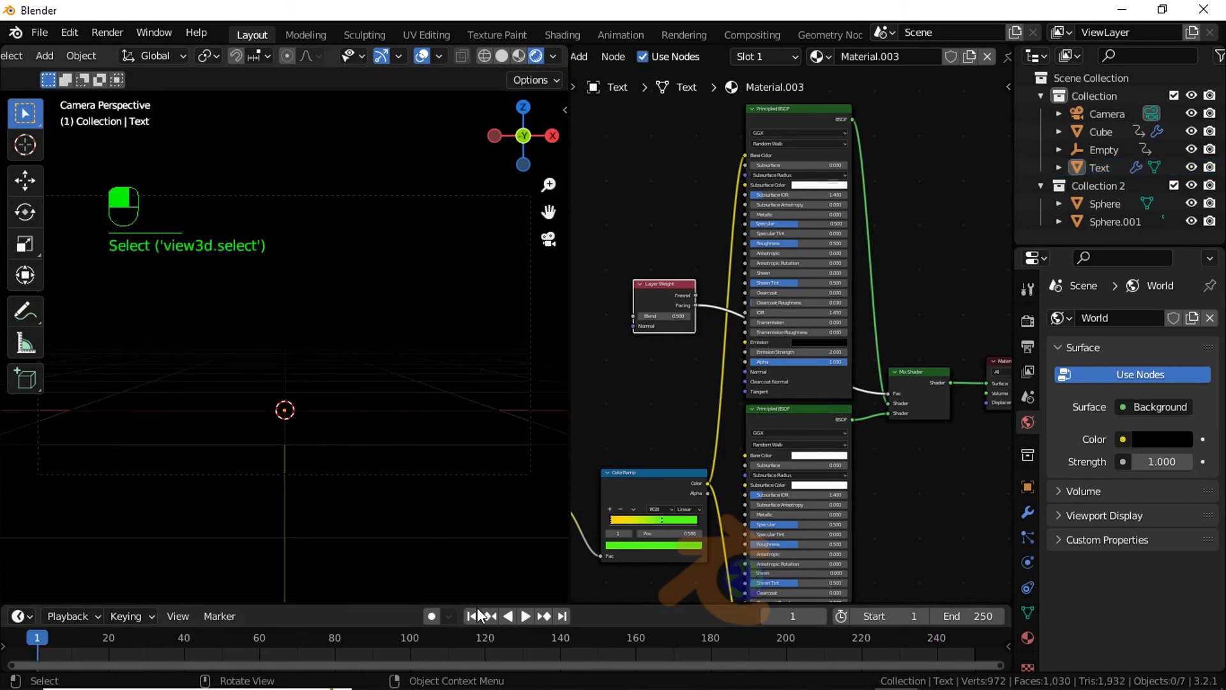
key(space)
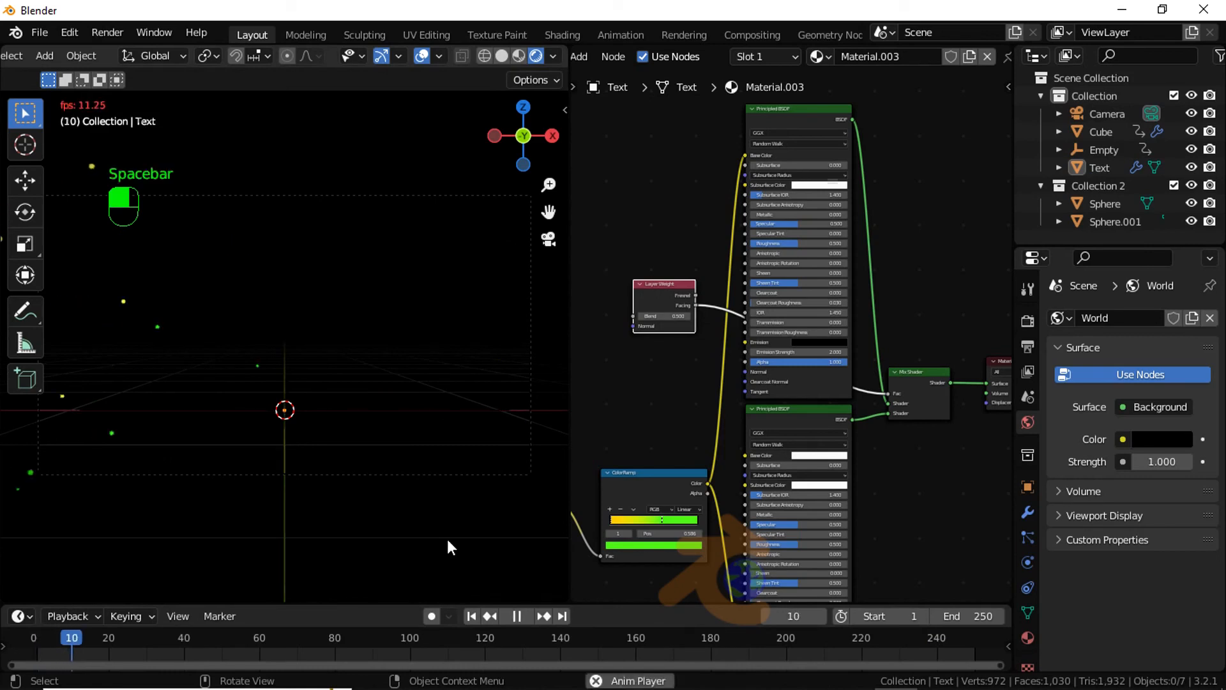
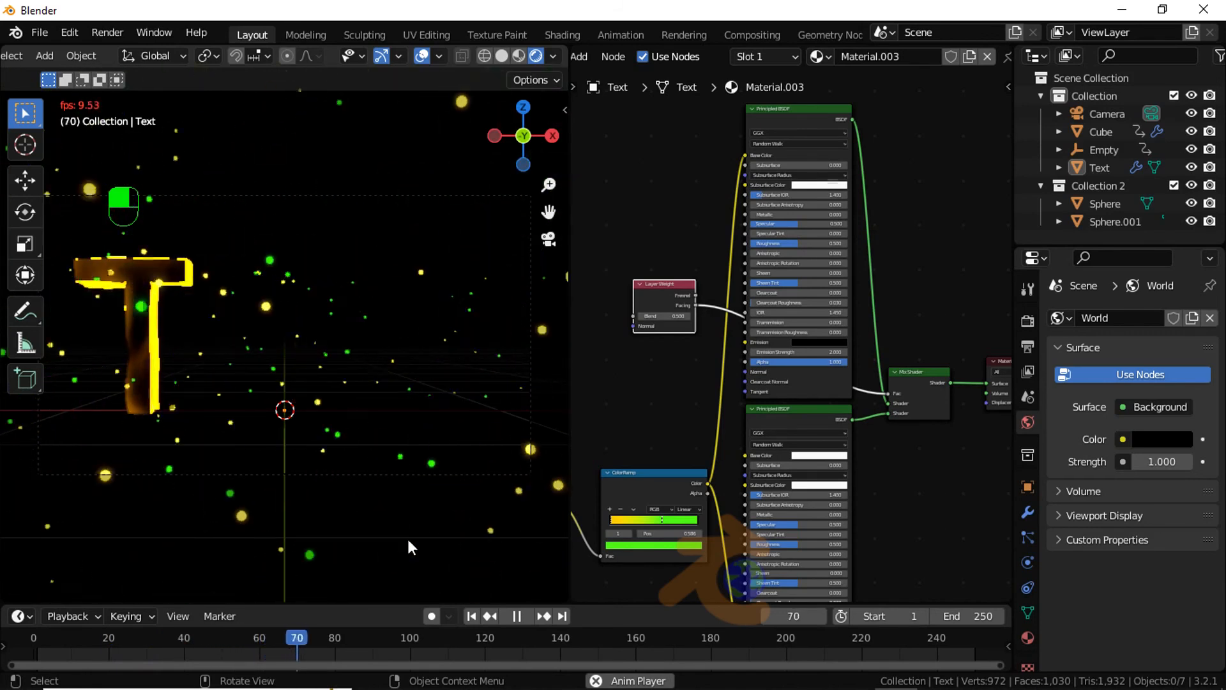
scroll(407, 537, down, 5)
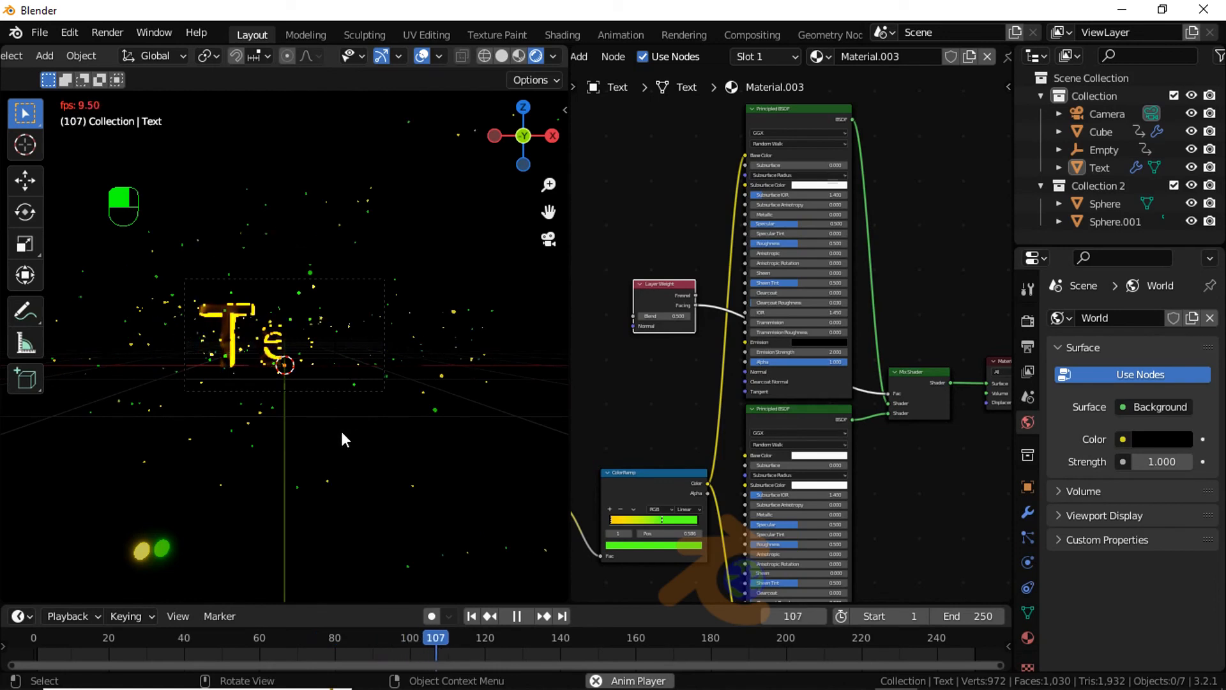
key(space)
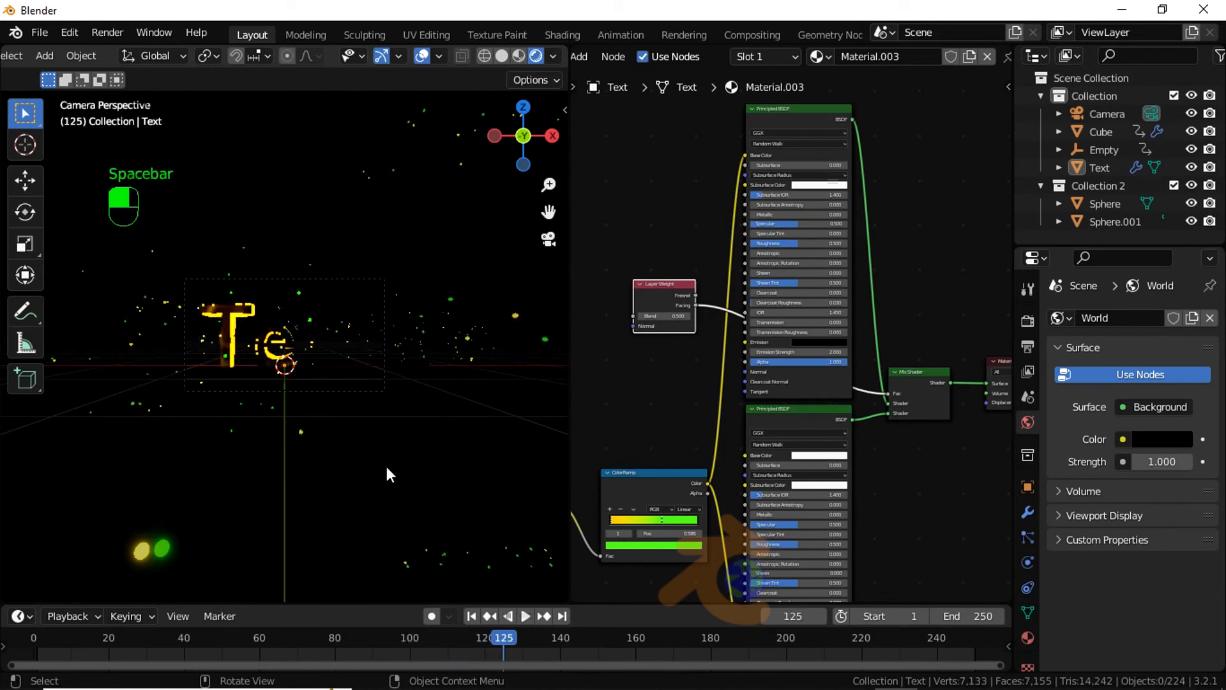
scroll(385, 466, up, 3)
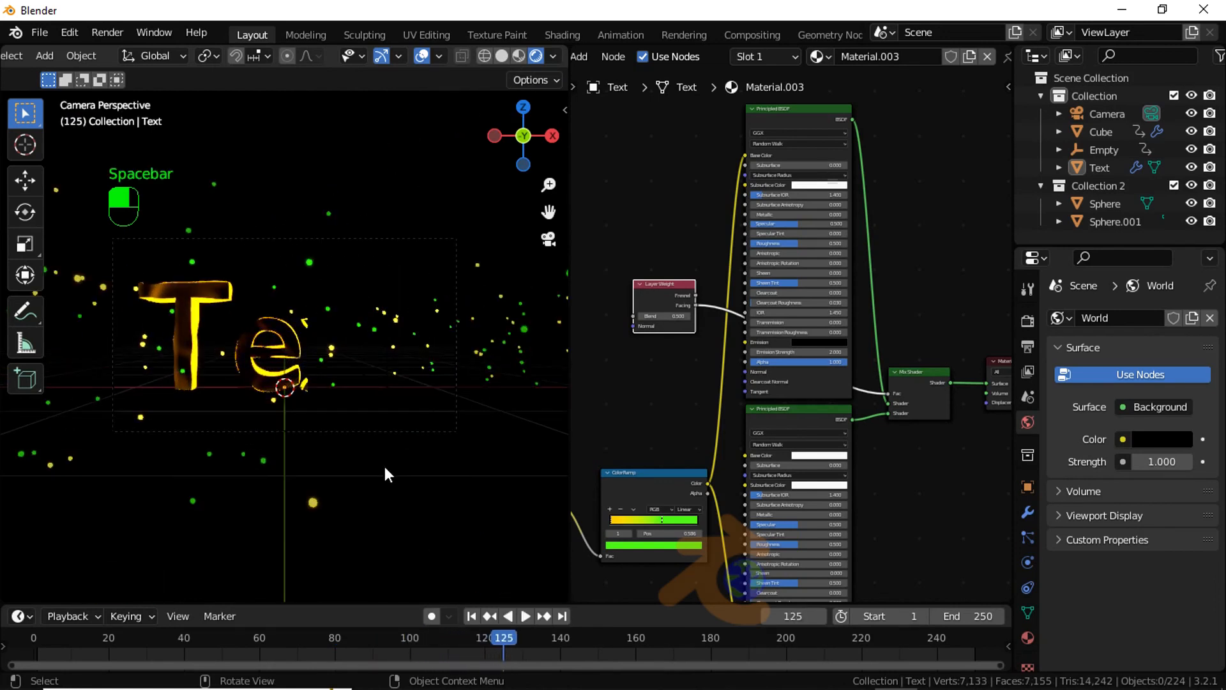
scroll(382, 464, up, 1)
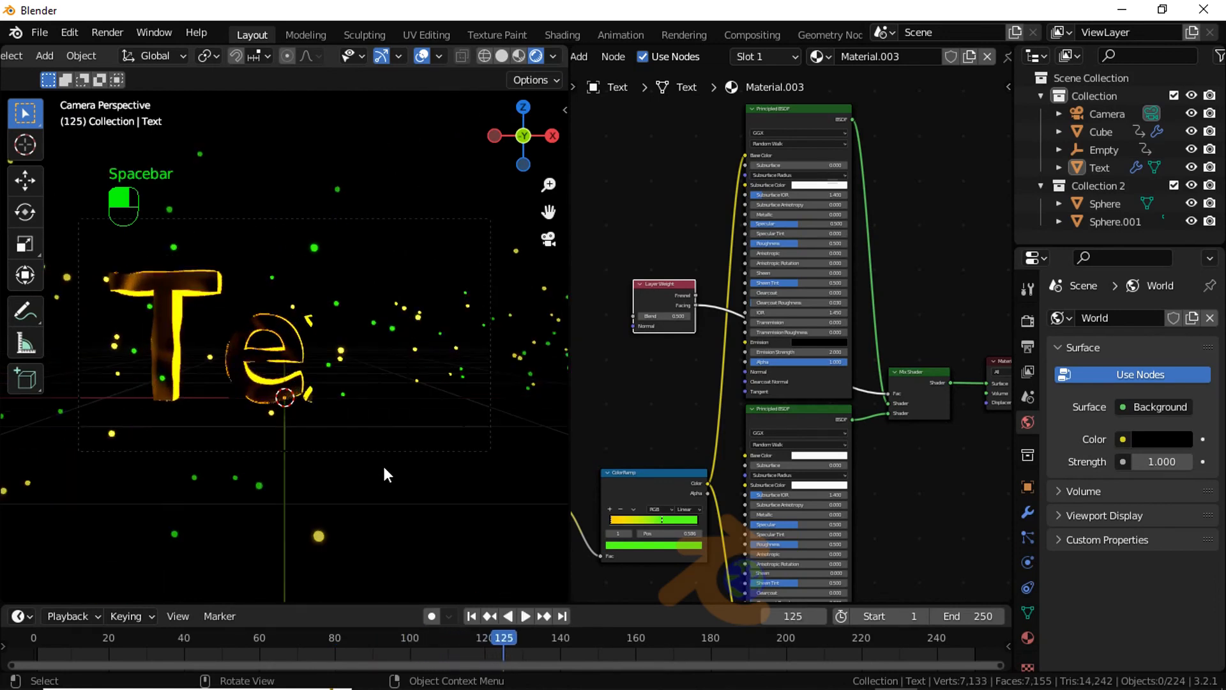
drag(661, 317, 685, 315)
scroll(495, 565, up, 3)
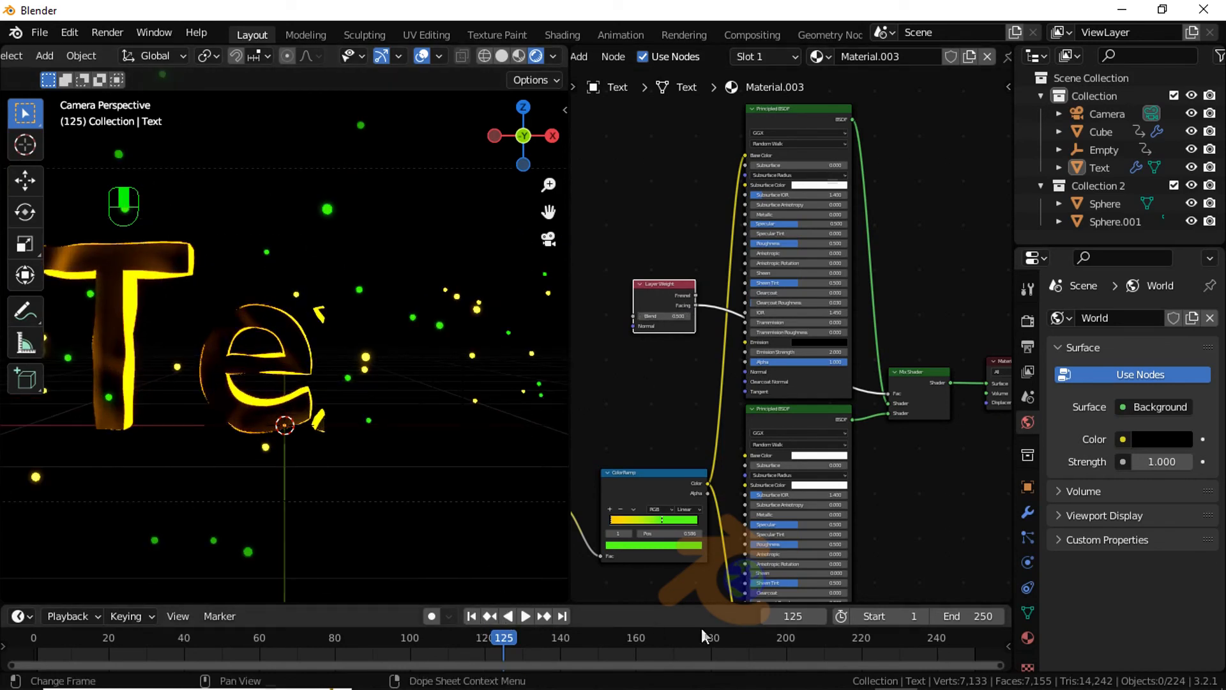
Step: Insert a keyframe at frame 230 for the Layer Weight's Blend value of 0.500
mouse_move(783, 619)
mouse_down()
mouse_move(868, 613)
mouse_move(783, 627)
mouse_up()
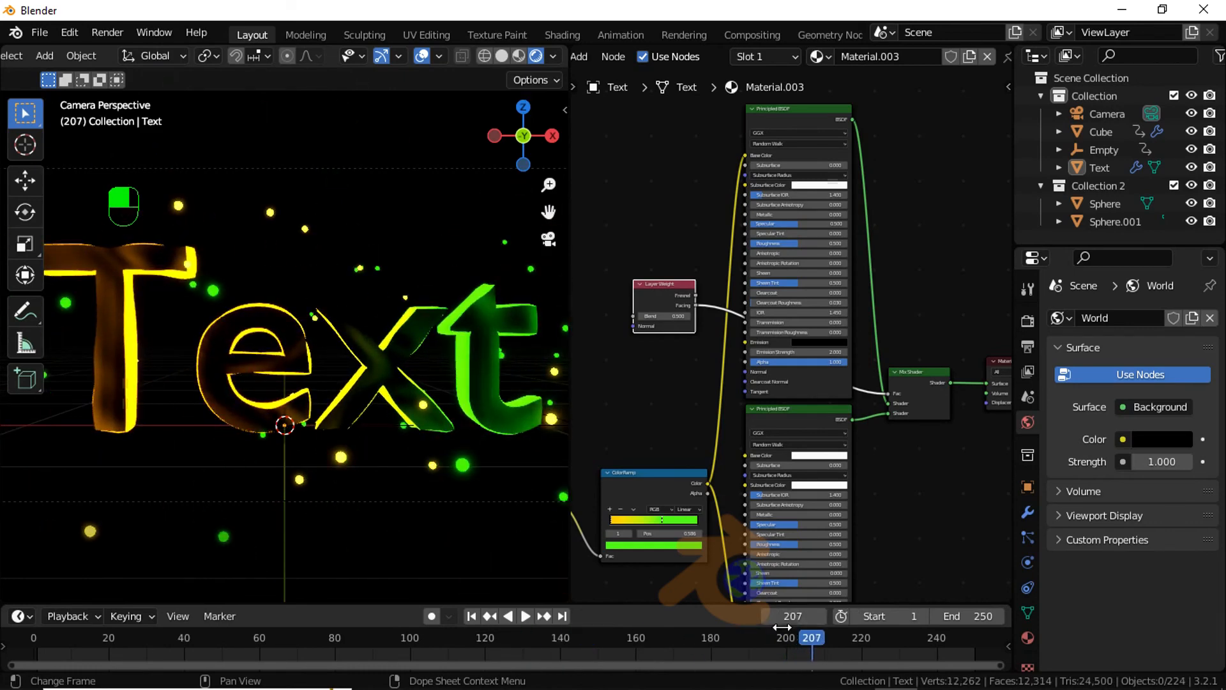
scroll(743, 637, up, 3)
middle_drag(735, 635, 381, 657)
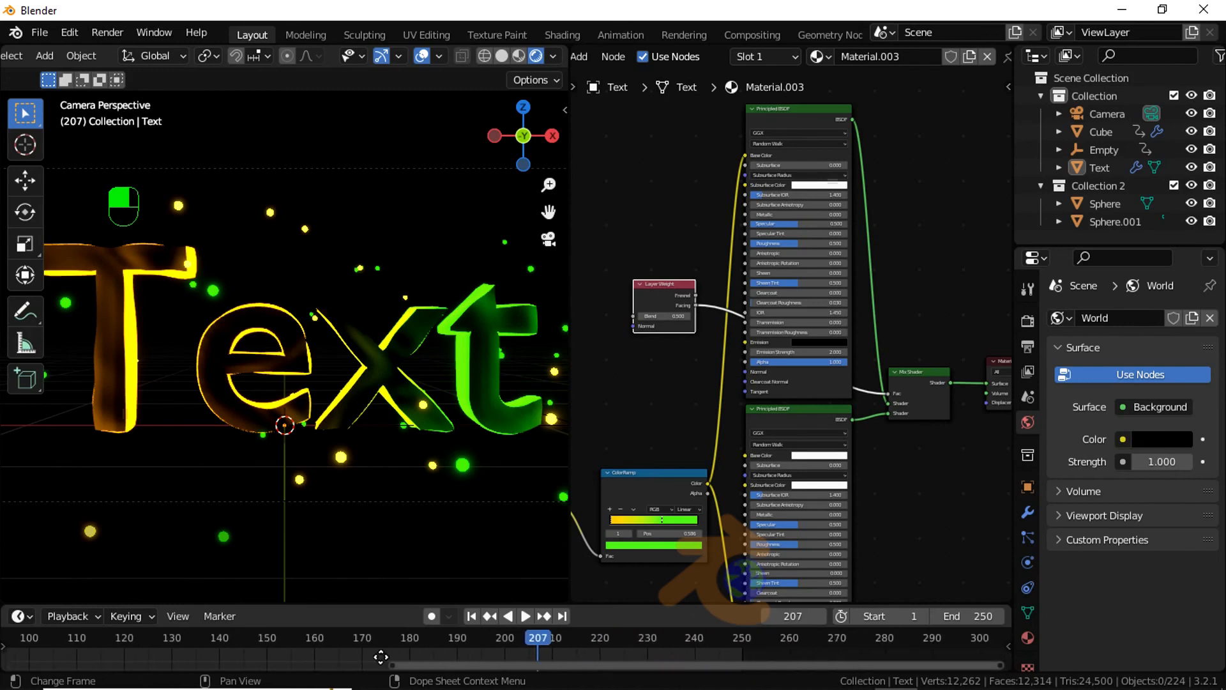
click(795, 623)
text(230)
key(Return)
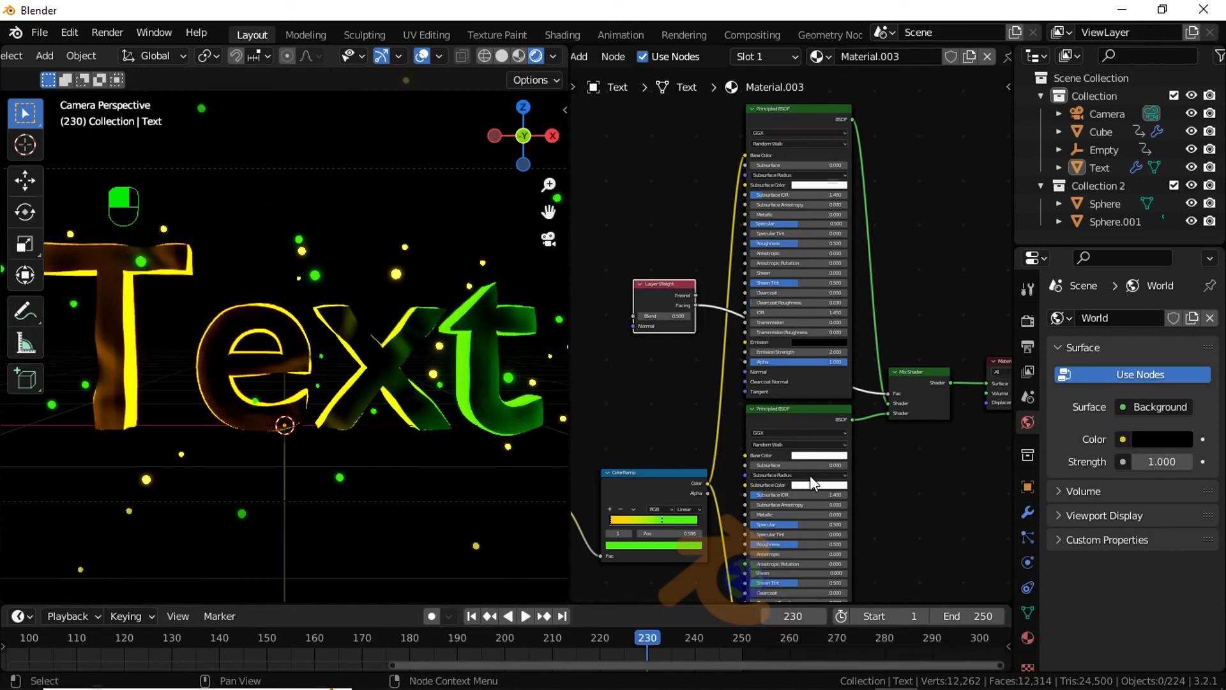
scroll(681, 320, up, 3)
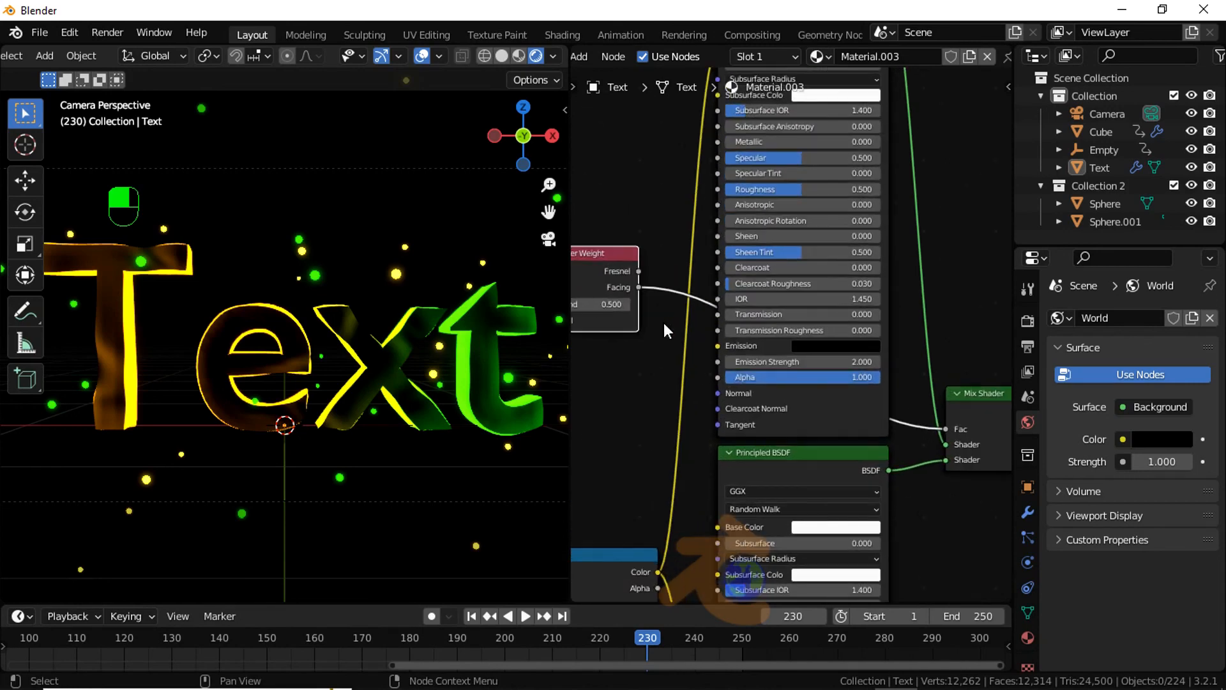
click(607, 260)
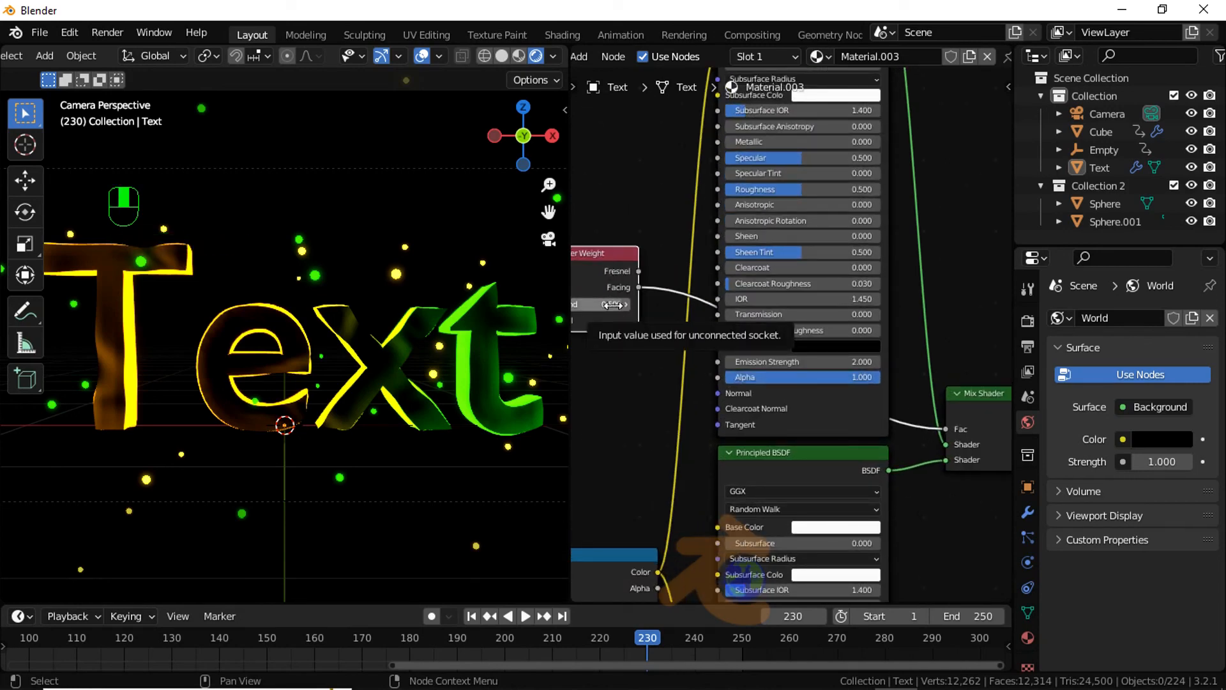
key(i)
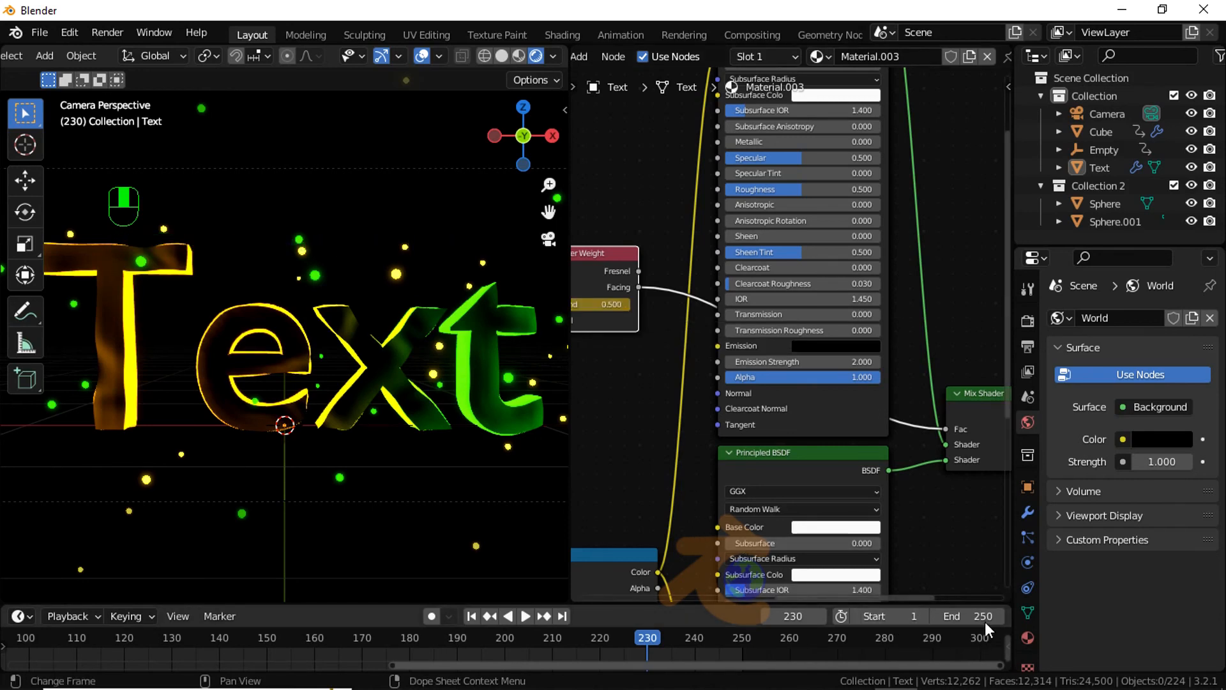
Step: At frame 243, set the Layer Weight's Blend to 1.000 and insert a keyframe for it
click(804, 619)
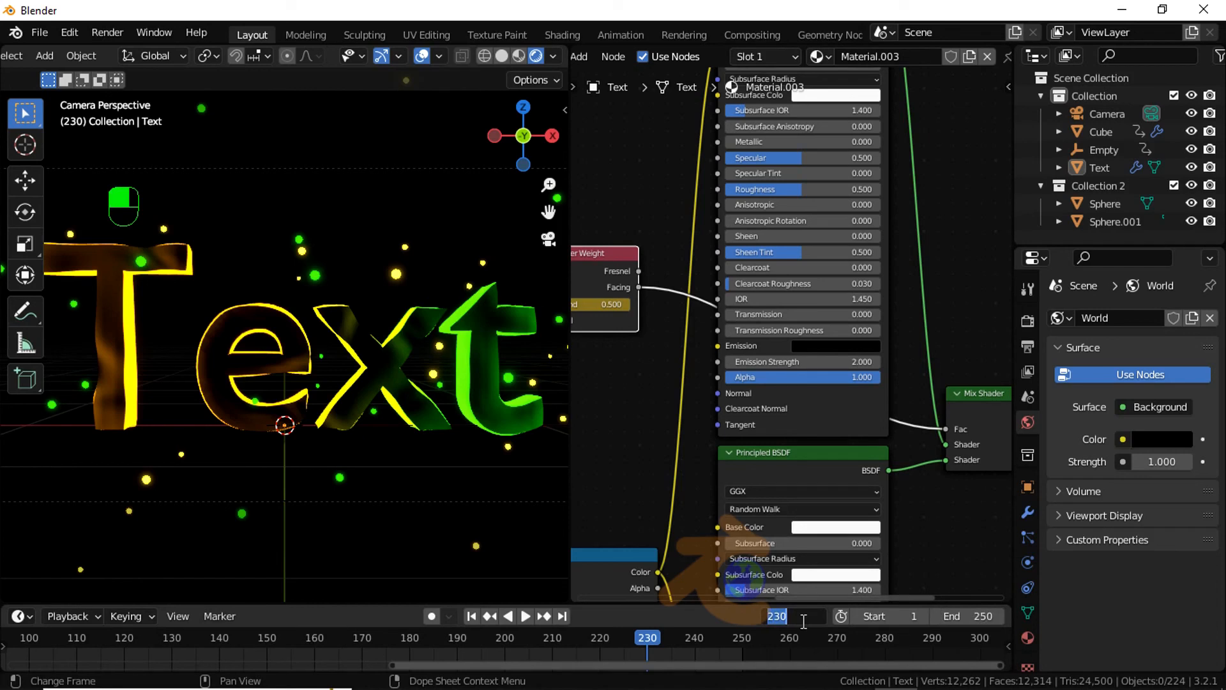
text(243)
key(Return)
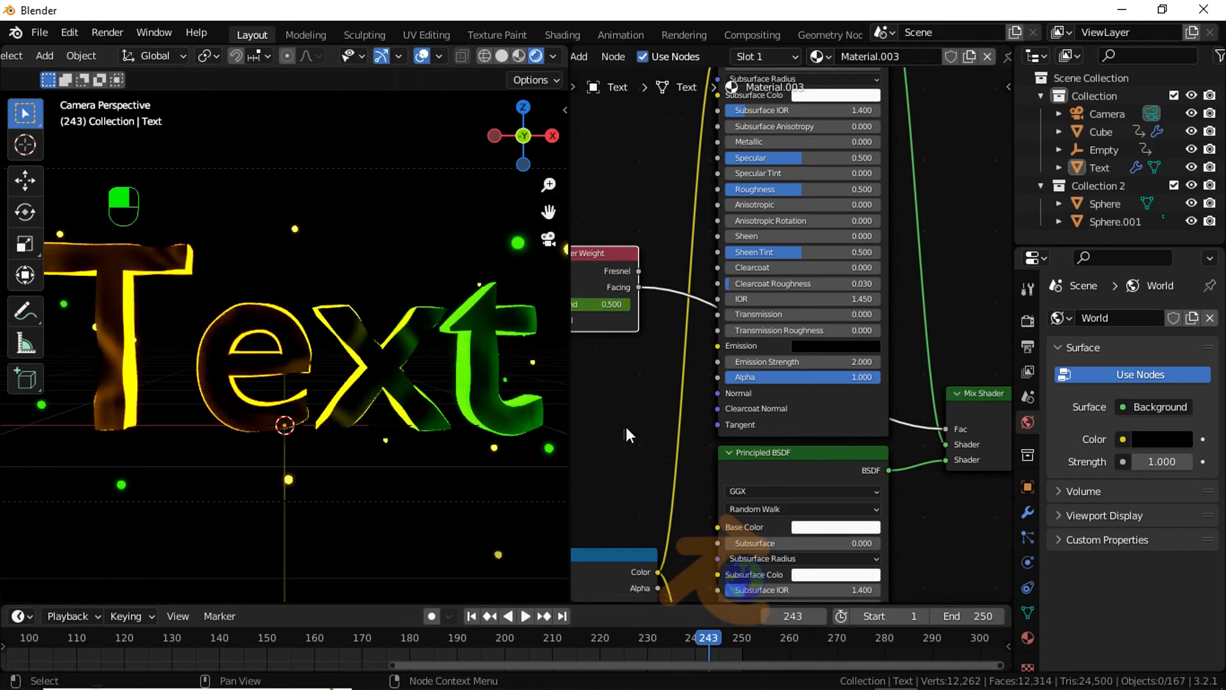
drag(608, 307, 645, 307)
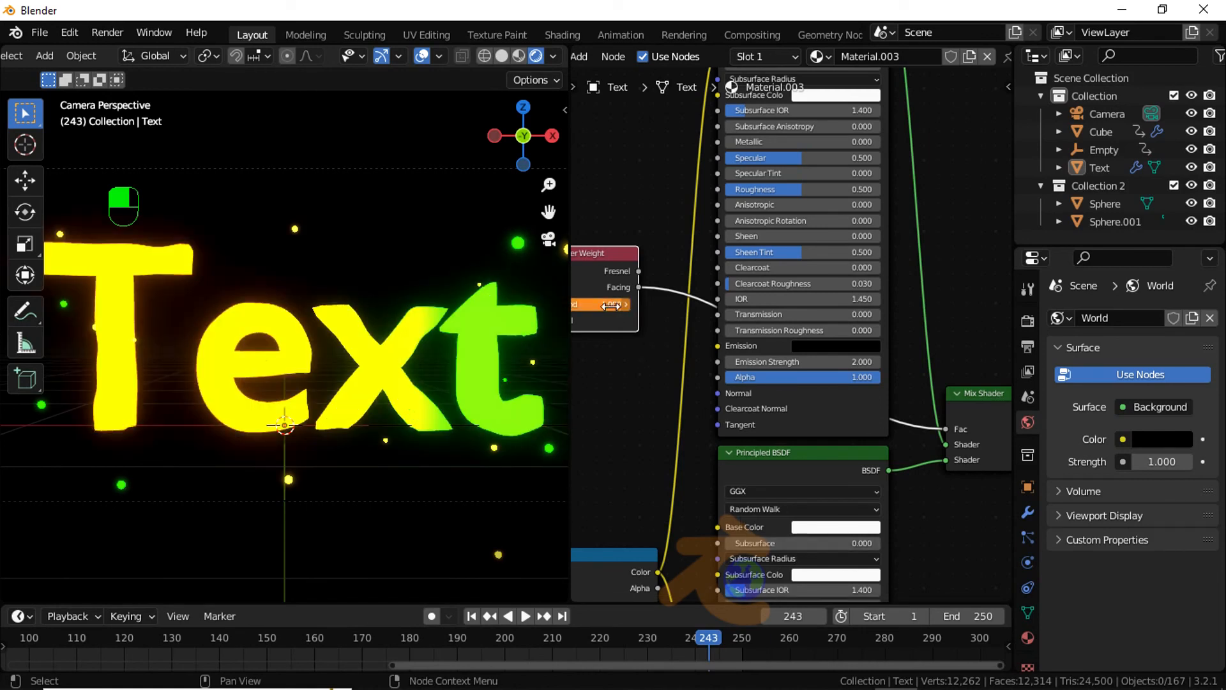
key(i)
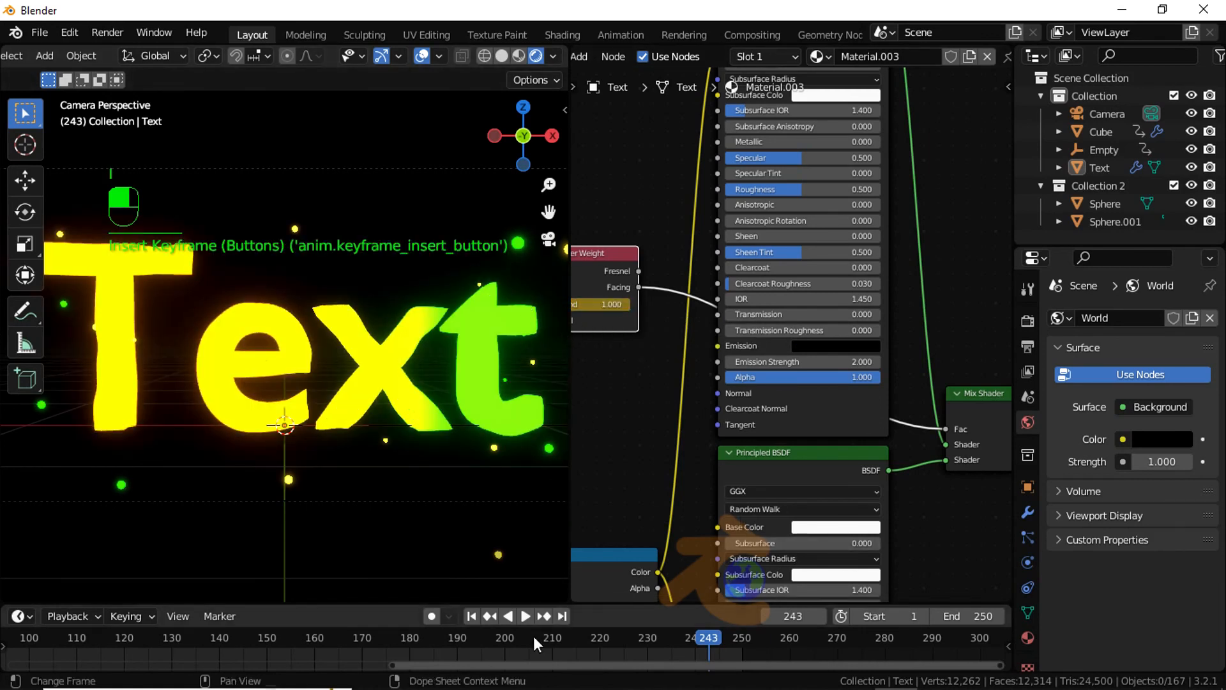
Step: Check the animation's first and last frames, then review the text material's complete node tree in a maximized view
click(473, 616)
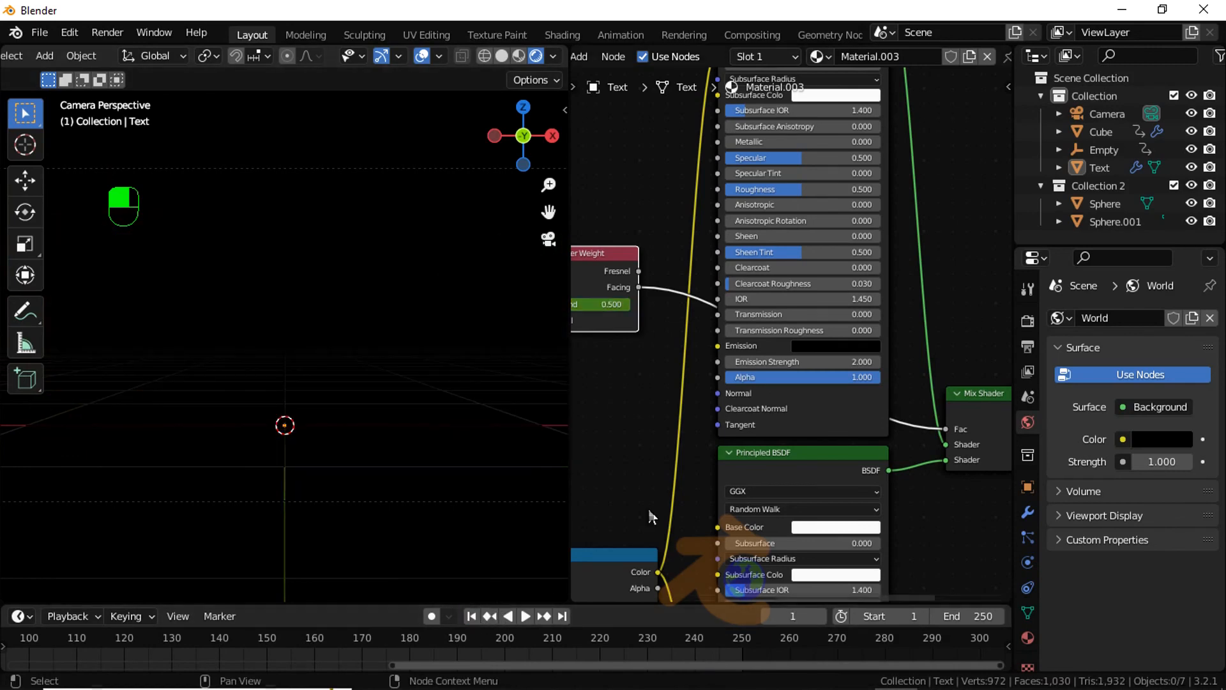
click(562, 616)
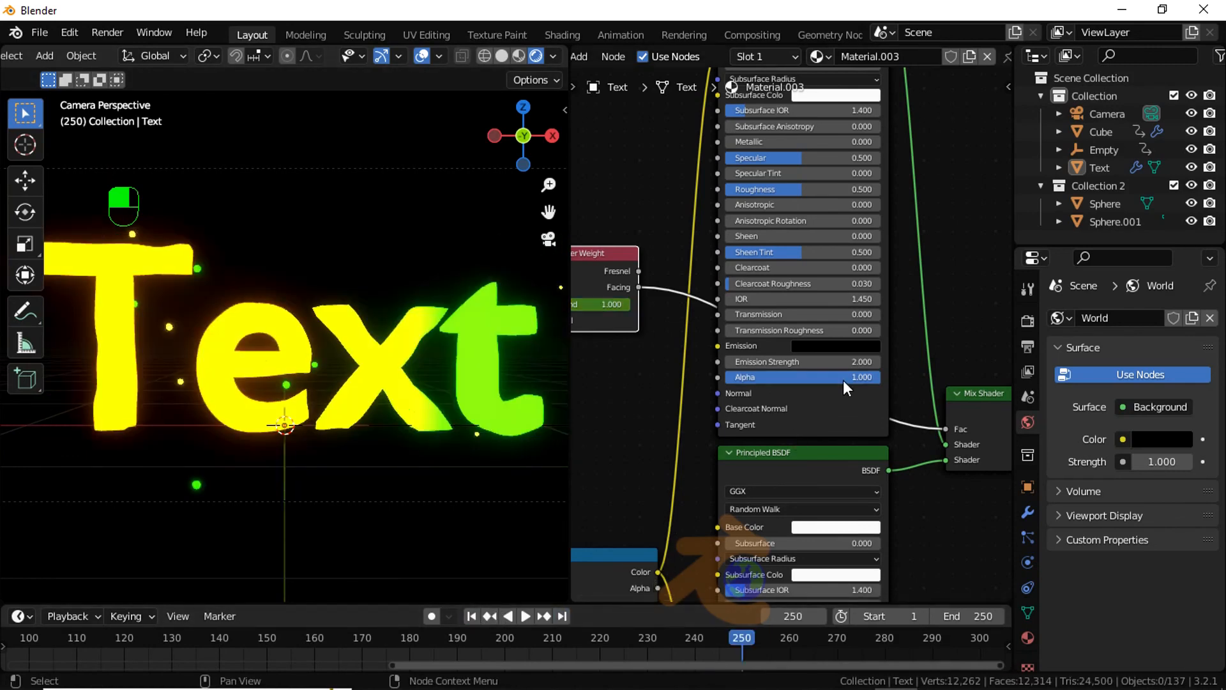
scroll(843, 380, down, 3)
key(ctrl+space)
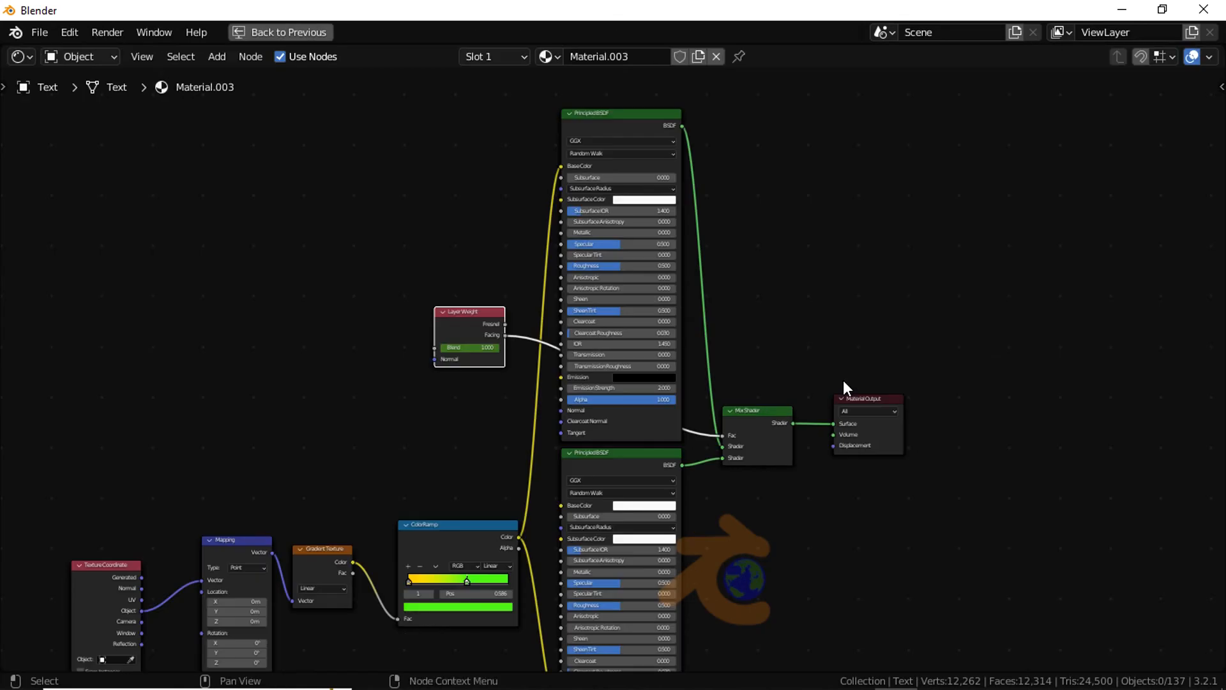
middle_drag(796, 413, 811, 326)
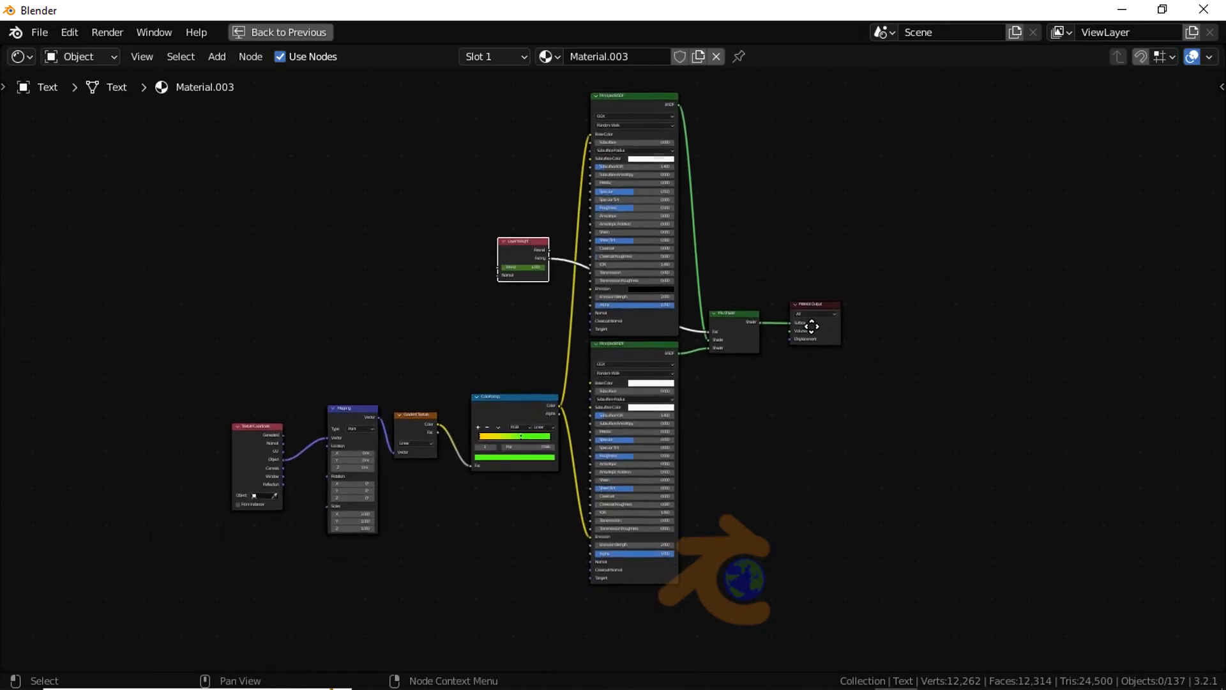
scroll(803, 352, up, 1)
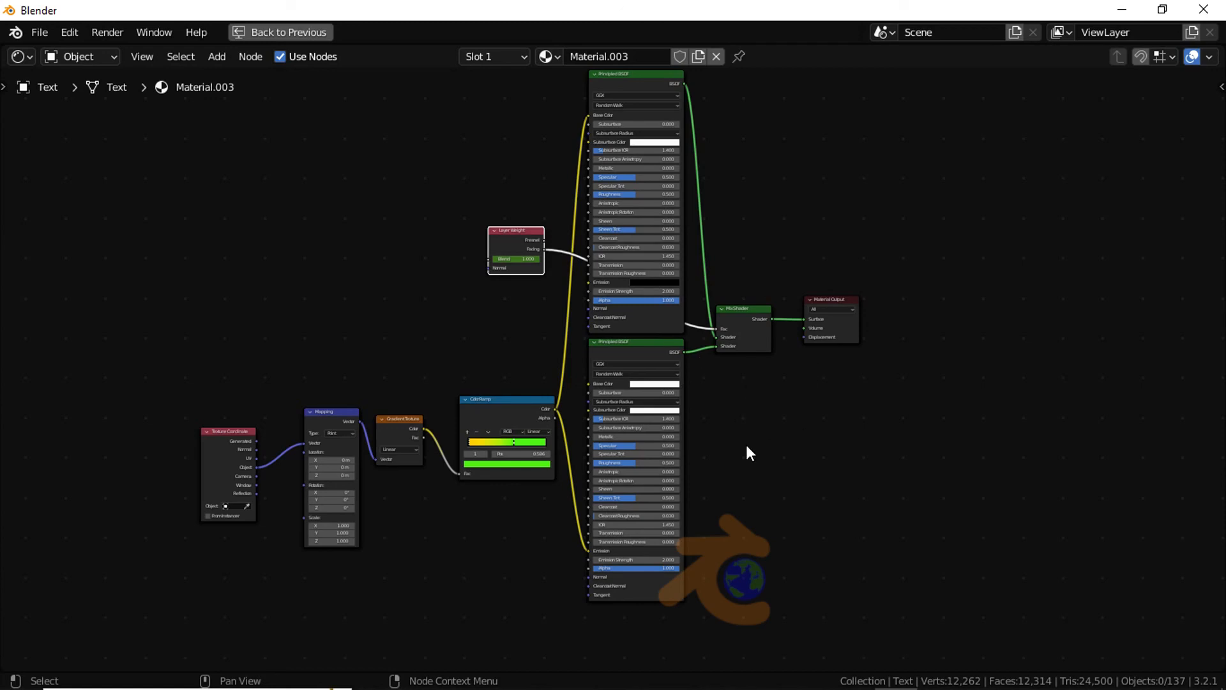
key(ctrl+space)
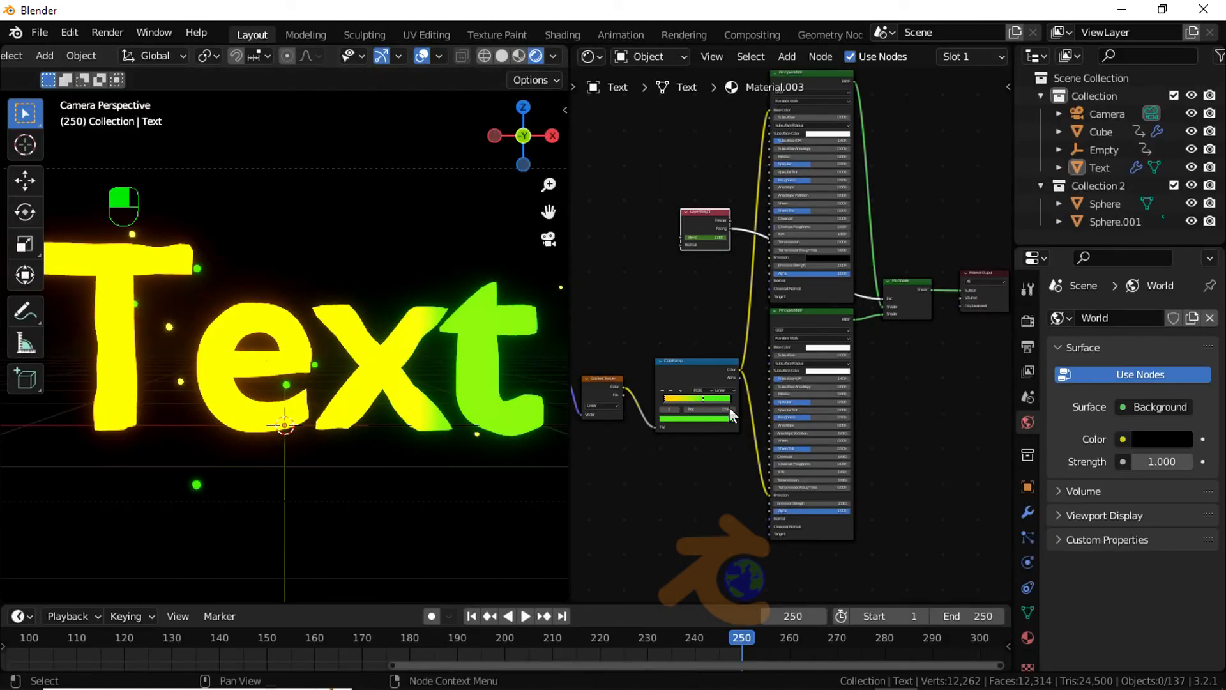
Step: Set the render output's file format to FFmpeg Video
click(1028, 346)
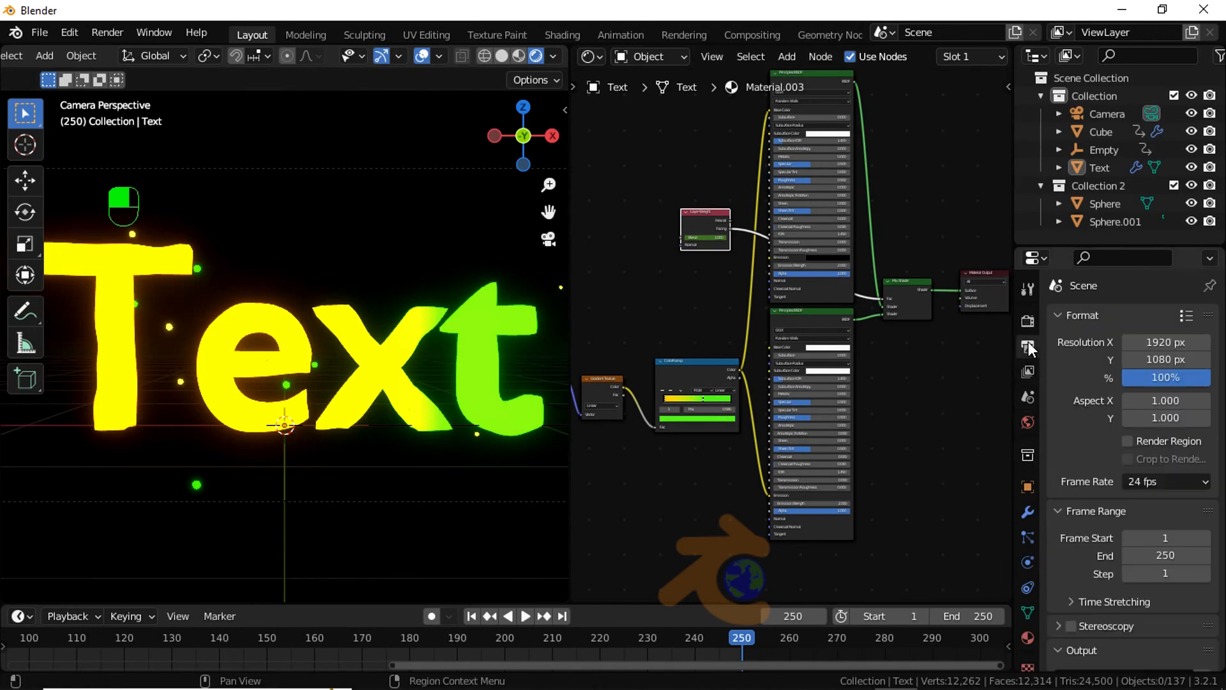
scroll(1102, 429, down, 4)
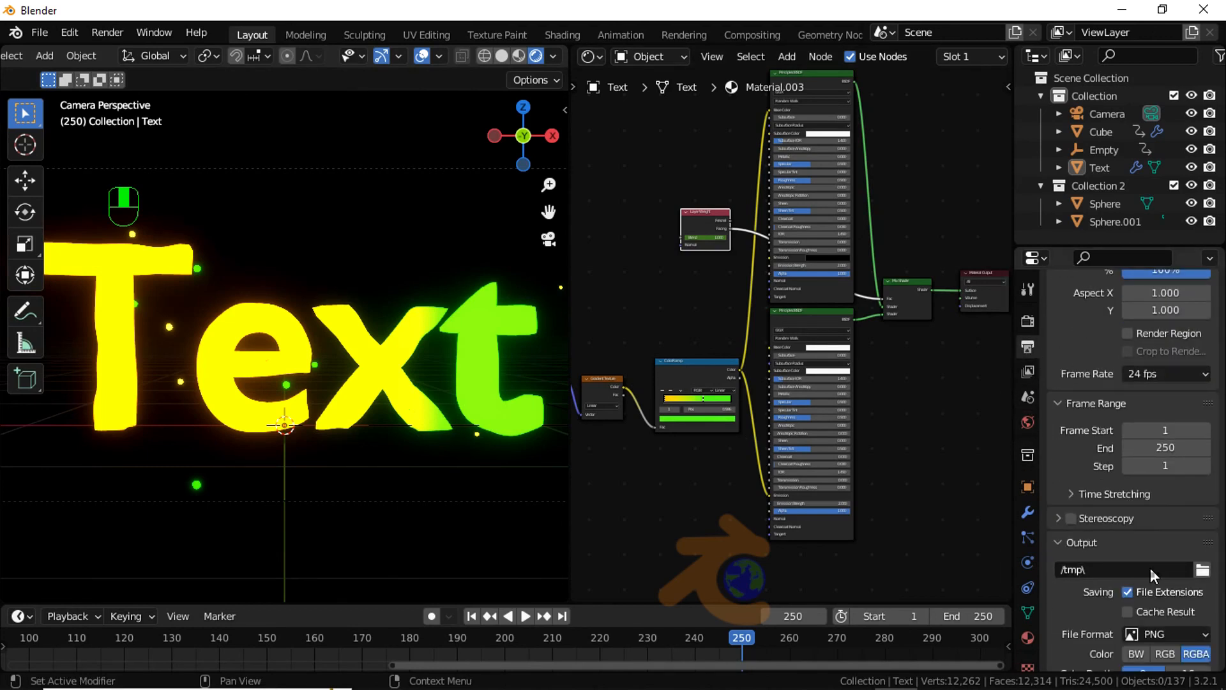
scroll(1140, 562, down, 1)
click(1161, 598)
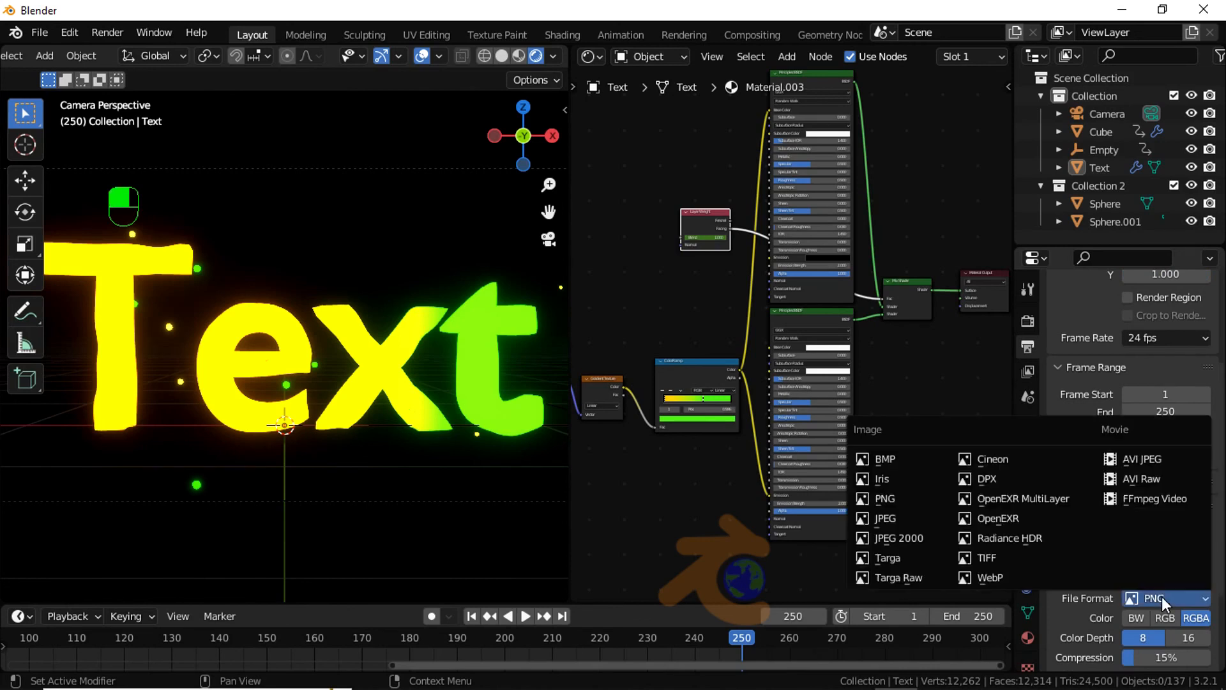
click(1148, 502)
scroll(1157, 515, down, 1)
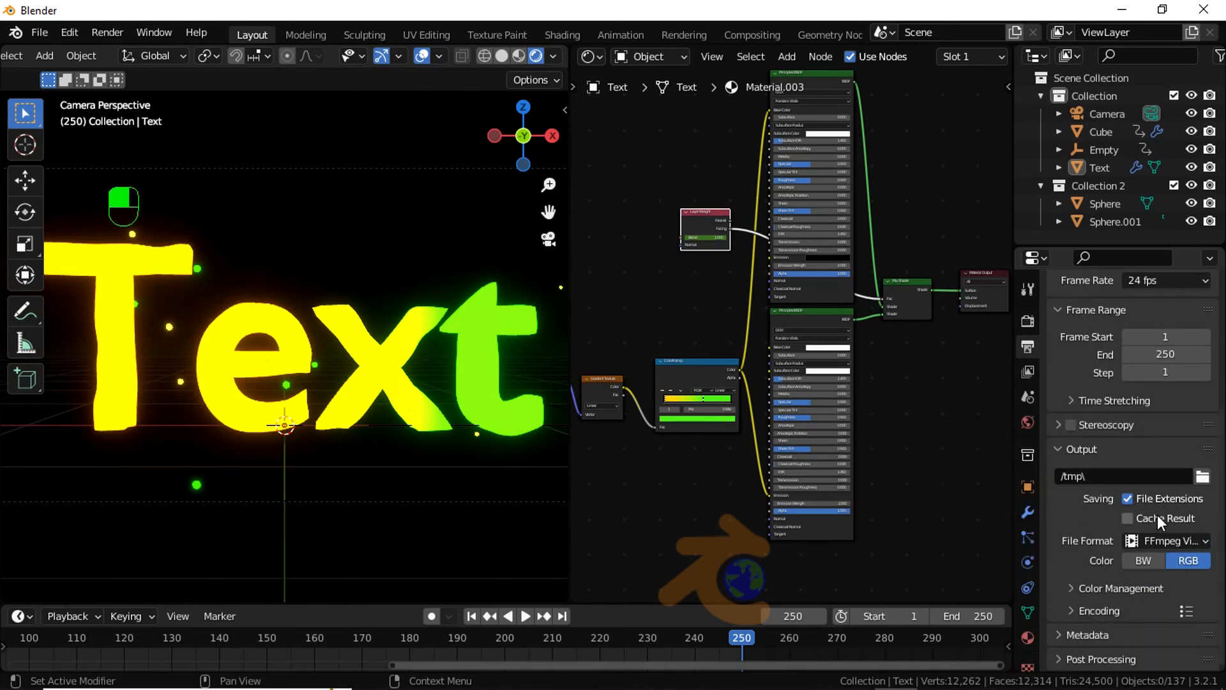
Step: Expand the encoding settings and set the video's output quality to High Quality
click(1103, 607)
scroll(1144, 604, down, 5)
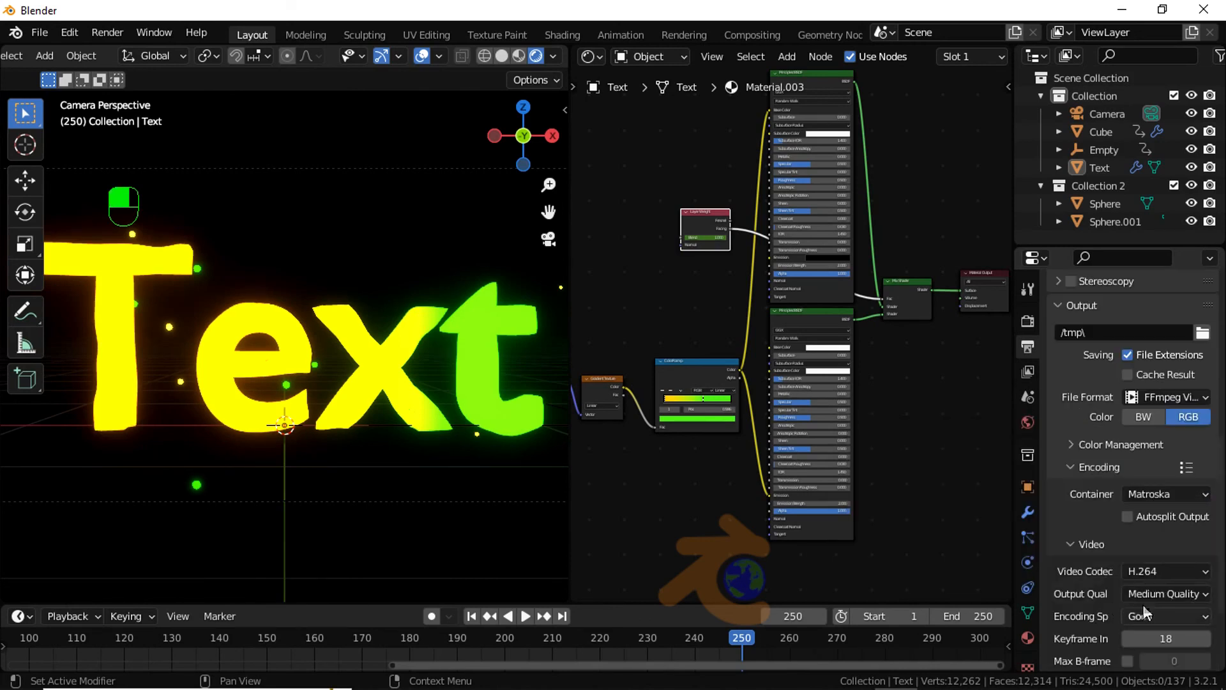
click(1166, 563)
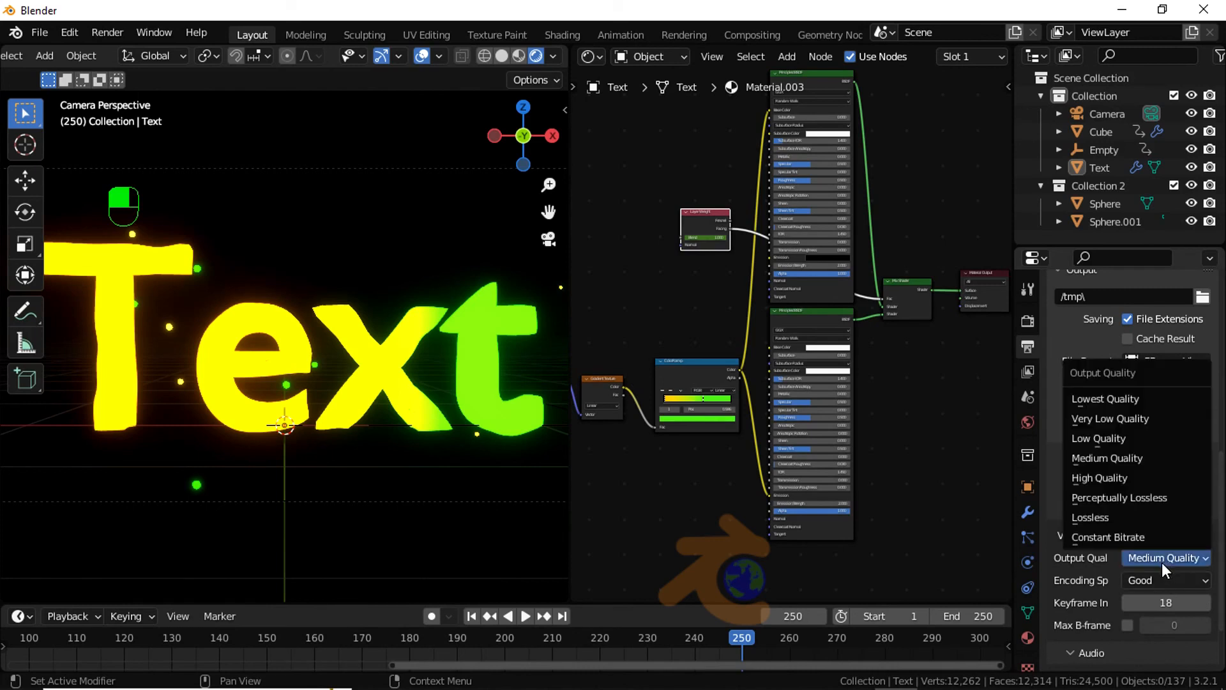
click(1109, 480)
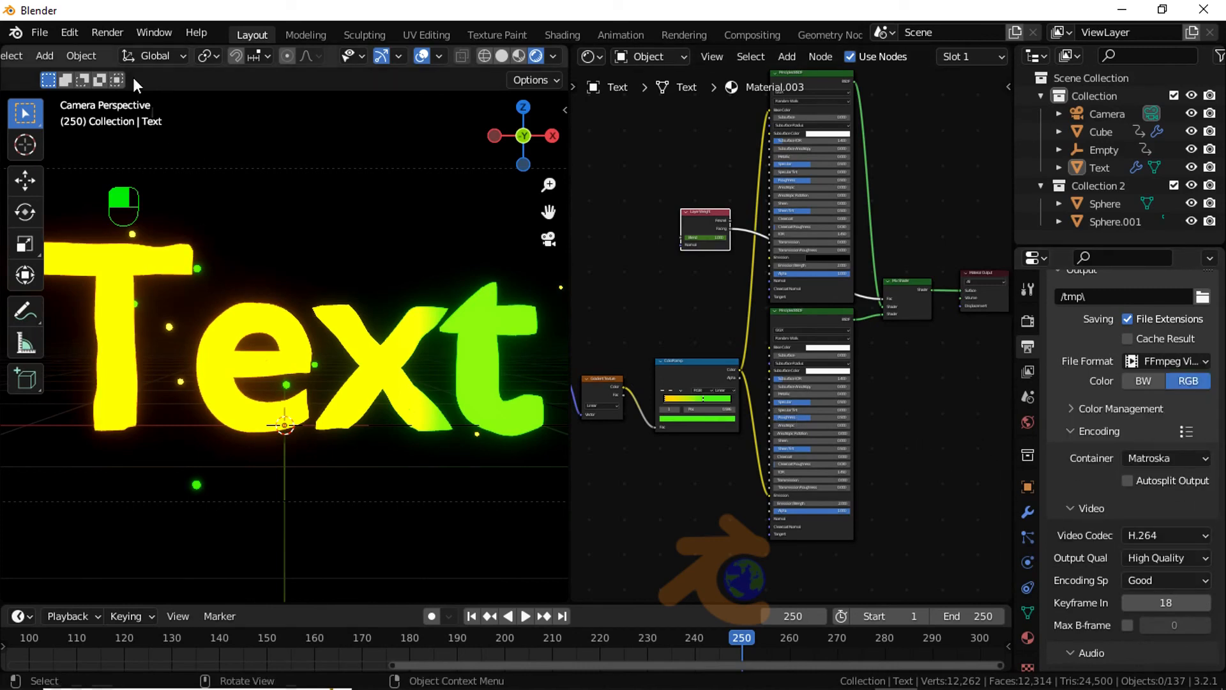
Step: Bring up the render commands for outputting the animation
click(110, 33)
key(ctrl+space)
key(space)
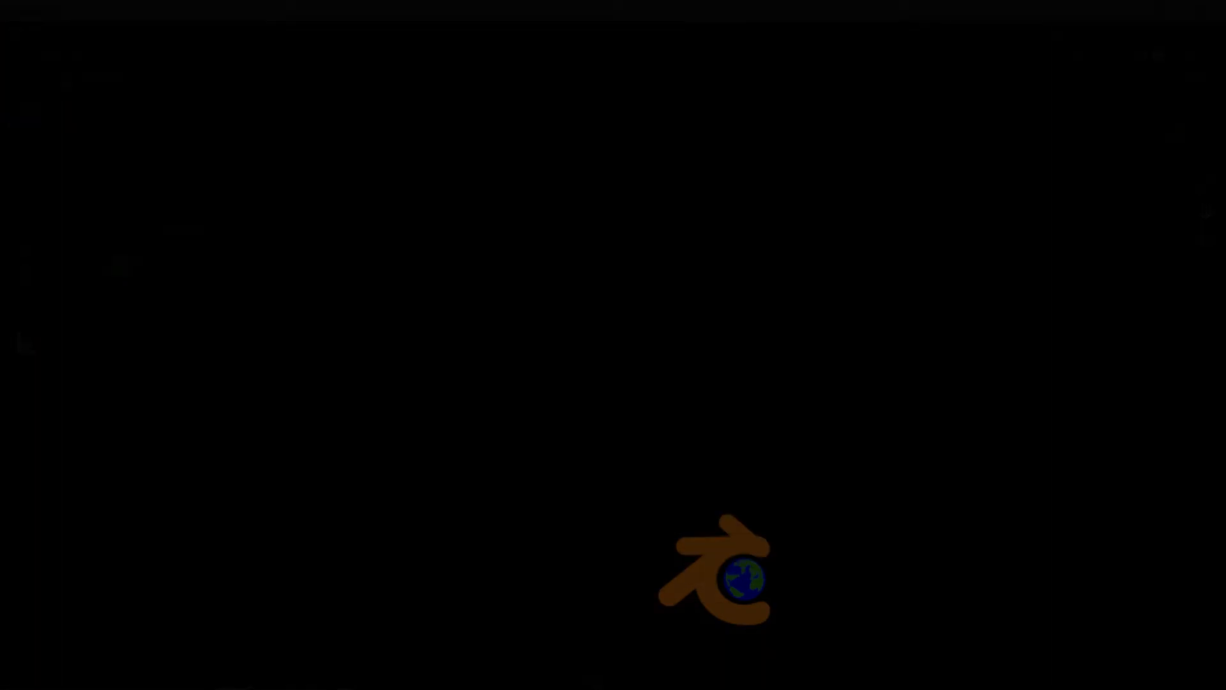